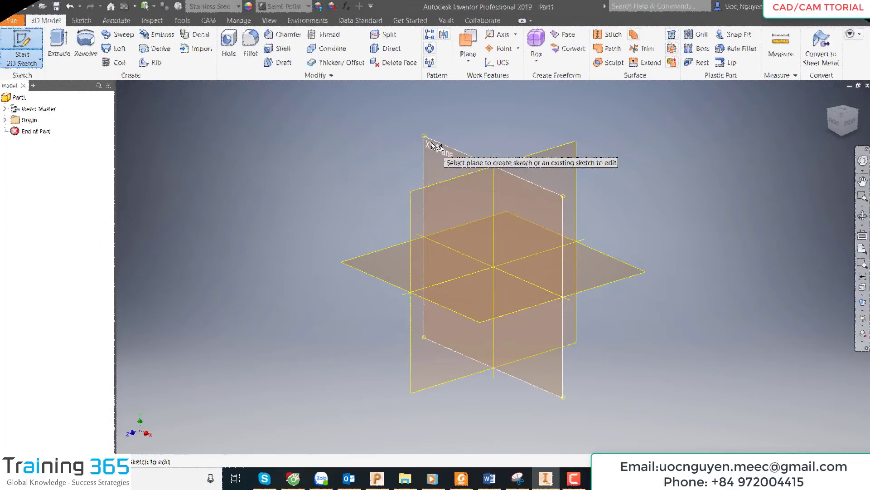
Step: Create Sketch1 on the XY origin plane of the new part
left_click(432, 145)
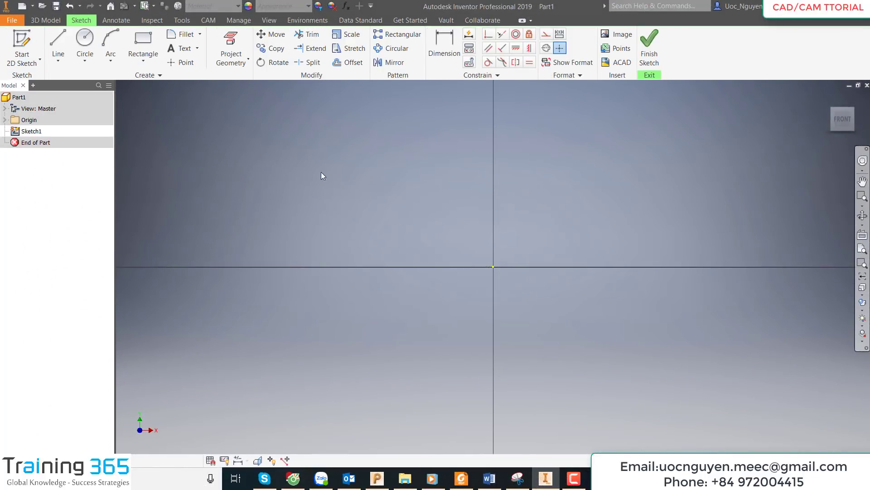
Step: Draw one line chain: the left vertical, the bottom line and a tall right vertical
key("l")
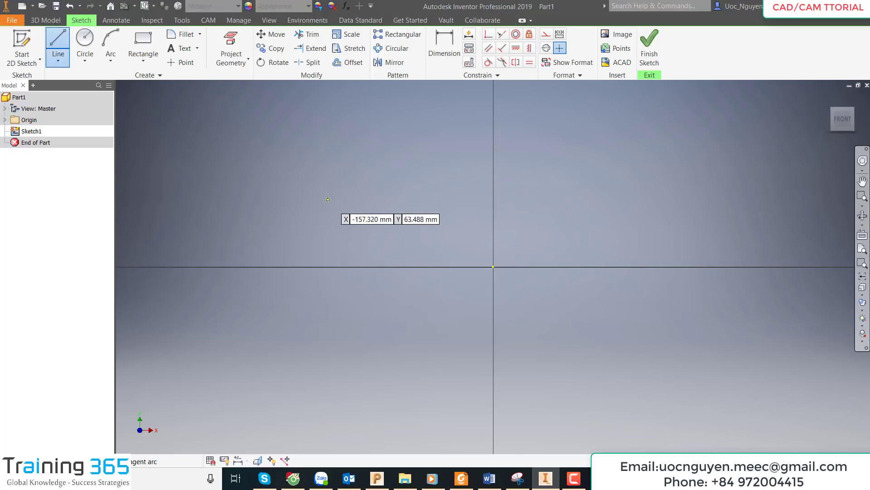
left_click(315, 188)
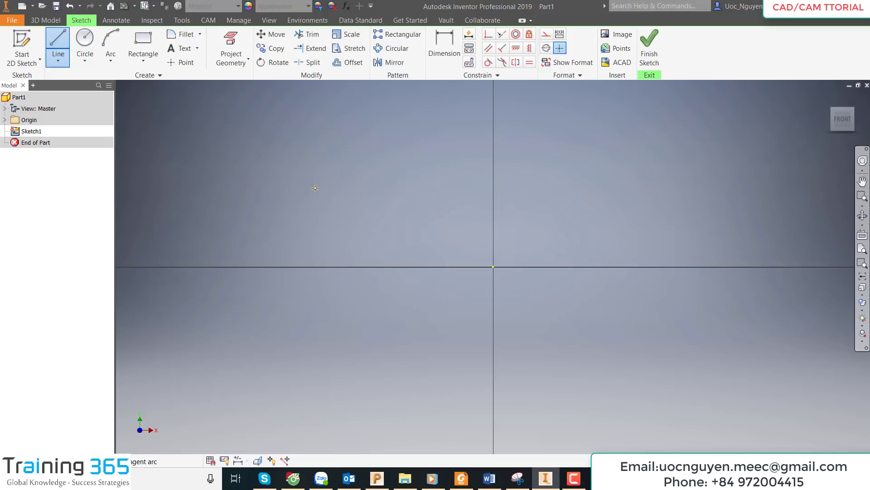
left_click(315, 286)
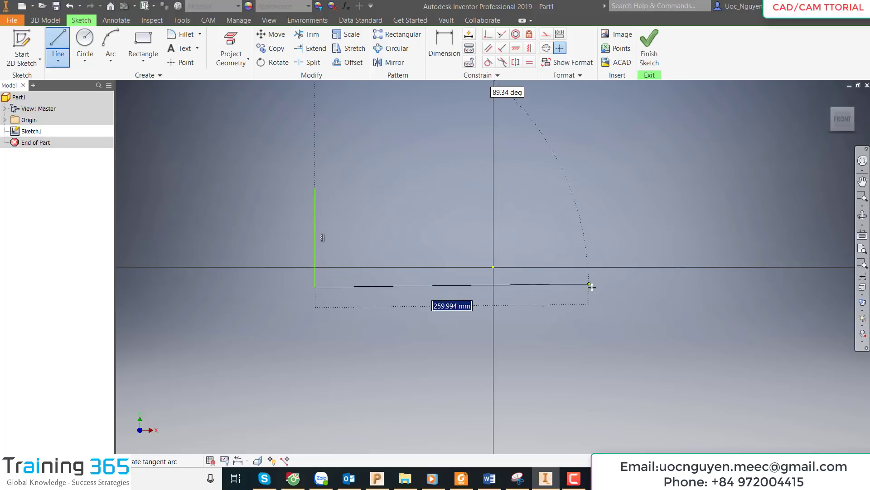
left_click(597, 286)
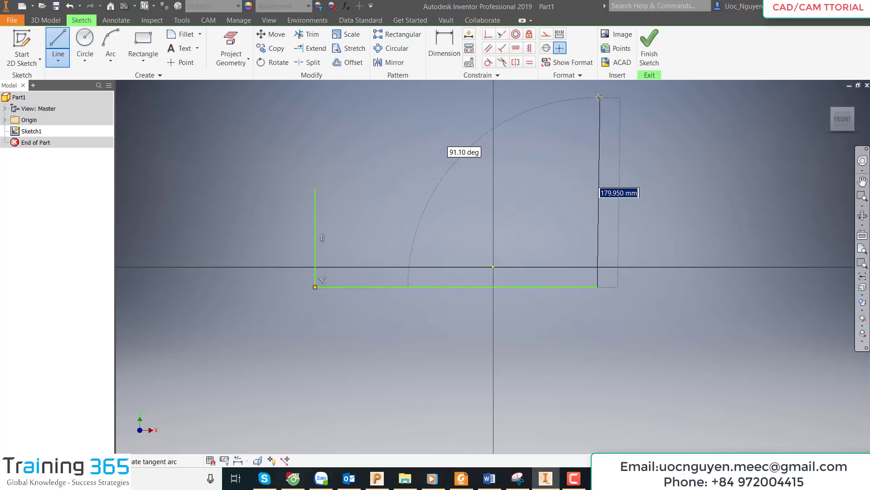
left_click(599, 97)
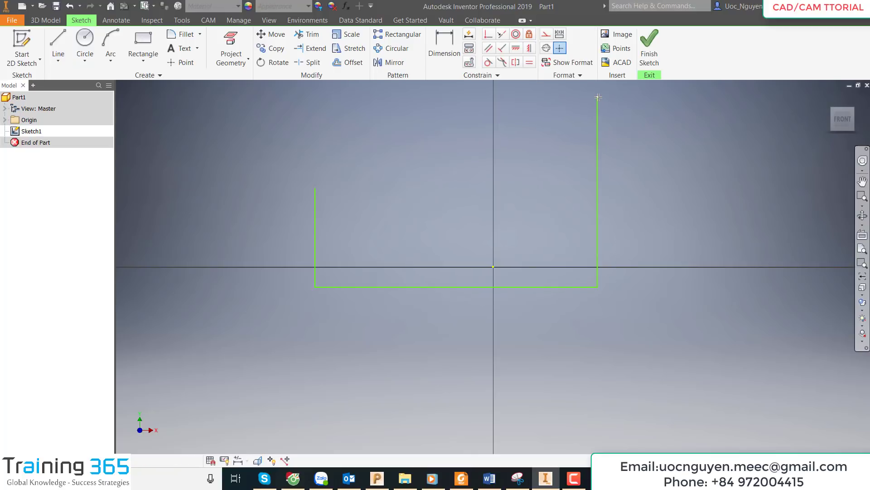
left_click(58, 45)
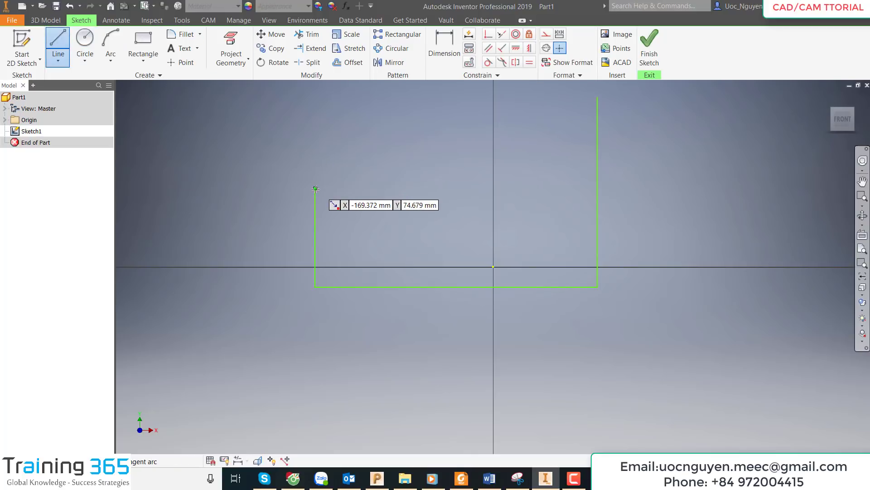
Step: Add a short upward step and a top horizontal line from the left vertical's top
left_click(330, 199)
left_click(330, 174)
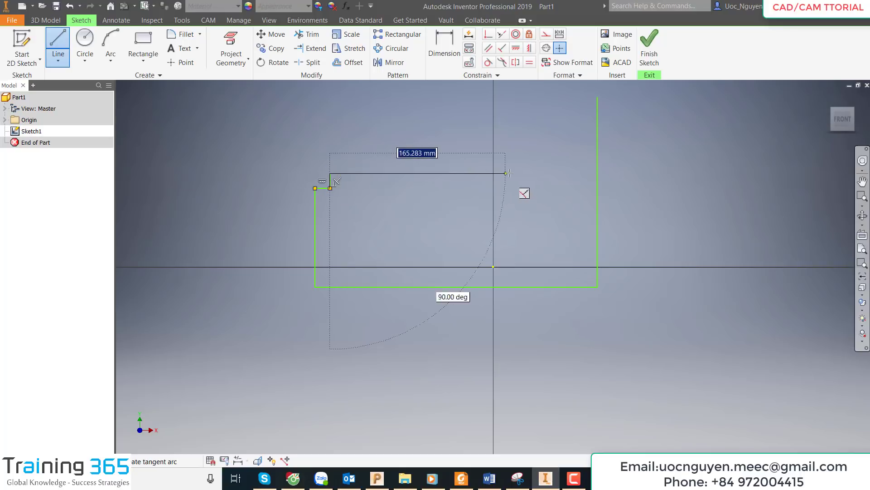
left_click(519, 173)
key("Escape")
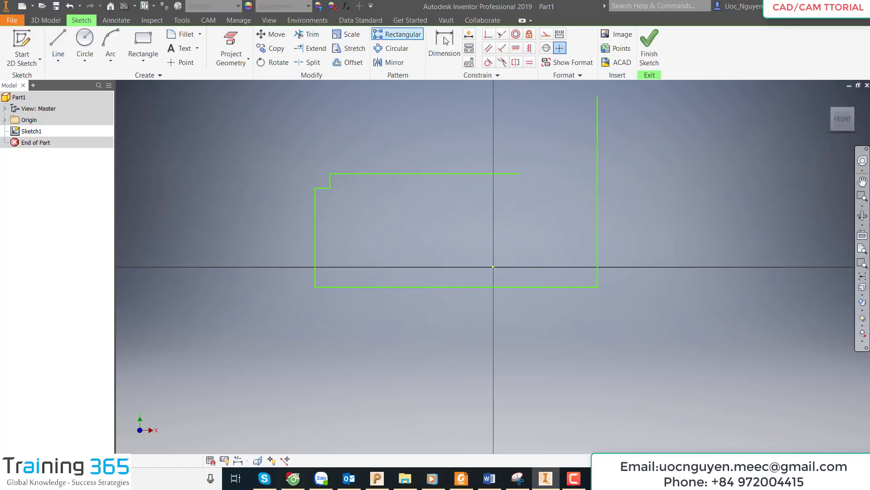
Step: Dimension the left vertical line to a height of 38
left_click(445, 43)
left_click(315, 216)
left_click(279, 229)
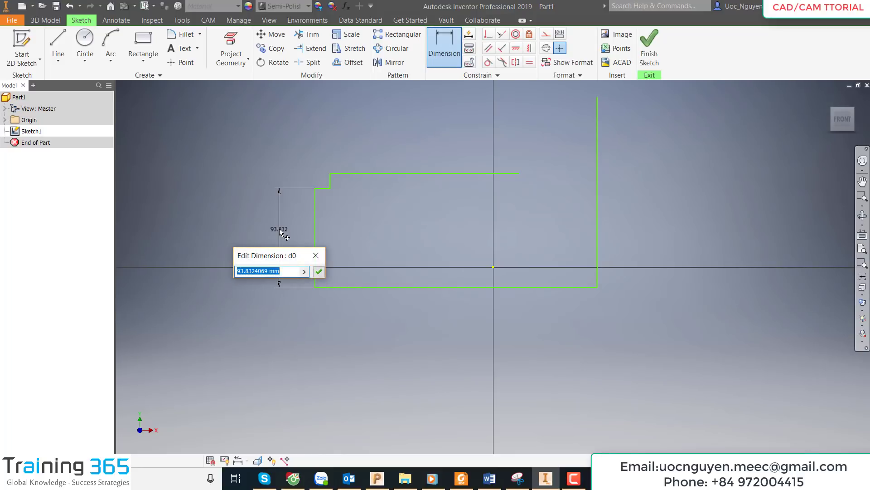
type("38")
key("Return")
scroll(485, 253, "down", 3)
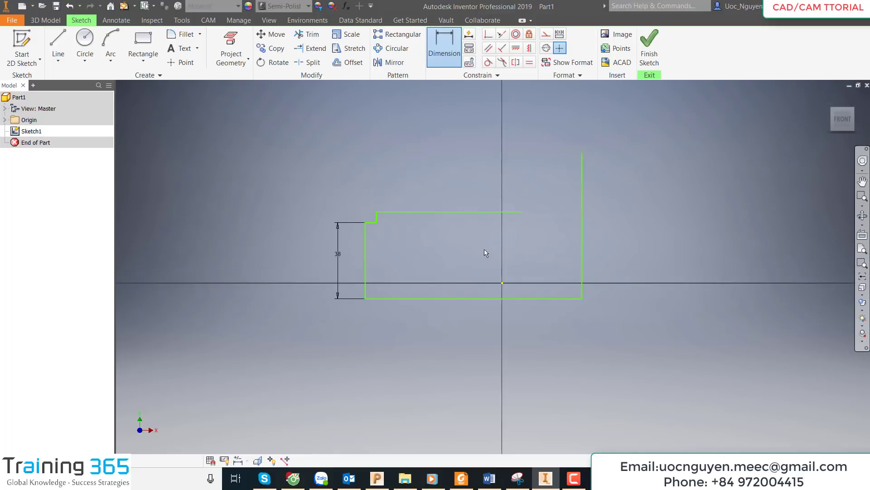
Step: Dimension the step as 2 high and 8 wide
left_click(370, 223)
left_click(392, 212)
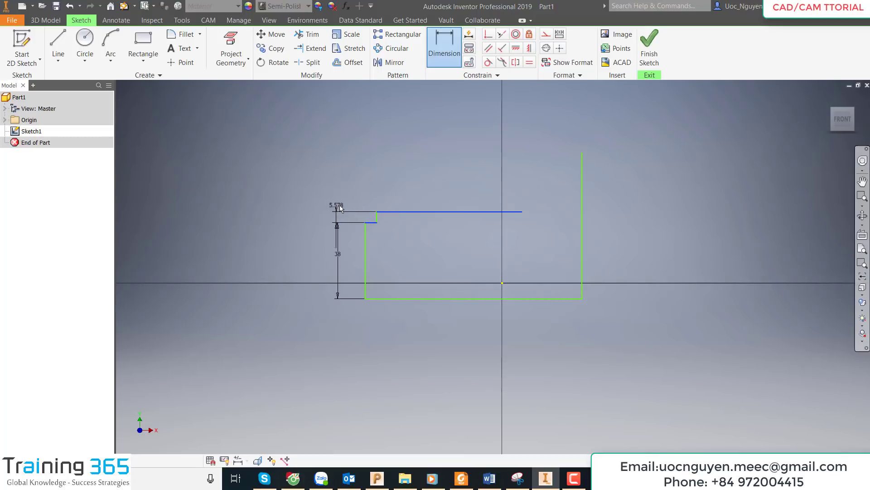
left_click(348, 212)
type("2")
key("Return")
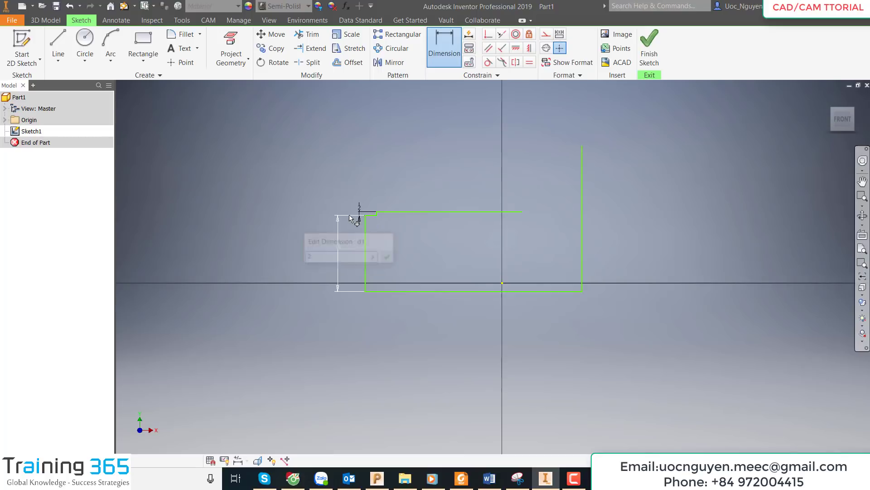
left_click(374, 215)
left_click(372, 196)
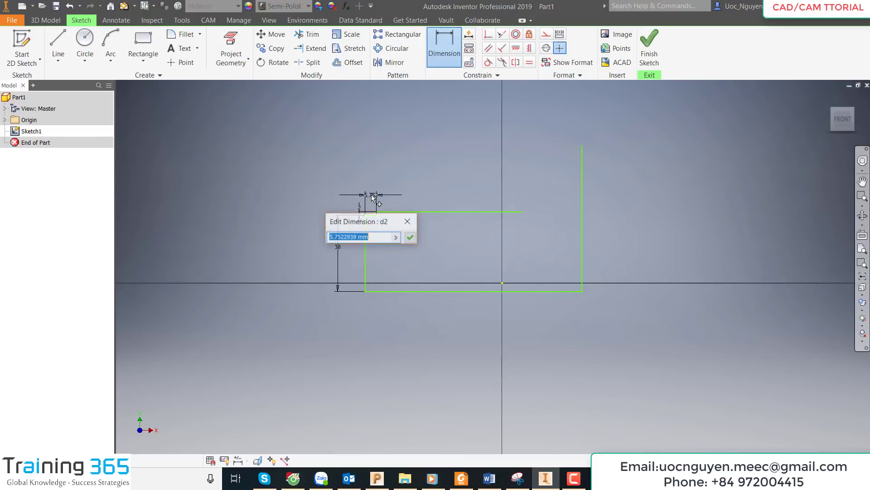
type("8")
key("Return")
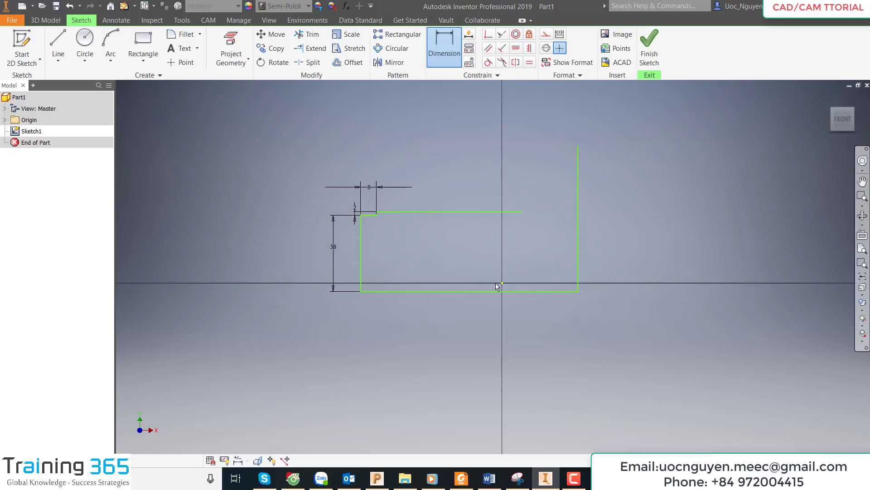
Step: Dimension the top line to 115 and the bottom line to 150
left_click(455, 211)
left_click(450, 186)
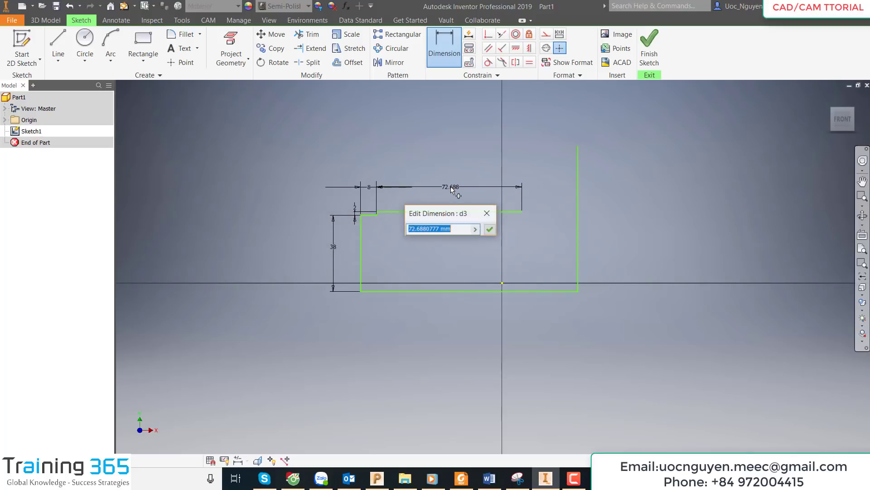
type("115")
key("Return")
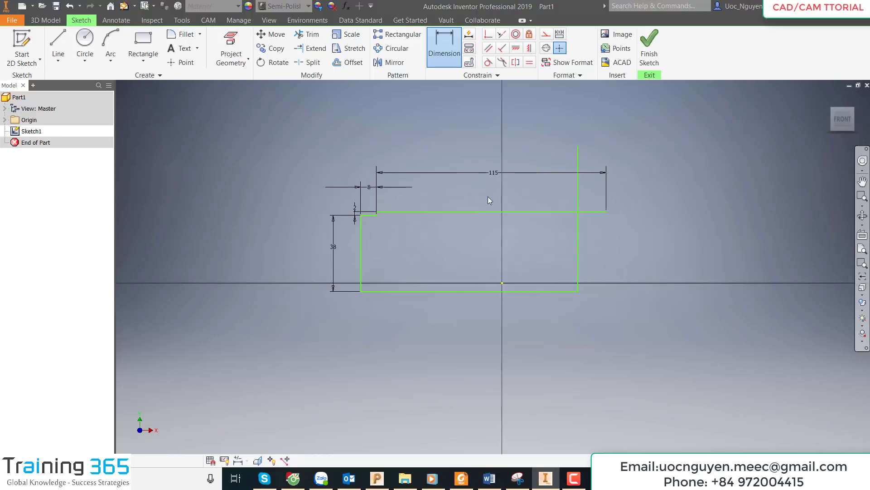
left_click(530, 292)
left_click(461, 315)
type("150")
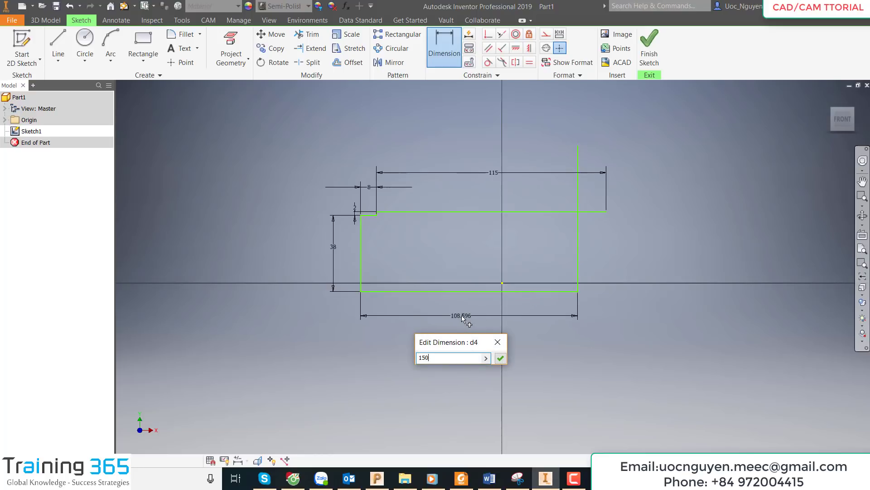
key("Return")
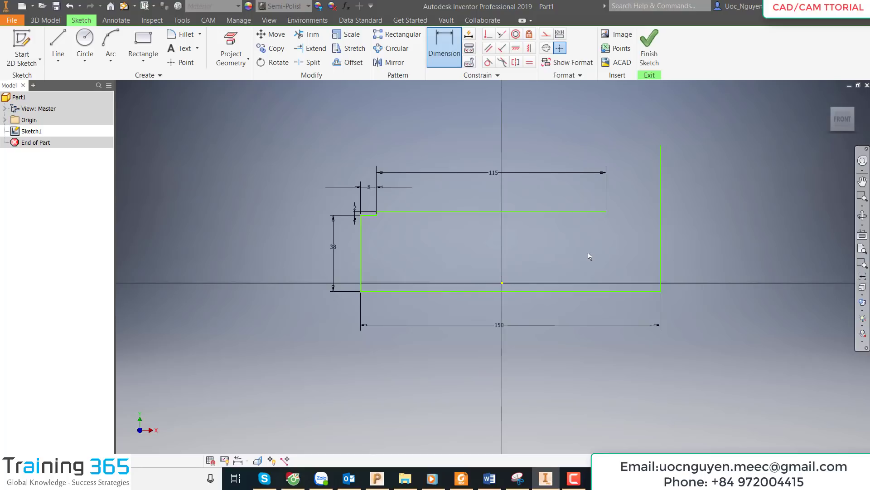
middle_click_drag(595, 250, 575, 266)
left_click(446, 52)
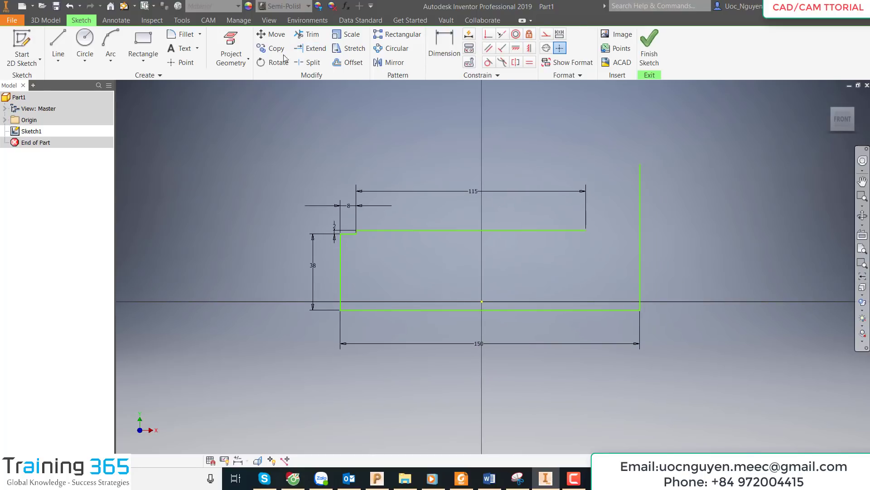
Step: Draw a trial corner arc from the top line's right end, tangent to the top line
left_click(111, 45)
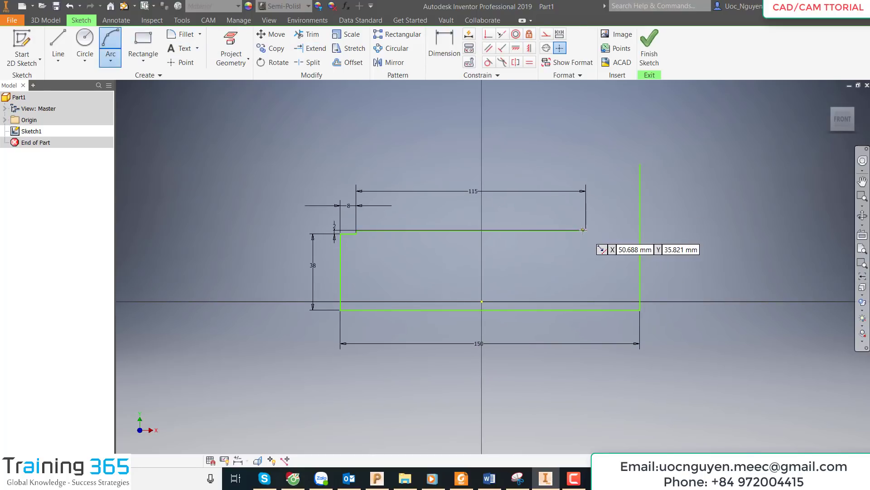
left_click(586, 230)
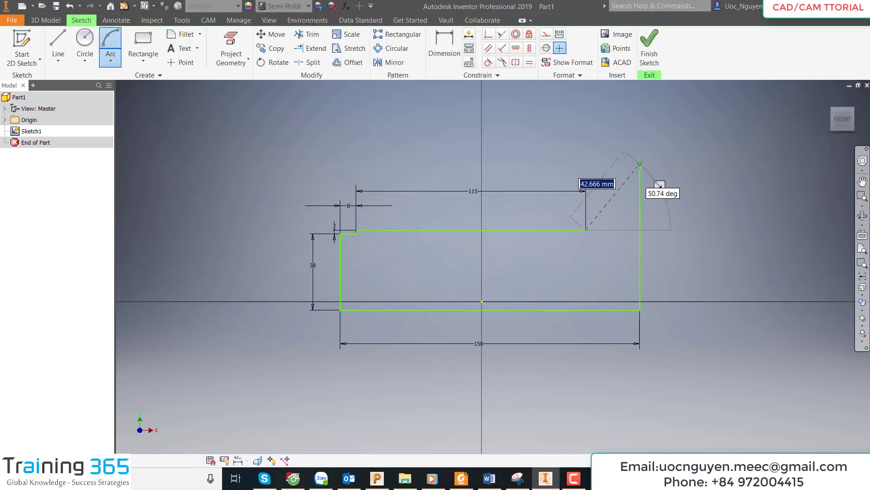
left_click(639, 164)
left_click(611, 218)
key("Escape")
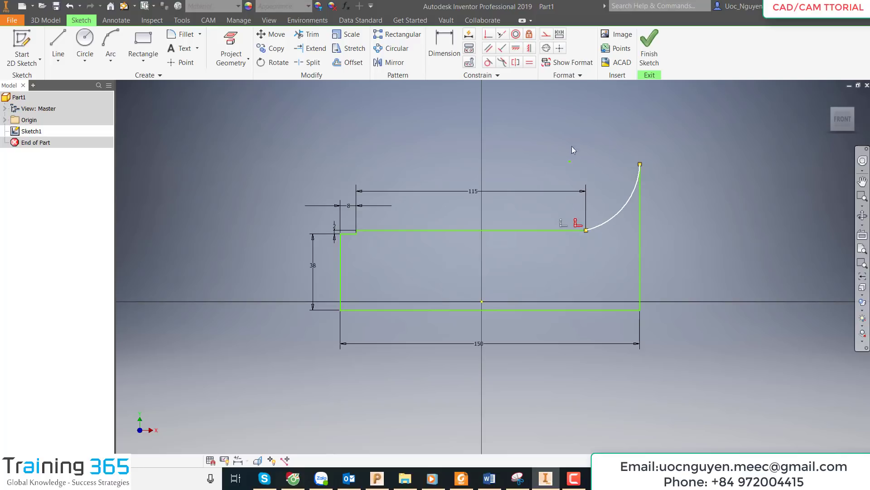
left_click(488, 62)
left_click(577, 231)
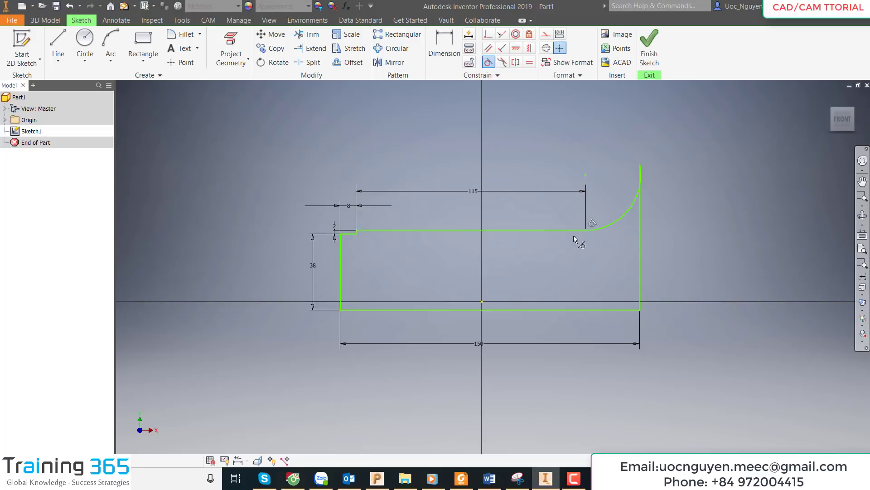
Step: Set the arc radius to 60, undo it, and drag the arc end down to the right edge
key("d")
left_click(623, 213)
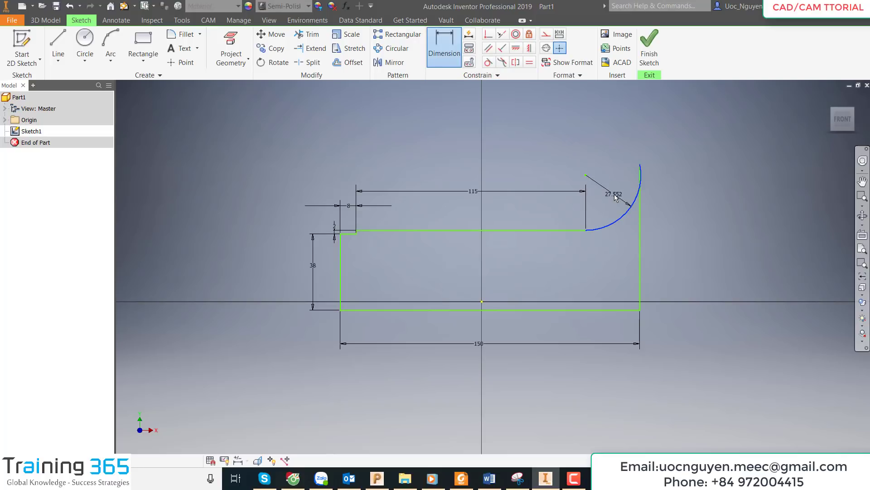
left_click(615, 195)
type("60")
key("Return")
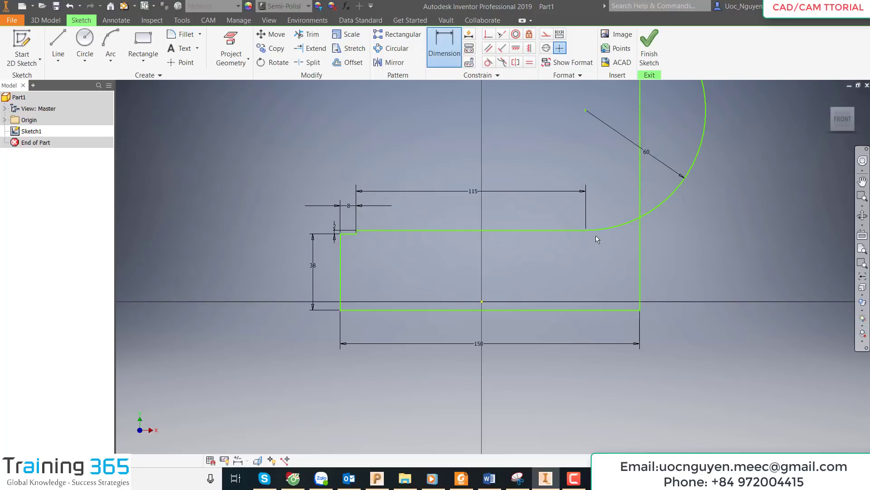
key("ctrl+z")
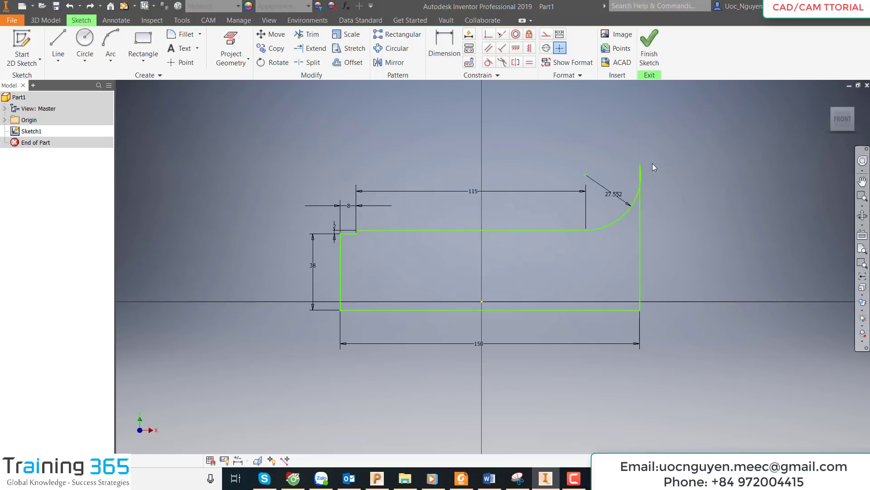
left_click_drag(641, 165, 664, 225)
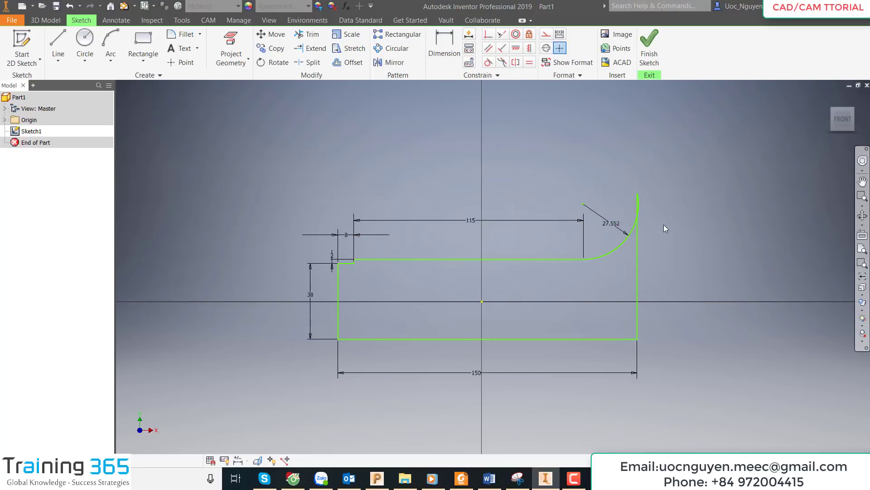
scroll(645, 211, "up", 3)
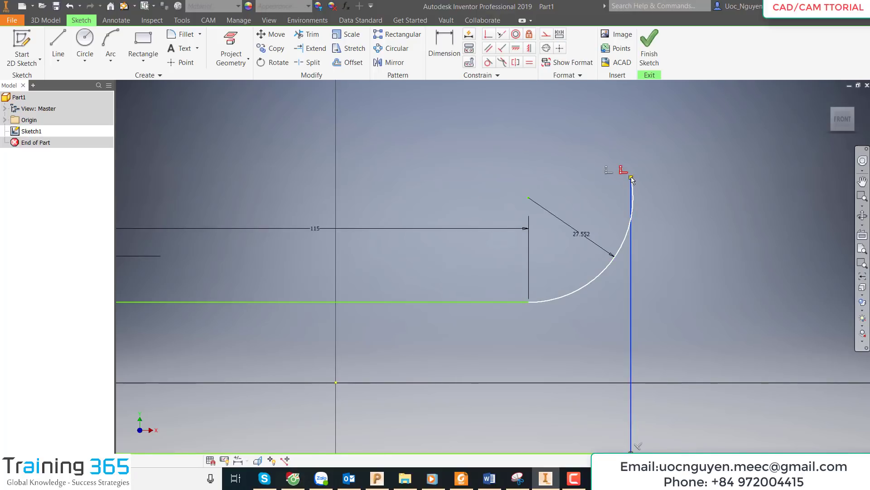
scroll(647, 189, "down", 3)
left_click_drag(640, 205, 645, 279)
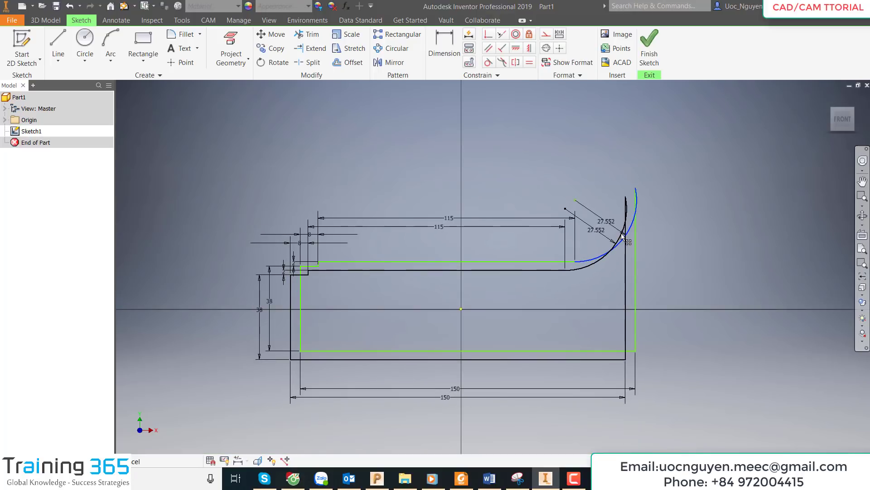
left_click(644, 276)
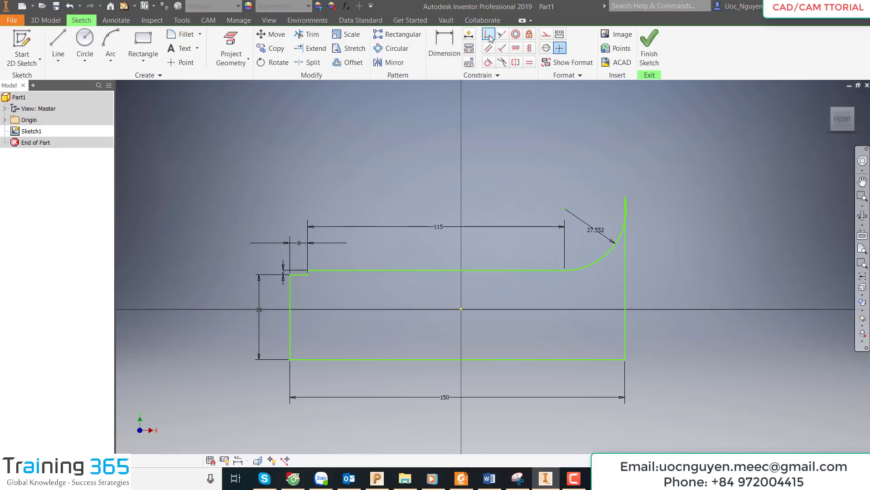
Step: Pin the bottom line's midpoint to the origin, delete the arc, and shorten the right line
left_click(461, 309)
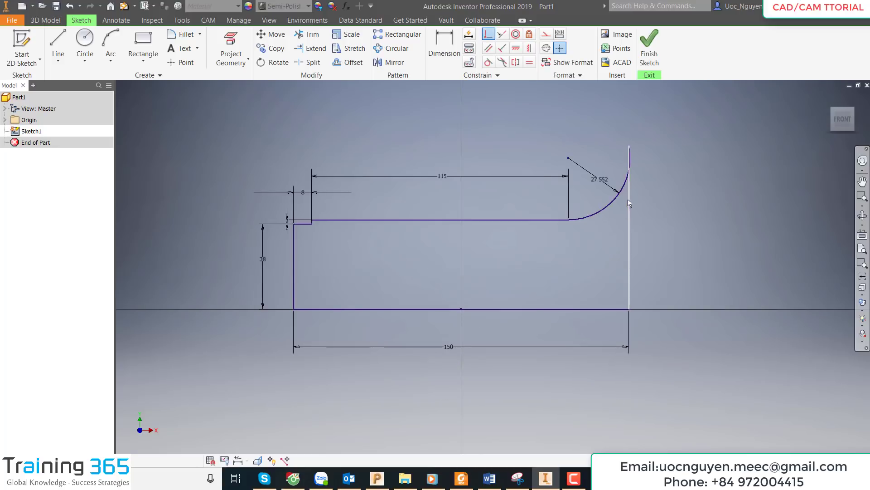
key("Escape")
left_click(613, 197)
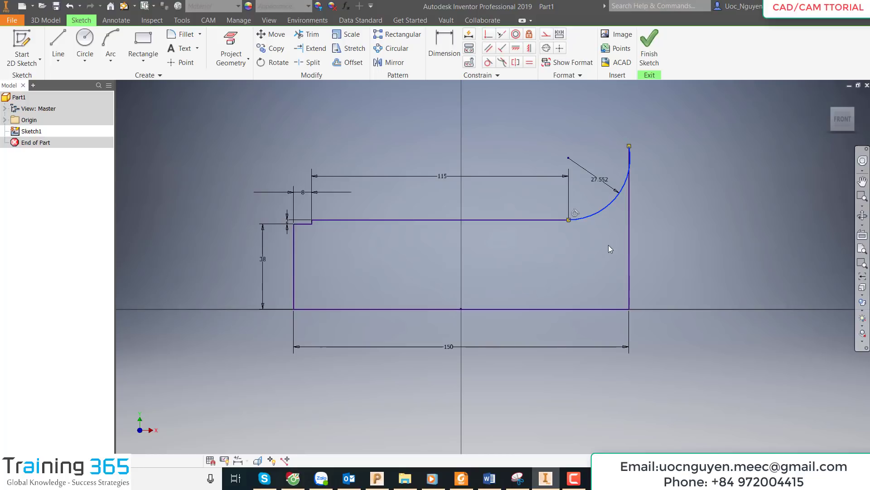
key("Delete")
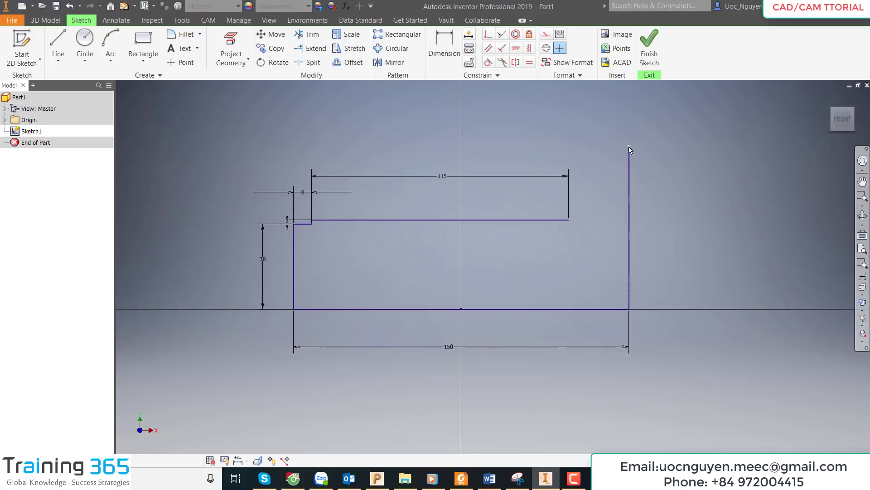
left_click_drag(629, 146, 629, 189)
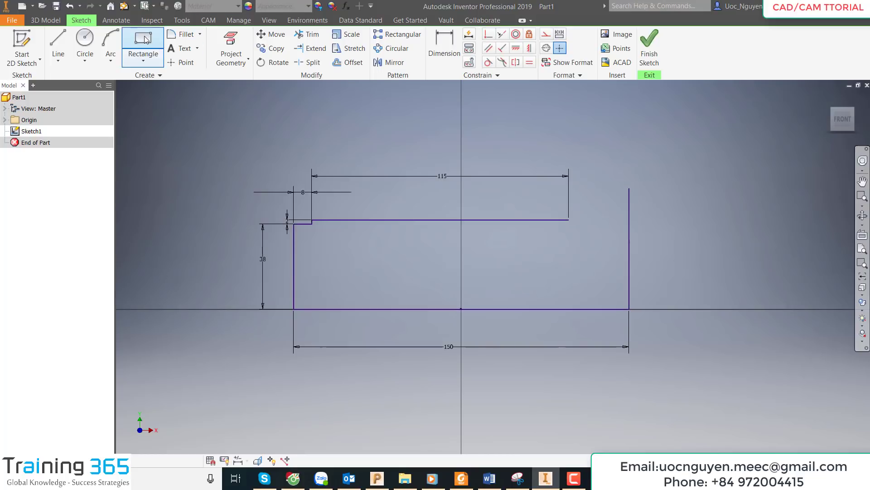
Step: Draw a three-point arc from the top line's end to the right line's top
left_click(110, 40)
left_click(569, 220)
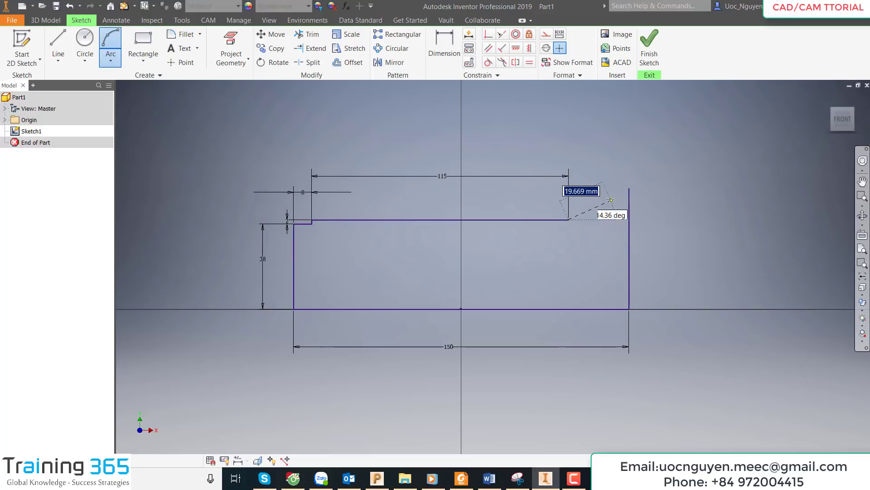
left_click(629, 188)
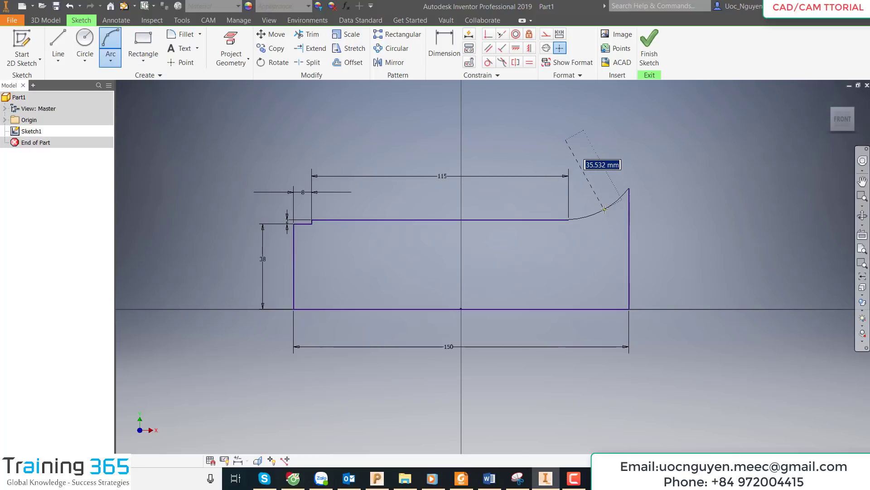
left_click(605, 210)
Step: Dimension the arc's radius and constrain it tangent to the top horizontal line
key("d")
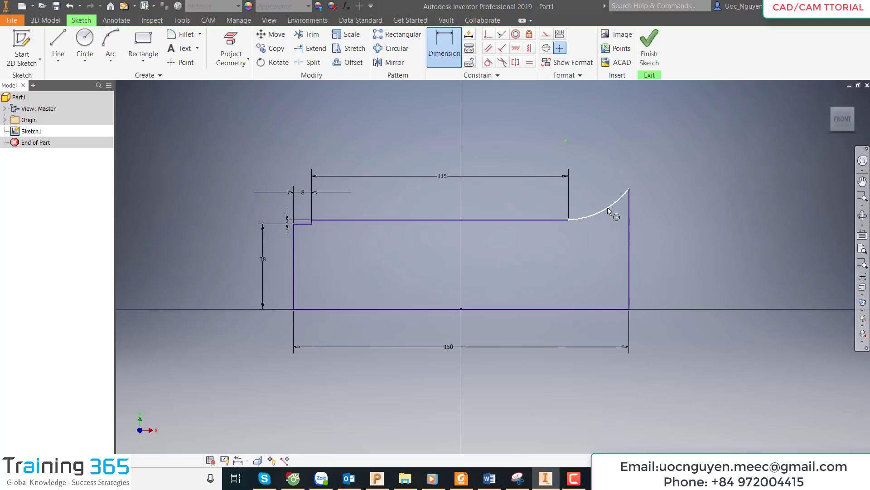
left_click(608, 211)
left_click(585, 129)
type("8")
key("Return")
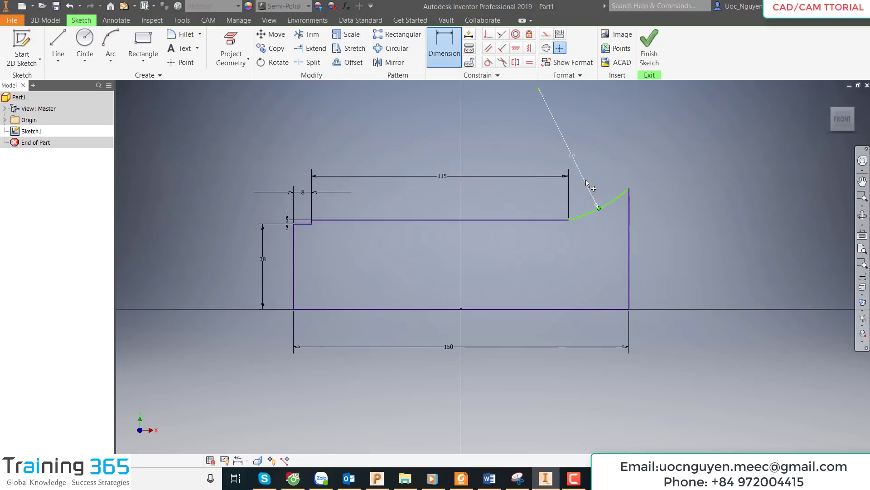
left_click(488, 62)
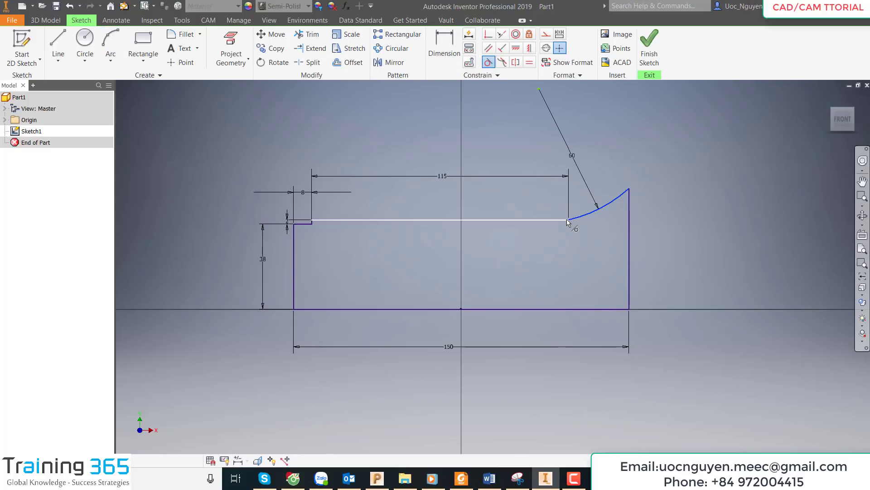
left_click(567, 220)
key("Escape")
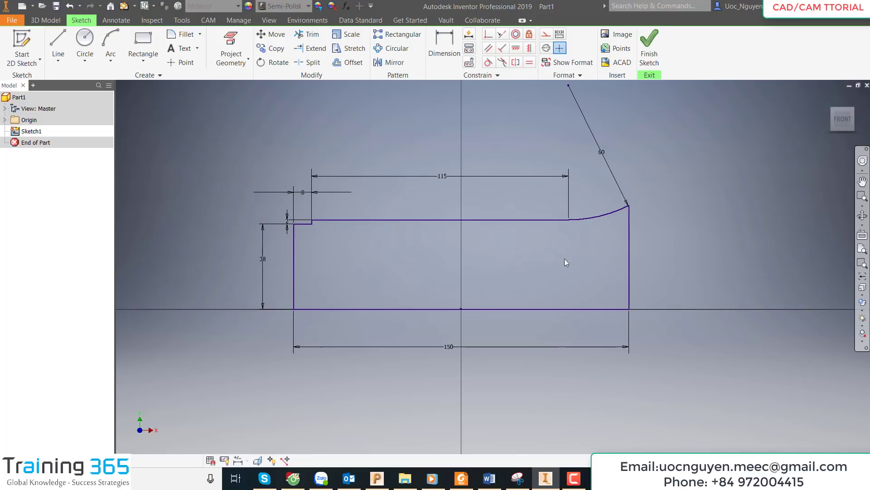
scroll(528, 257, "down", 5)
scroll(485, 257, "up", 3)
middle_click_drag(474, 257, 460, 267)
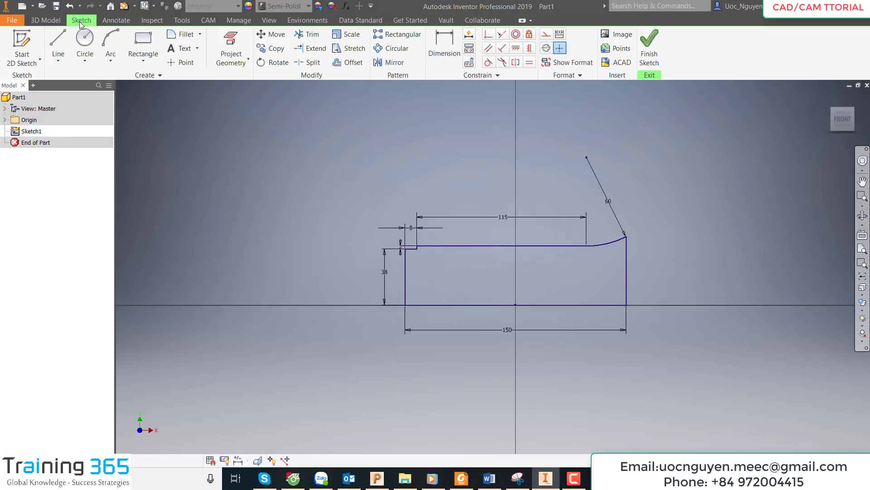
Step: Revolve the profile a full 360° about the bottom line into the Revolution1 solid
left_click(45, 20)
left_click(82, 50)
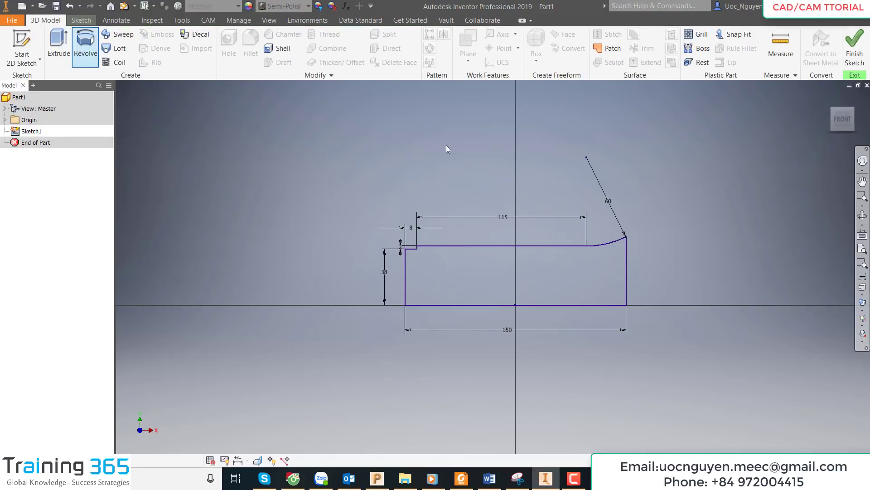
left_click(481, 303)
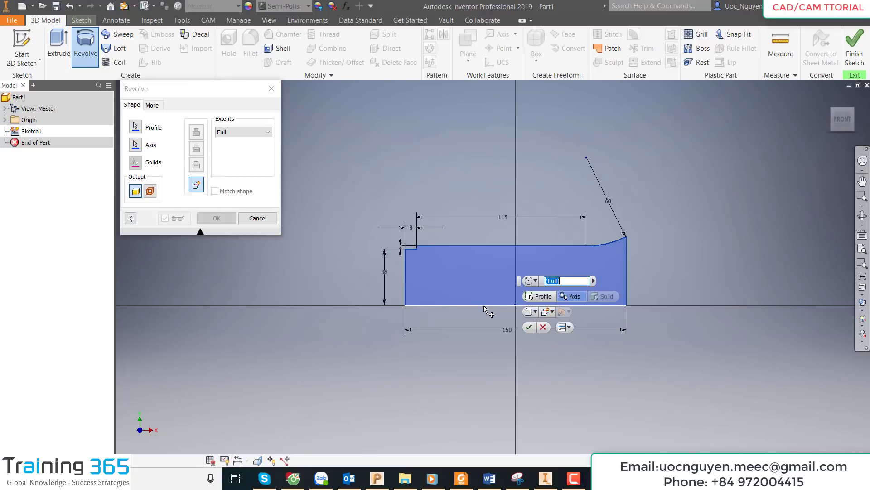
left_click(217, 218)
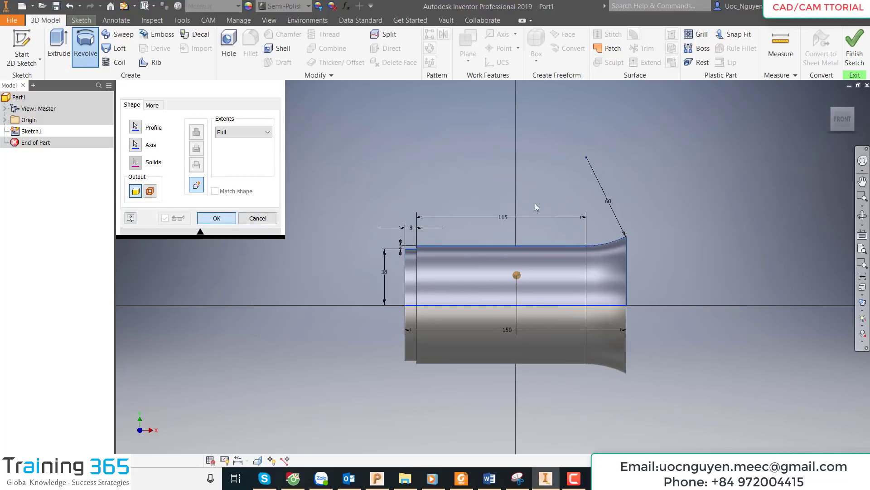
middle_click_drag(514, 222, 508, 170)
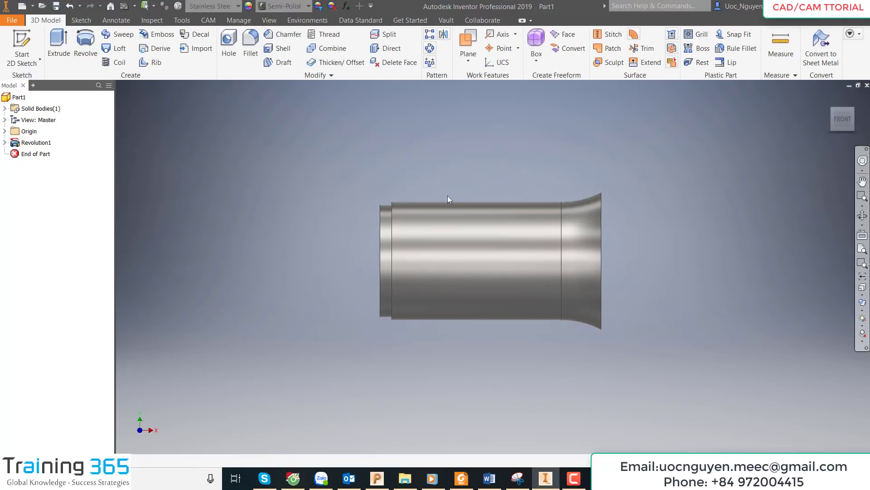
mouse_move(447, 199)
middle_mouse_down("shift")
mouse_move(502, 250)
mouse_move(497, 218)
mouse_move(557, 242)
mouse_move(593, 286)
mouse_move(567, 272)
middle_mouse_up("shift")
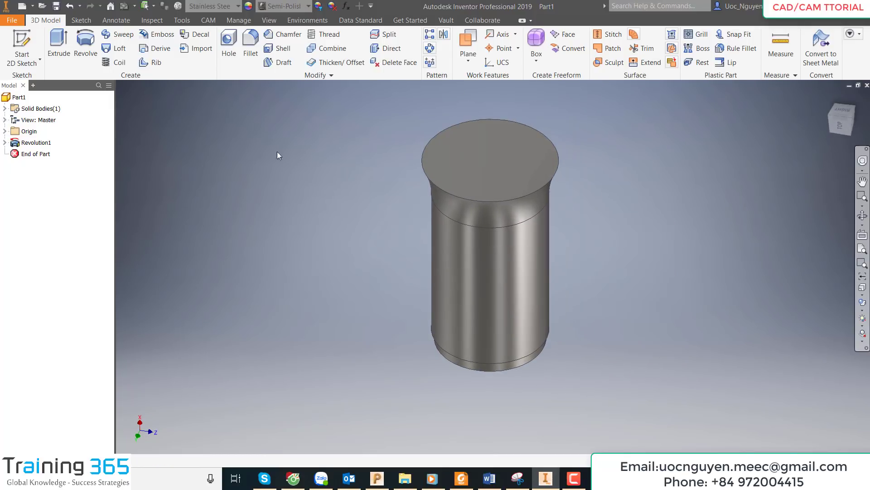
Step: Create Work Plane1 offset from the YZ Plane, down the shaft
left_click(5, 131)
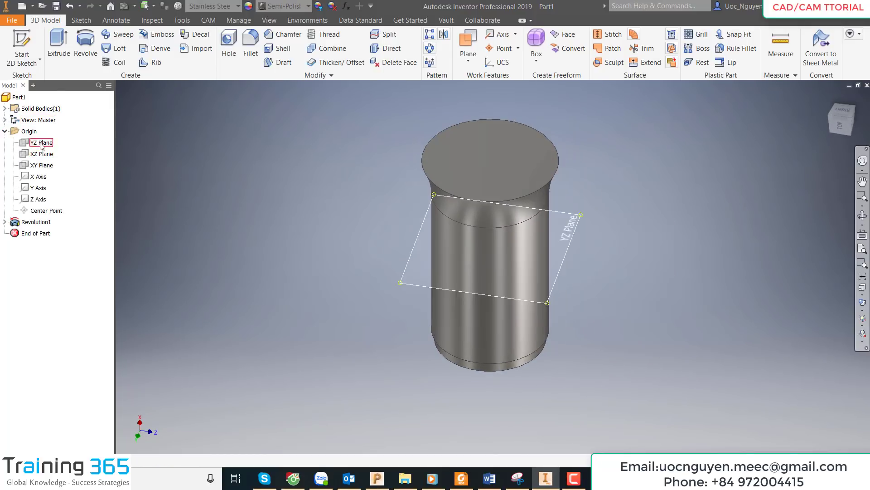
left_click(42, 143)
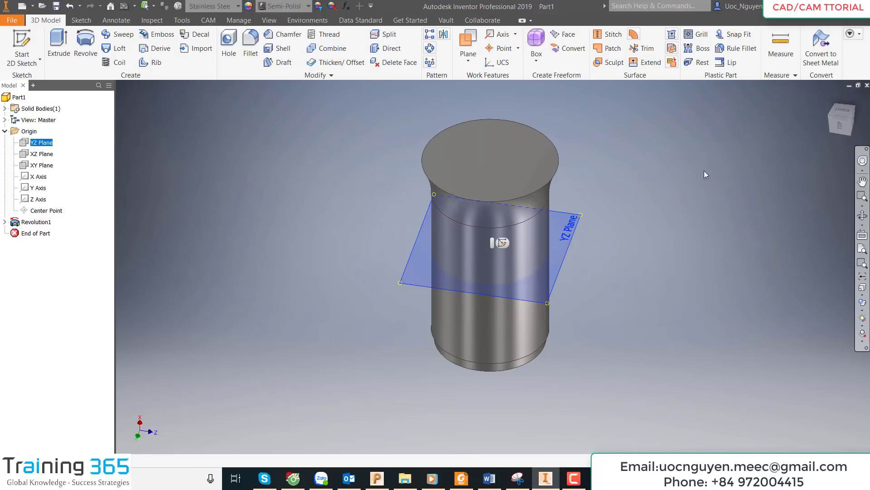
left_click(837, 128)
left_click(468, 58)
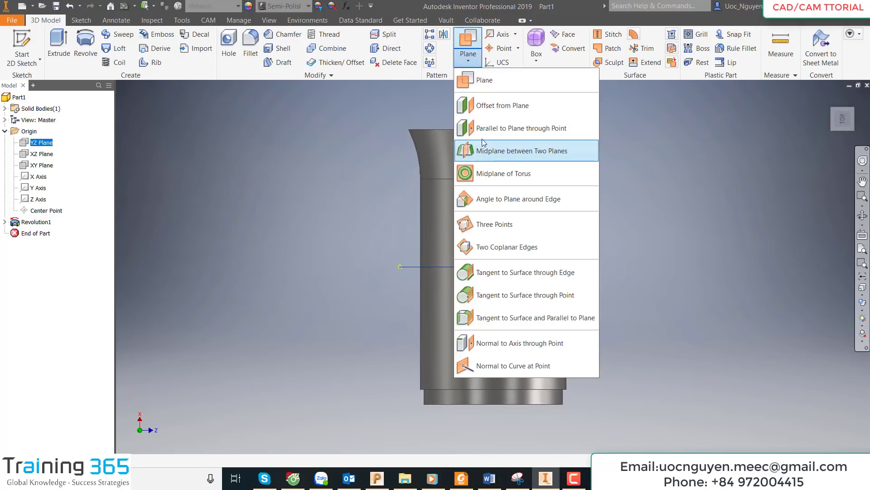
left_click(499, 105)
left_click_drag(495, 255, 499, 351)
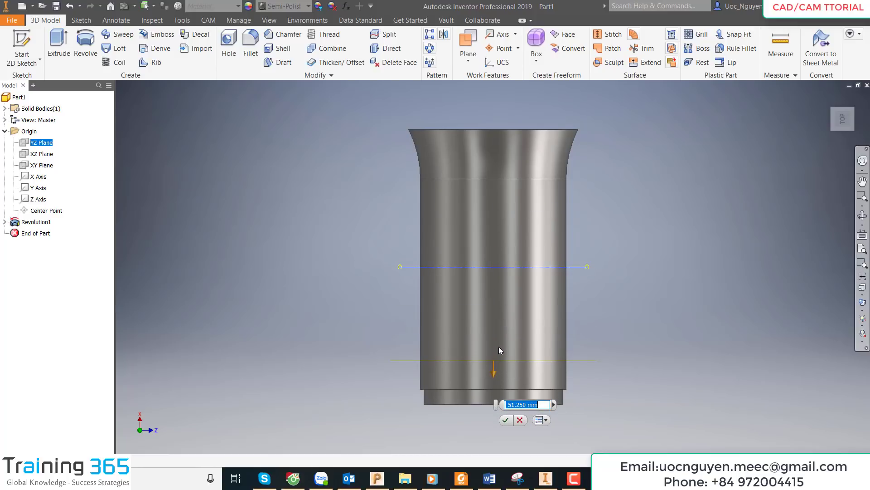
type("-45")
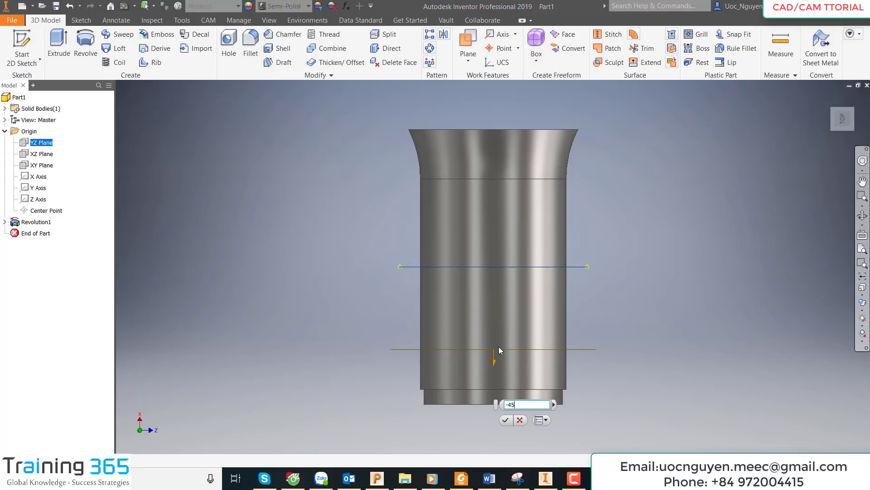
key("BackSpace")
key("BackSpace")
type("50")
left_click(504, 420)
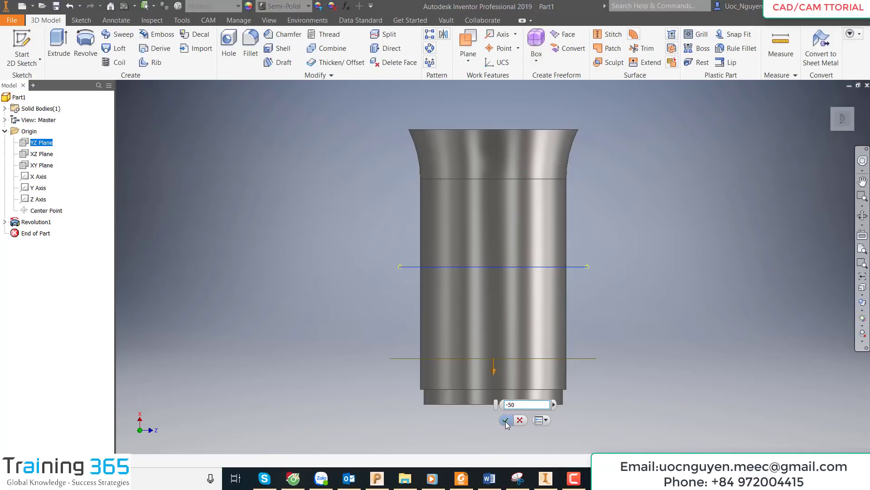
Step: Create a second work plane offset 95 mm from Work Plane1 toward the flare
left_click(465, 62)
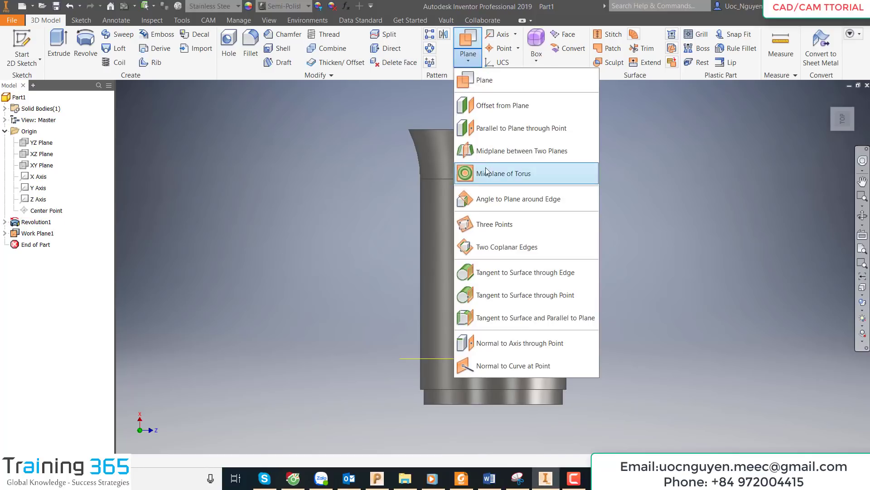
left_click(489, 107)
left_click(580, 358)
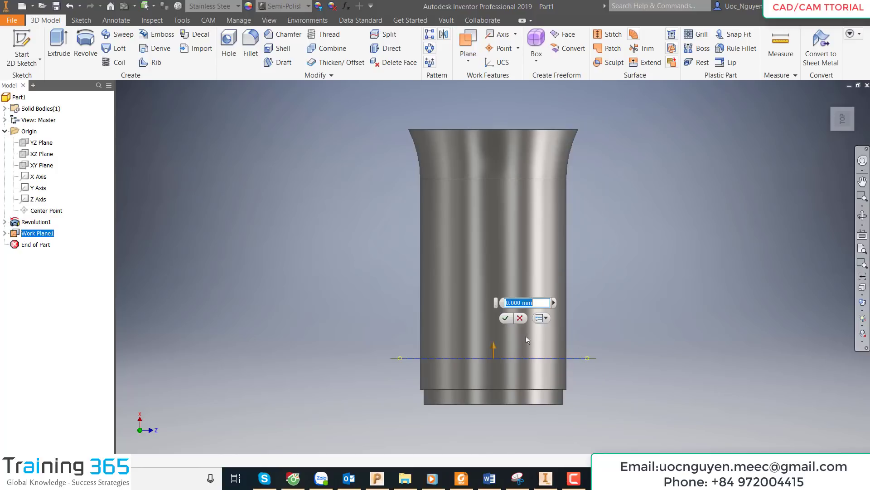
left_click_drag(493, 344, 511, 175)
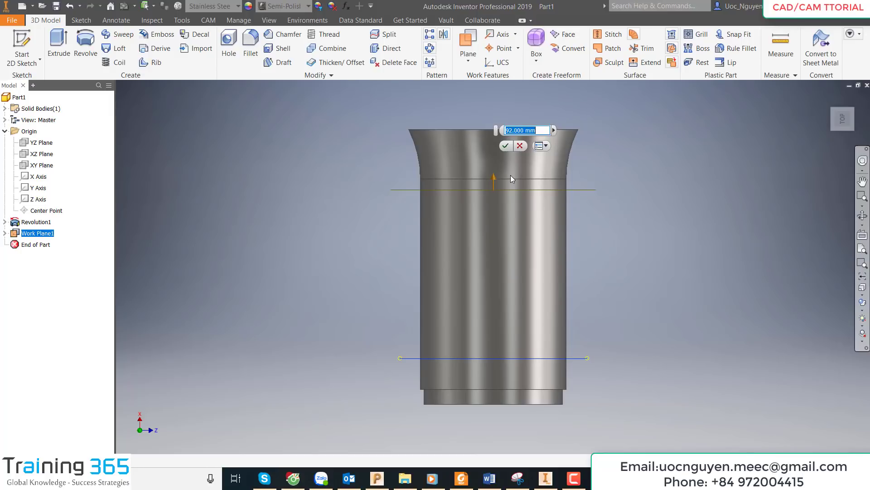
type("95")
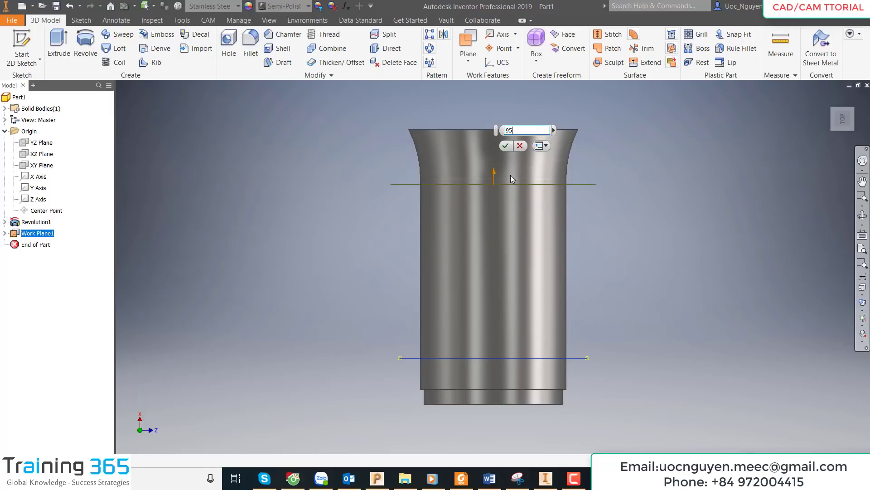
left_click(506, 146)
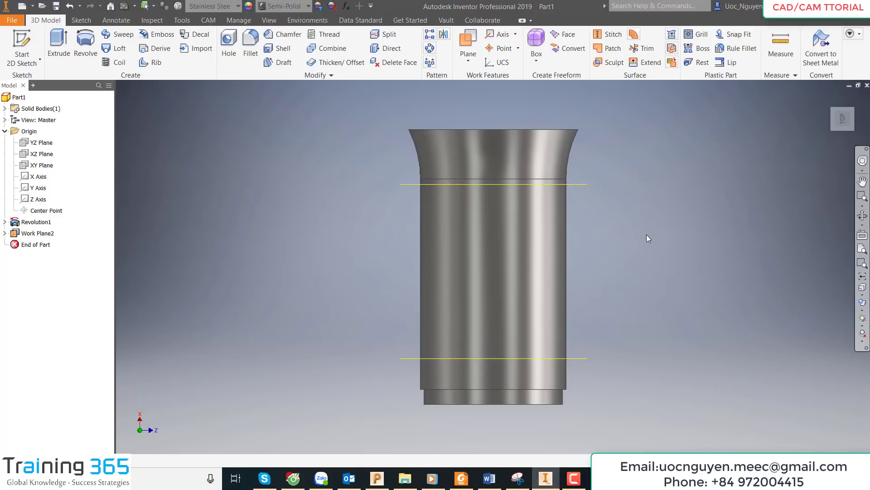
key("F6")
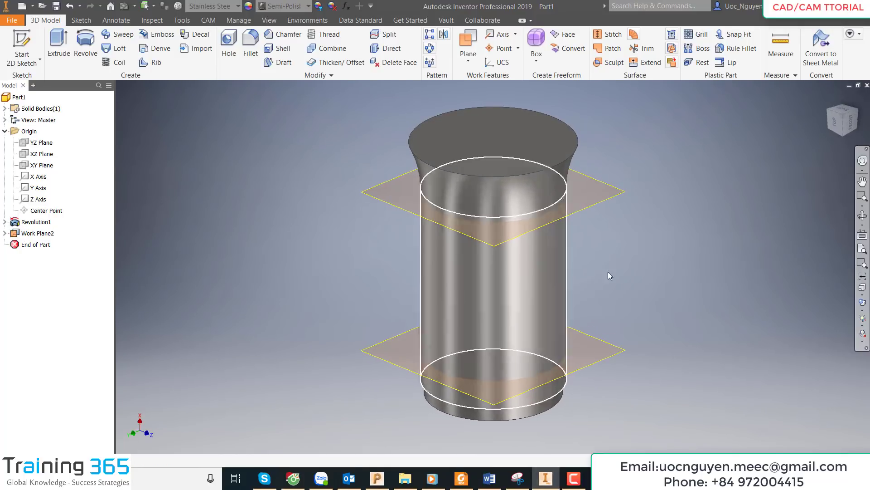
Step: Sketch on the upper work plane and project the shaft's upper edge circle
left_click(621, 194)
key("s")
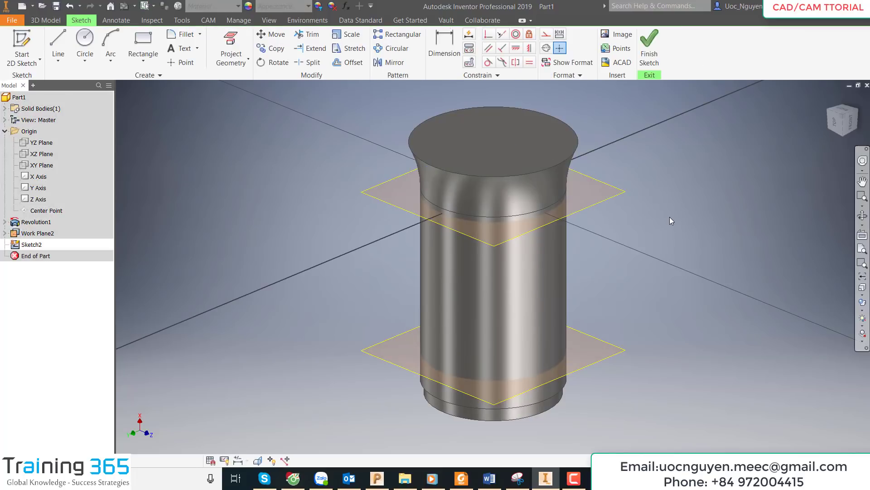
left_click(231, 52)
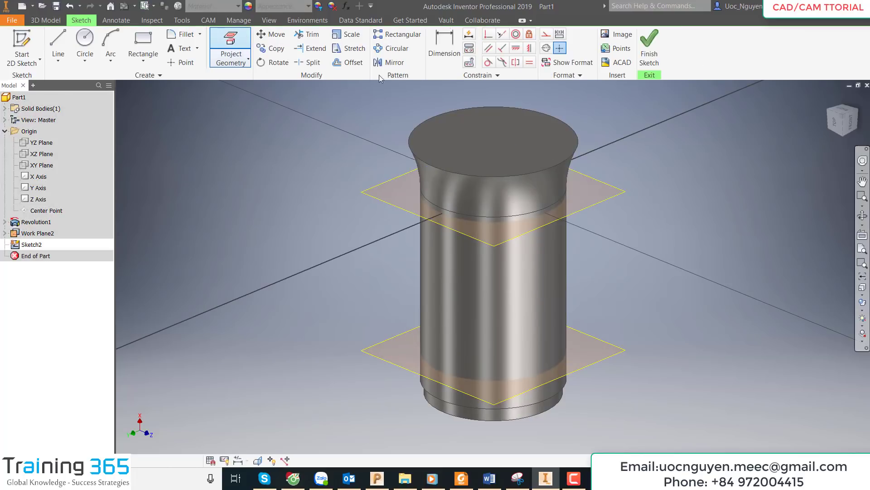
left_click(564, 197)
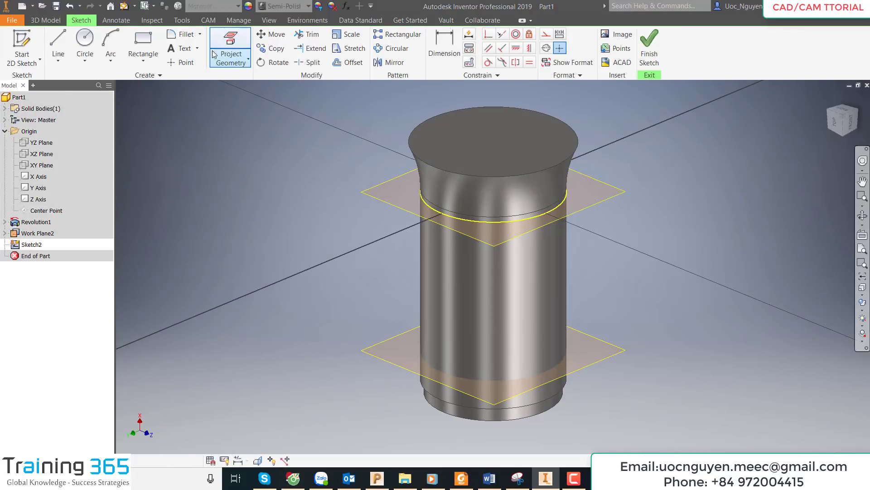
left_click(649, 46)
Step: Sketch on the lower work plane and project the shaft's lower edge circle
left_click(616, 357)
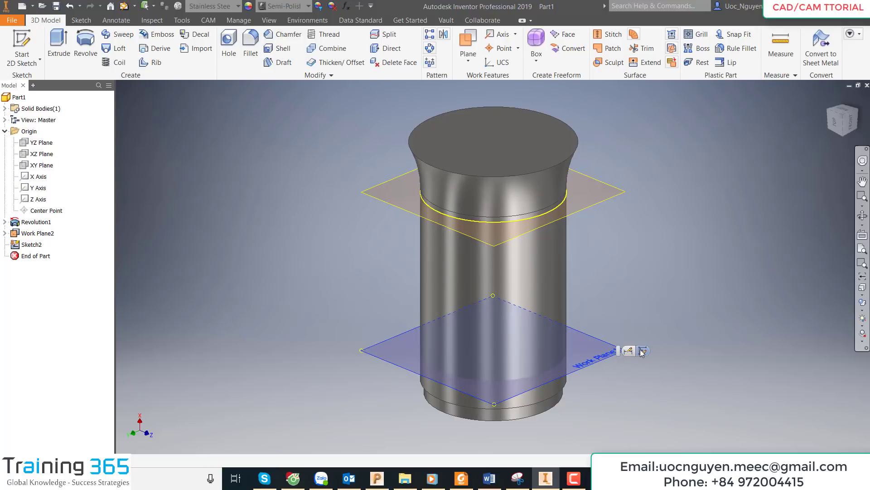
key("s")
left_click(231, 52)
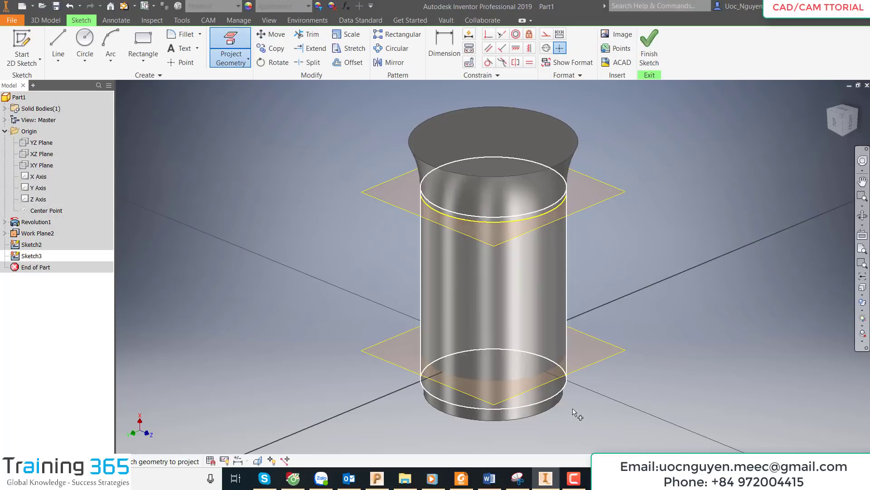
left_click(553, 396)
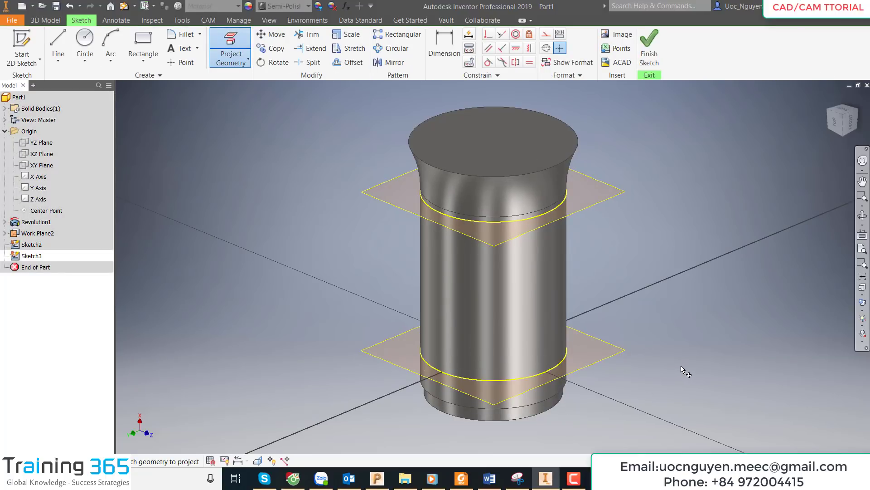
key("Escape")
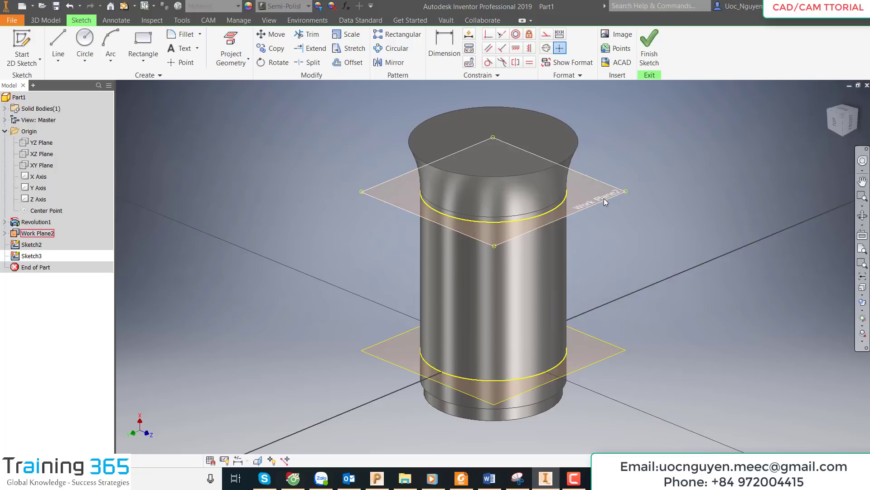
Step: Hide both work planes and finish the lower sketch
right_click(618, 202)
left_click(589, 327)
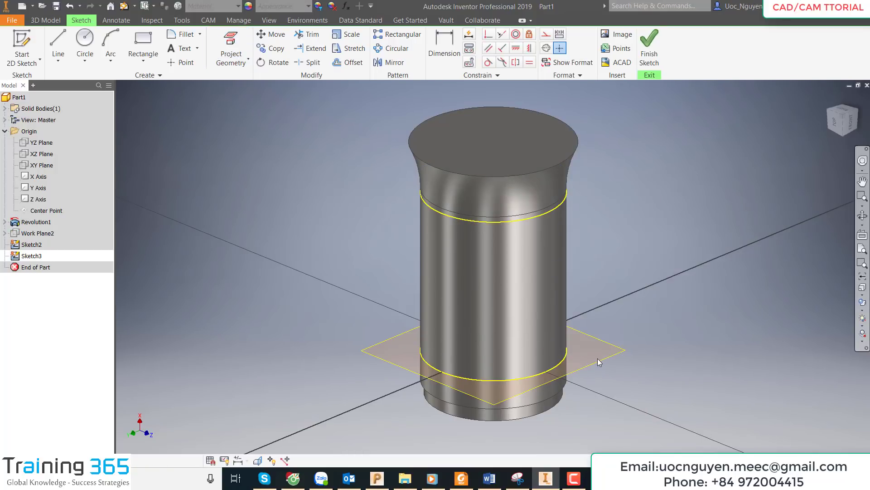
right_click(599, 360)
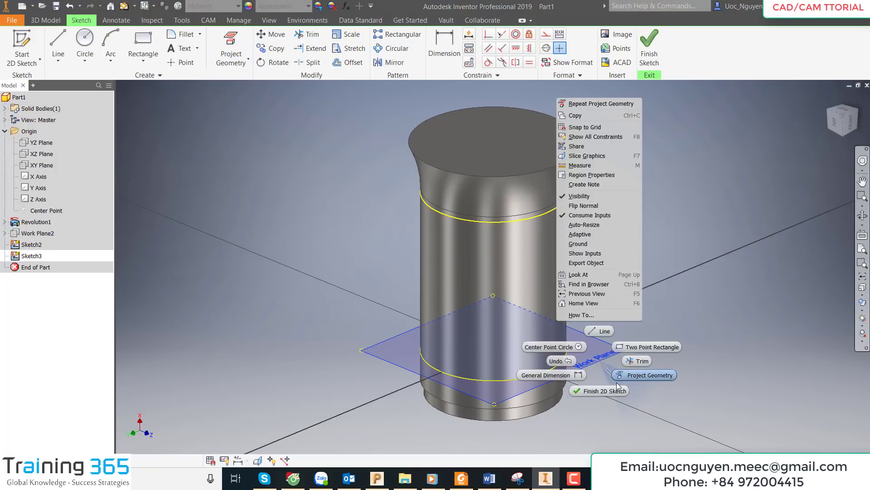
left_click(587, 195)
left_click(649, 45)
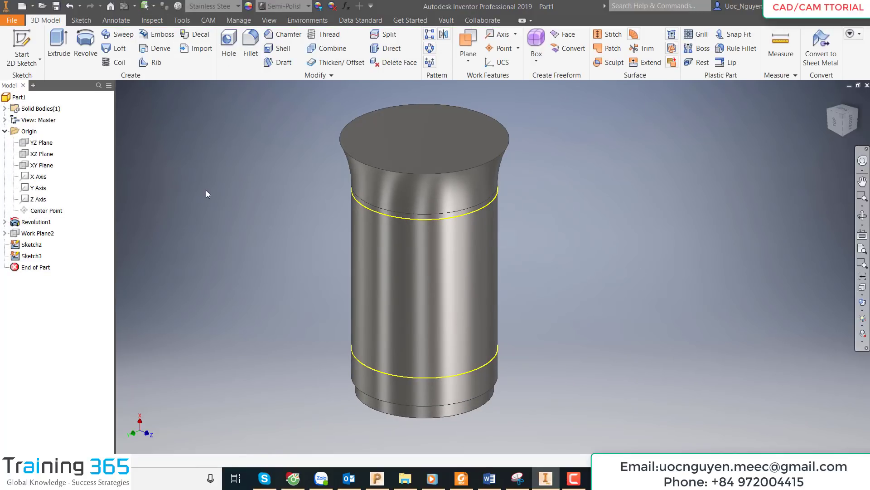
Step: Start a new 3D sketch and switch the display to wireframe
left_click(40, 59)
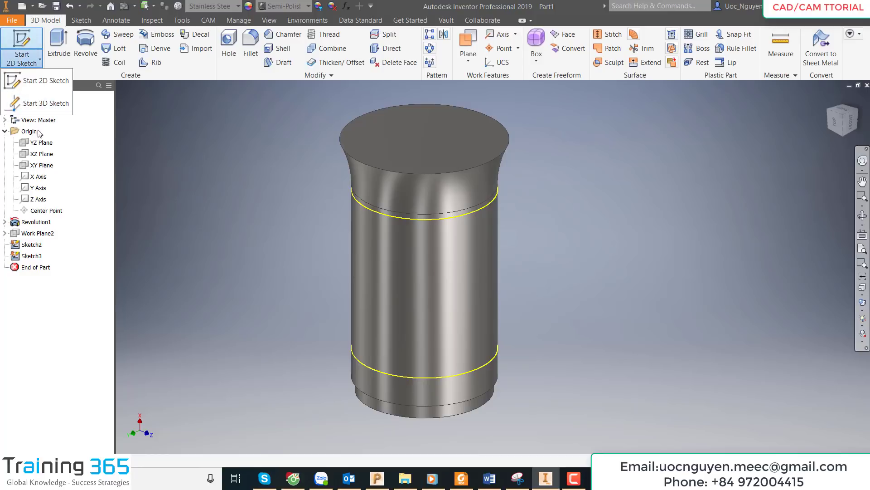
left_click(27, 103)
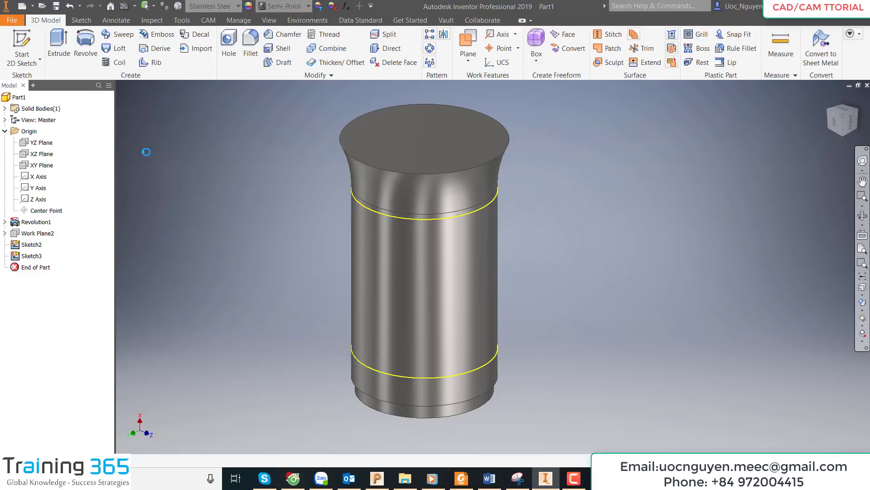
left_click(862, 317)
left_click(771, 362)
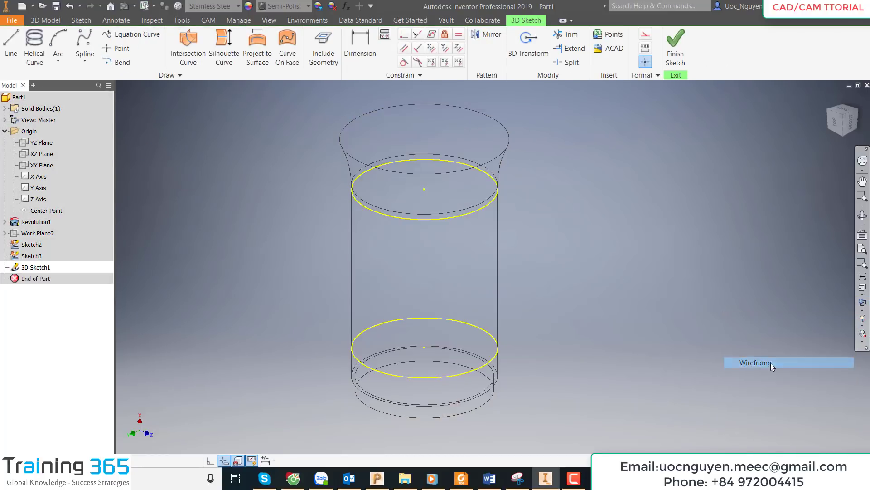
Step: Place a helical curve from the bottom circle's centre up to a 95 mm height
left_click(35, 45)
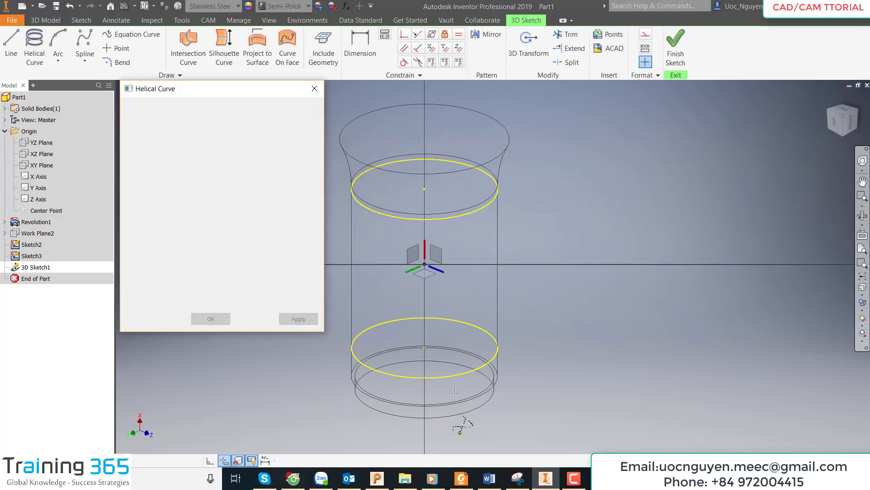
left_click(424, 348)
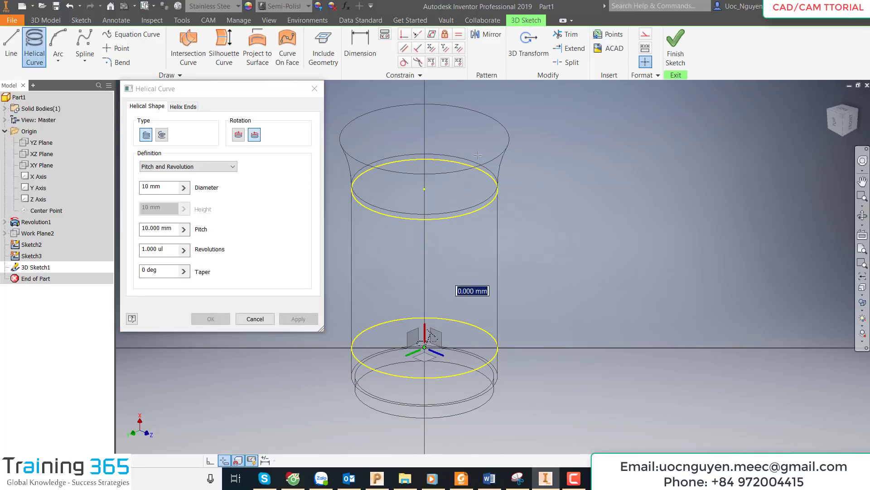
left_click(426, 189)
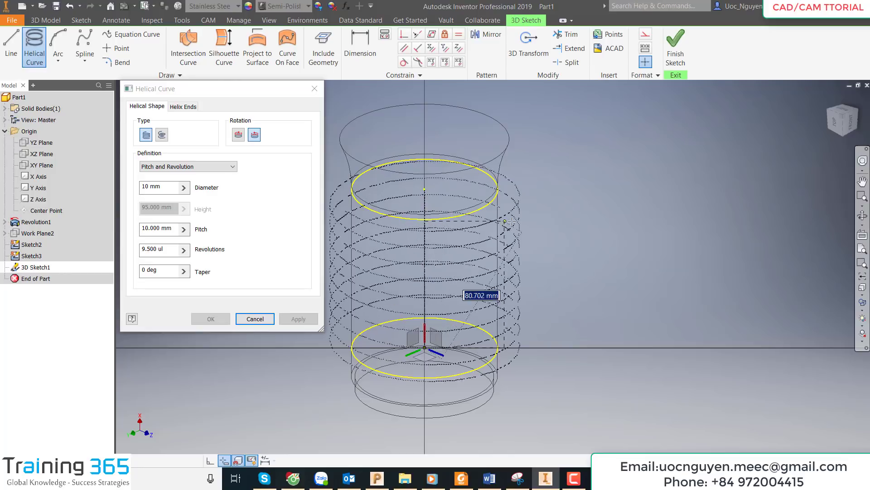
left_click(521, 223)
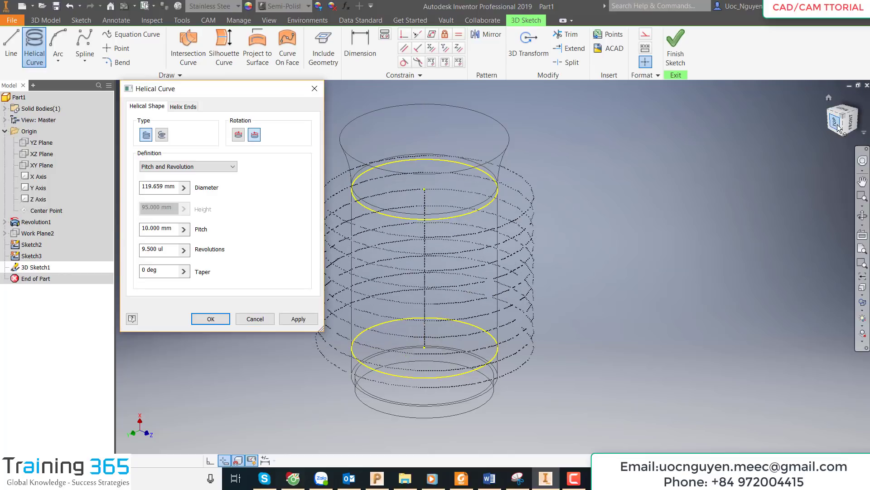
middle_click_drag(647, 224, 570, 228, "shift")
key("F5")
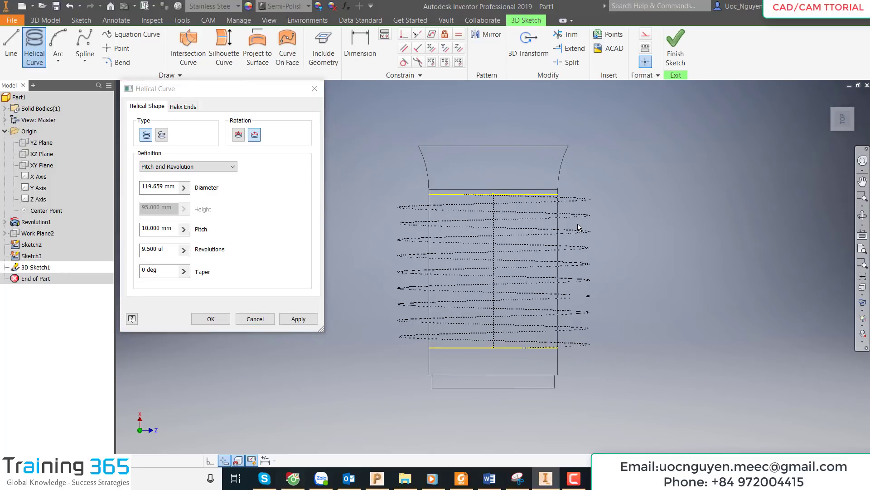
Step: Define the helix by Pitch and Height with 80 mm diameter and pitch 400
left_click(162, 166)
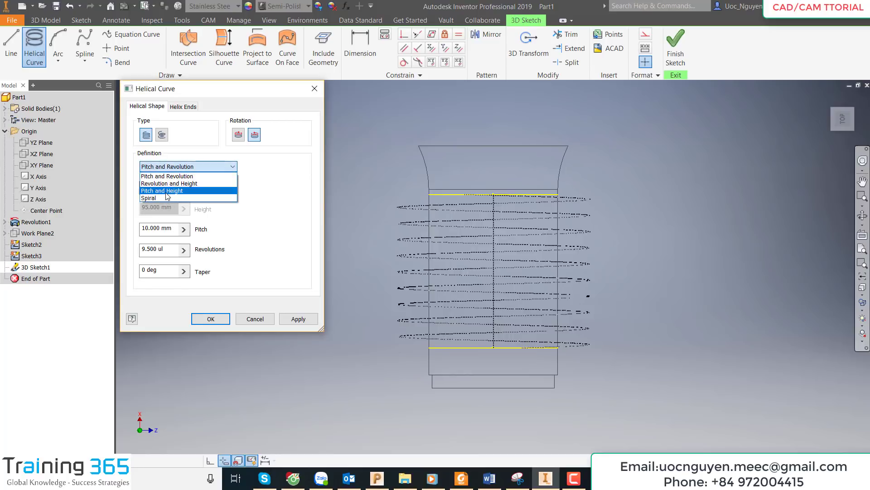
left_click(162, 190)
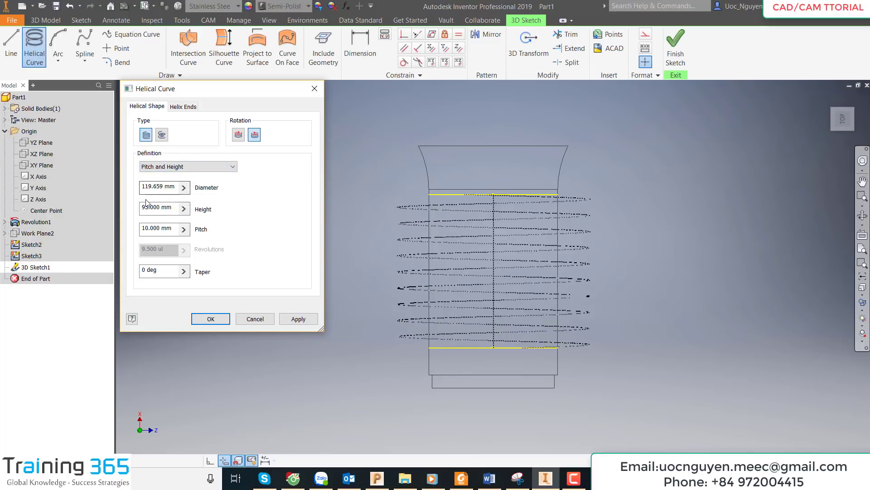
double_click(162, 189)
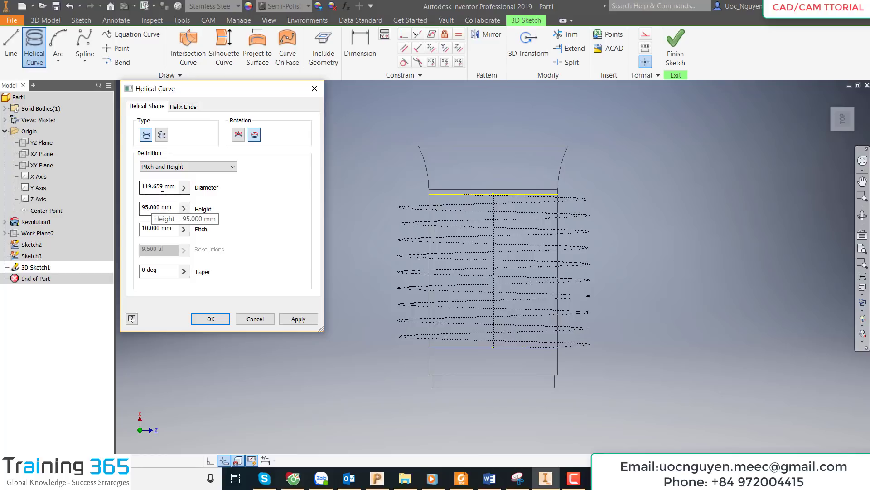
type("80")
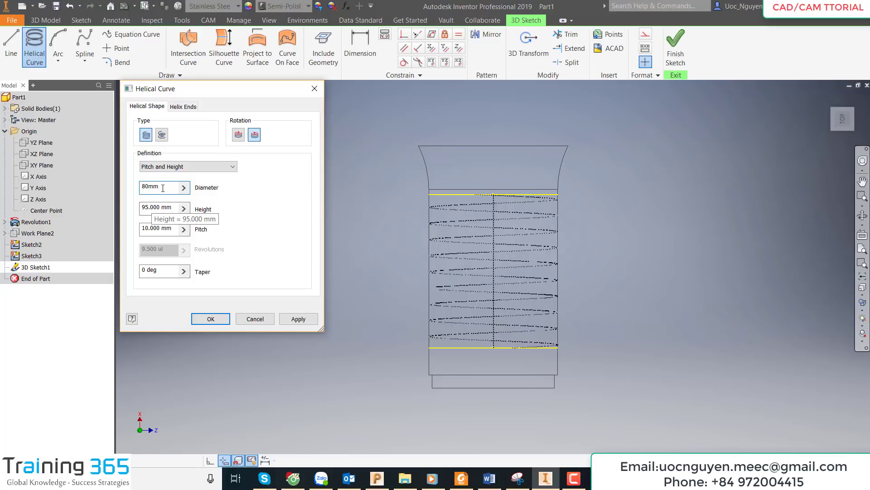
left_click(162, 209)
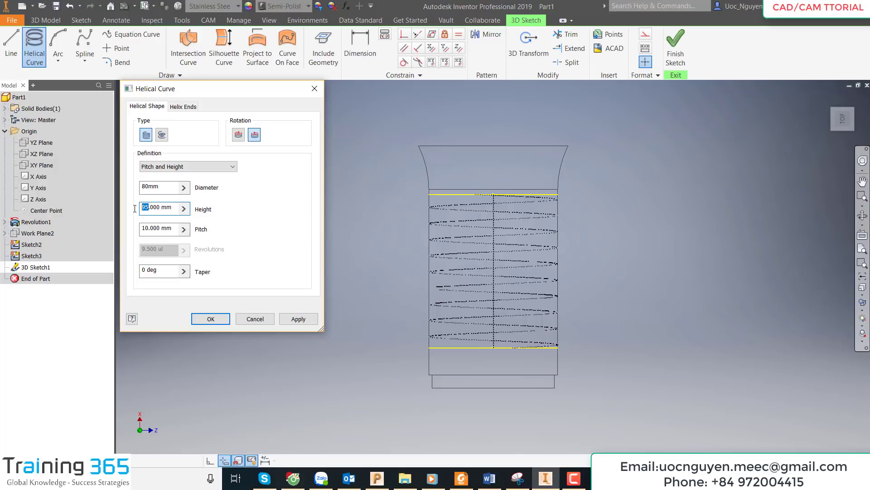
left_click(162, 228)
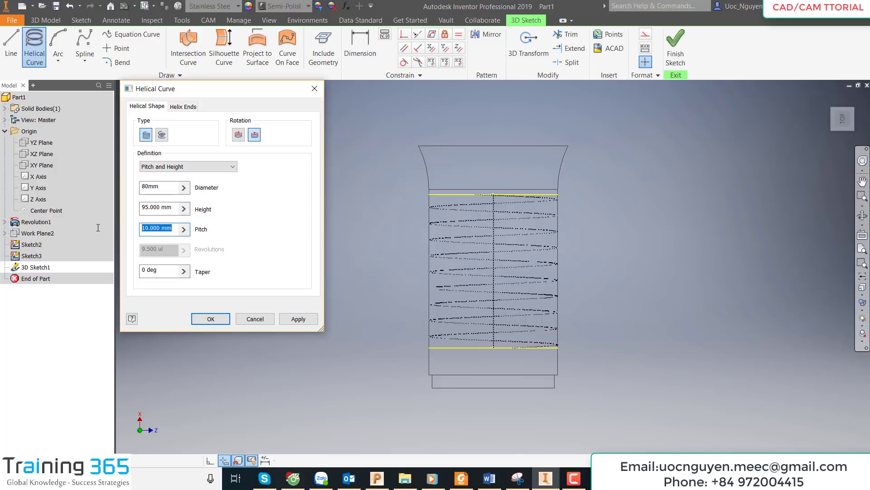
type("350")
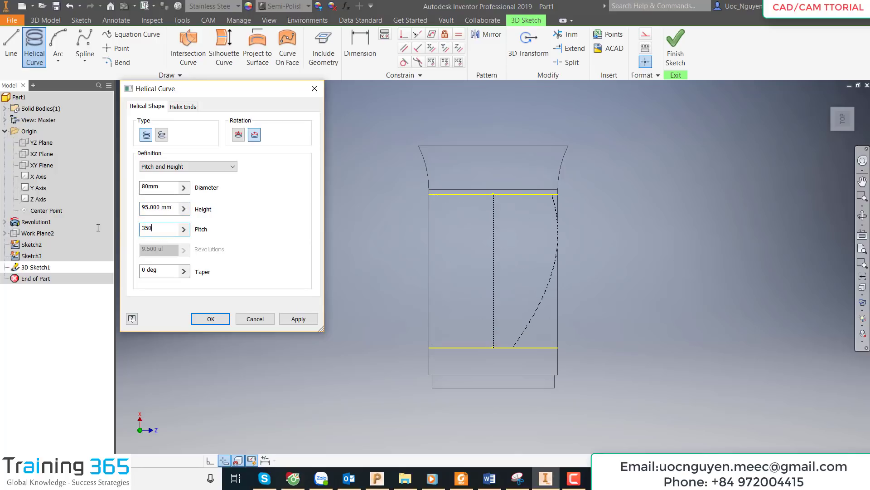
key("F6")
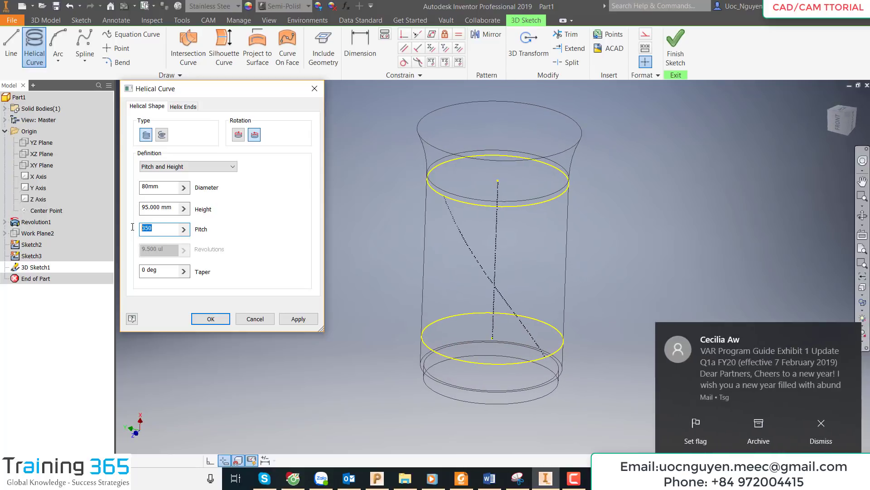
left_click(831, 431)
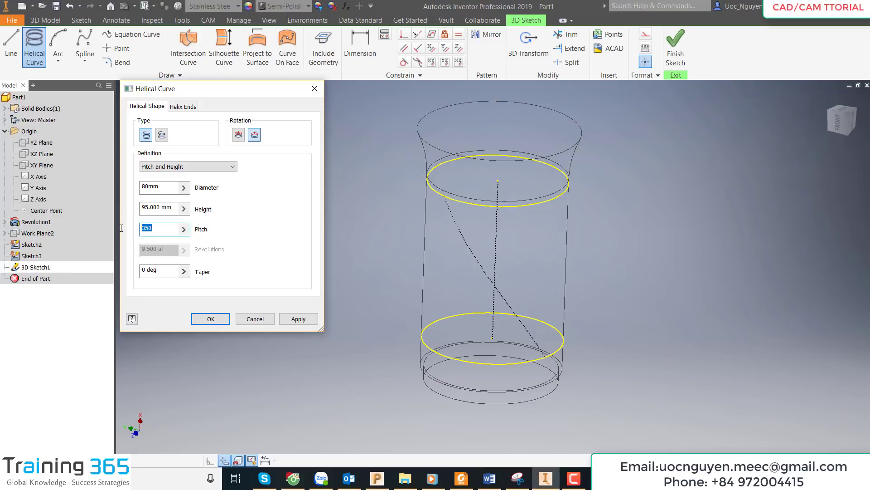
type("400")
Step: Orbit and adjust the view to inspect the helix preview inside the cup
middle_click_drag(499, 272, 544, 254, "shift")
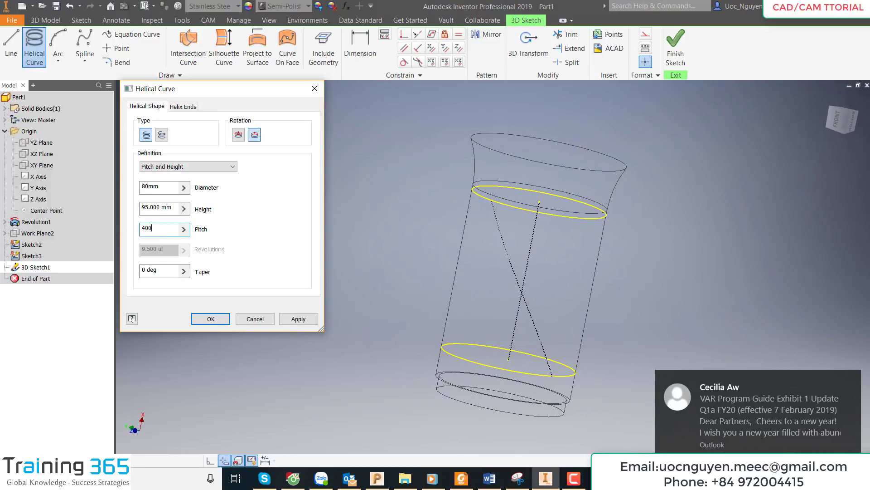
left_click(674, 325)
key("F5")
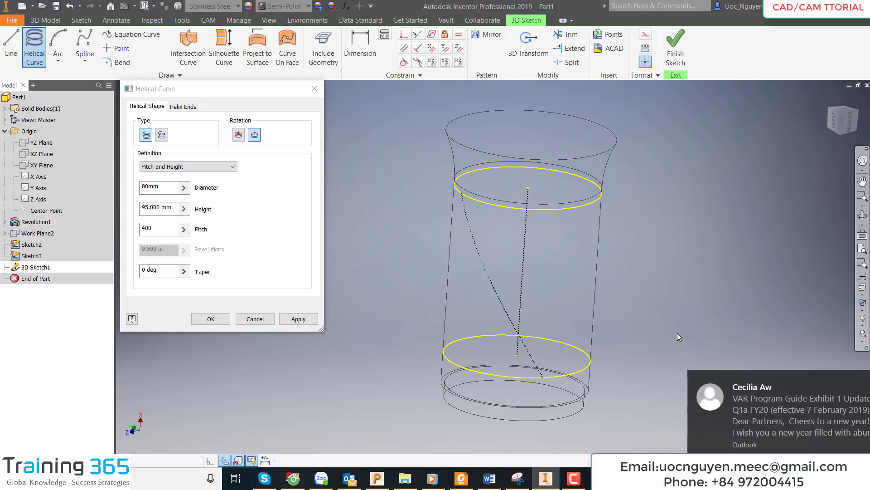
middle_click_drag(646, 262, 638, 259)
key("F5")
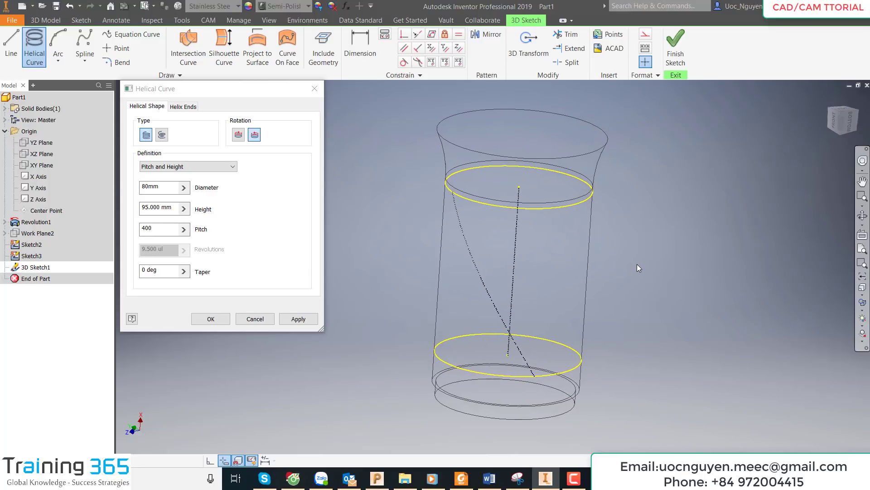
Step: Create the helix and expand 3D Sketch1 in the browser to reveal Helical Curve1
left_click(211, 319)
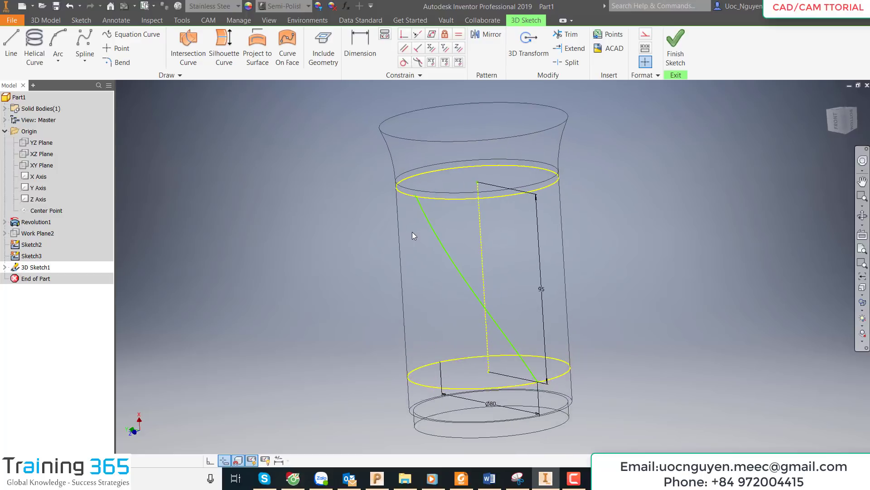
right_click(35, 267)
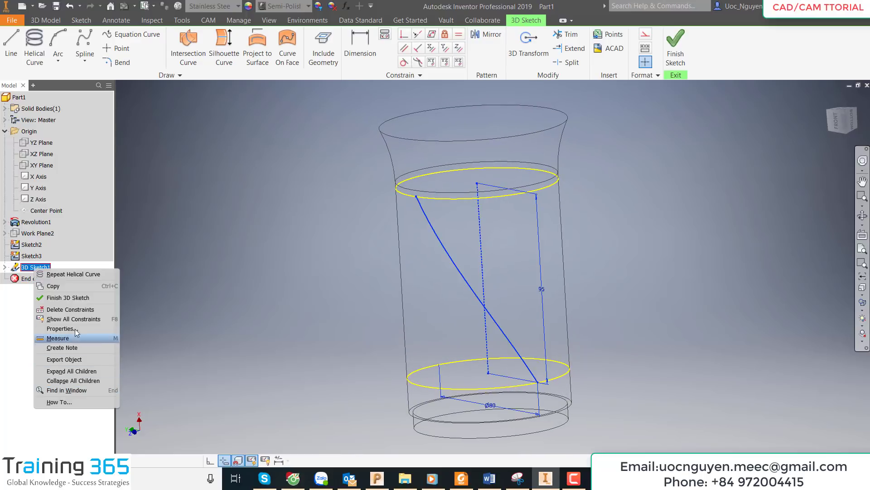
left_click(226, 297)
left_click(4, 267)
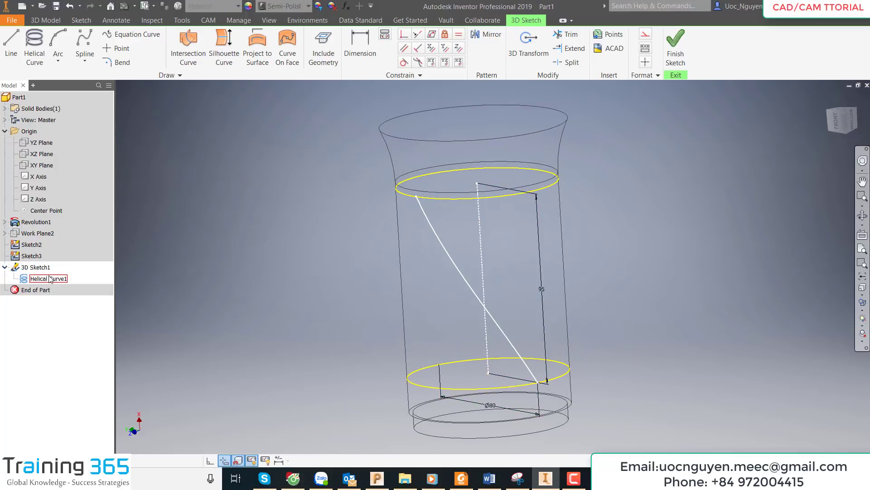
right_click(46, 279)
left_click(240, 296)
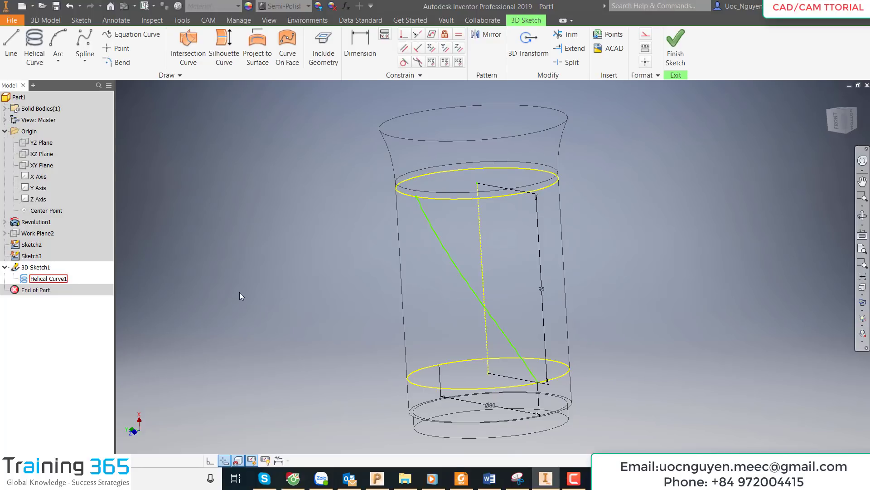
middle_click_drag(241, 295, 282, 292, "shift")
Step: Finish the 3D sketch, hide Sketch2 and Sketch3, and turn off 3D Sketch1's dimensions
left_click(689, 53)
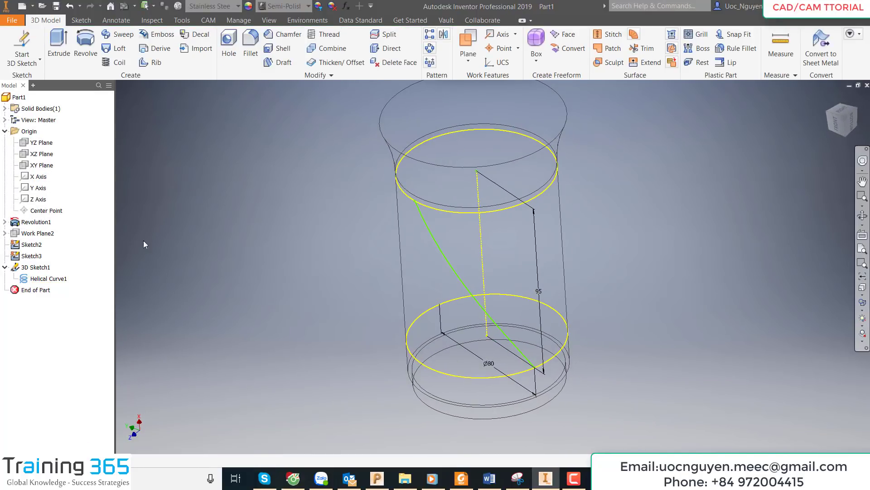
left_click(31, 244)
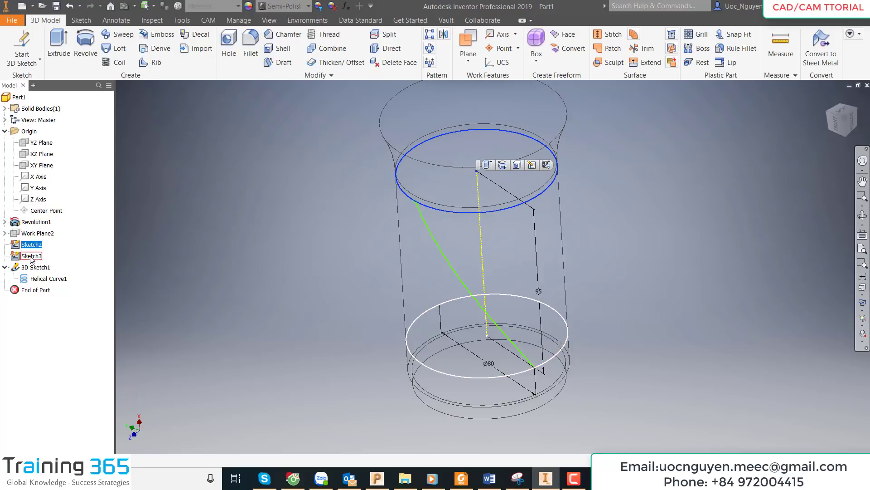
left_click(30, 257, "ctrl")
right_click(30, 255)
left_click(43, 332)
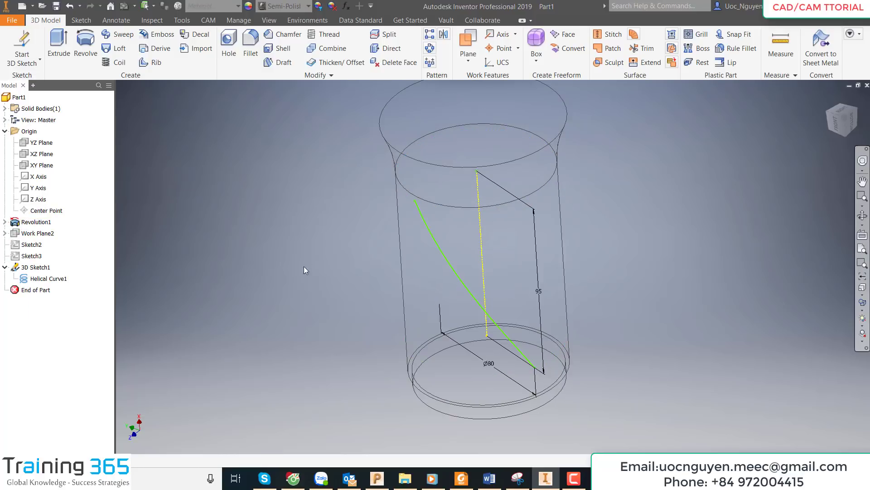
right_click(35, 267)
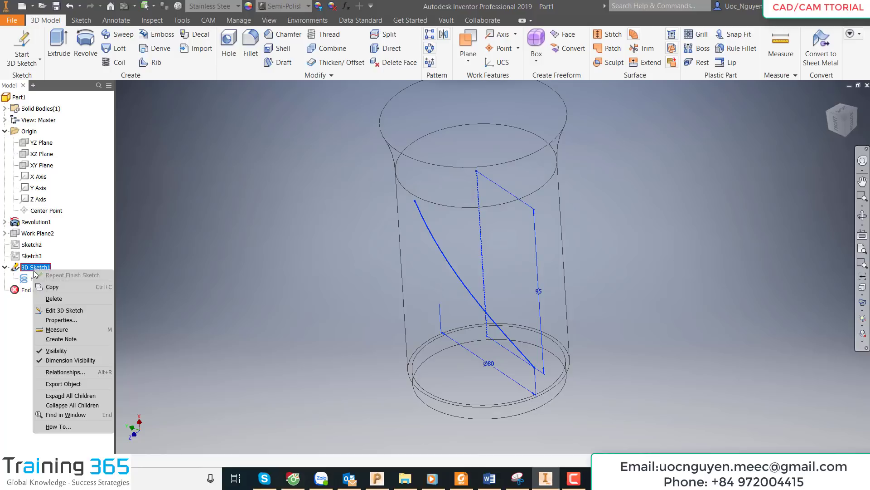
left_click(66, 361)
middle_click_drag(581, 322, 583, 328, "shift")
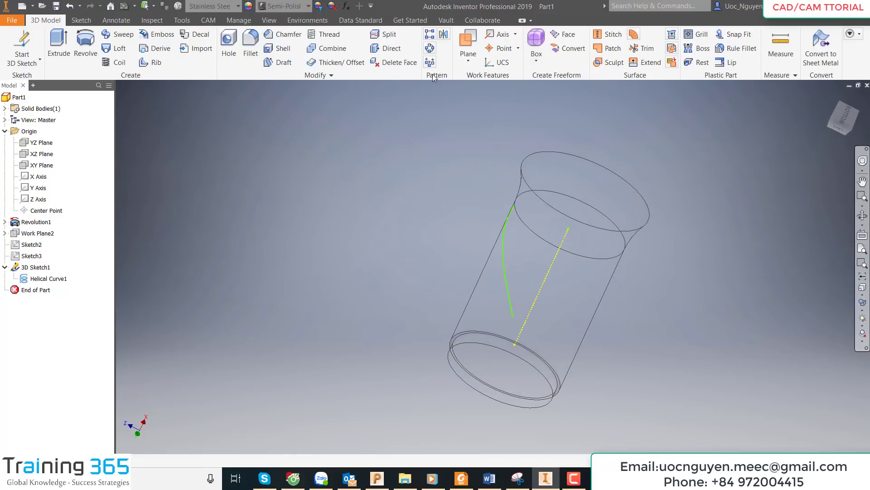
Step: Add Work Plane3 normal to the helix at its lower end and start Sketch4 on it
left_click(468, 58)
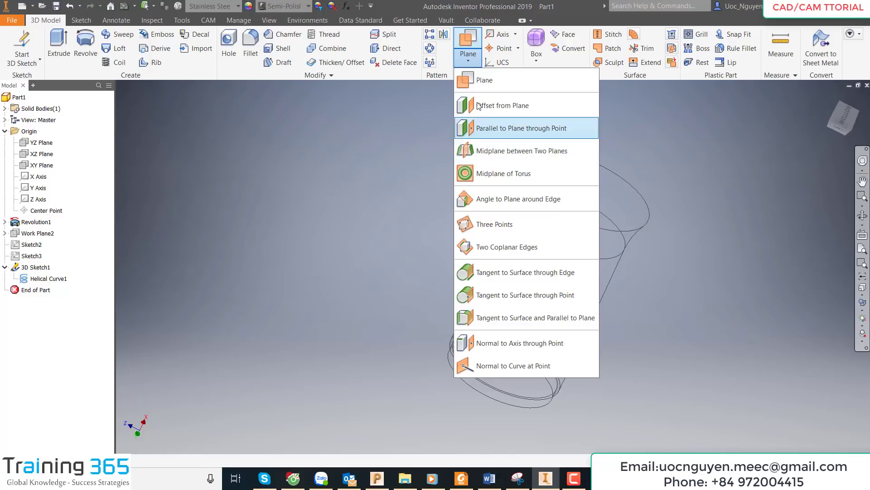
left_click(483, 360)
left_click(511, 308)
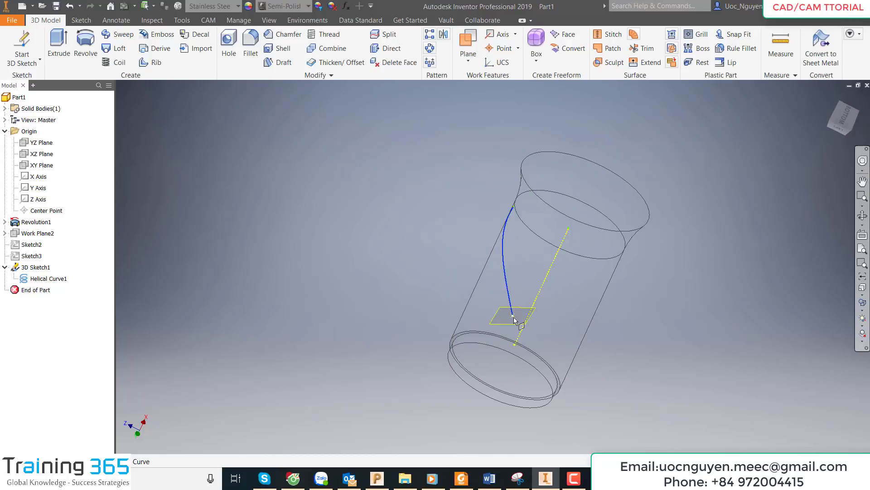
left_click(513, 317)
middle_click_drag(653, 316, 656, 267, "shift")
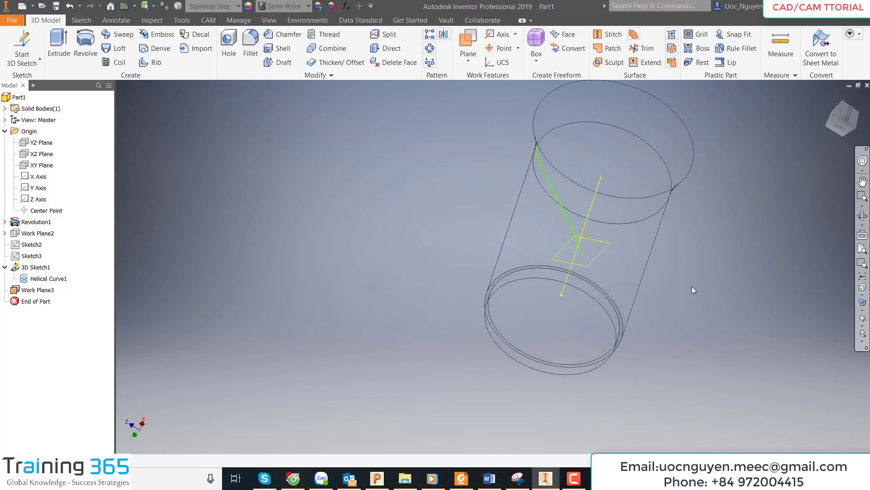
left_click(611, 253)
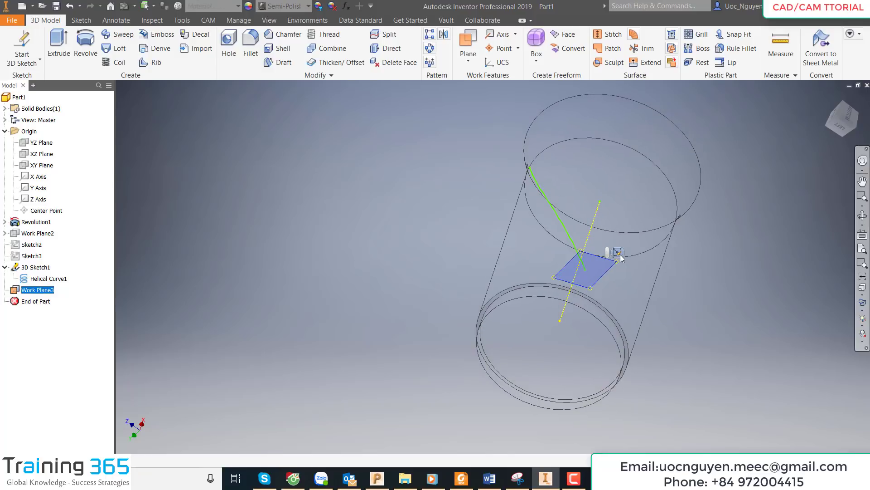
key("s")
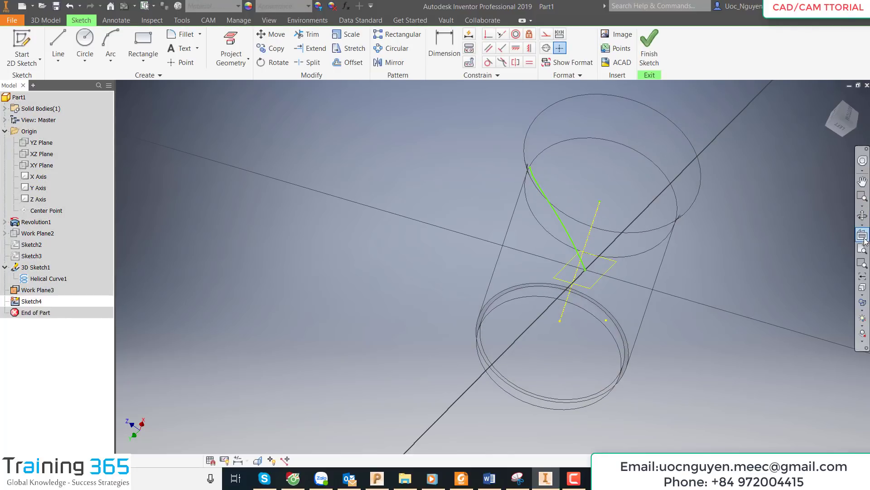
Step: Look at the sketch plane and draw a short line across the helix end point
left_click(599, 258)
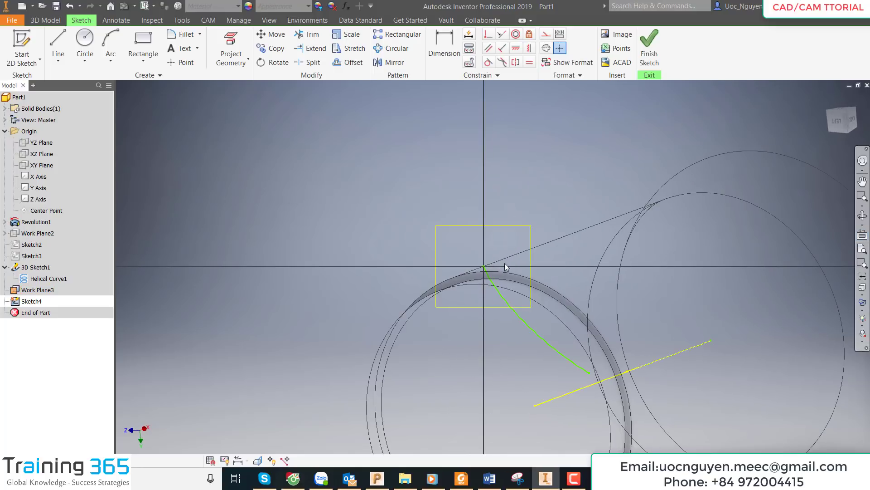
scroll(505, 263, "up", 2)
scroll(505, 260, "down", 2)
scroll(473, 268, "up", 3)
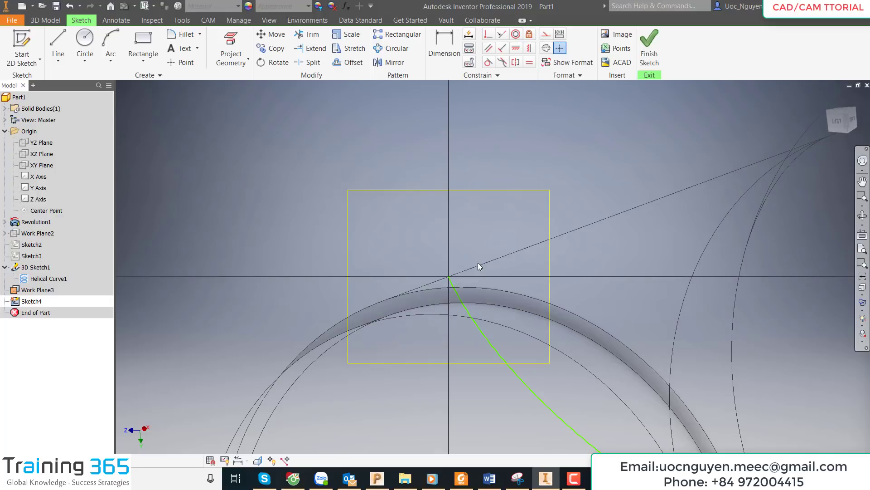
scroll(484, 247, "down", 2)
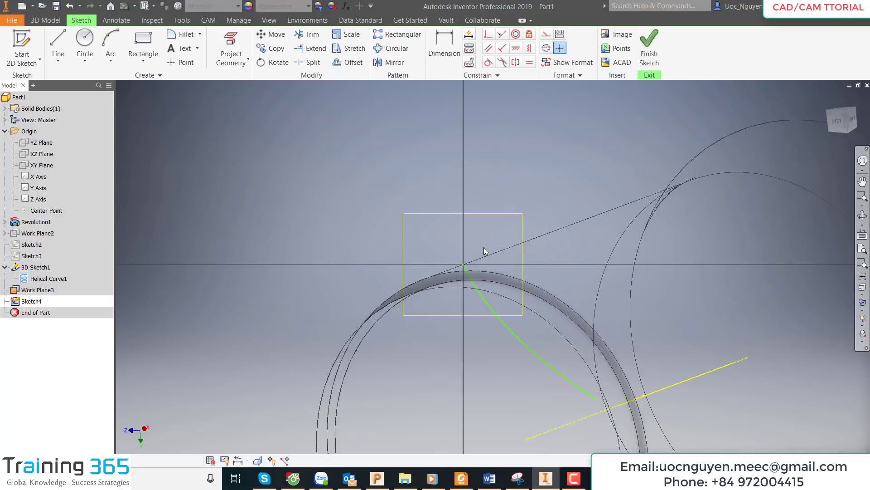
scroll(484, 247, "up", 3)
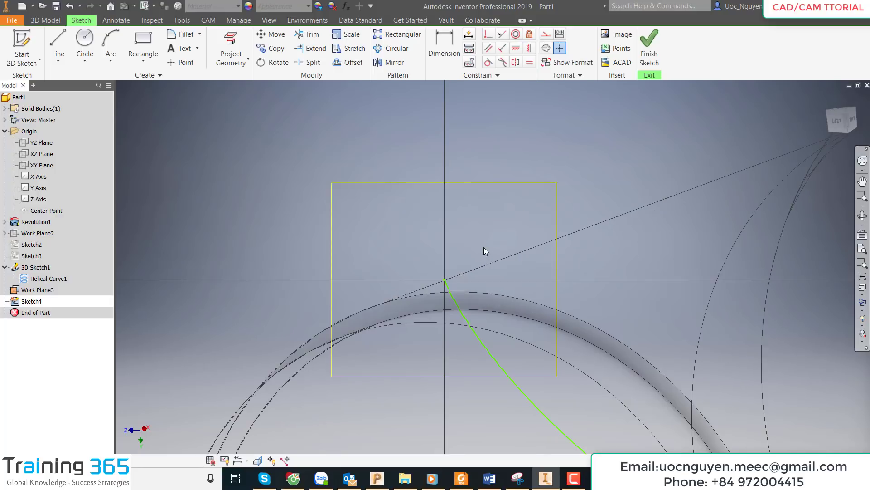
left_click(58, 46)
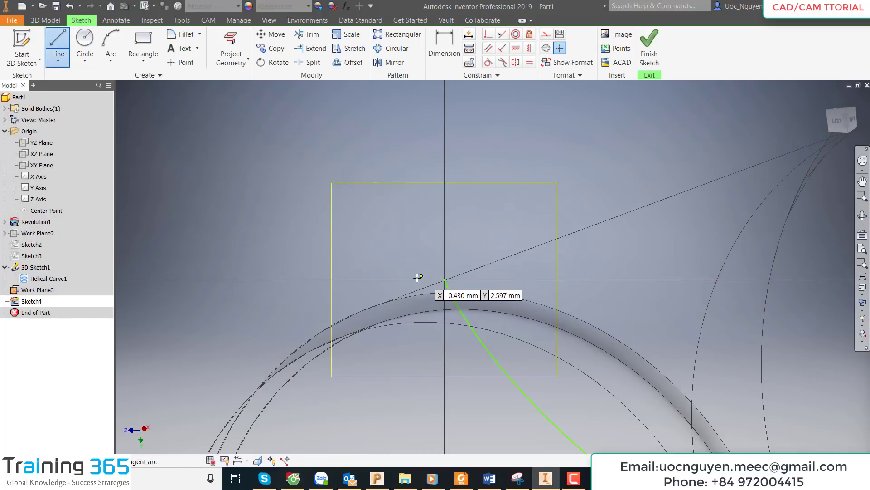
left_click(433, 276)
left_click(472, 253)
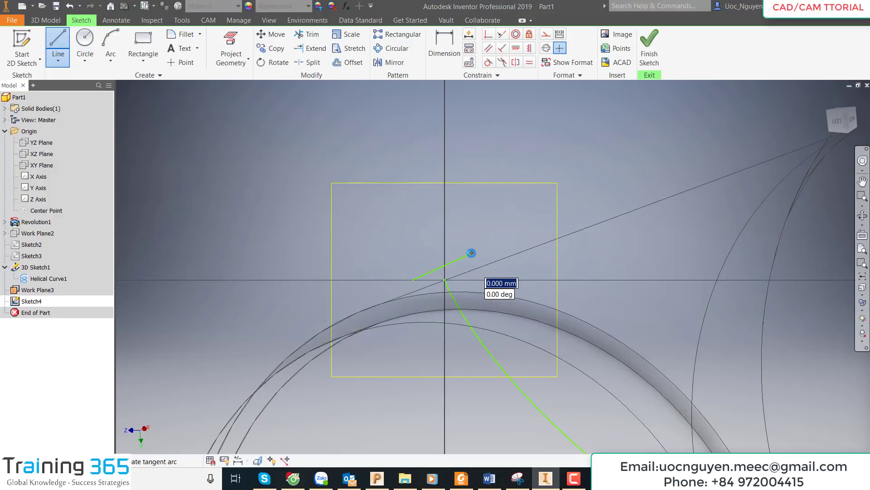
key("p")
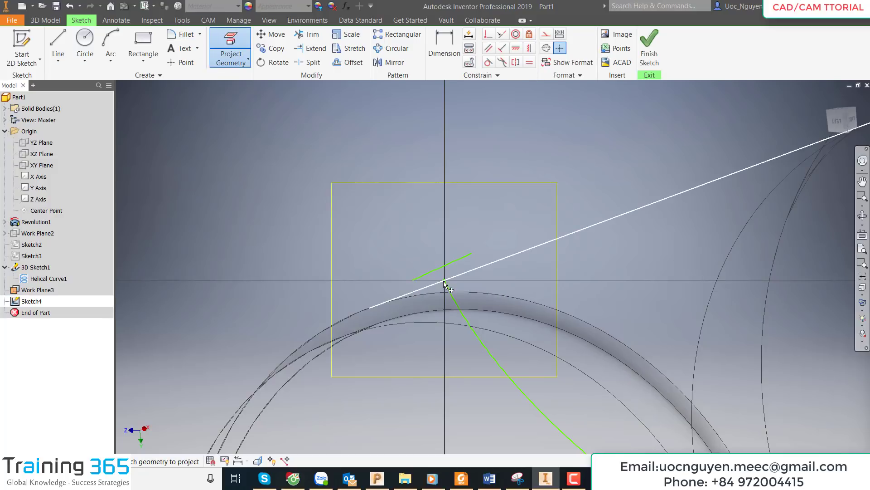
Step: Orbit to check the line against the helix, then face the view square to Work Plane3
scroll(486, 256, "down", 5)
middle_click_drag(487, 259, 499, 249, "shift")
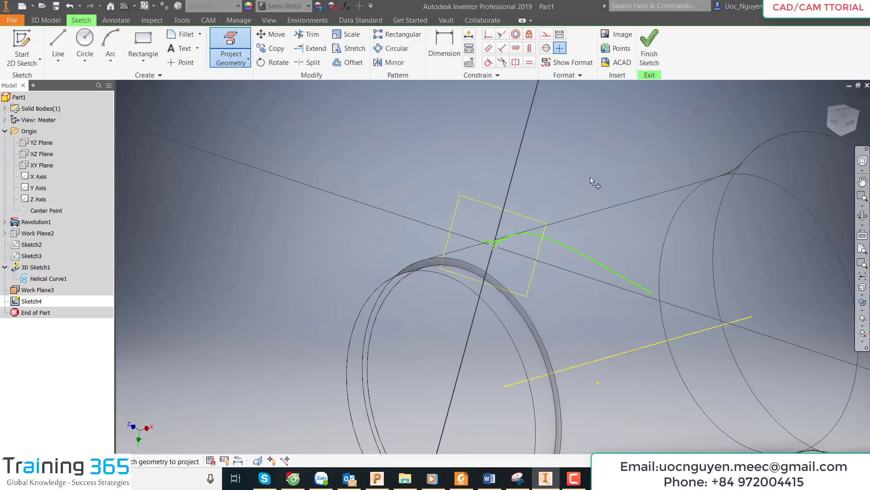
key("Escape")
key("Page_Up")
left_click(528, 219)
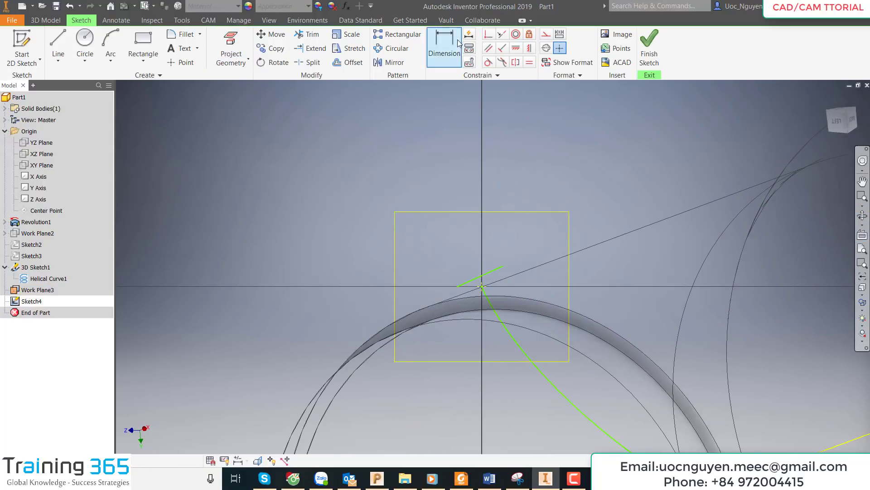
Step: Dimension the short profile line to an aligned length of 2.8 mm
left_click(497, 273)
right_click(473, 245)
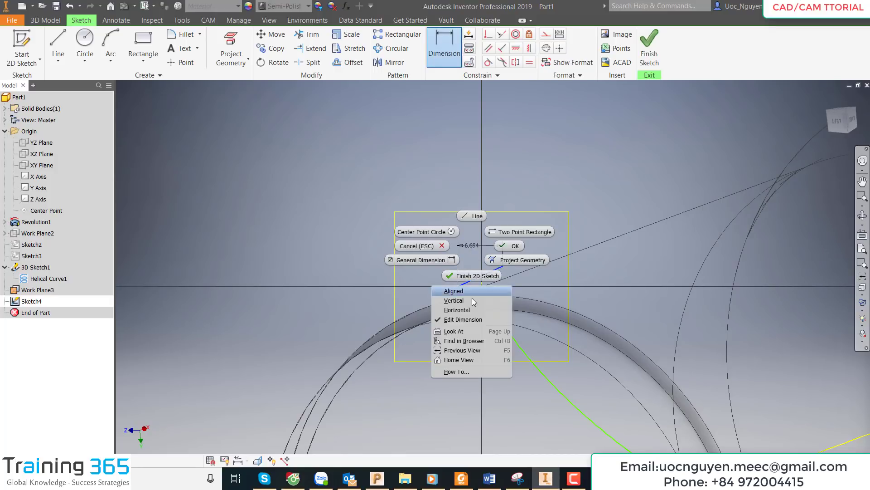
key("Escape")
left_click(472, 252)
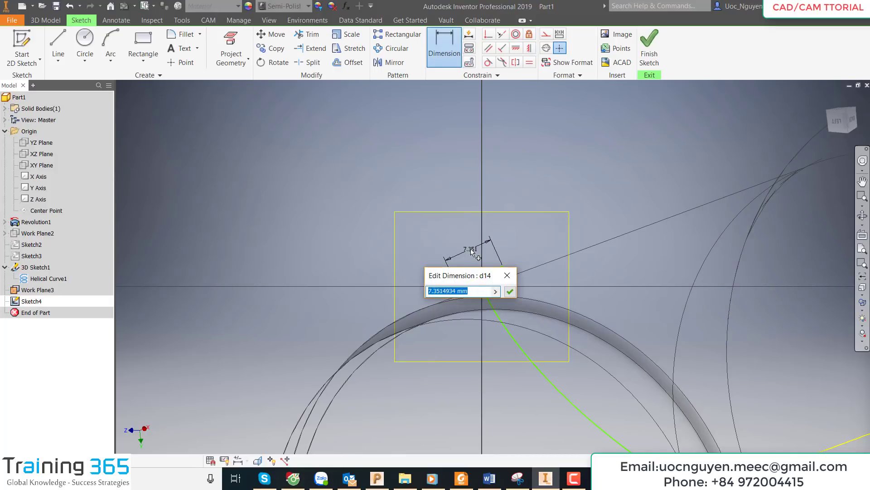
type("2.8")
key("Return")
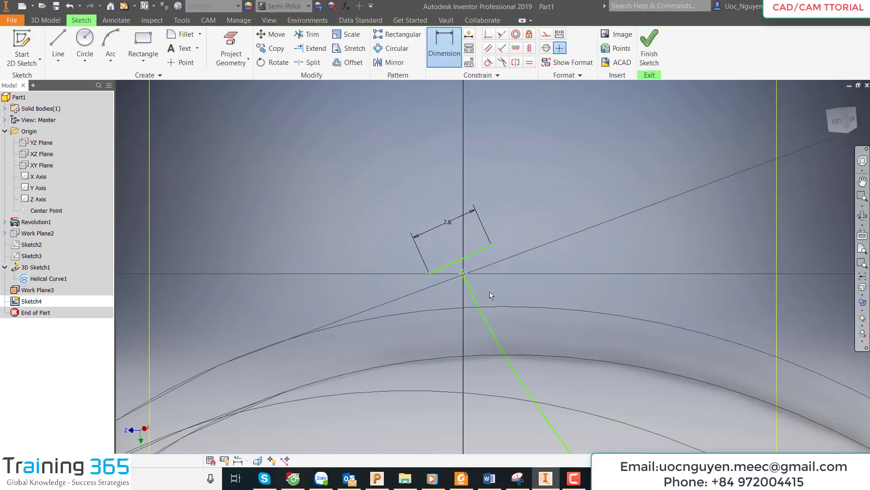
scroll(464, 240, "down", 2)
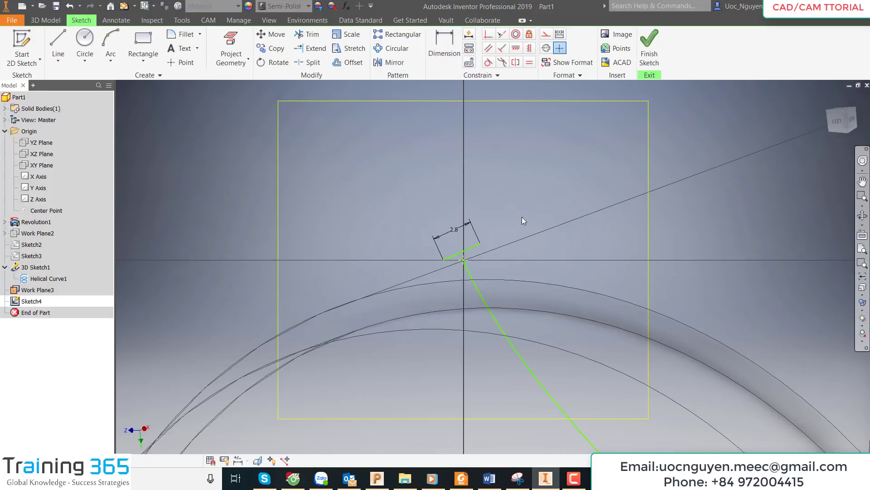
Step: Constrain the 2.8 profile line perpendicular to the curve
left_click(489, 37)
left_click(496, 243)
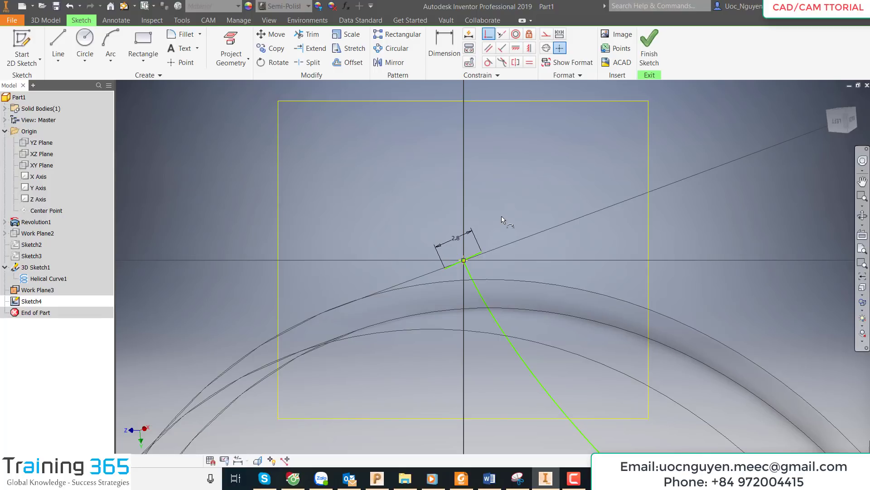
key("Escape")
scroll(502, 219, "down", 4)
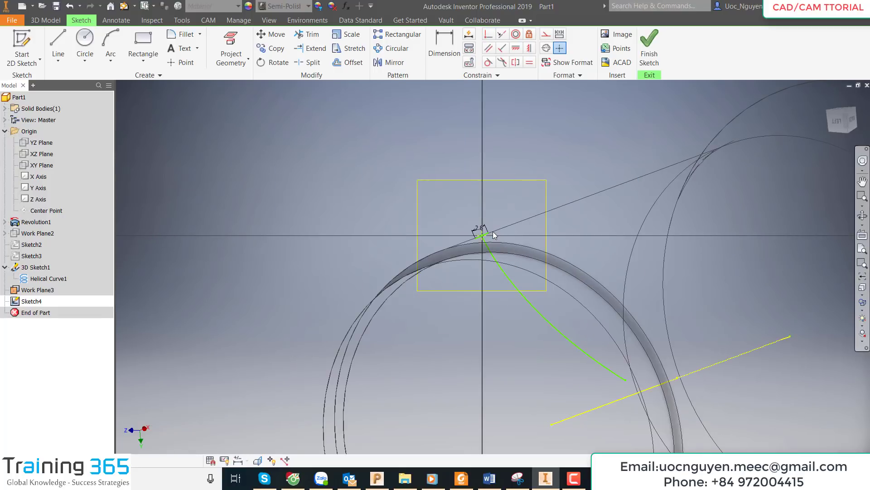
scroll(493, 231, "up", 3)
scroll(492, 237, "up", 2)
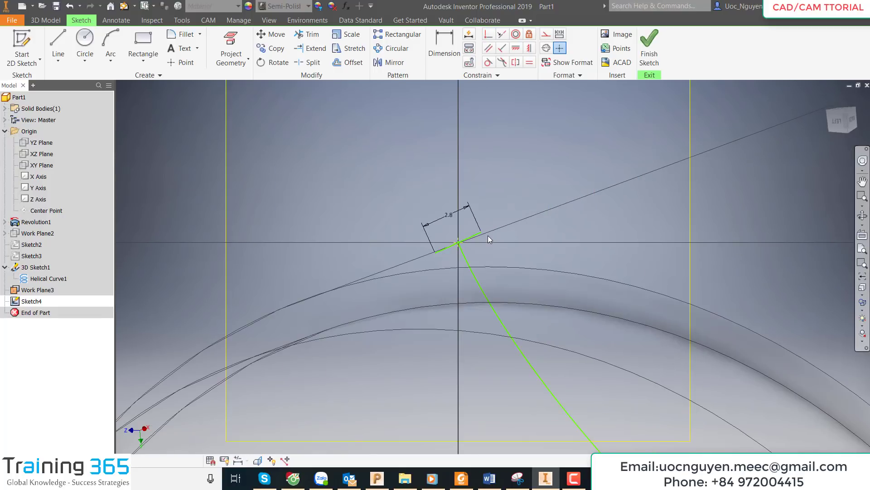
scroll(403, 233, "down", 2)
scroll(436, 241, "up", 1)
scroll(417, 239, "up", 2)
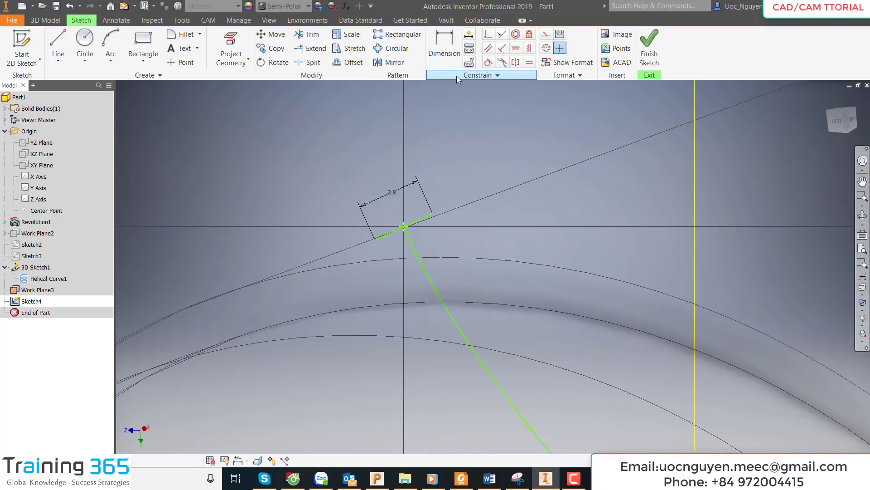
Step: Project the helical curve geometry into Sketch4
left_click(231, 47)
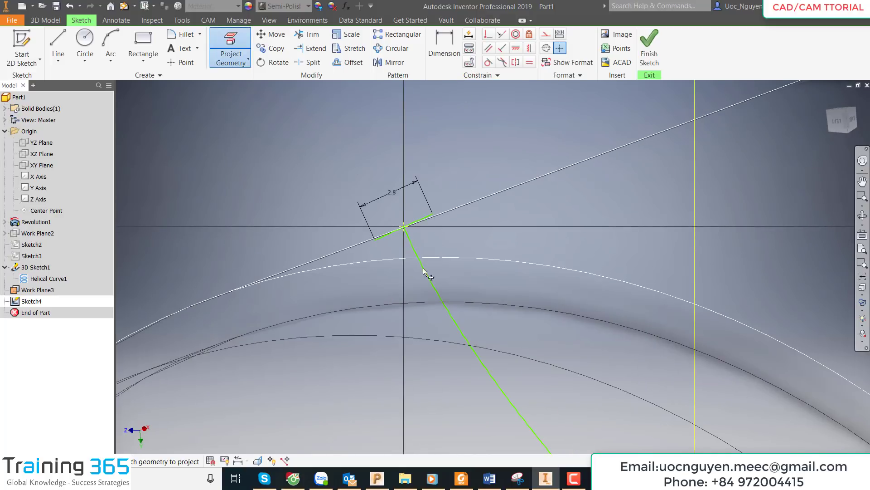
scroll(466, 187, "down", 4)
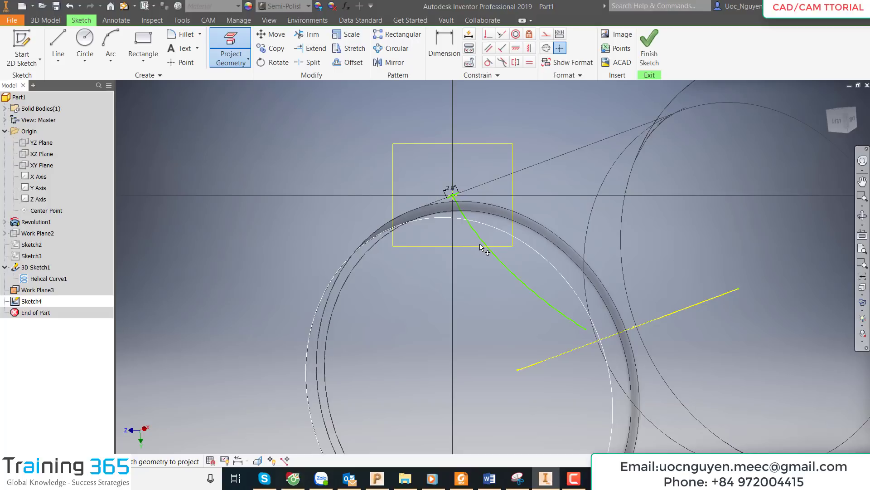
scroll(456, 198, "up", 2)
scroll(456, 198, "up", 2)
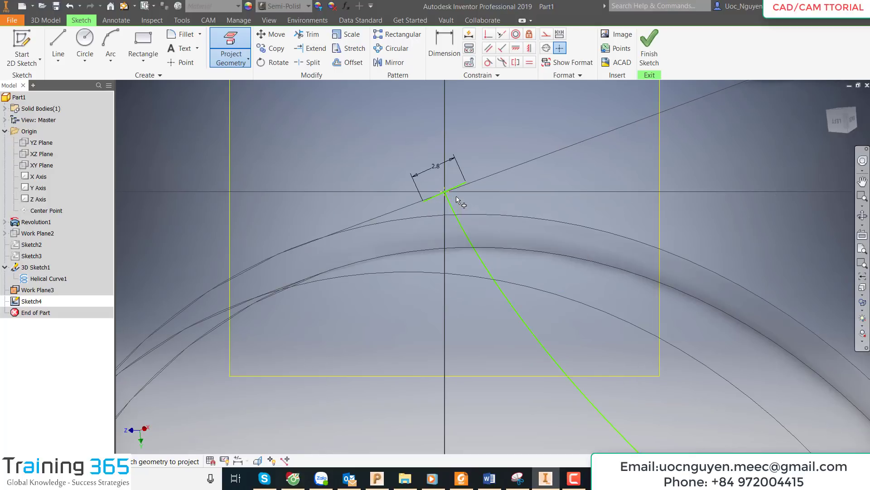
scroll(456, 196, "down", 3)
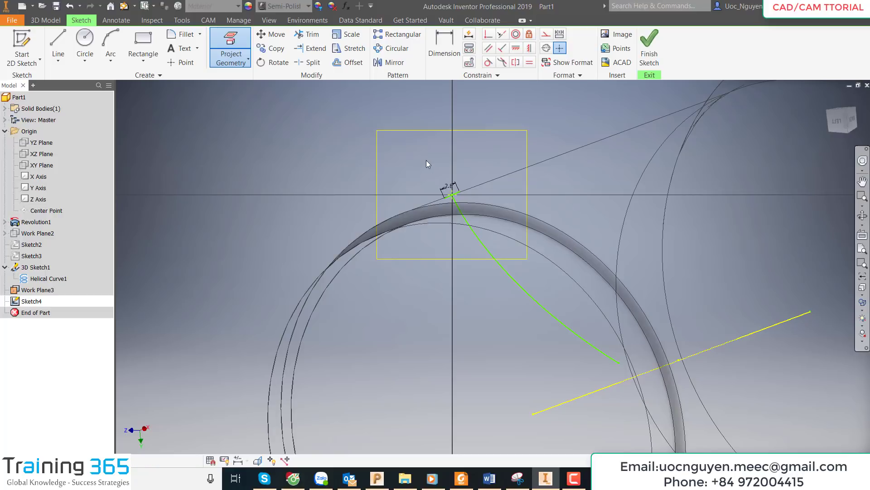
key("Escape")
scroll(457, 183, "up", 1)
scroll(456, 199, "up", 1)
scroll(455, 217, "up", 1)
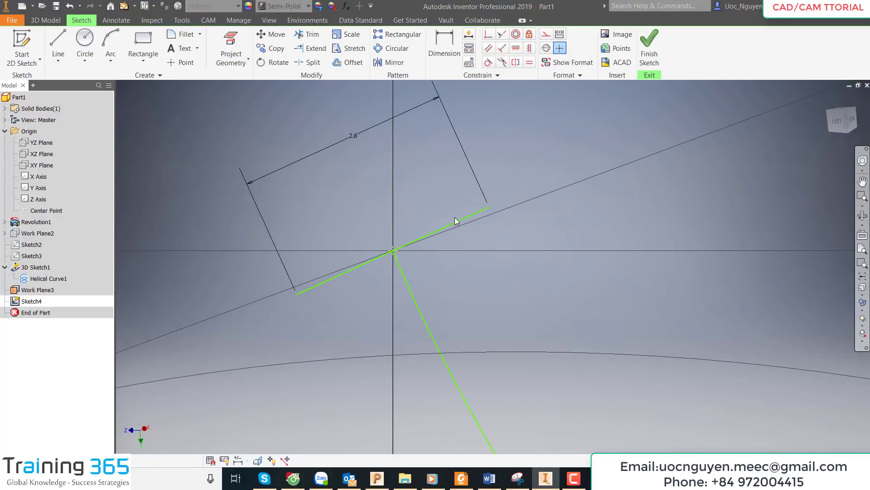
scroll(403, 187, "down", 1)
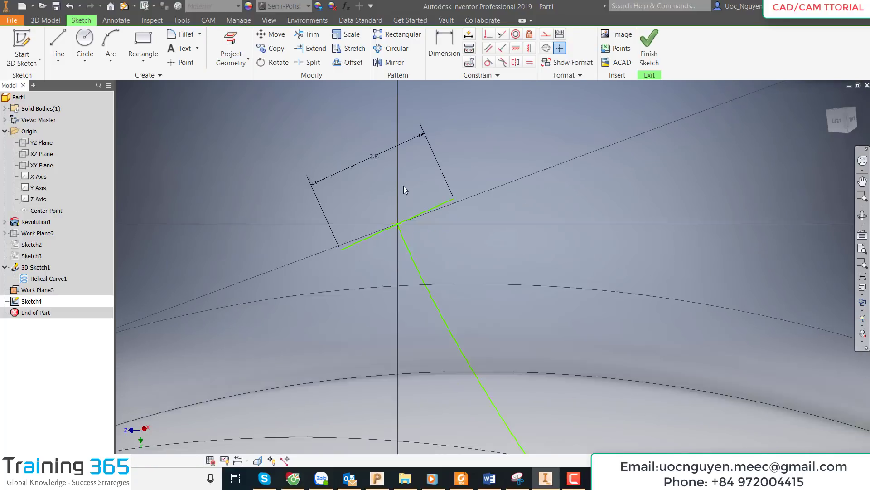
scroll(404, 189, "down", 3)
scroll(404, 189, "down", 4)
scroll(404, 189, "up", 5)
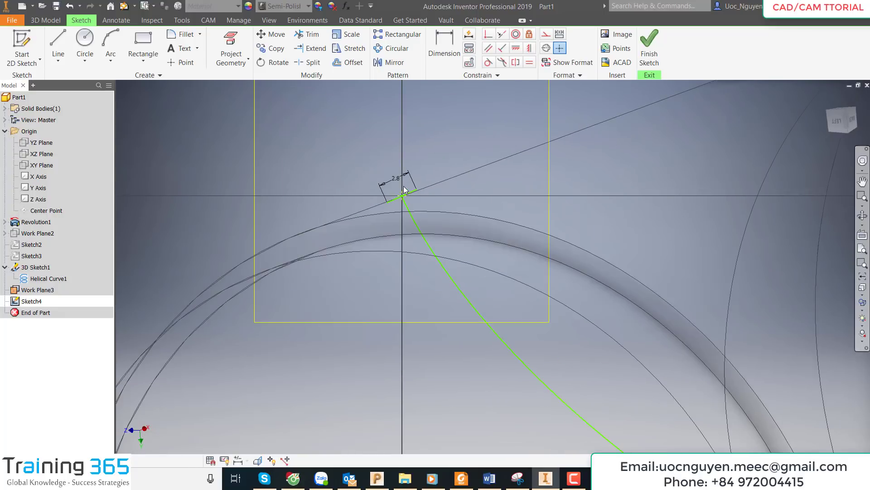
scroll(405, 189, "down", 3)
scroll(405, 191, "down", 2)
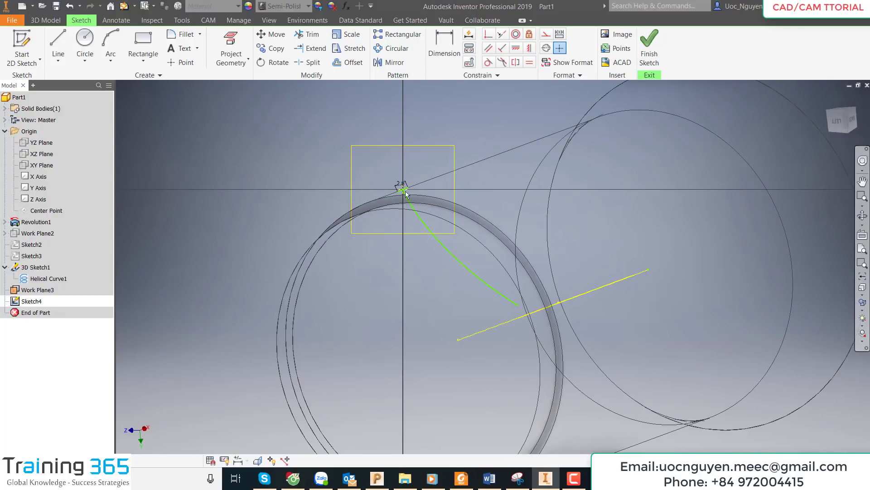
scroll(446, 268, "down", 2)
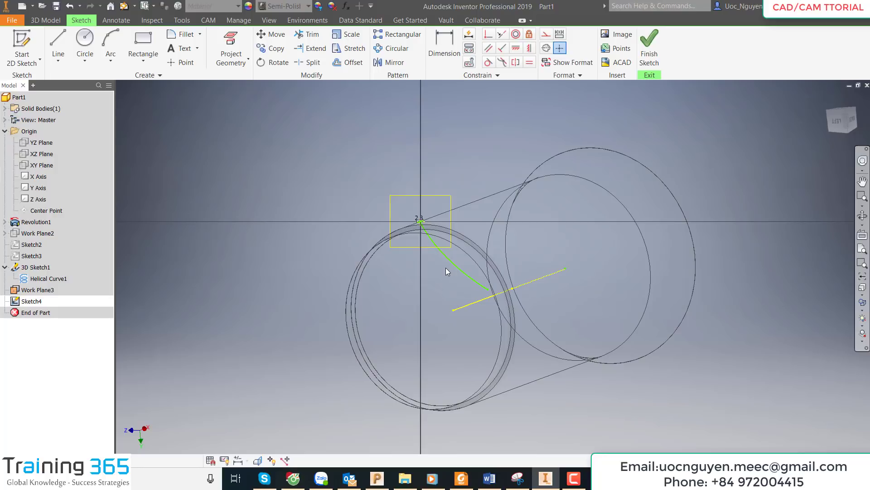
scroll(444, 245, "up", 3)
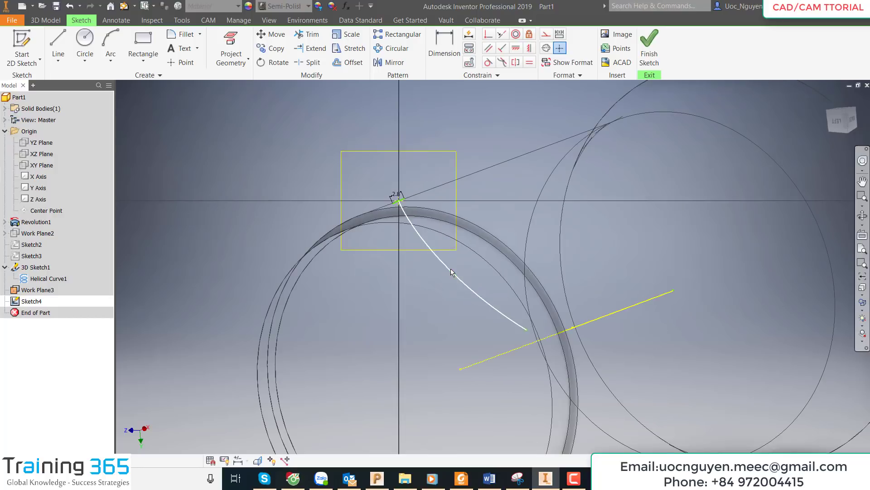
left_click(348, 177)
Step: Draw a three-point arc from the profile line's centre along the curve to the yellow line
left_click(62, 48)
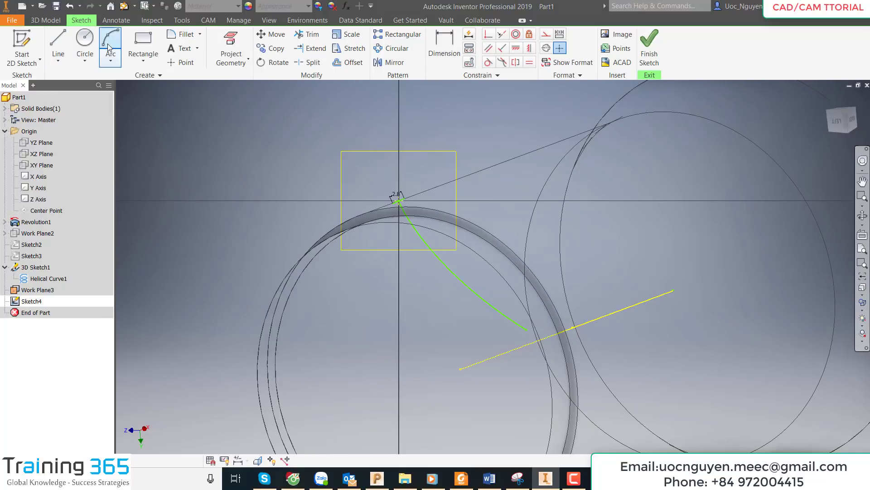
key("a")
scroll(383, 200, "down", 3)
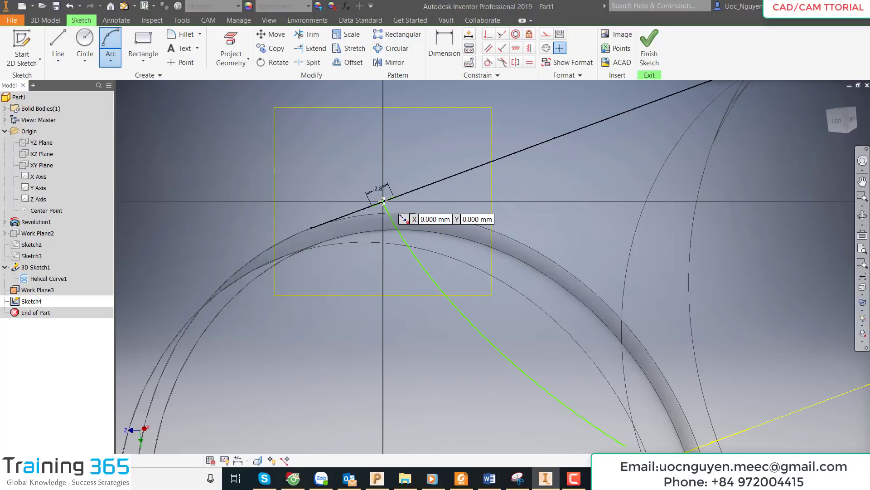
scroll(383, 201, "down", 2)
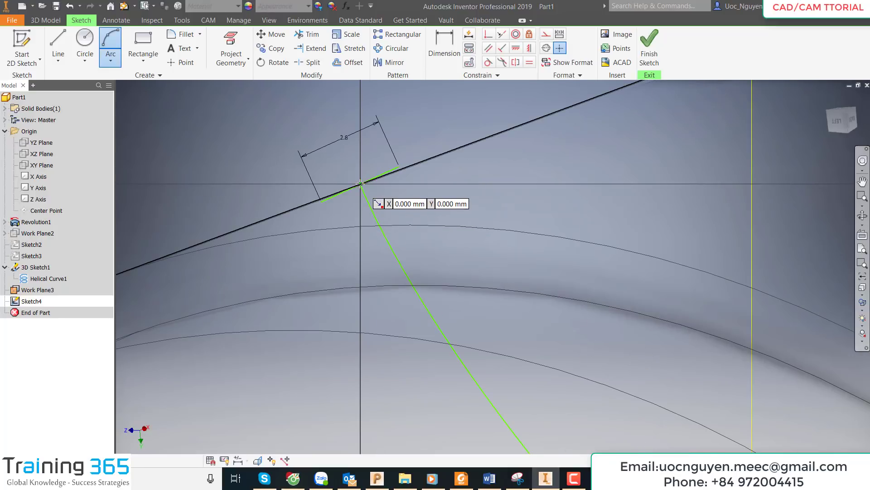
scroll(357, 196, "down", 2)
left_click(354, 231)
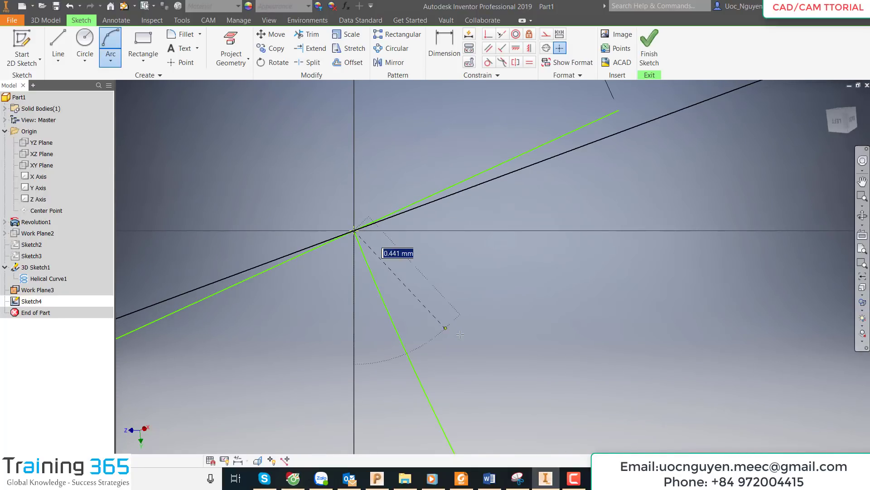
scroll(371, 217, "up", 2)
scroll(371, 218, "up", 3)
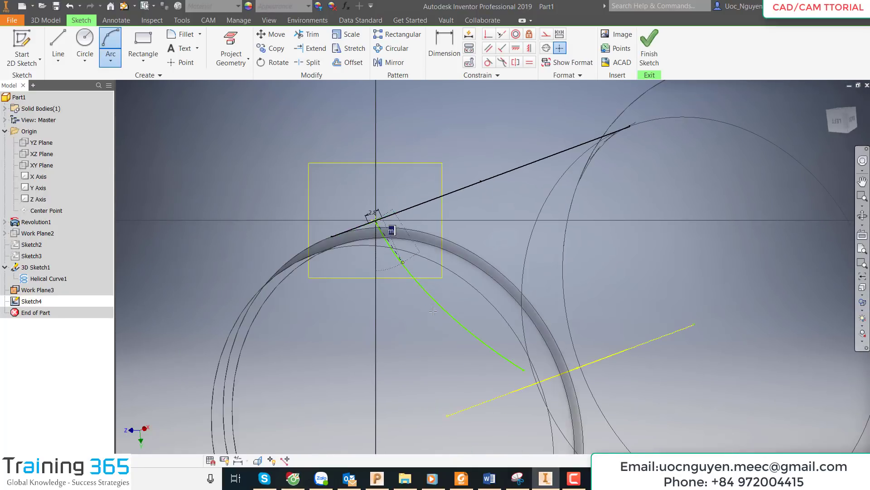
left_click(524, 371)
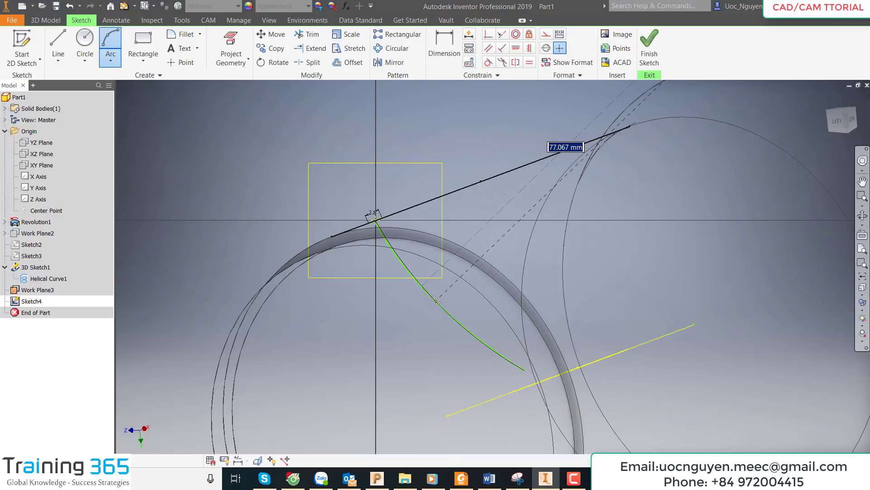
left_click(403, 266)
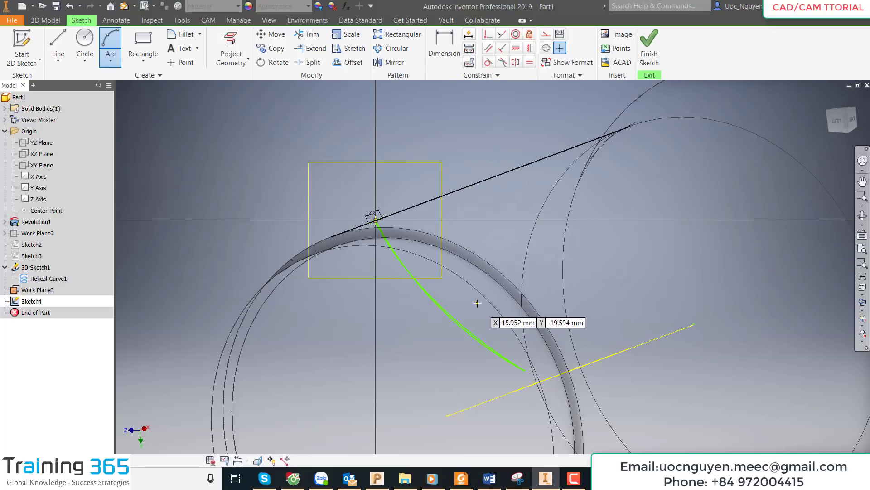
key("Escape")
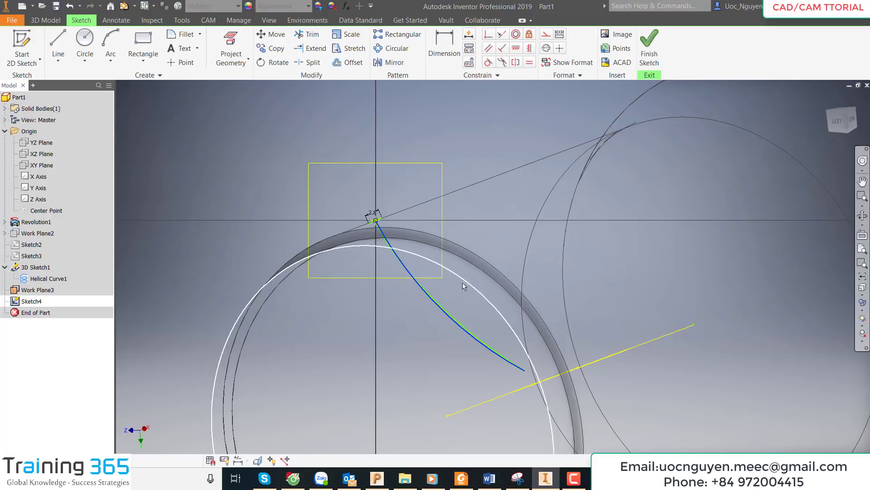
left_click(440, 304)
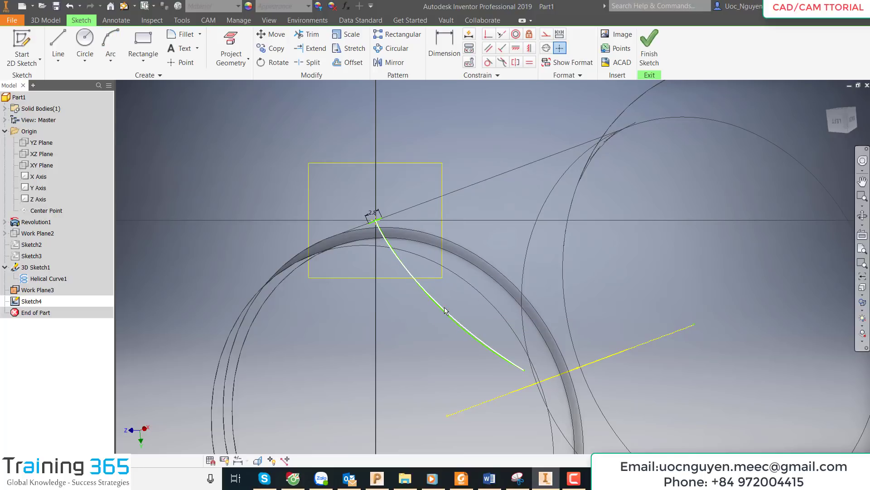
key("Escape")
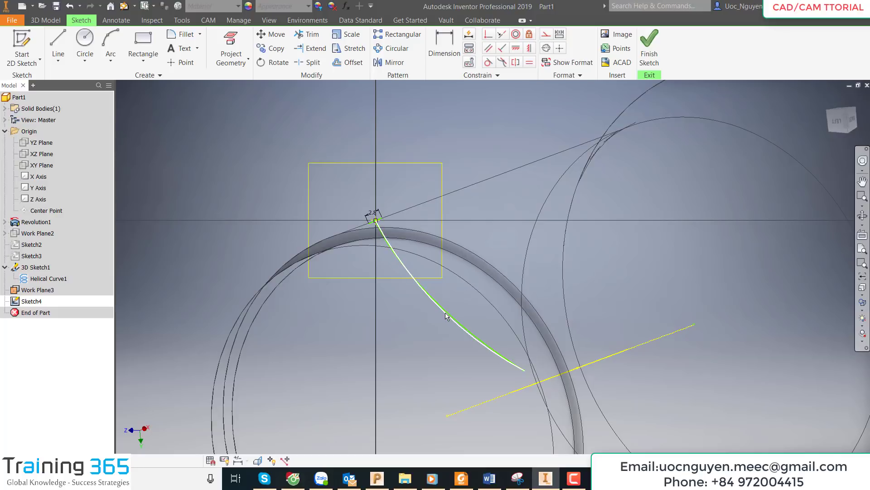
Step: Convert the new arc to dashed construction geometry
left_click(454, 300)
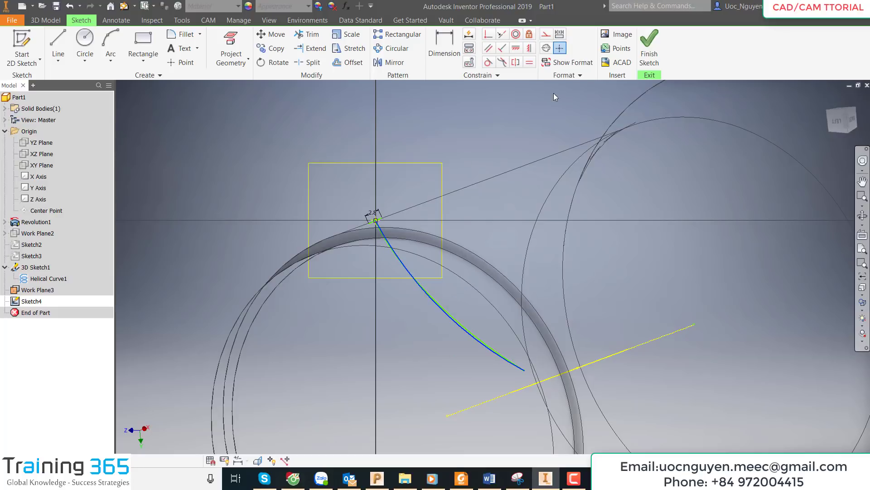
left_click(529, 34)
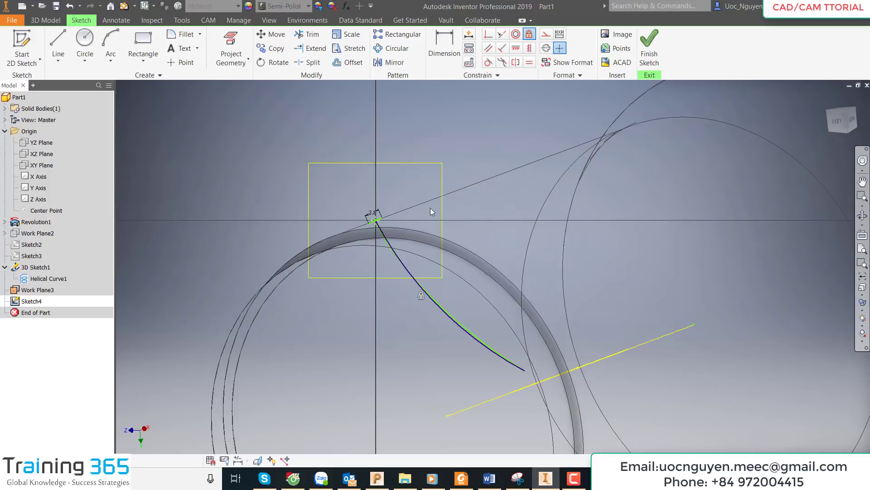
scroll(378, 220, "up", 5)
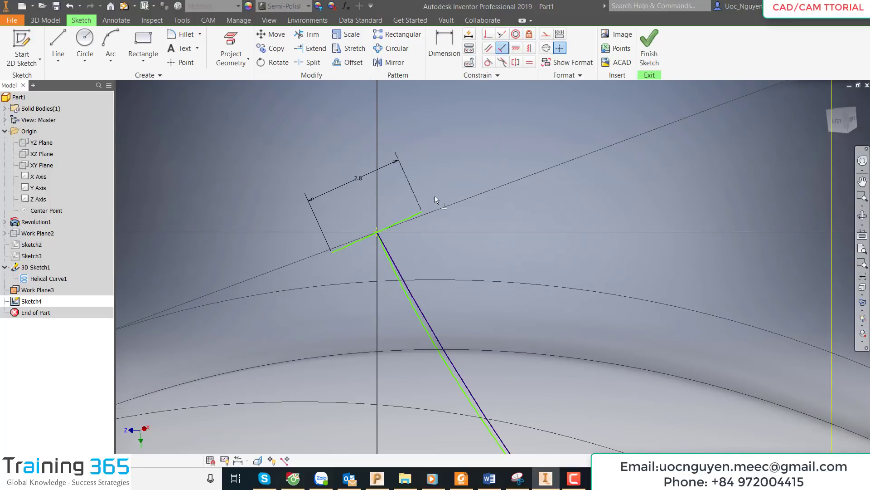
Step: Constrain the 2.8 profile line perpendicular to the helical curve
left_click(393, 245)
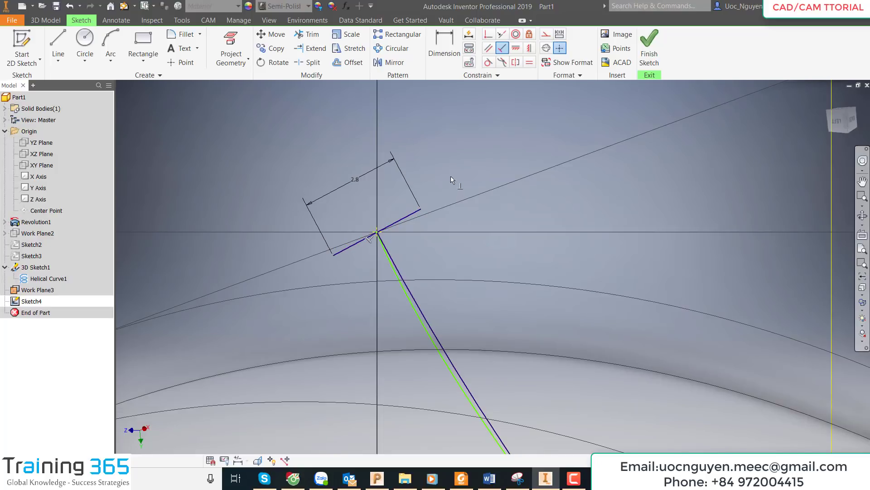
key("Escape")
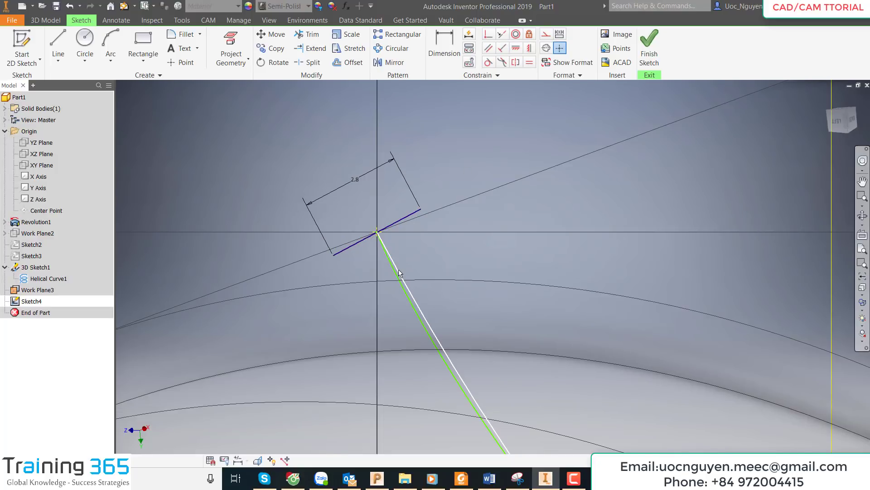
scroll(399, 273, "up", 5)
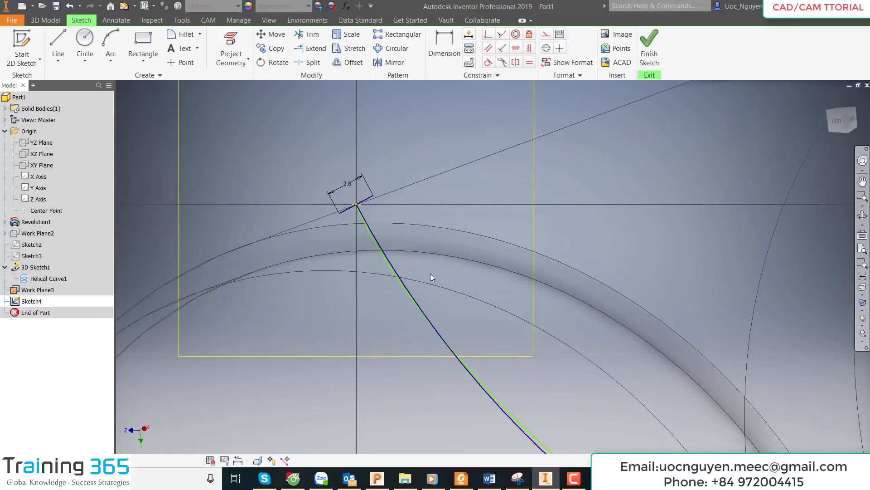
scroll(431, 274, "up", 2)
scroll(388, 242, "down", 4)
scroll(400, 207, "down", 3)
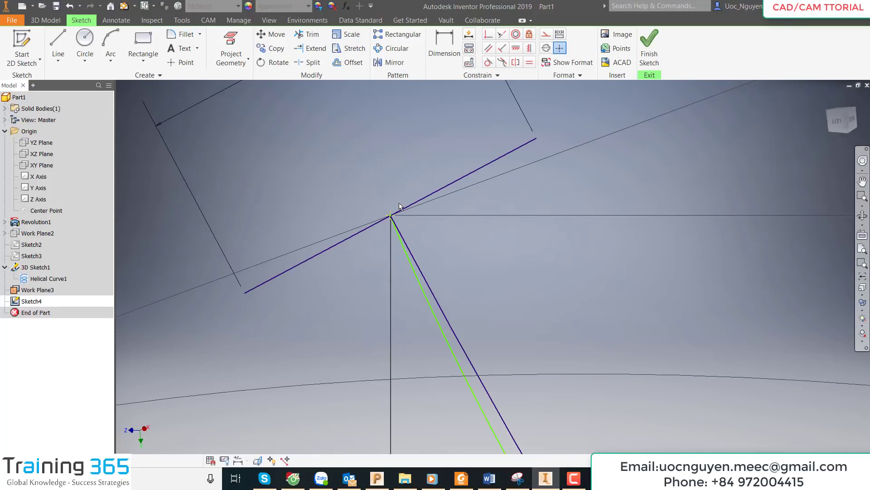
scroll(372, 230, "up", 1)
scroll(371, 230, "up", 2)
scroll(372, 230, "up", 2)
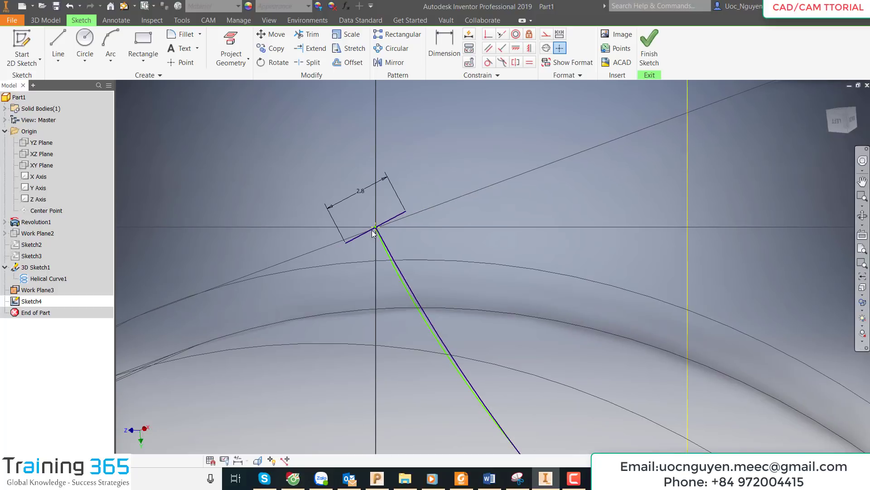
scroll(373, 231, "up", 2)
scroll(373, 231, "up", 2)
scroll(381, 238, "down", 2)
scroll(389, 249, "down", 1)
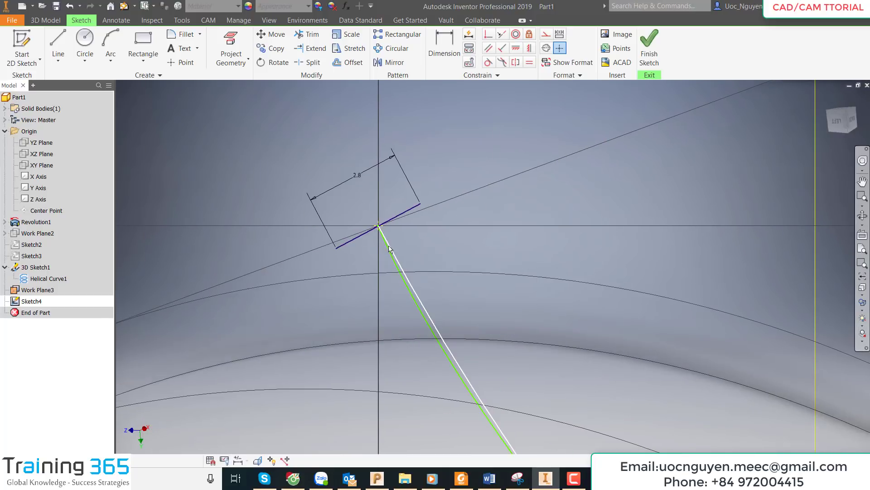
Step: Zoom in and out to inspect the line's endpoint on the curve
right_click(423, 199)
key("Escape")
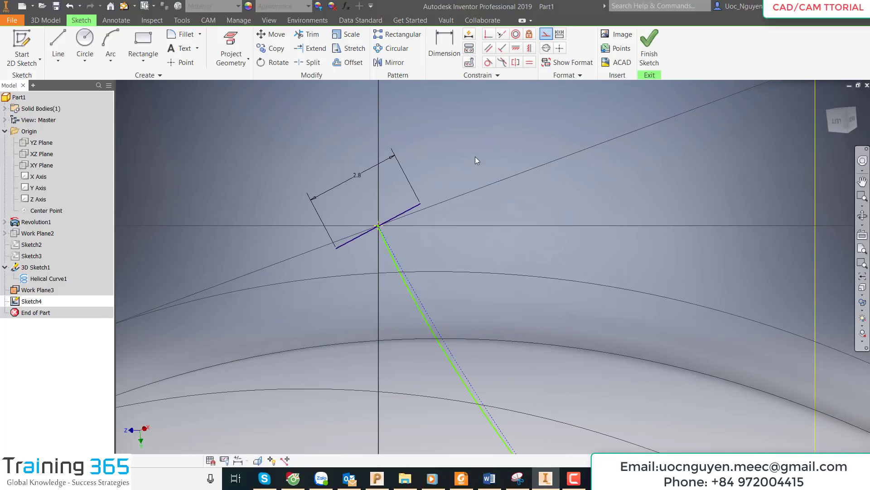
scroll(440, 187, "up", 2)
scroll(439, 186, "up", 1)
scroll(440, 187, "up", 2)
scroll(439, 187, "up", 3)
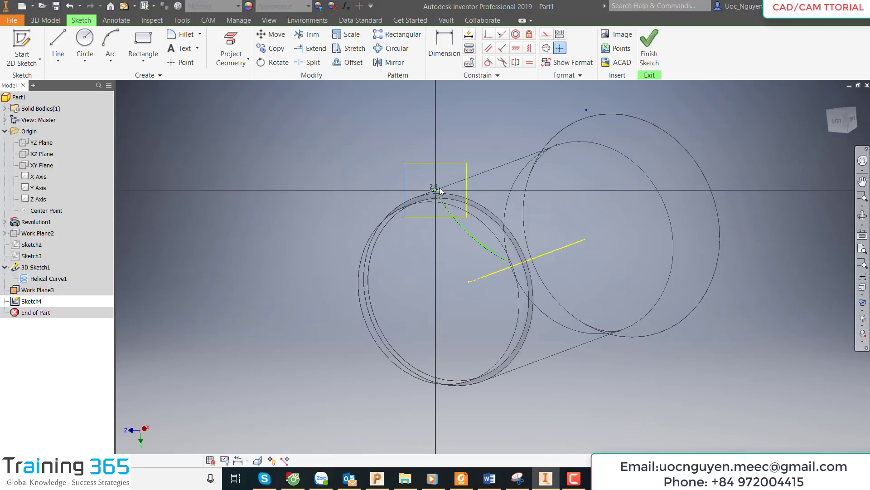
scroll(442, 161, "down", 2)
scroll(442, 162, "down", 2)
scroll(450, 180, "up", 3)
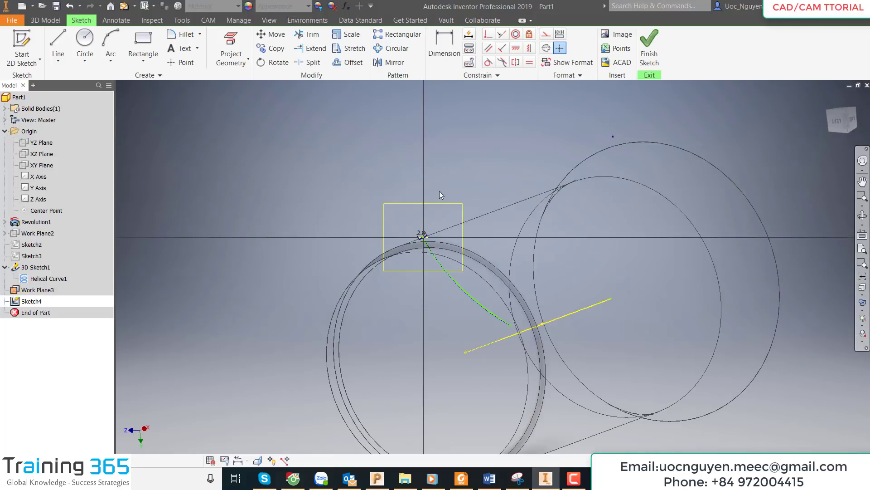
scroll(454, 140, "down", 2)
scroll(461, 244, "up", 2)
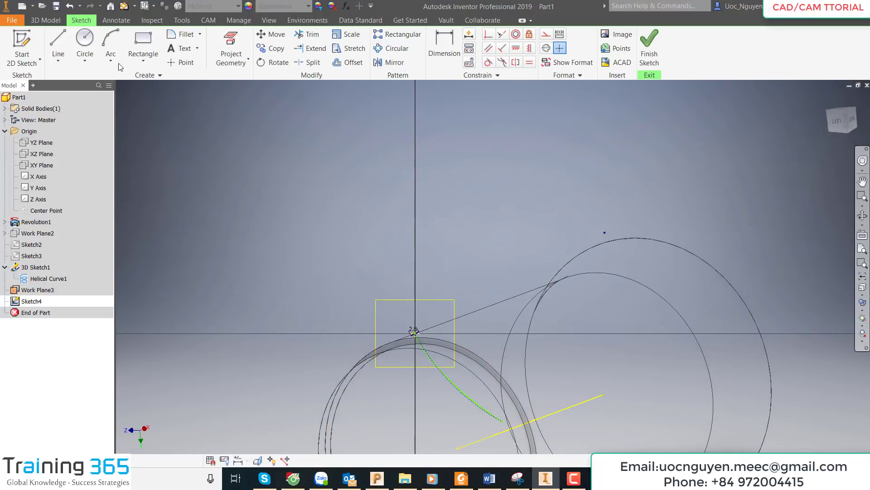
Step: Draw a solid three-point arc from the curve's endpoint, opposite the construction arc
left_click(111, 45)
scroll(408, 333, "down", 2)
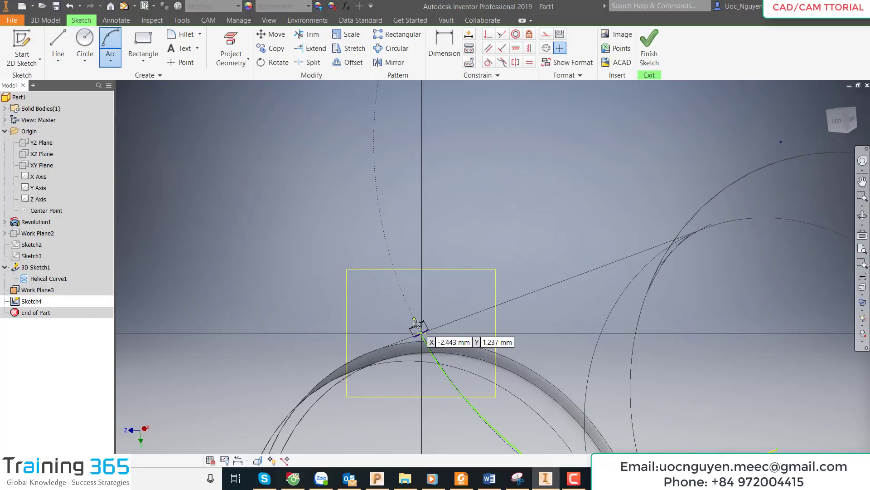
left_click(417, 326)
scroll(391, 294, "up", 4)
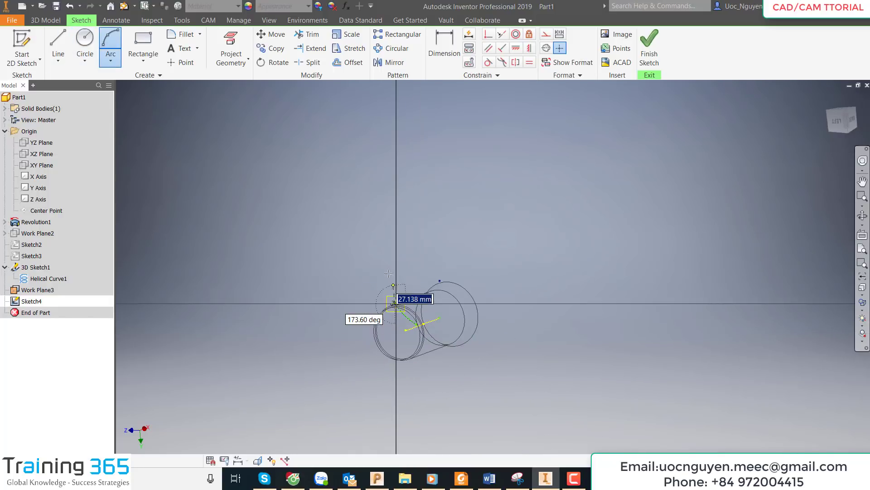
scroll(378, 245, "down", 2)
left_click(348, 136)
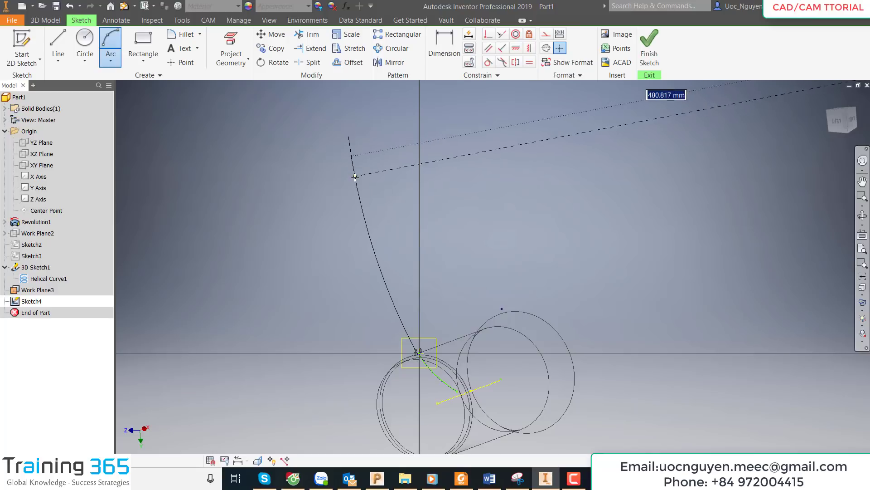
left_click(358, 179)
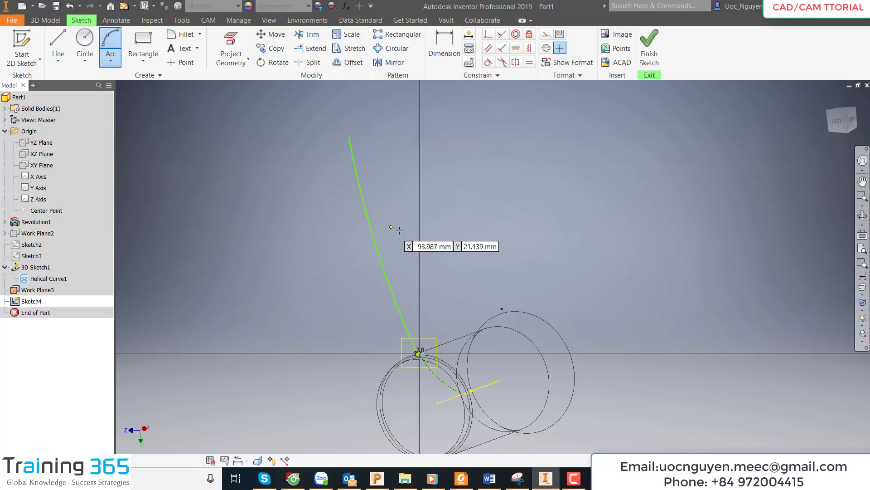
scroll(435, 285, "down", 2)
scroll(440, 279, "up", 3)
key("Escape")
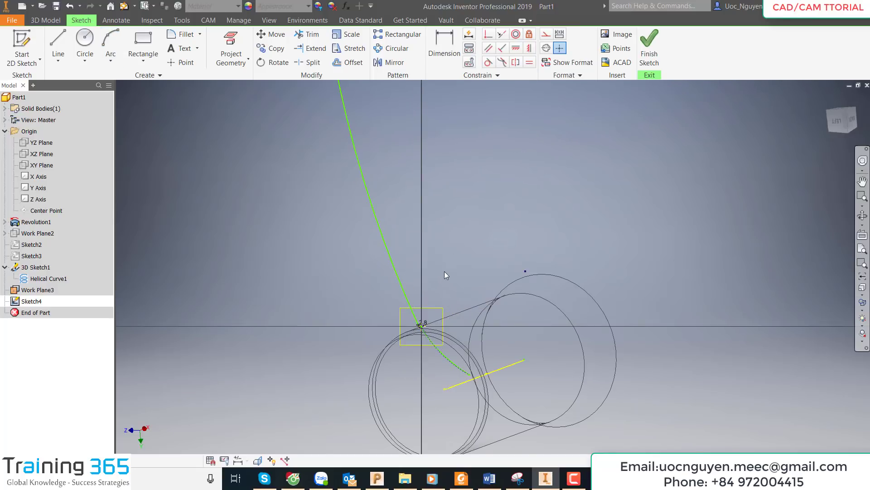
scroll(443, 278, "down", 1)
scroll(427, 308, "up", 3)
scroll(443, 314, "up", 1)
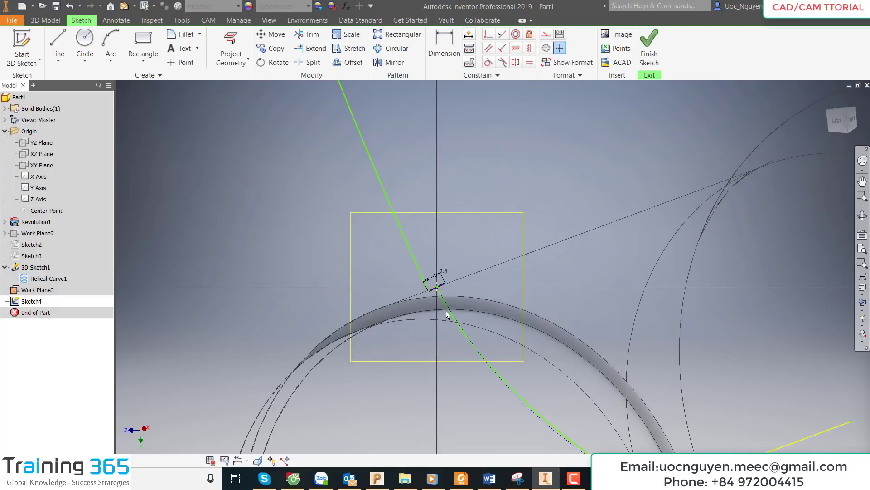
scroll(435, 313, "down", 3)
scroll(421, 313, "up", 1)
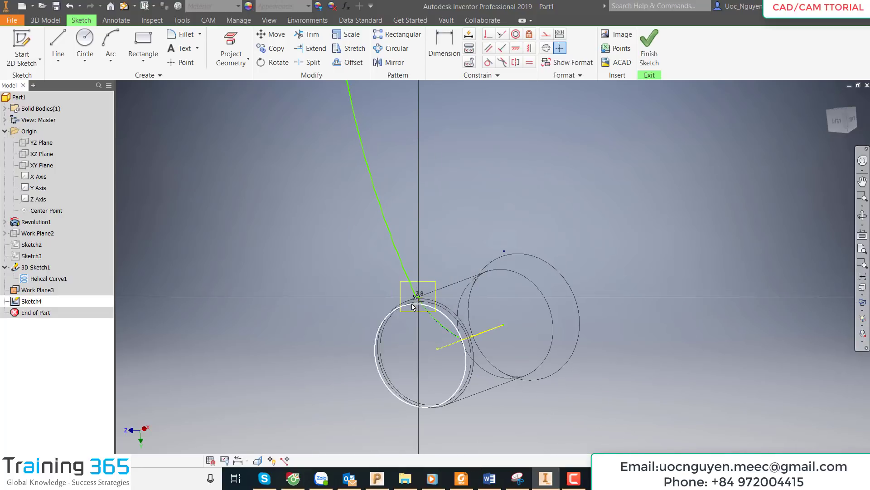
scroll(412, 312, "up", 1)
scroll(412, 313, "up", 1)
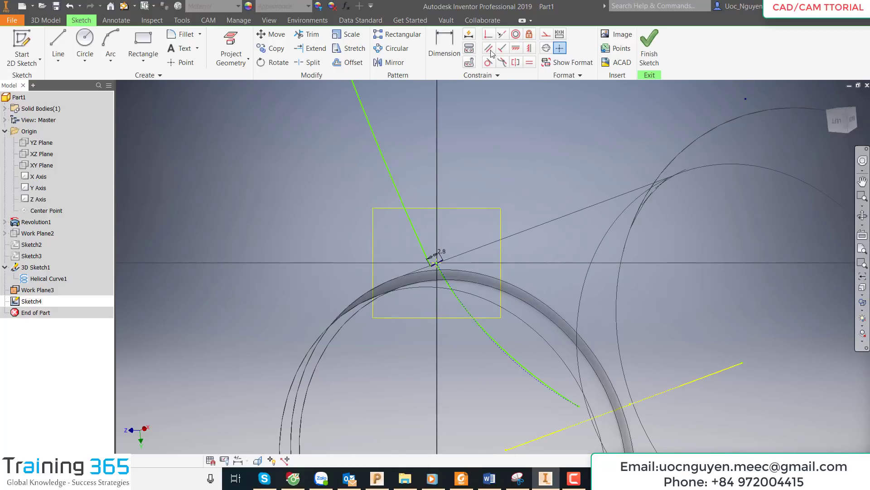
Step: Project the shaft's circular edge into the sketch and make it construction geometry
left_click(231, 47)
scroll(499, 149, "down", 3)
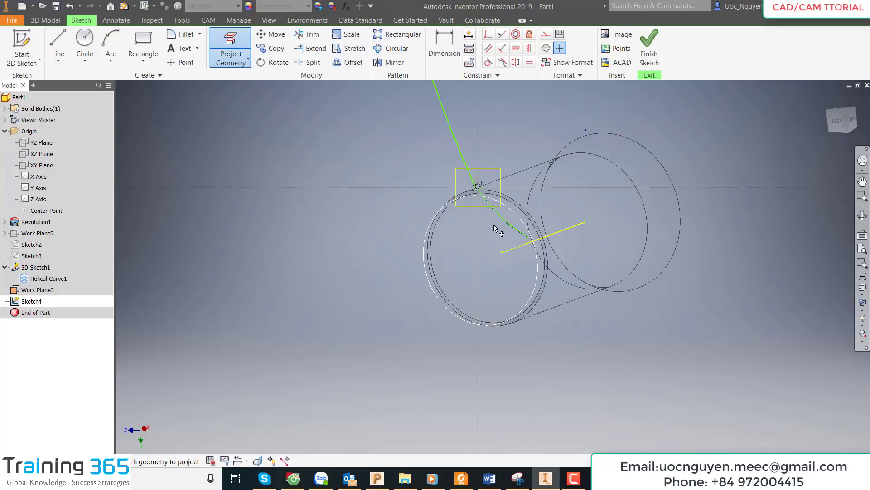
left_click(539, 230)
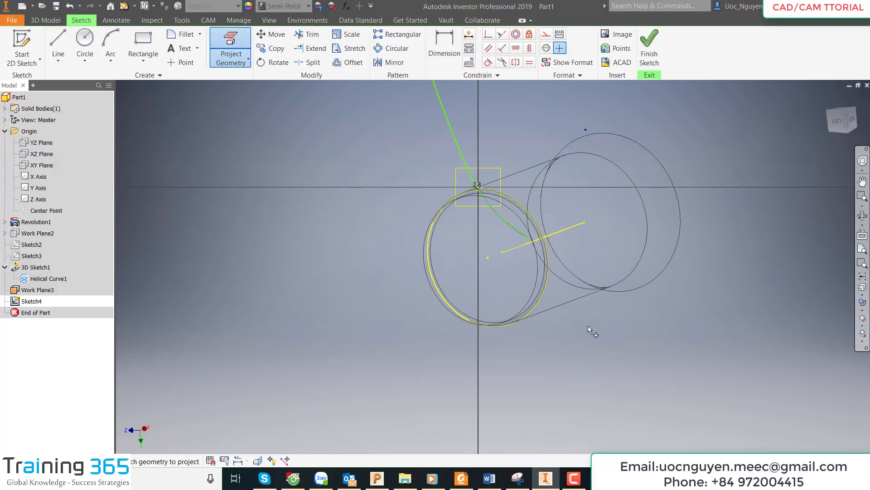
left_click_drag(572, 333, 515, 286)
right_click(607, 345)
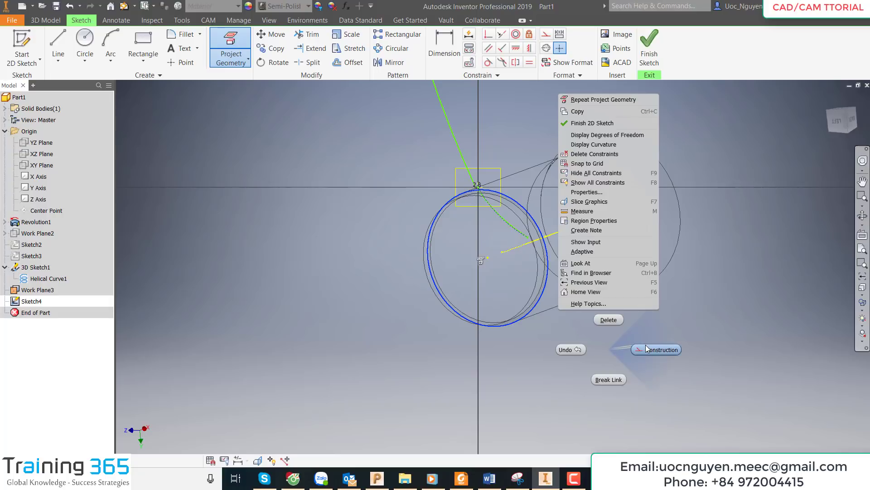
left_click(646, 347)
middle_click_drag(481, 290, 468, 364)
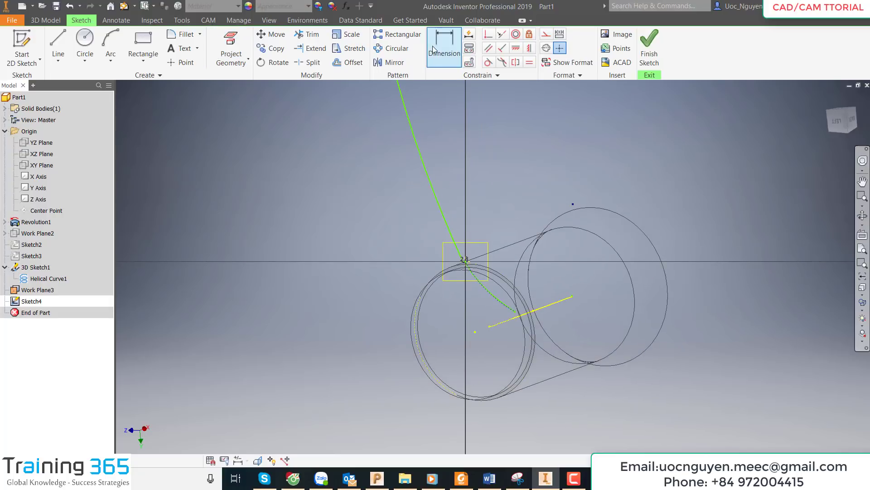
Step: Dimension the arc's vertical height to 180
left_click(444, 45)
scroll(498, 340, "down", 5)
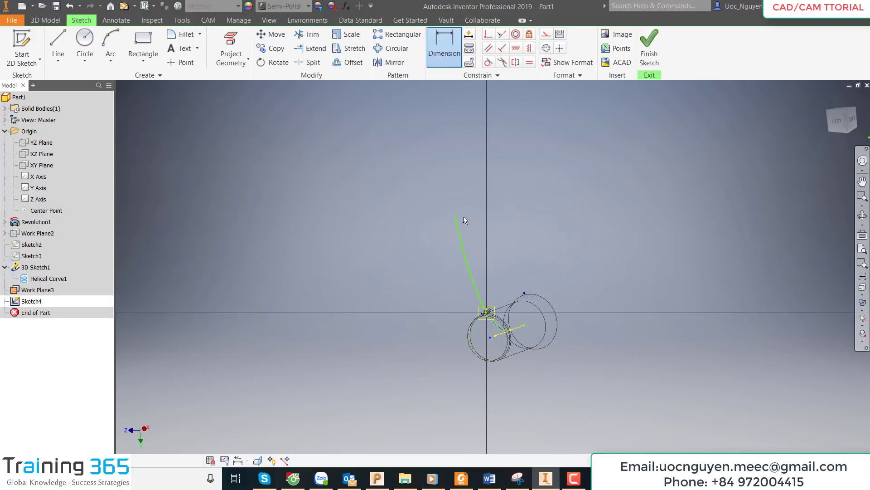
left_click(455, 216)
left_click(490, 337)
left_click(402, 263)
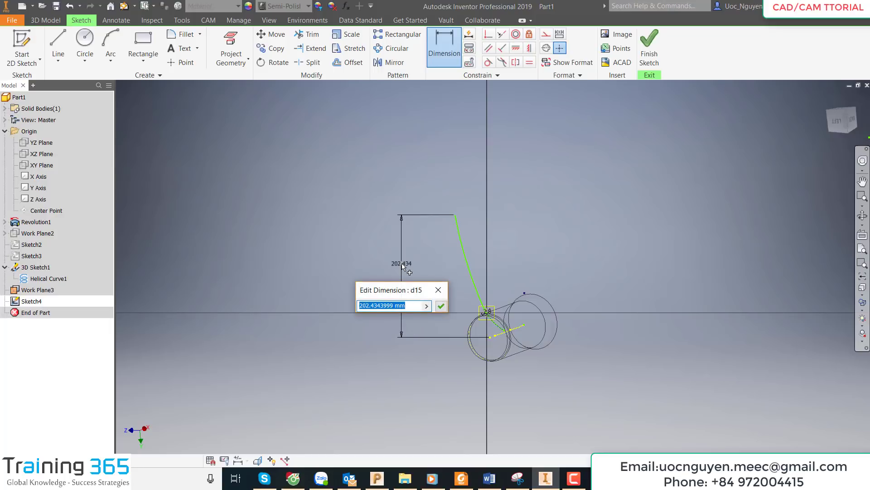
type("180")
key("Return")
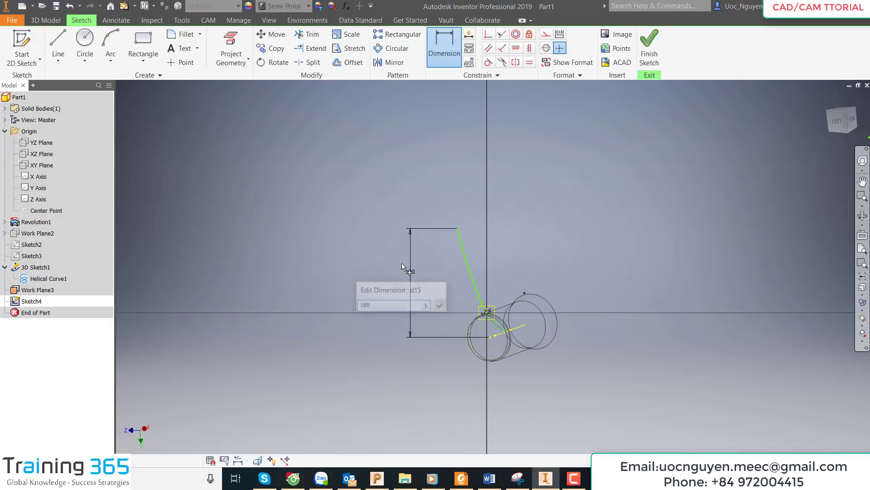
scroll(484, 285, "up", 3)
key("Escape")
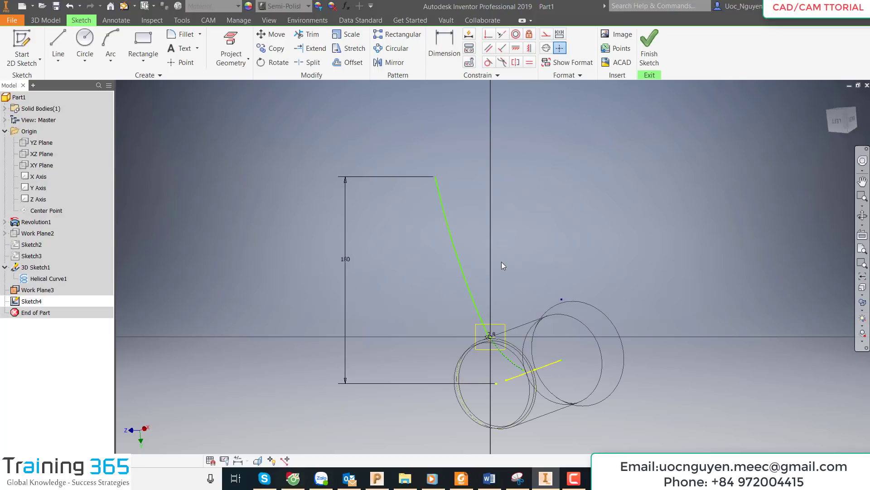
scroll(494, 254, "up", 1)
scroll(440, 304, "up", 3)
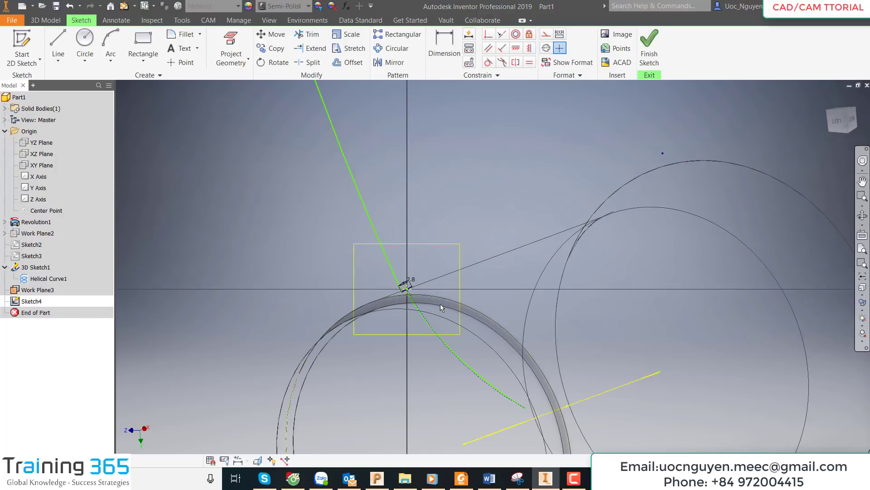
scroll(440, 304, "down", 4)
mouse_move(418, 205)
middle_mouse_down()
mouse_move(435, 223)
mouse_move(435, 253)
middle_mouse_up()
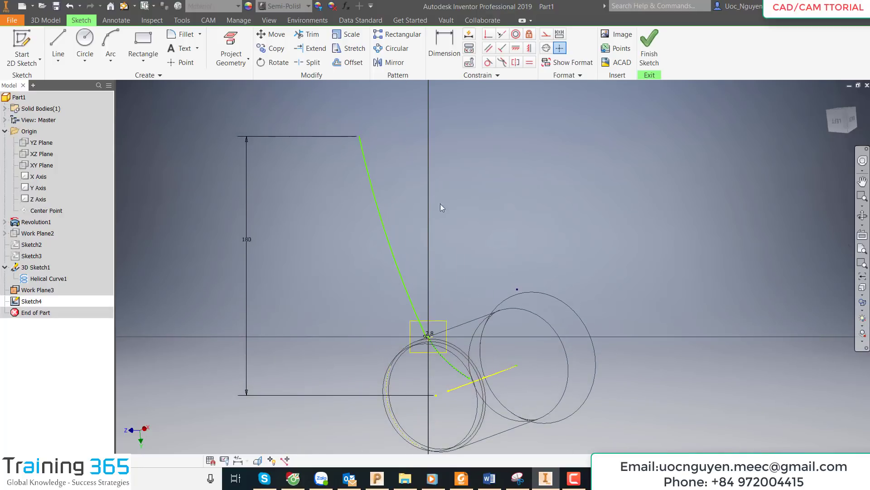
Step: Give the curved edge a 700 mm radius and its top end a 50 mm offset from the axis
left_click(449, 58)
left_click(385, 232)
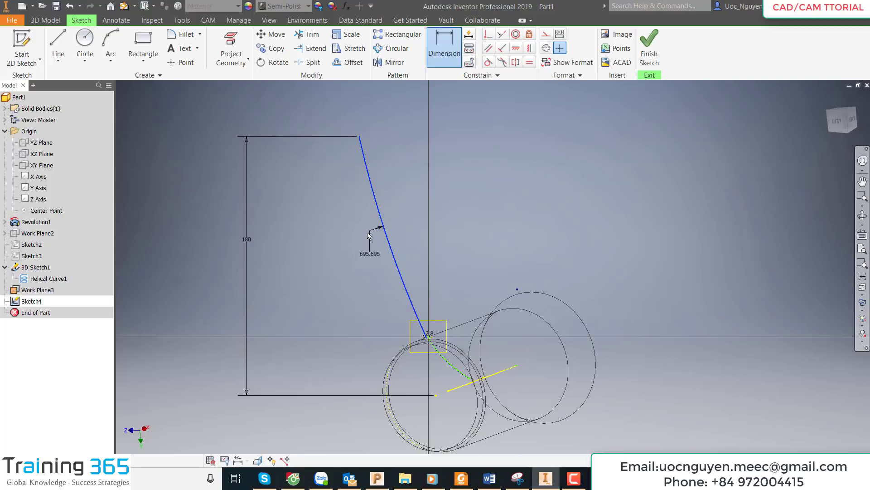
left_click(356, 240)
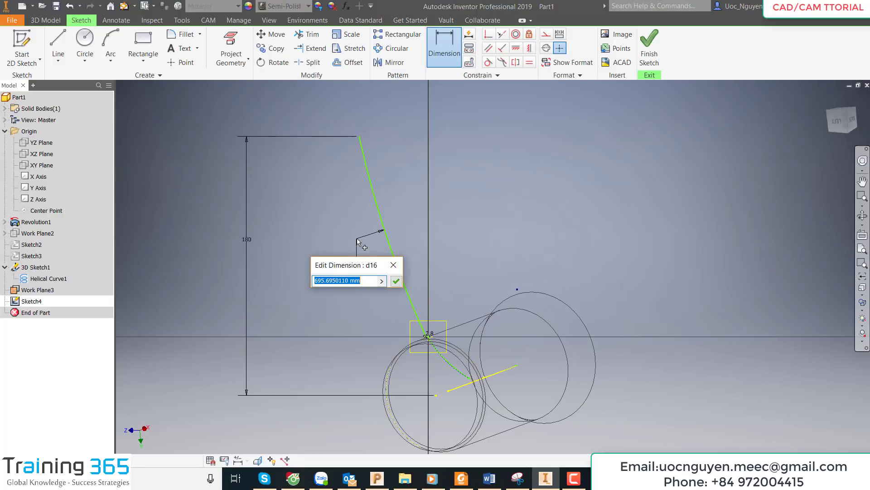
type("700")
key("Return")
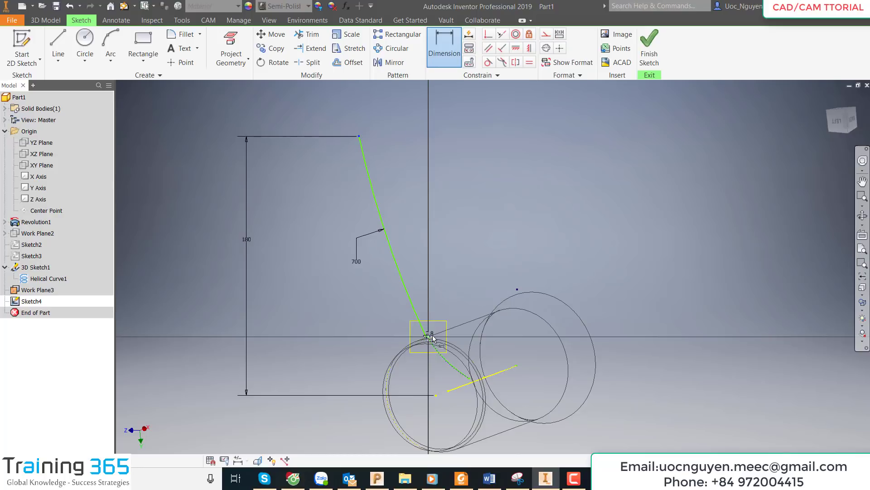
left_click(399, 107)
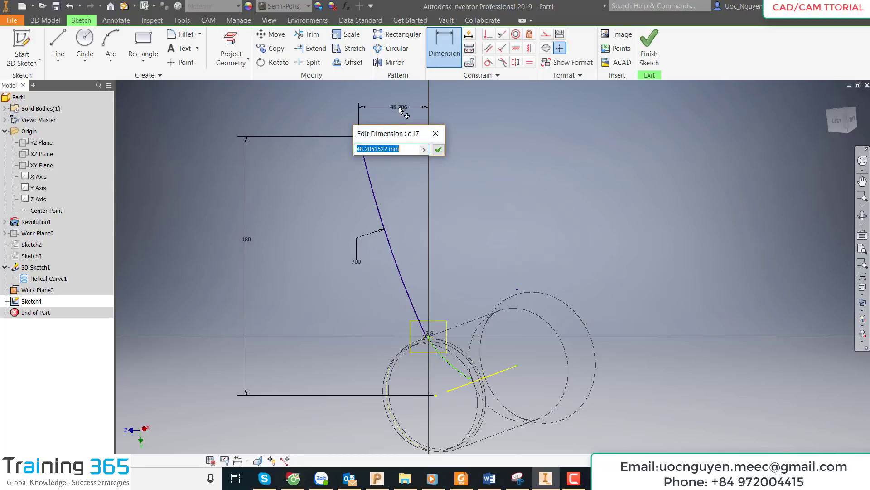
type("50")
key("Return")
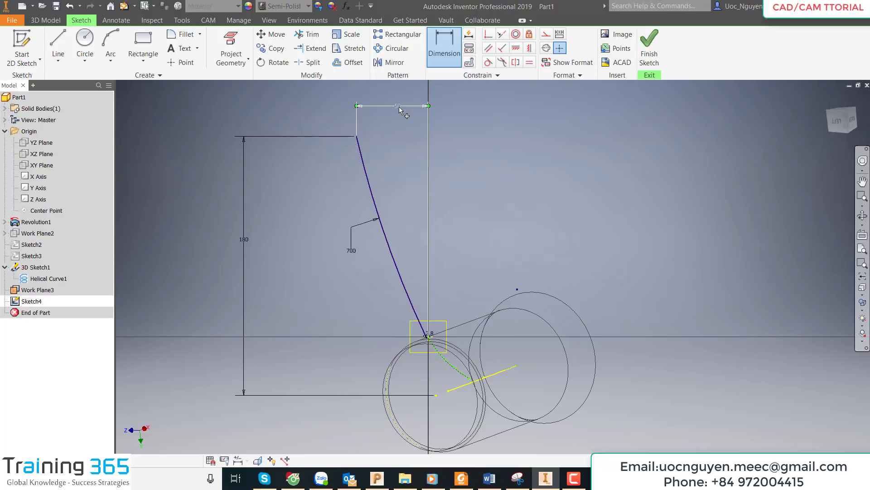
left_click(110, 45)
Step: Draw a second, flatter arc beside the curved edge
scroll(438, 337, "down", 5)
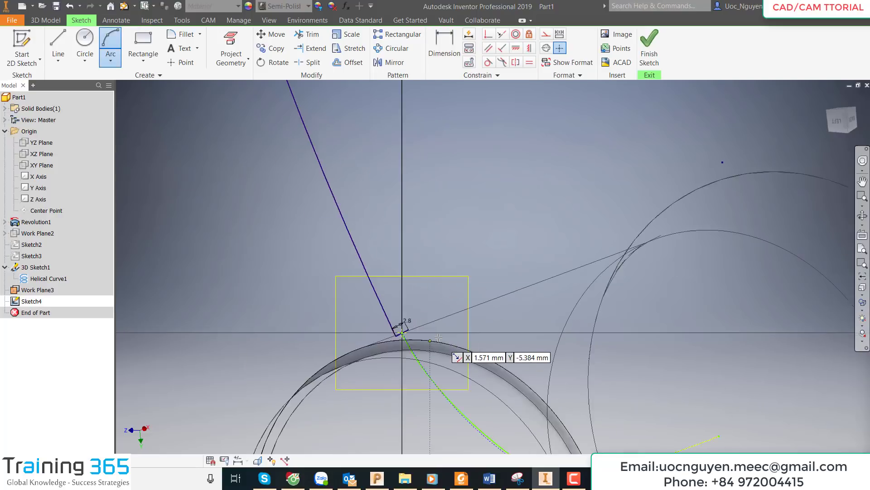
scroll(427, 348, "up", 5)
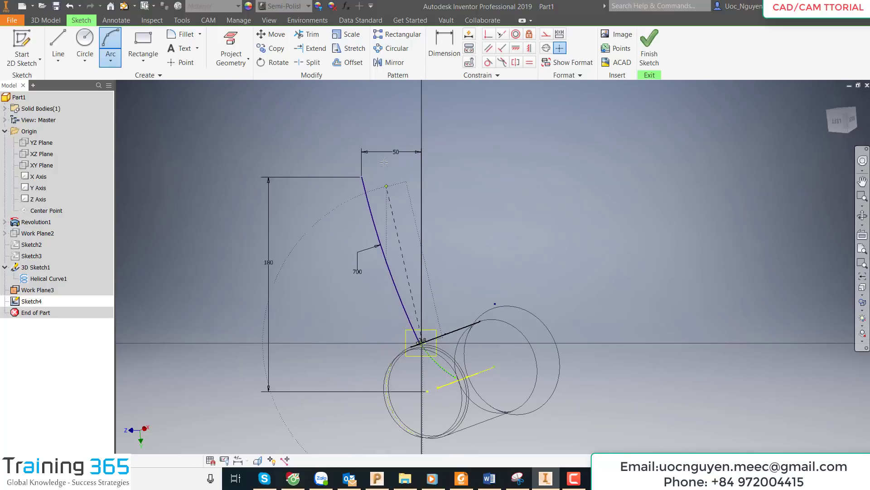
scroll(384, 162, "down", 3)
left_click(363, 193)
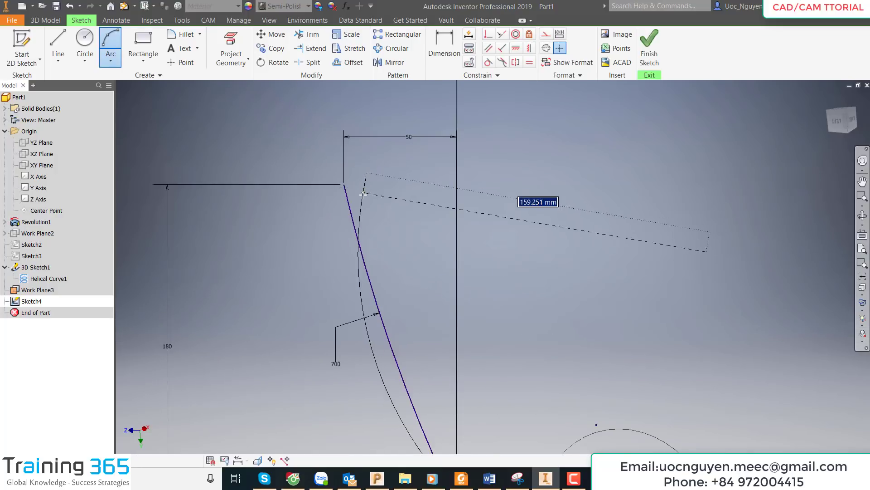
left_click(370, 195)
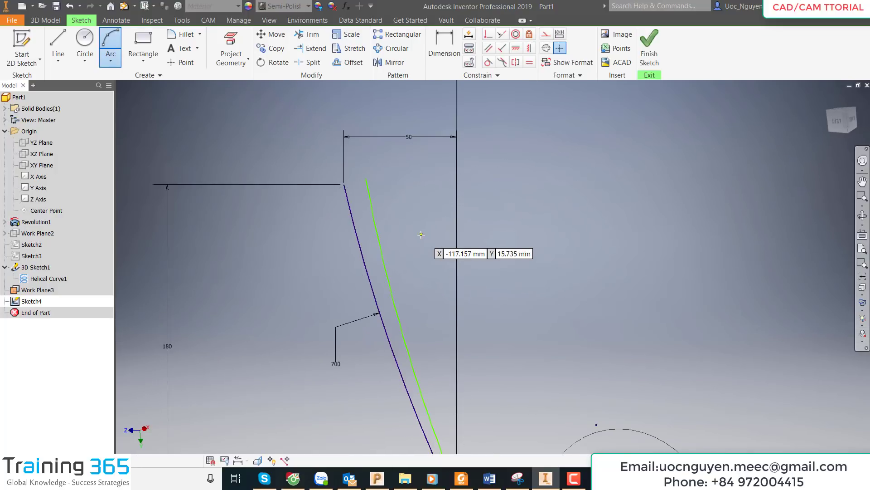
key("Escape")
scroll(424, 263, "up", 3)
scroll(426, 291, "down", 1)
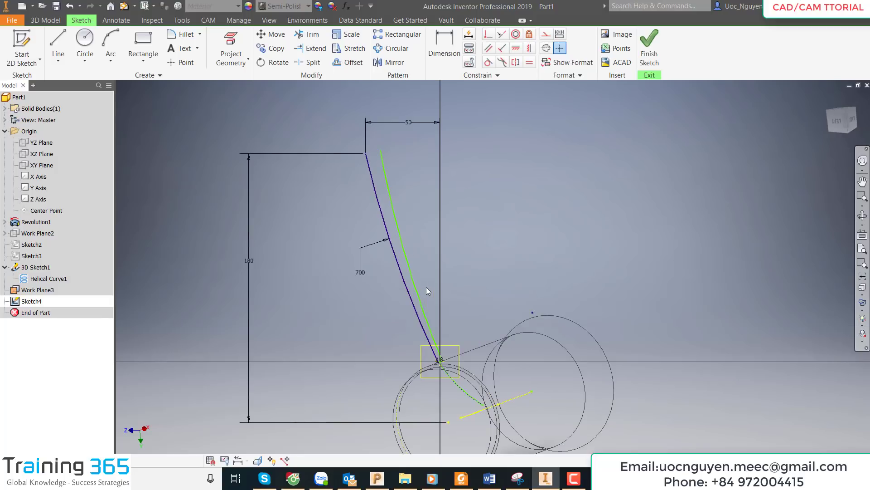
Step: Draw a short line across the profile's top end from the curved edge
left_click(58, 45)
scroll(435, 365, "down", 3)
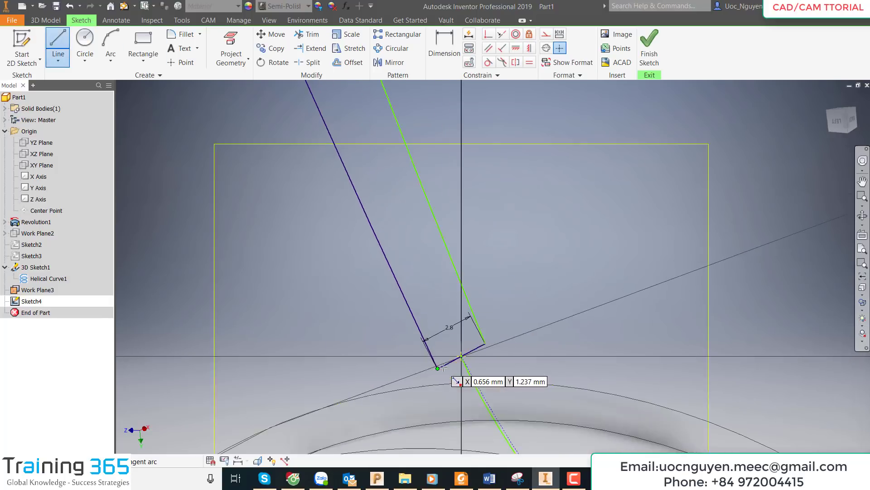
scroll(442, 370, "down", 2)
scroll(455, 385, "up", 2)
scroll(422, 299, "up", 2)
scroll(417, 136, "up", 1)
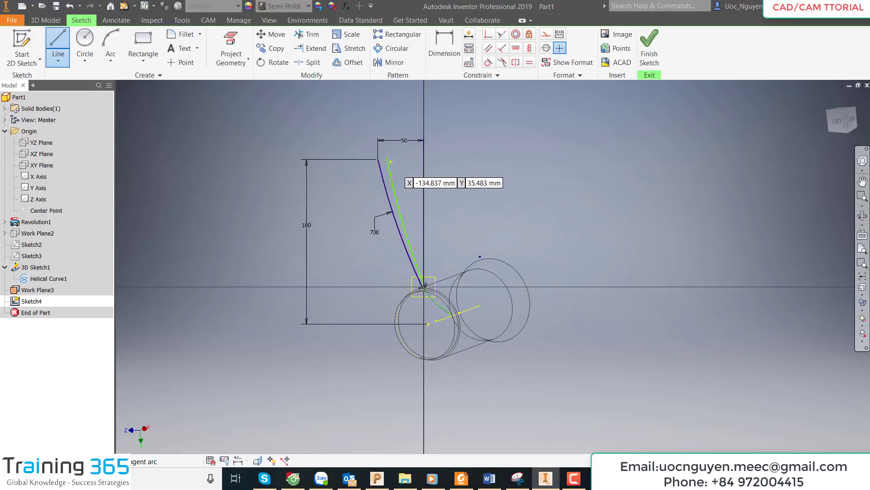
scroll(390, 159, "down", 4)
left_click(309, 154)
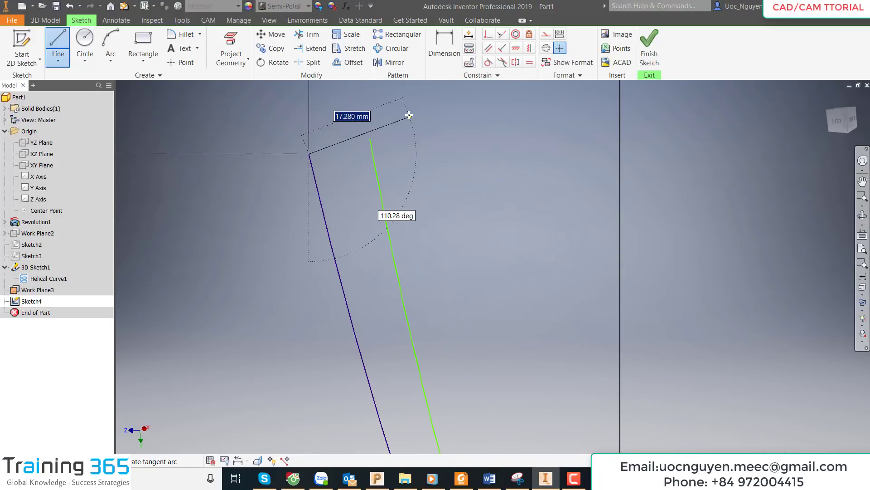
left_click(410, 116)
key("Escape")
Step: Add an aligned length dimension to the short top line
left_click(456, 46)
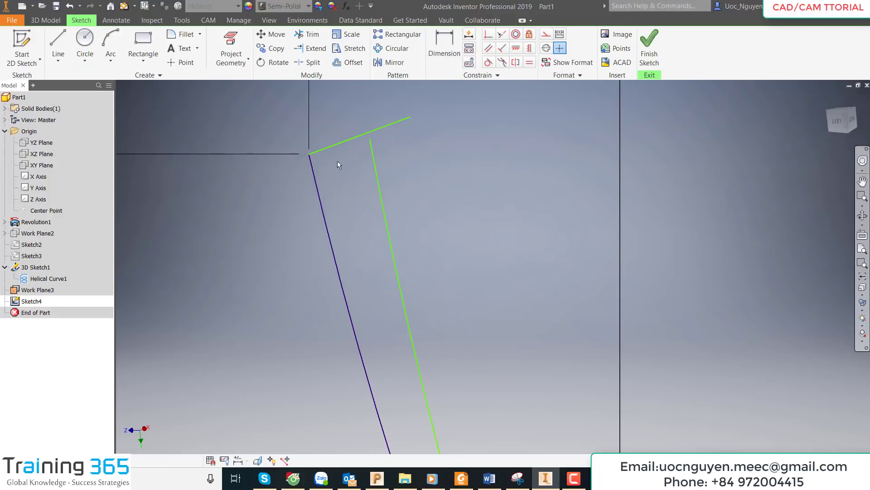
left_click(338, 142)
right_click(340, 113)
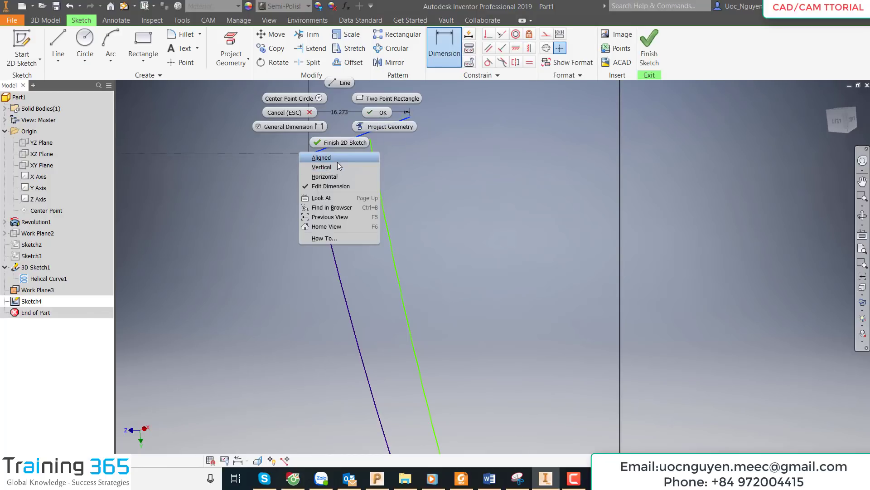
left_click(337, 159)
left_click(341, 100)
Step: Set the top line's aligned length to 2.8 mm
type("2.")
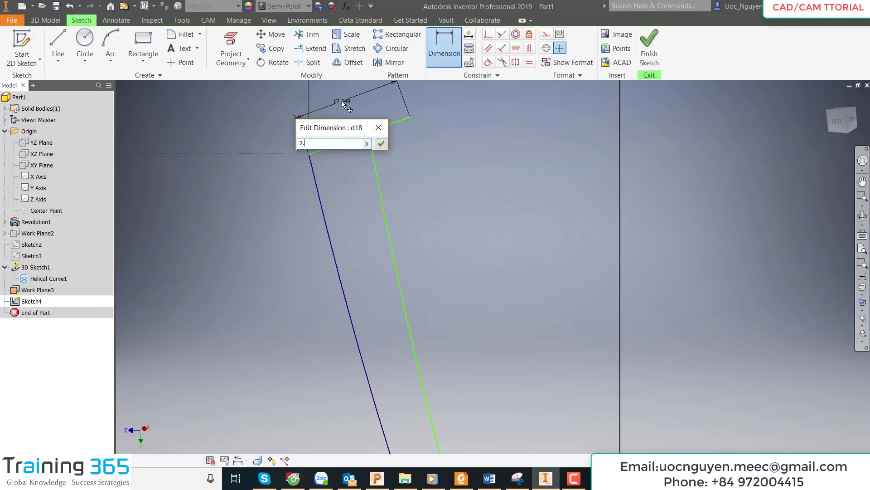
type("8")
key("Return")
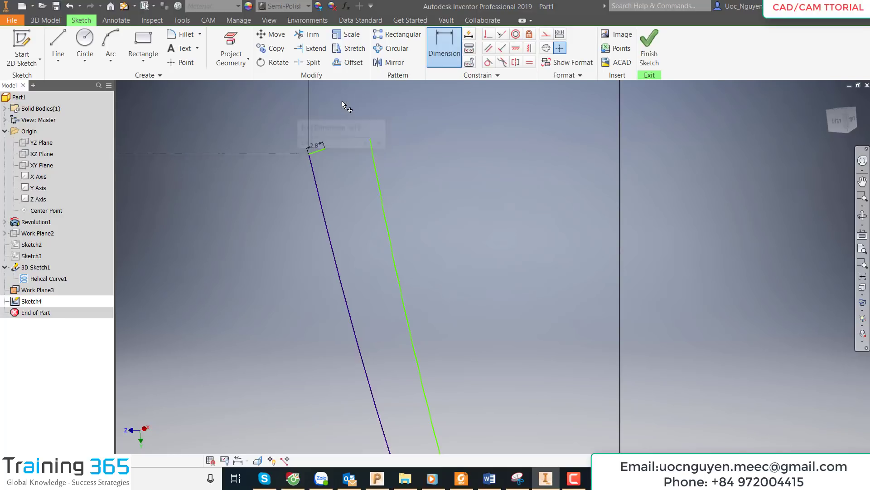
scroll(338, 136, "down", 3)
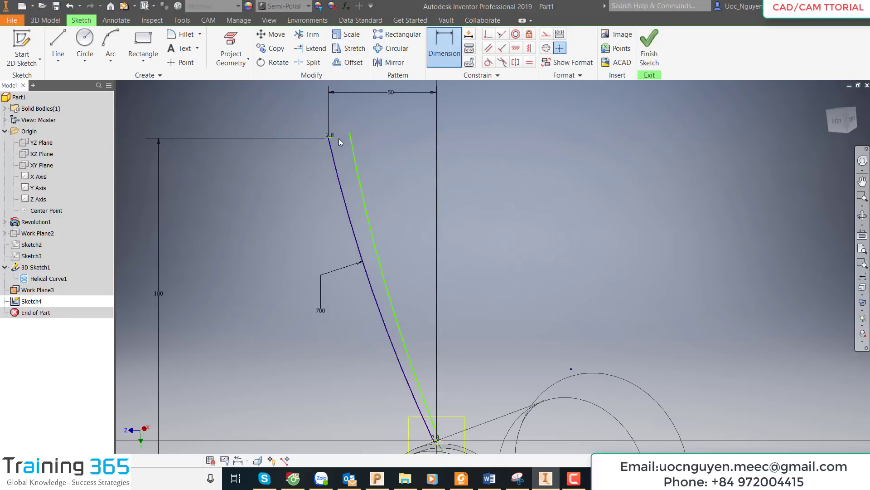
scroll(340, 141, "up", 4)
scroll(334, 127, "down", 4)
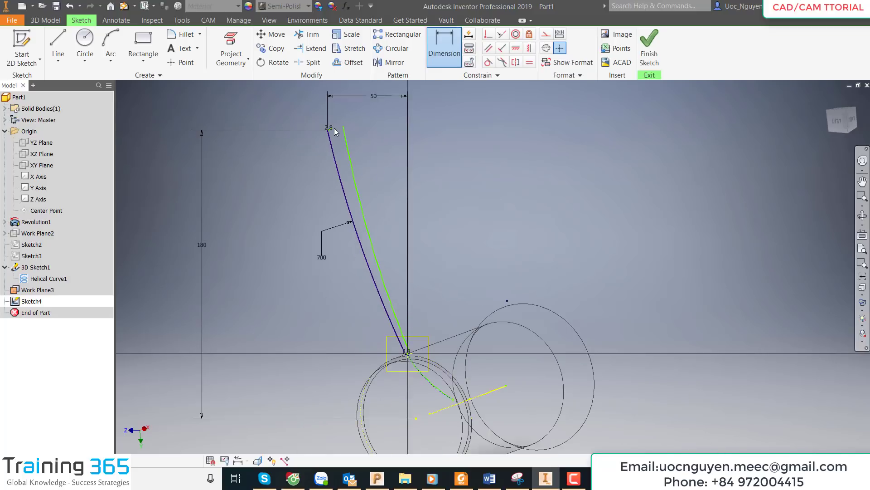
key("Escape")
scroll(407, 351, "up", 5)
scroll(406, 349, "up", 2)
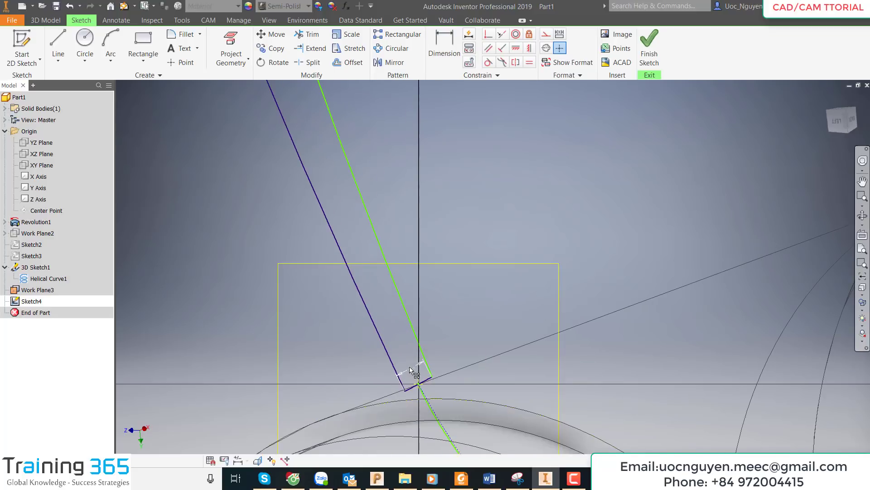
Step: Change the bottom width dimension to 3.5 mm
double_click(409, 369)
type("3.")
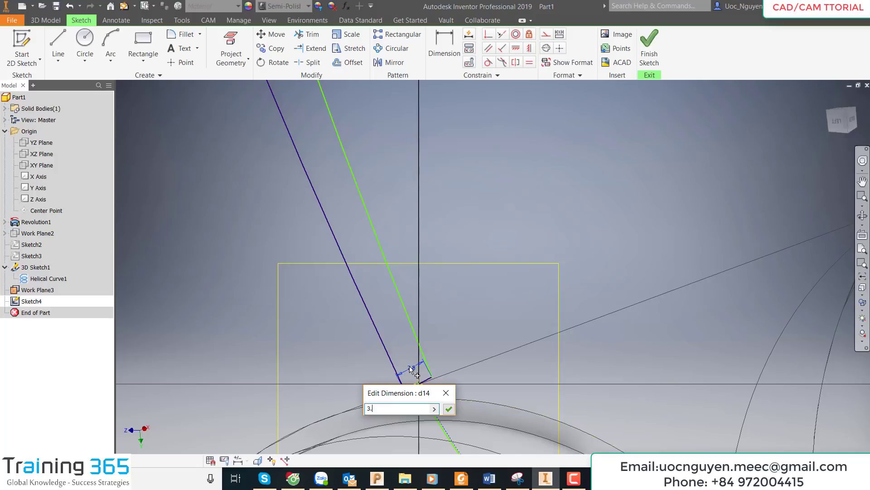
type("5")
key("Return")
scroll(411, 369, "down", 2)
scroll(410, 369, "down", 2)
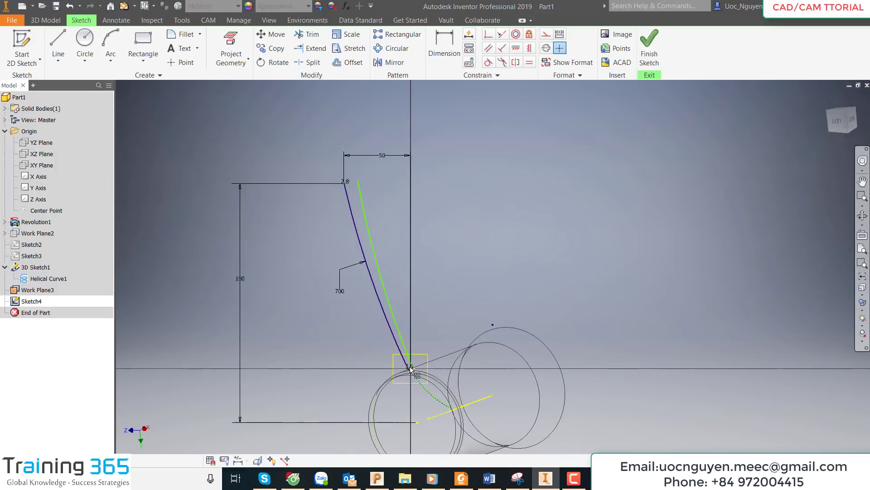
scroll(352, 172, "up", 3)
scroll(348, 198, "up", 3)
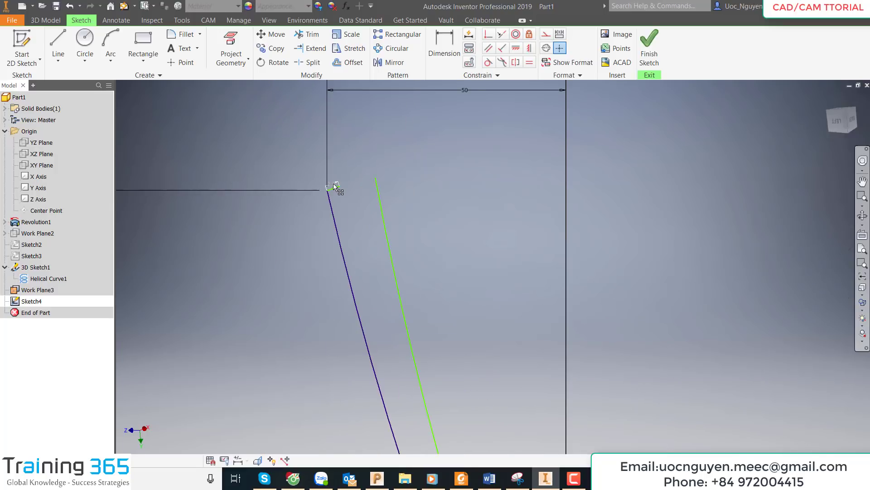
Step: Change the top width dimension from 2.8 to 3
double_click(333, 183)
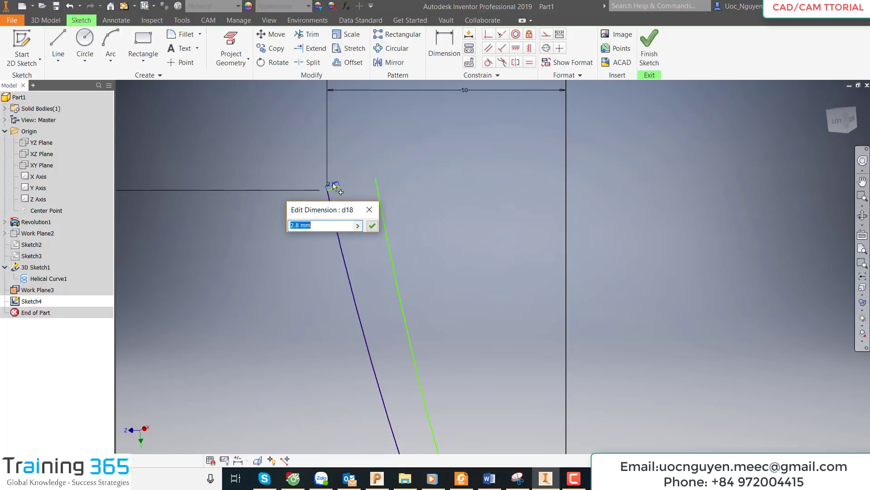
type("3")
key("Return")
scroll(340, 186, "down", 5)
scroll(426, 389, "up", 3)
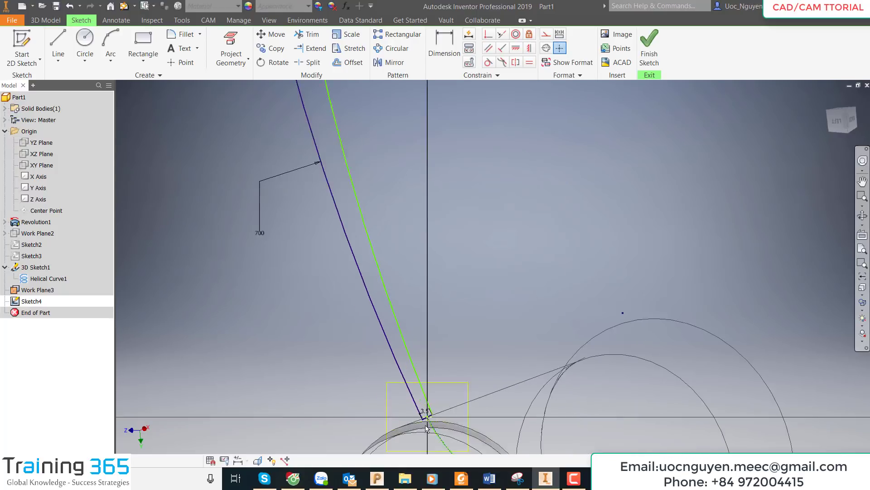
scroll(433, 397, "up", 2)
Step: Increase the bottom width dimension to 4.5 mm
left_click(426, 378)
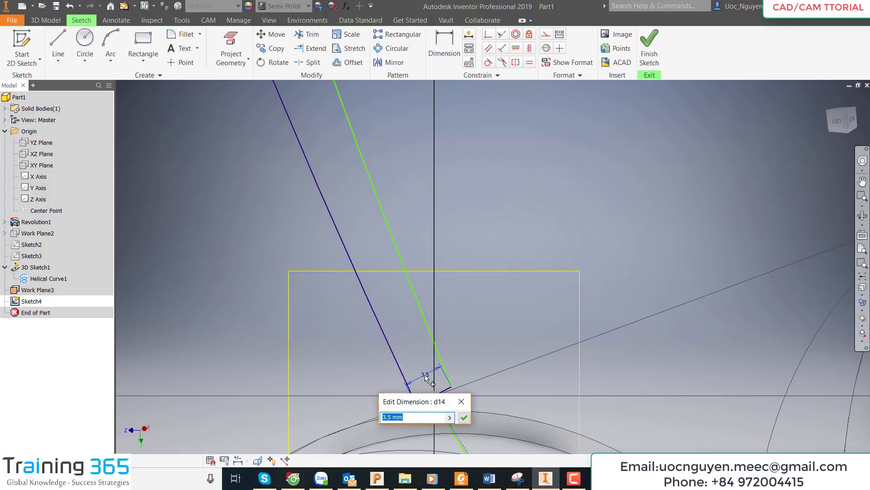
type("4.5")
key("Return")
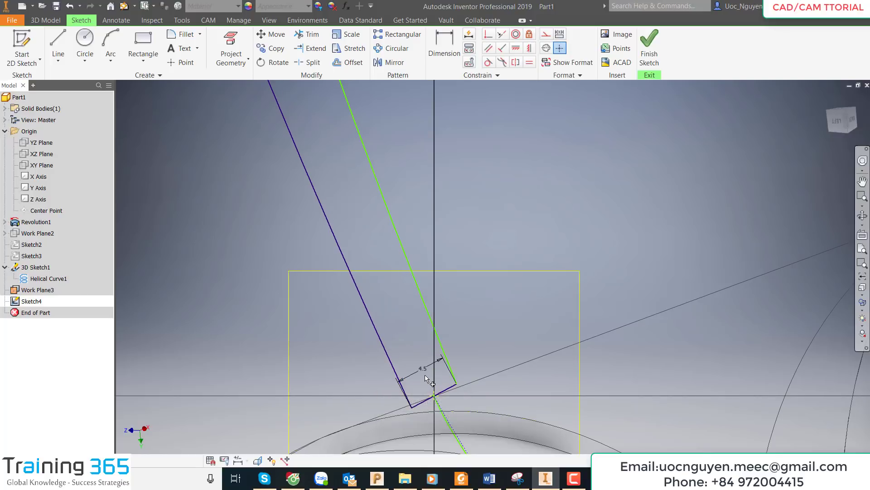
scroll(426, 377, "down", 5)
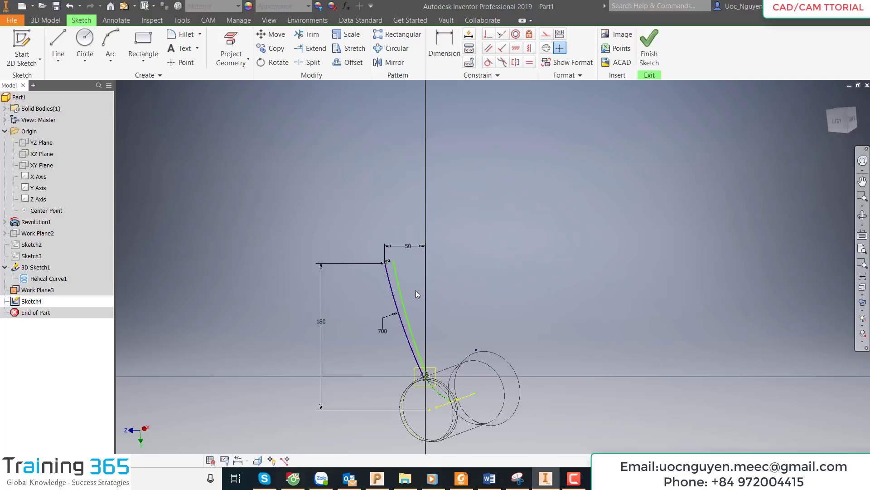
scroll(416, 291, "up", 5)
scroll(371, 193, "up", 3)
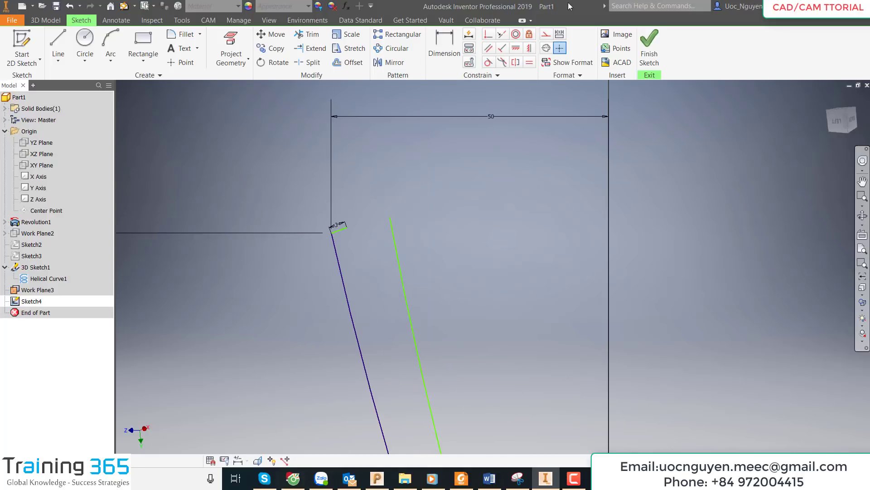
Step: Make the top edge perpendicular to the curved edge
left_click(502, 48)
left_click(340, 232)
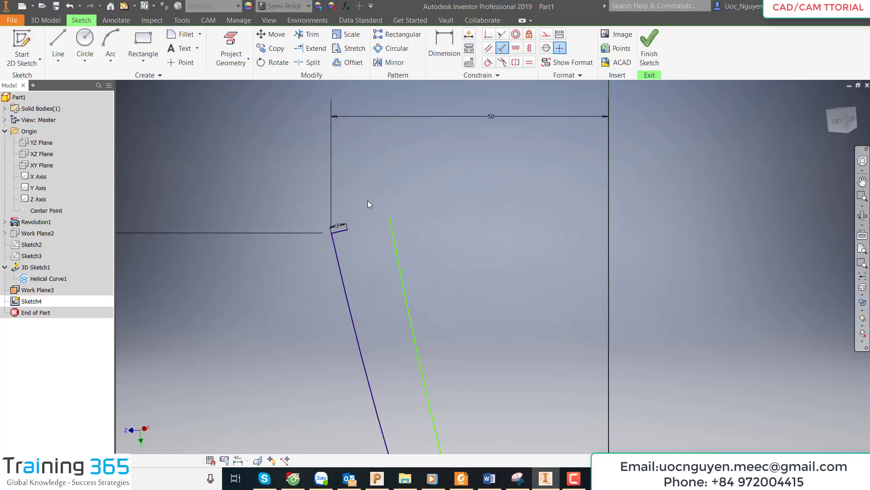
scroll(368, 200, "down", 5)
scroll(370, 201, "up", 2)
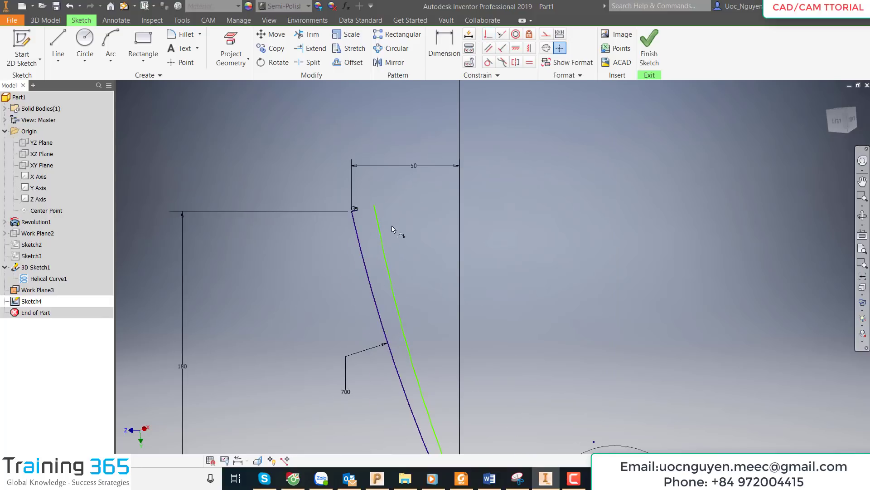
Step: Make the second line's top endpoint coincident with the curved line's top endpoint
left_click(374, 205)
left_click(359, 209)
scroll(412, 248, "down", 4)
scroll(412, 277, "up", 3)
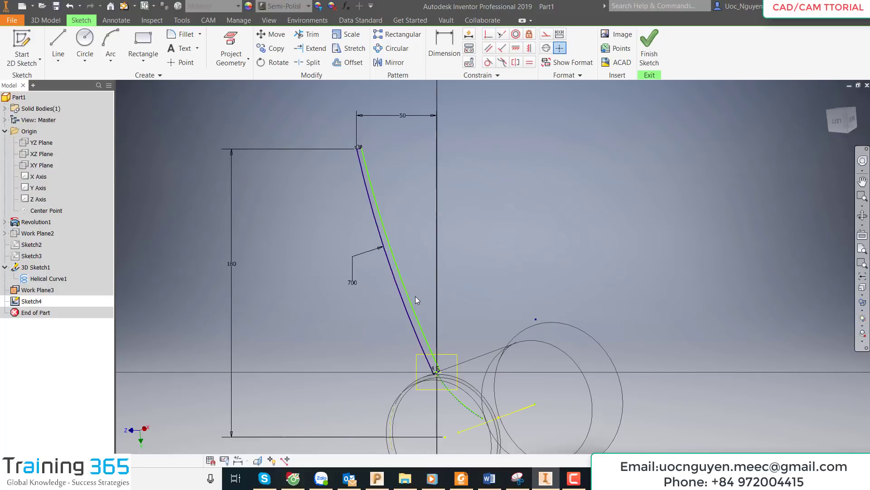
Step: Dimension the long profile line to a length of 720
key("d")
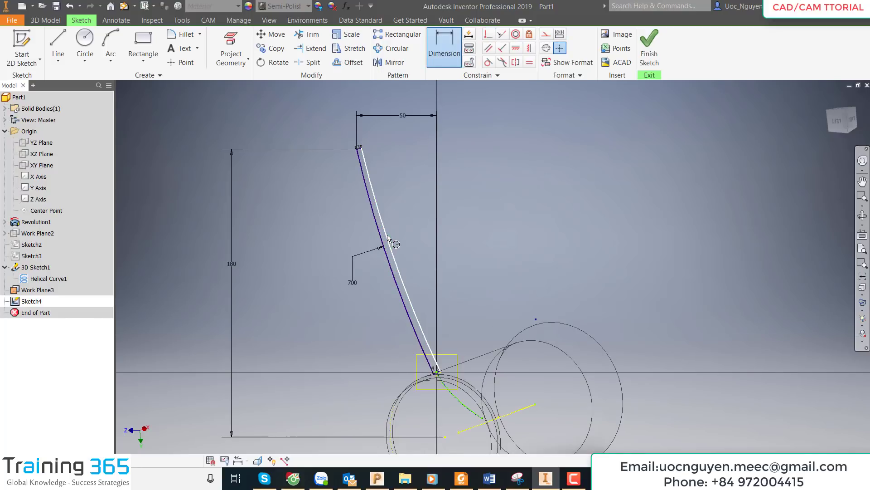
left_click(387, 236)
left_click(399, 213)
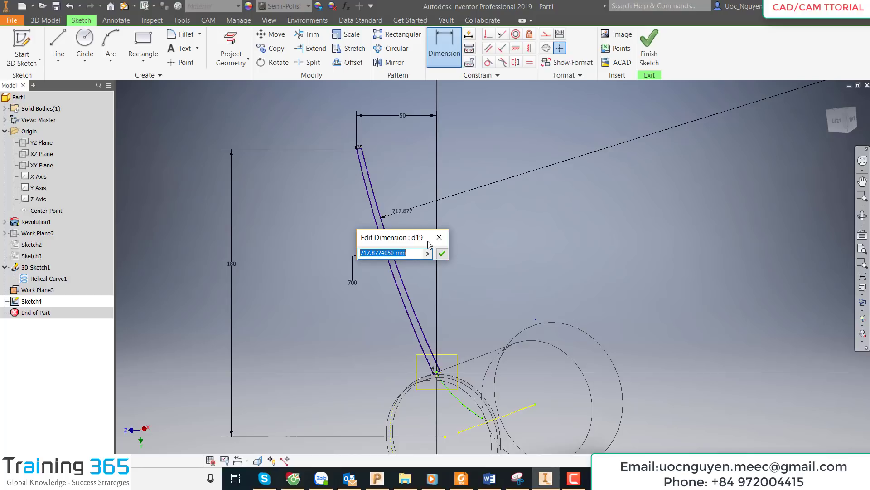
type("720")
key("Return")
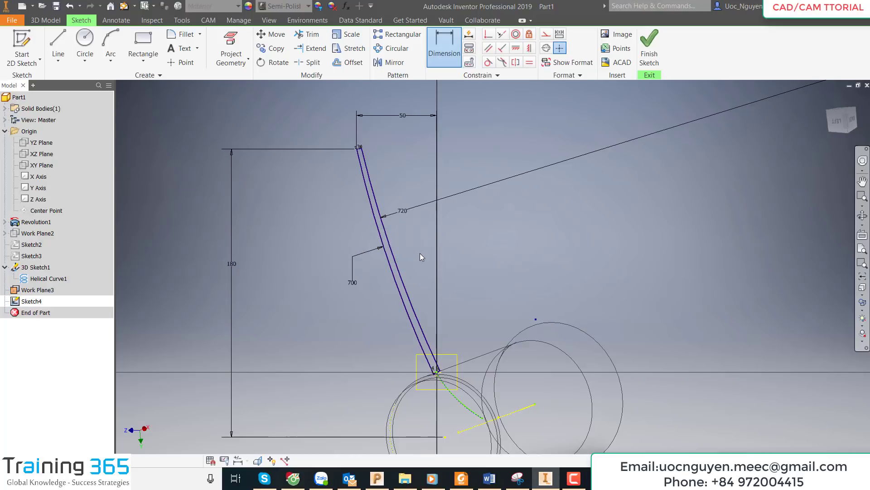
key("Escape")
scroll(437, 371, "up", 3)
scroll(421, 367, "up", 3)
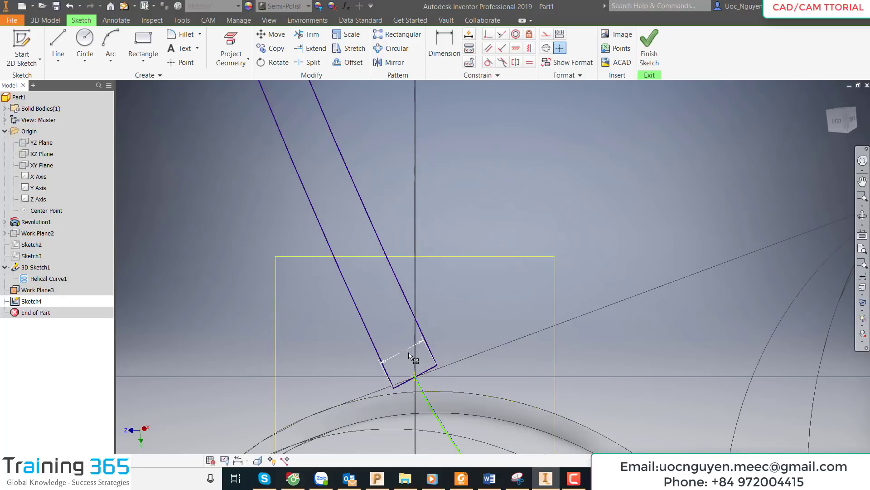
Step: Change the width at the strip's lower end to 5
left_click(409, 352)
type("5")
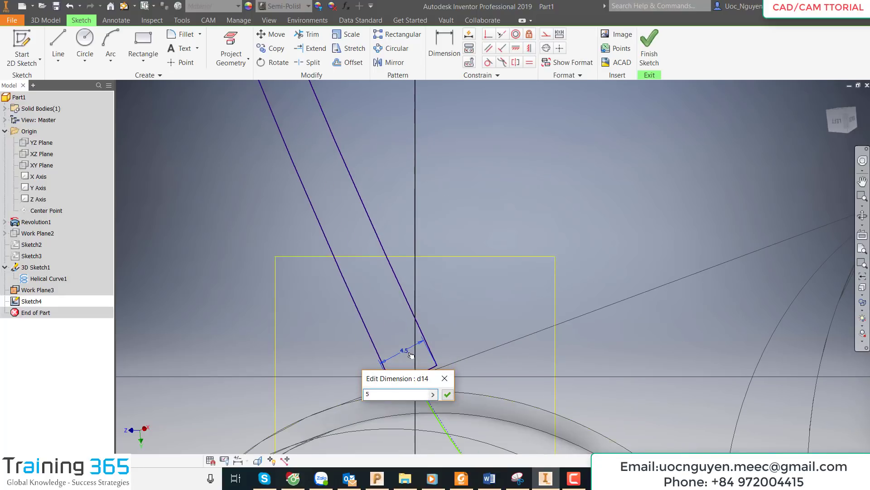
key("Return")
scroll(410, 355, "down", 3)
scroll(399, 313, "down", 3)
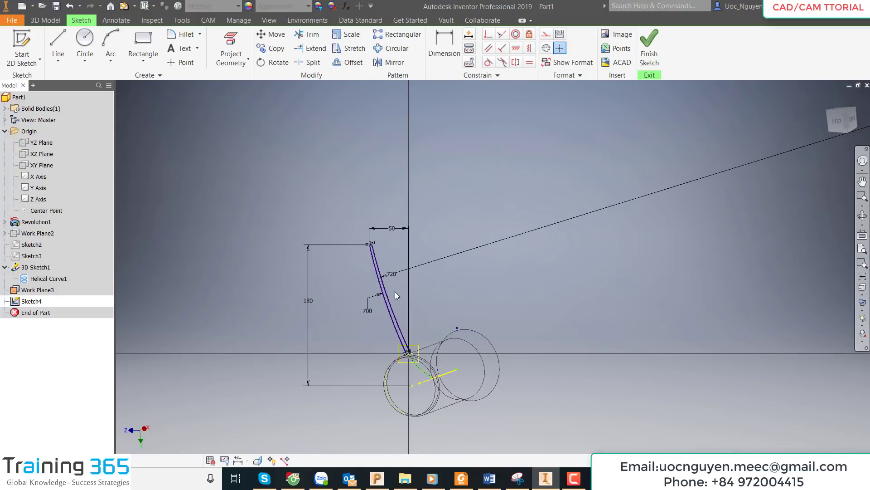
scroll(396, 295, "up", 2)
scroll(362, 228, "up", 2)
scroll(363, 199, "down", 2)
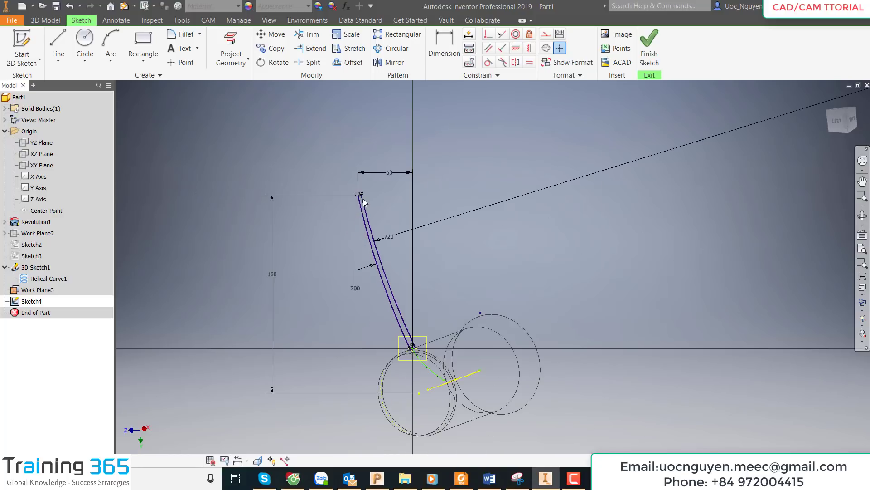
scroll(413, 350, "up", 5)
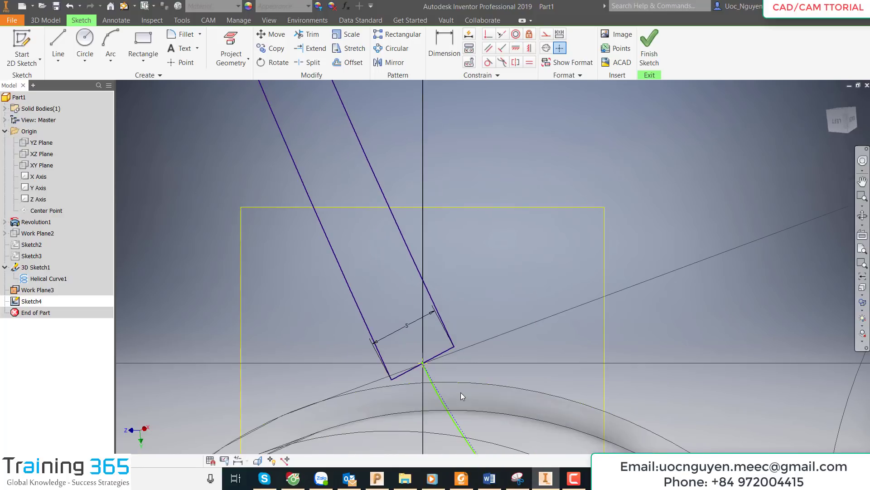
scroll(393, 358, "down", 3)
scroll(395, 358, "down", 3)
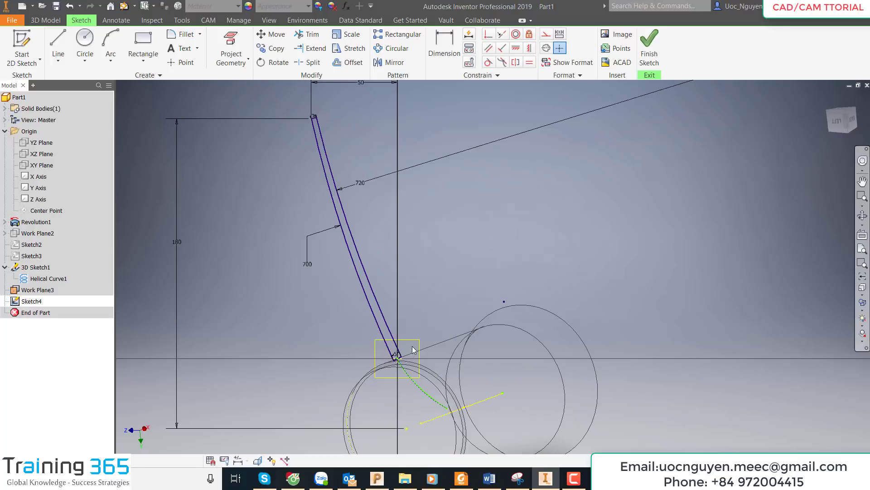
right_click(414, 350)
left_click(463, 249)
Step: Finish Sketch4 and preview a Sweep of the thin profile along the Helical Curve
left_click(642, 56)
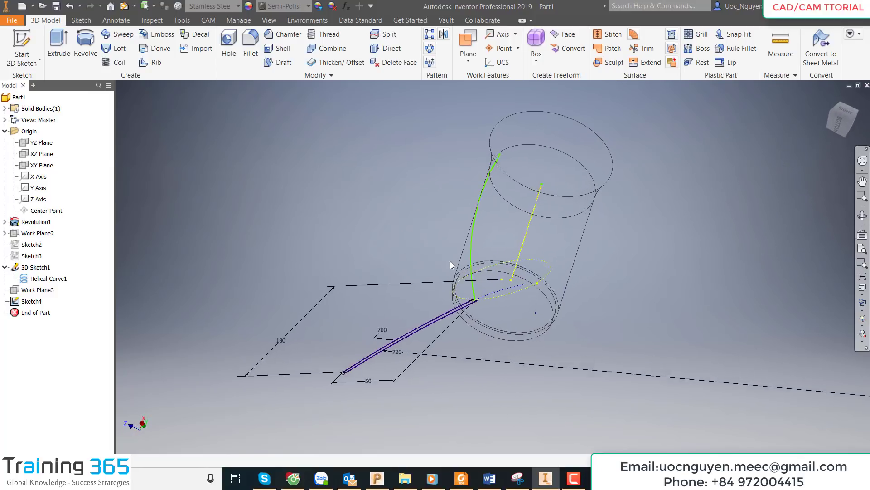
left_click(118, 34)
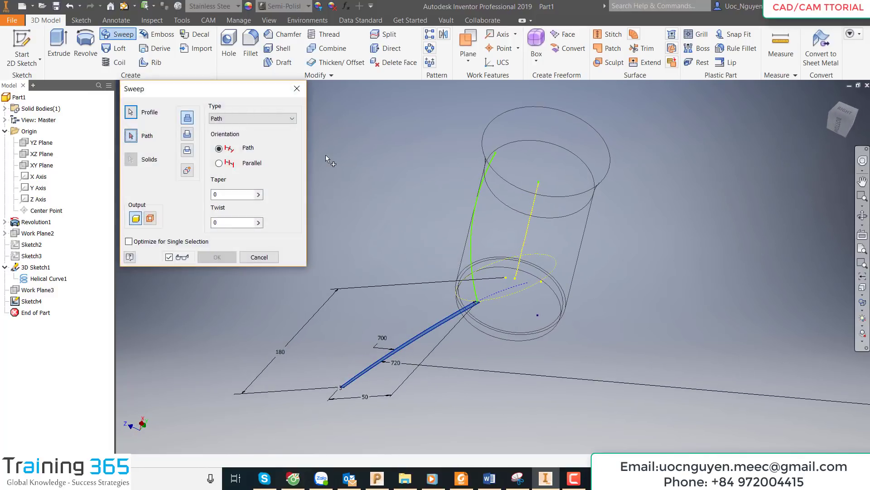
left_click(472, 250)
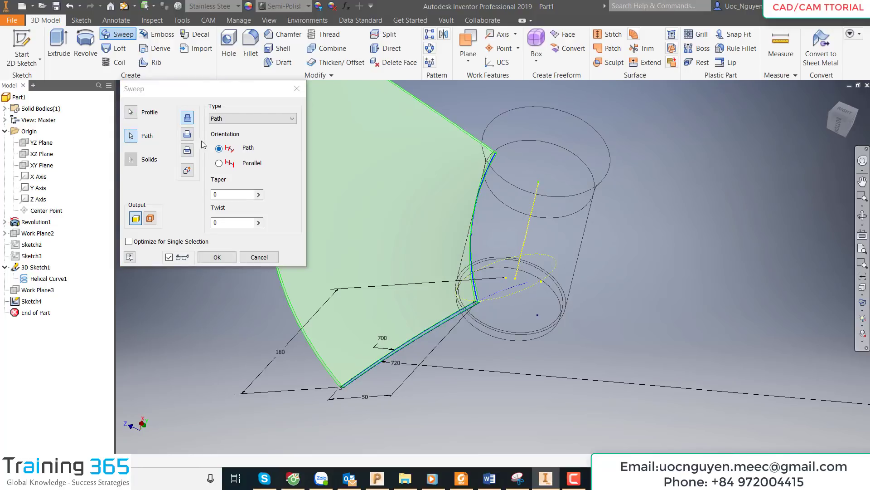
left_click(841, 130)
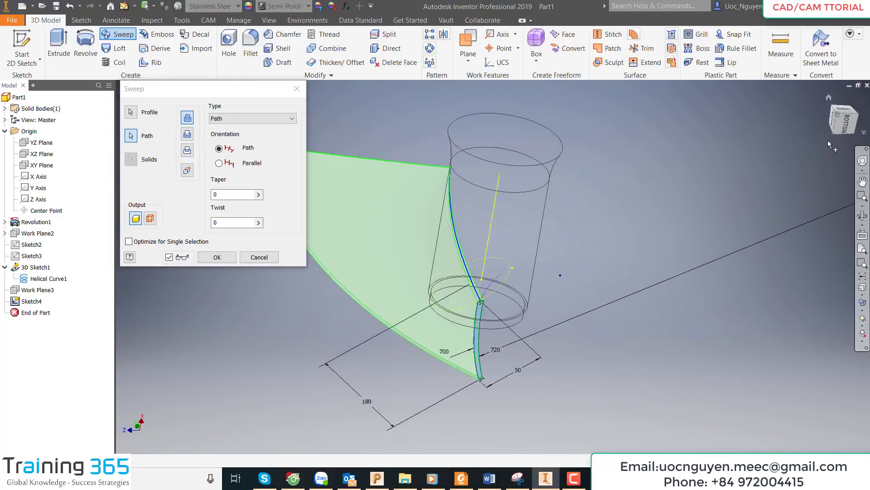
left_click(841, 129)
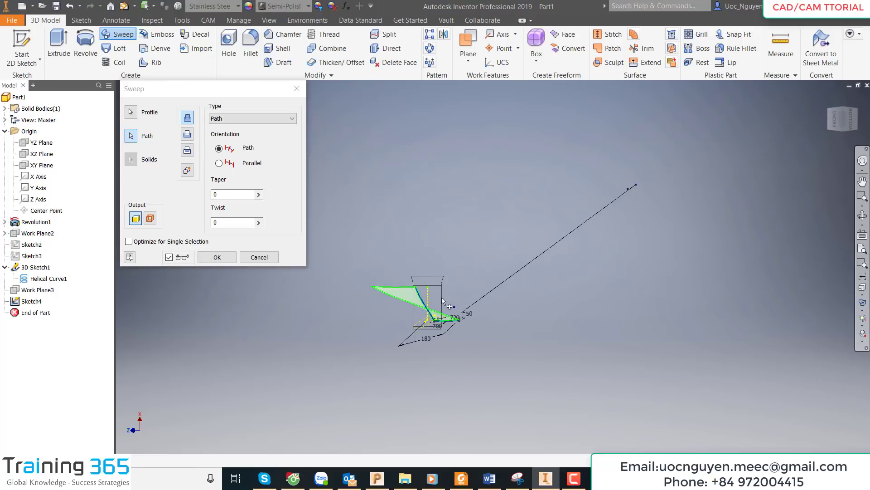
scroll(410, 303, "up", 5)
Step: Try sweep twist values of -10 and 10, checking from the front view, then start entering 20
left_click(231, 222)
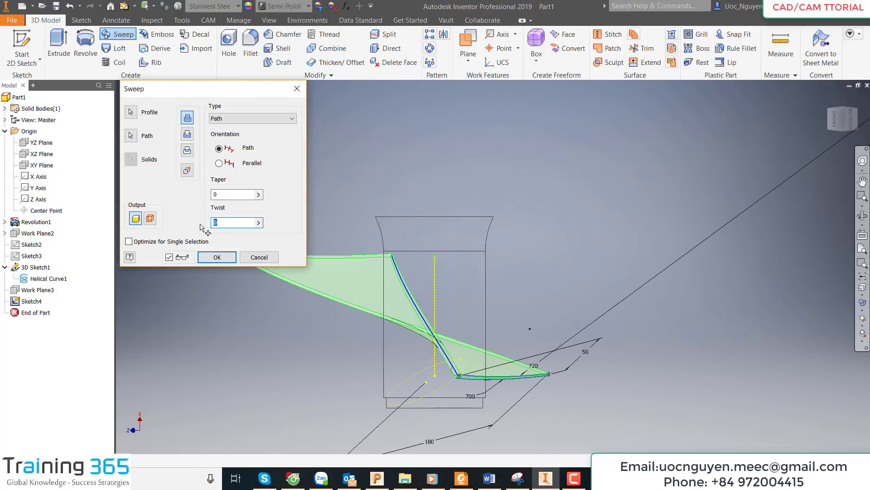
type("-1")
type("0")
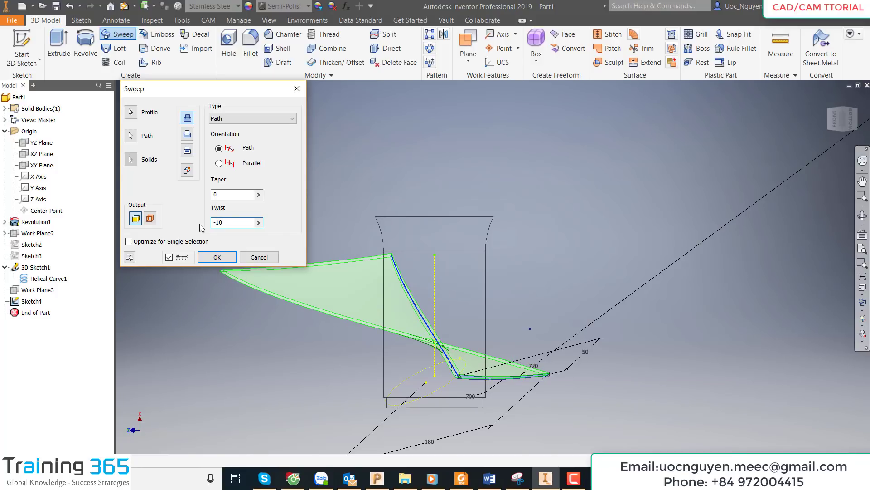
key("BackSpace")
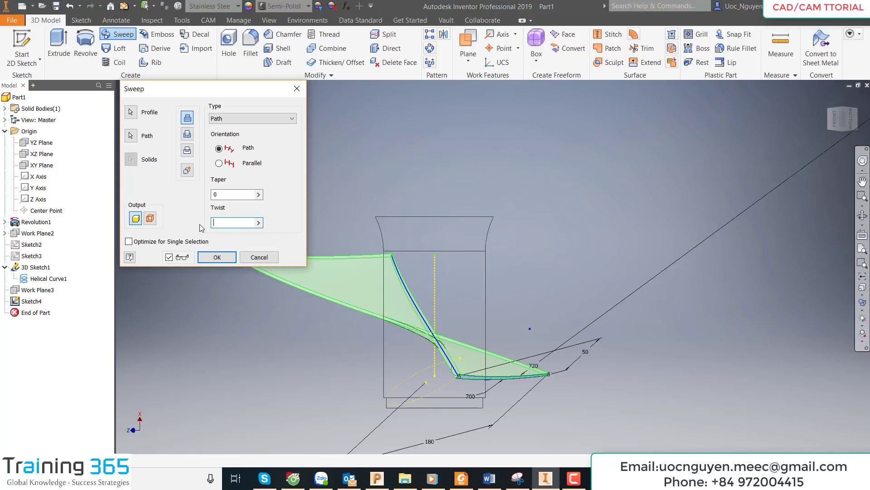
type("0")
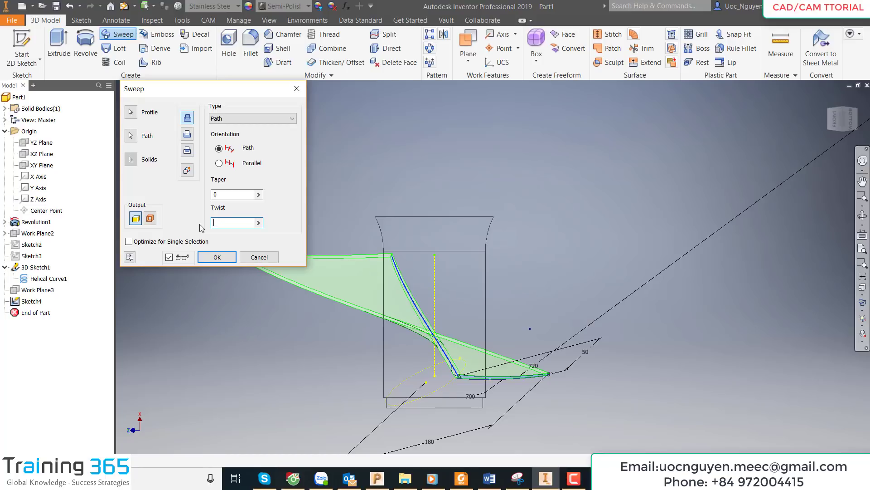
type("10")
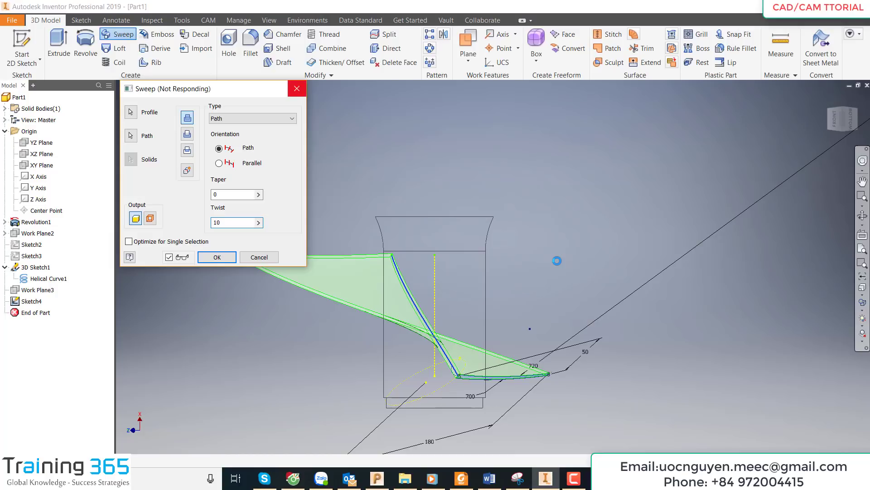
scroll(556, 255, "down", 2)
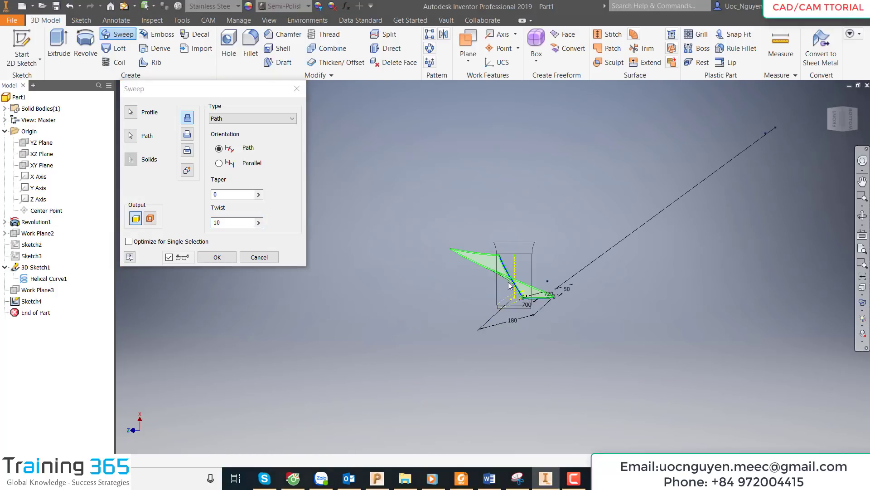
scroll(512, 274, "up", 3)
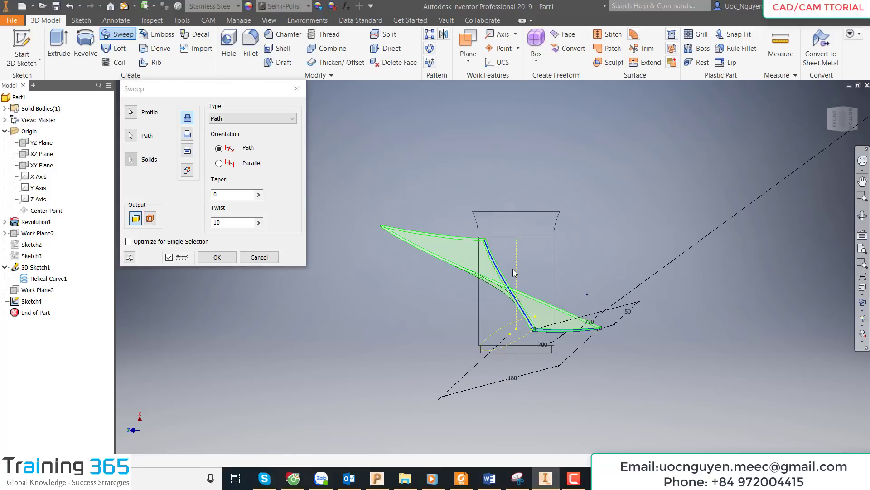
mouse_move(514, 272)
middle_mouse_down("shift")
mouse_move(558, 272)
mouse_move(559, 281)
mouse_move(526, 290)
middle_mouse_up("shift")
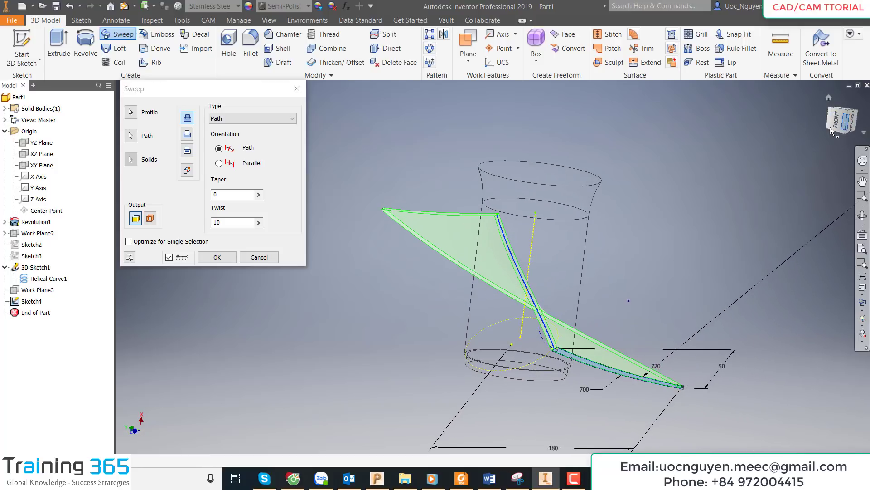
left_click(832, 126)
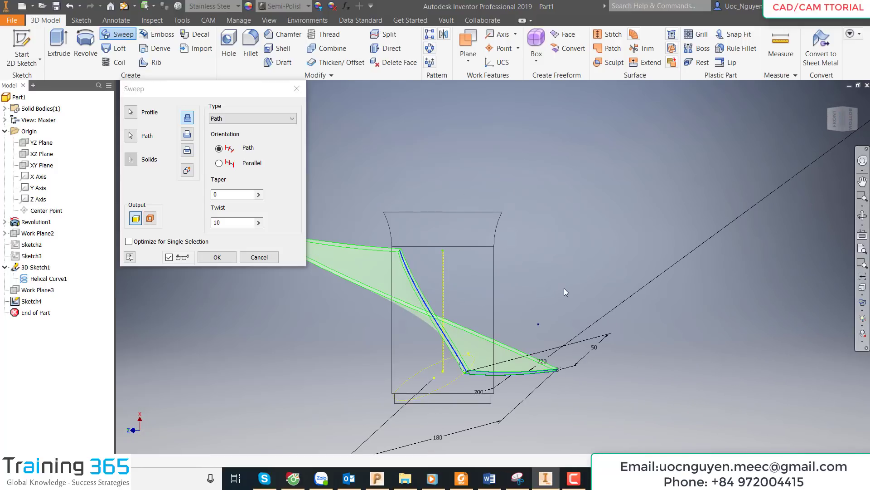
double_click(214, 222)
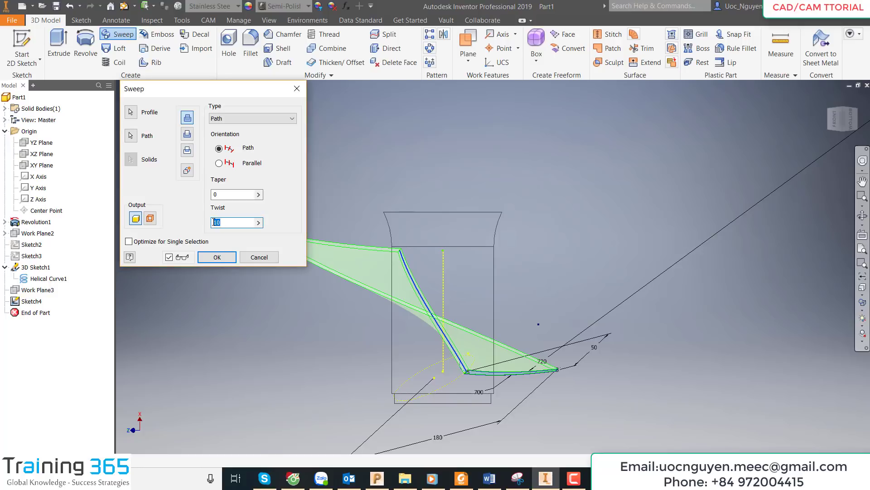
type("2")
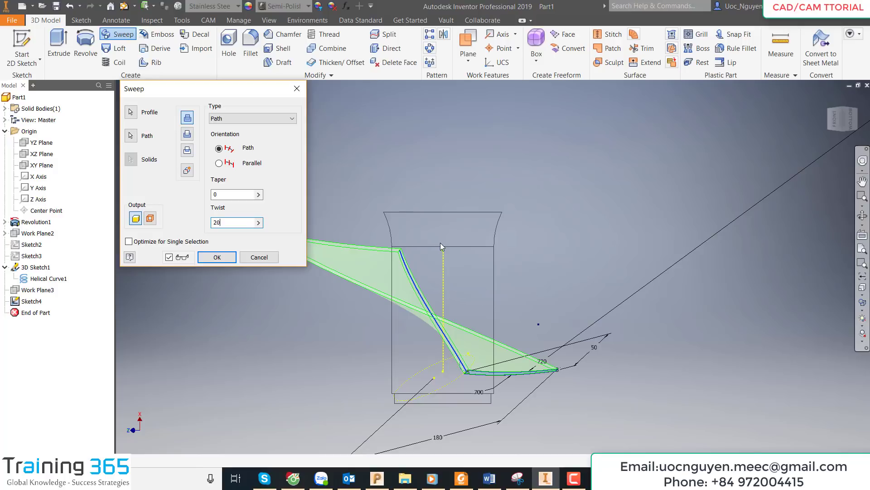
Step: Apply a 20° twist to the blade sweep and inspect the helical preview from another angle
key("Tab")
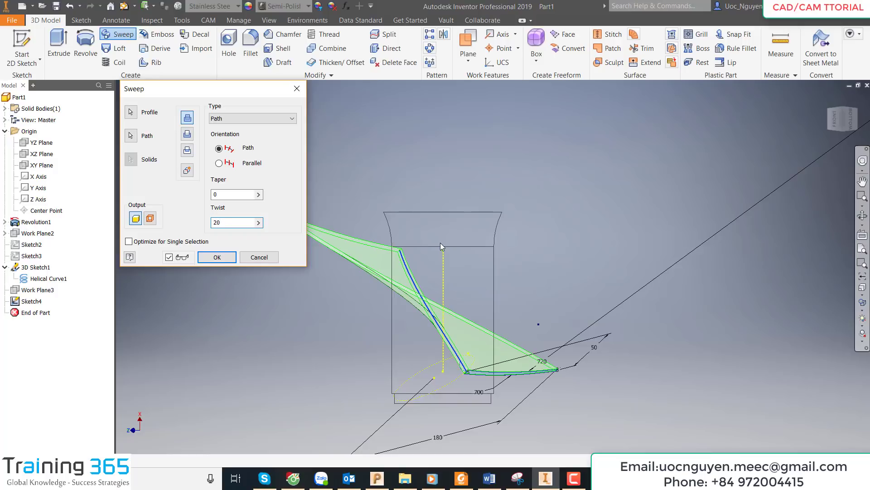
middle_click_drag(538, 291, 591, 273)
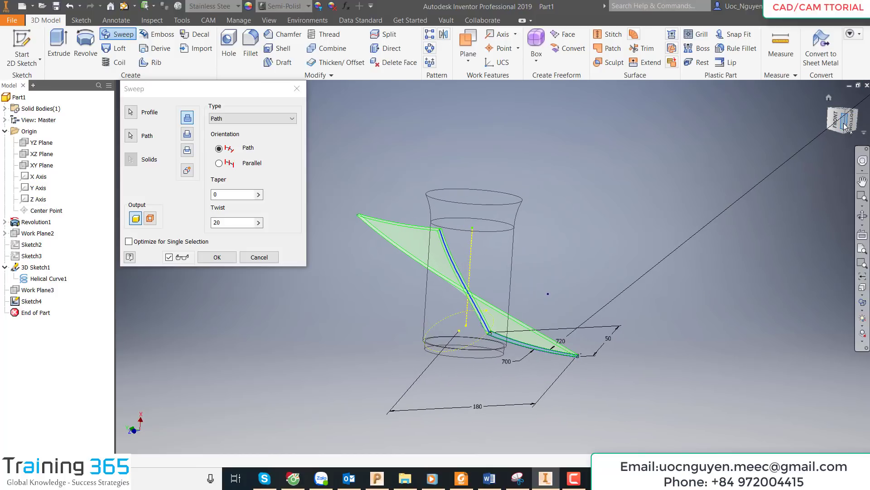
middle_click_drag(845, 127, 422, 305, "shift")
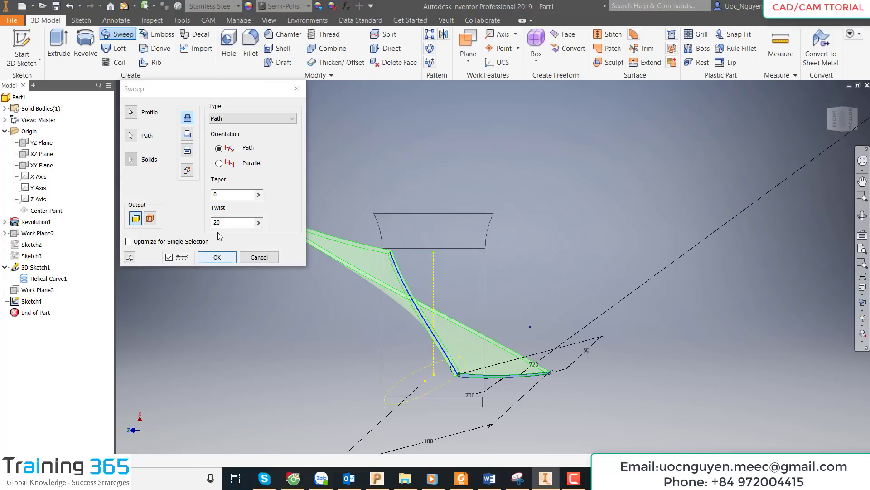
Step: Commit the 20°-twisted blade as Sweep1 and show the model in Shaded with Edges style
left_click(217, 257)
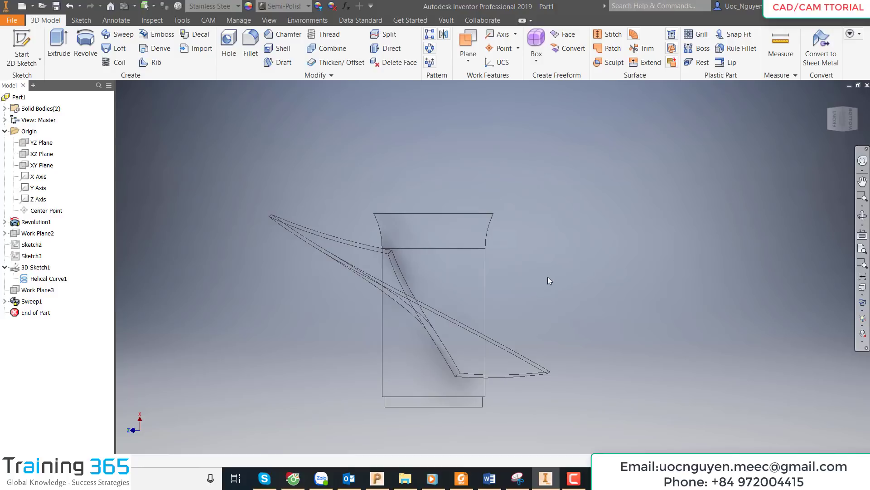
middle_click_drag(548, 277, 557, 282, "shift")
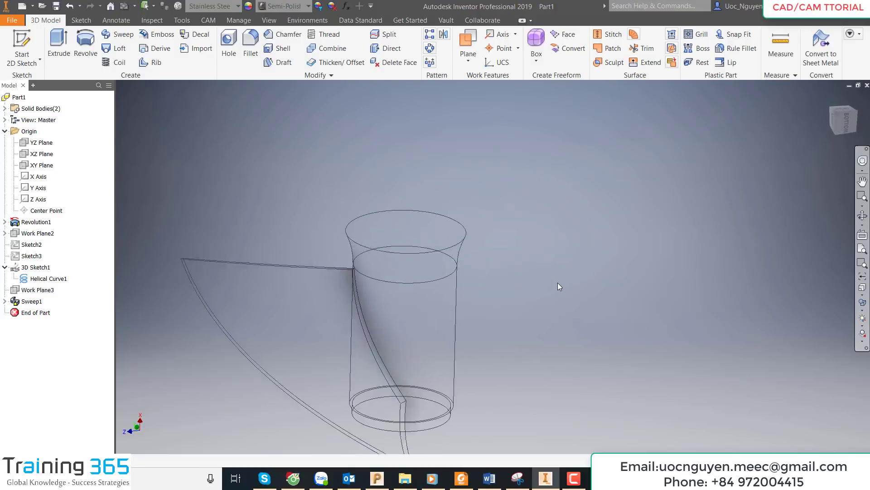
left_click(862, 310)
left_click(805, 341)
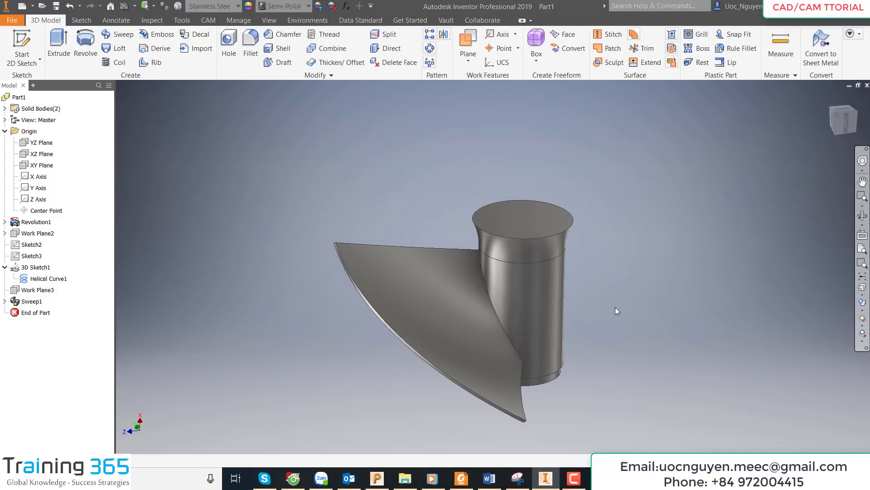
middle_click_drag(665, 312, 614, 281)
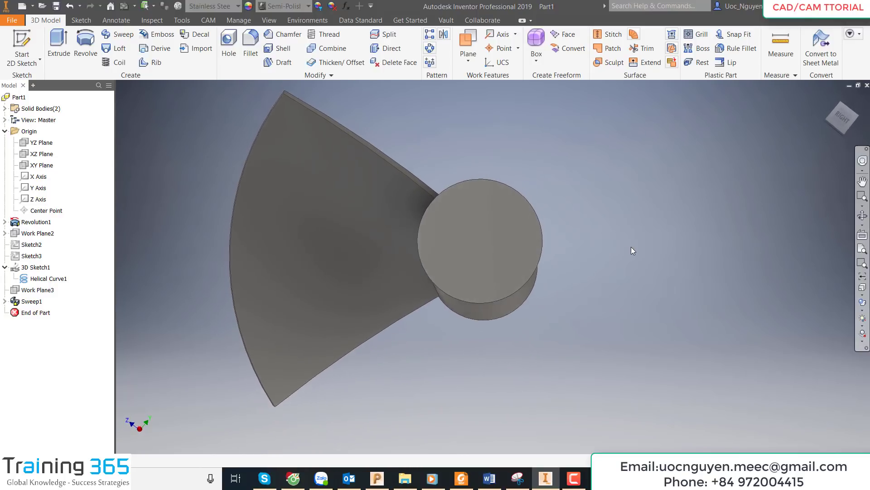
Step: Start a 2D sketch on the hub's end face and choose the interpolation spline tool
left_click(491, 239)
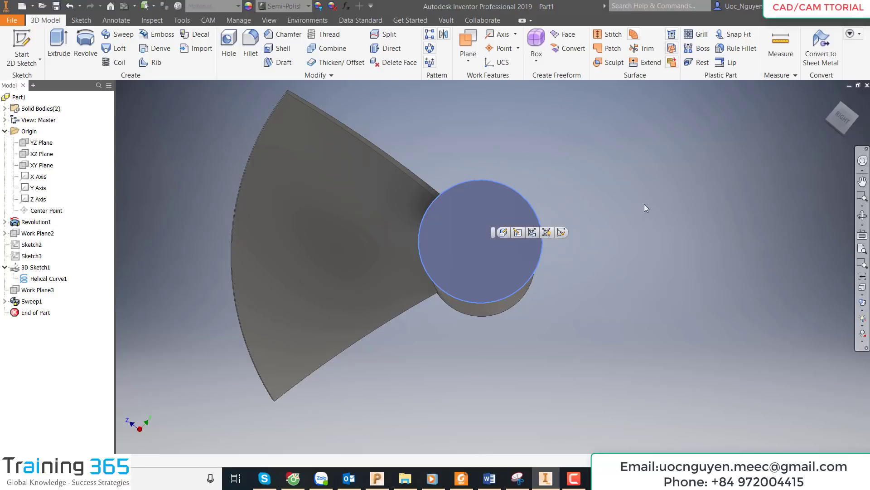
left_click(561, 233)
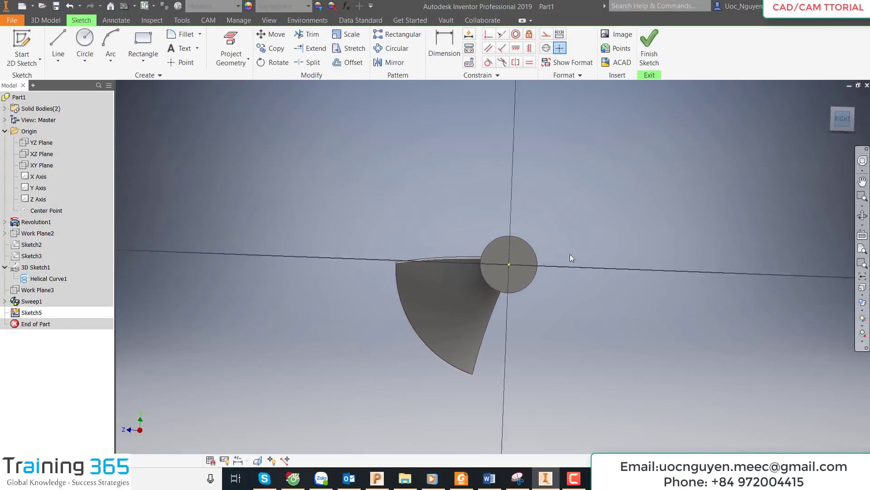
scroll(485, 245, "down", 2)
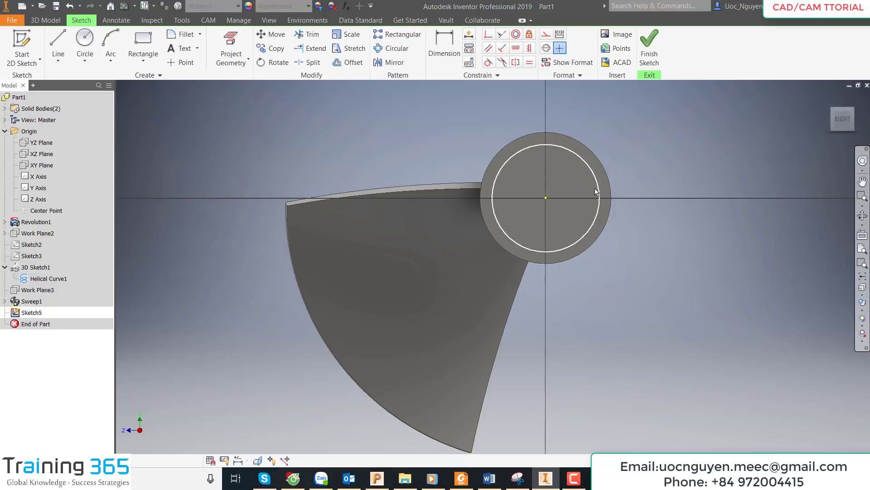
left_click(58, 60)
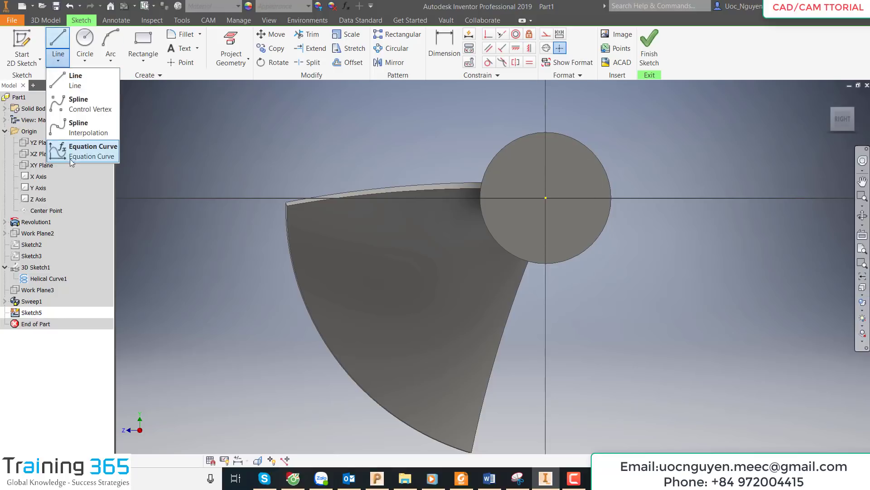
left_click(75, 135)
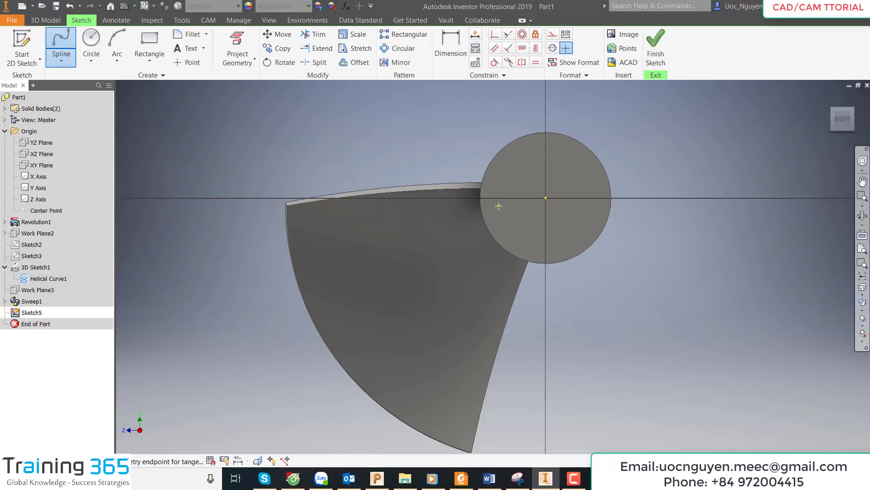
scroll(499, 206, "up", 3)
scroll(519, 192, "down", 2)
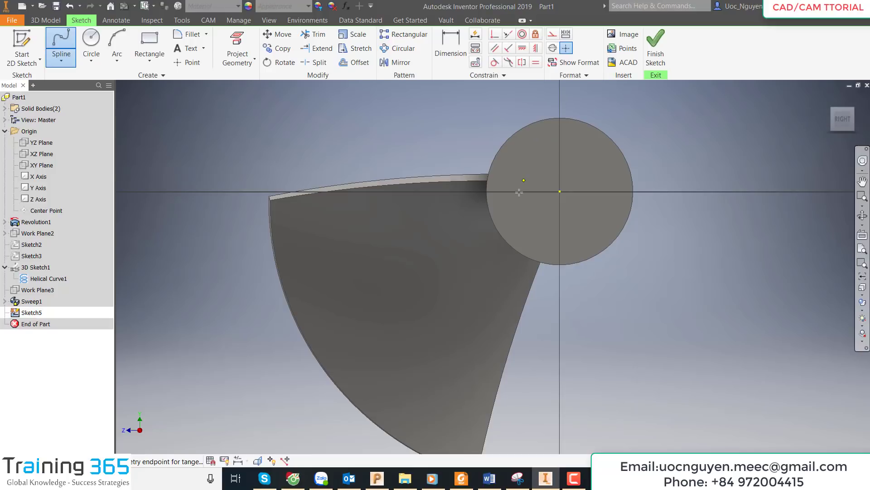
Step: Draw a five-point spline from inside the hub across the blade to its edge
left_click(528, 159)
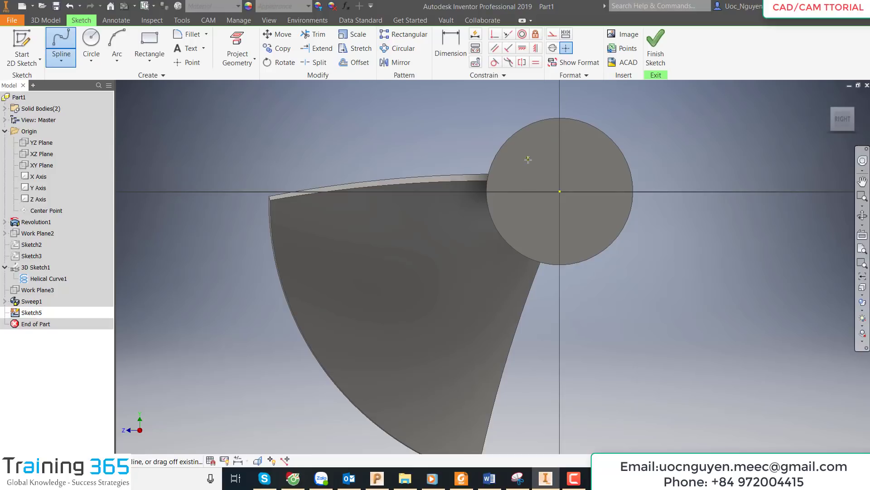
left_click(494, 198)
left_click(425, 201)
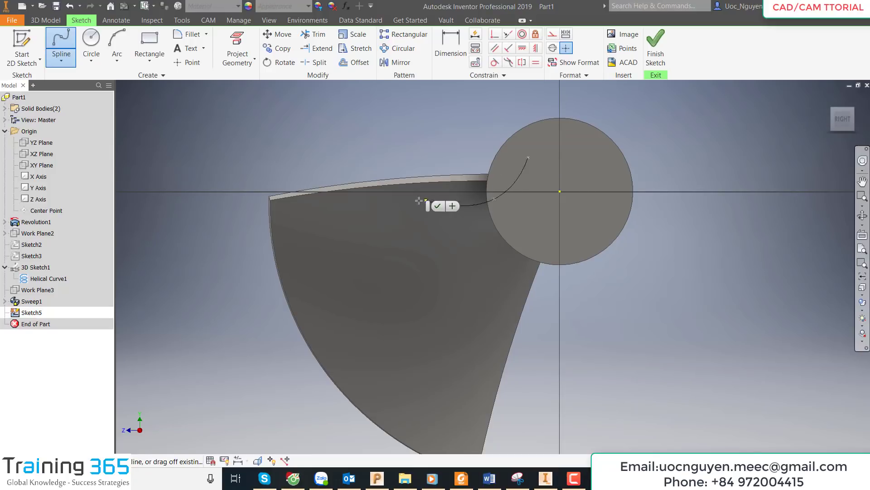
left_click(331, 198)
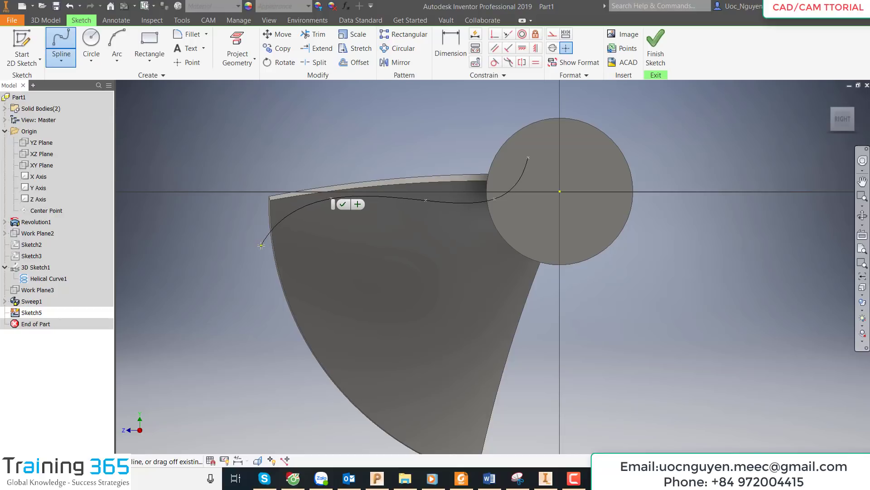
left_click(261, 245)
key("Return")
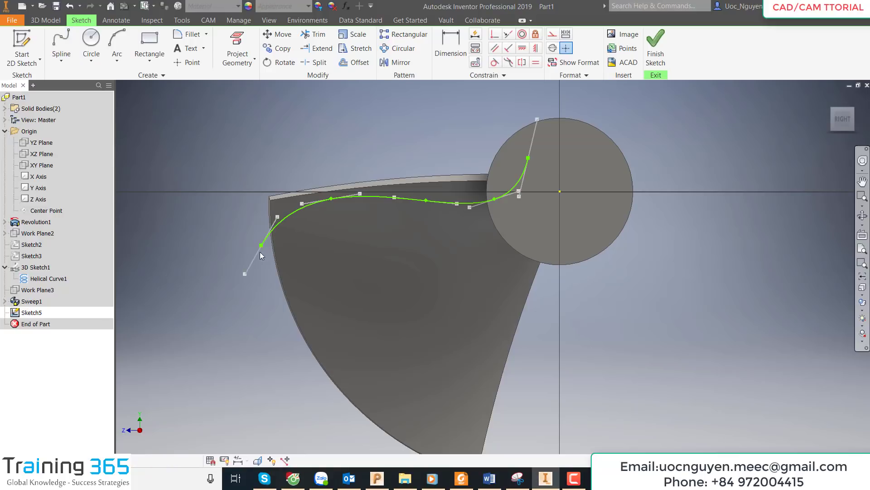
scroll(512, 181, "up", 3)
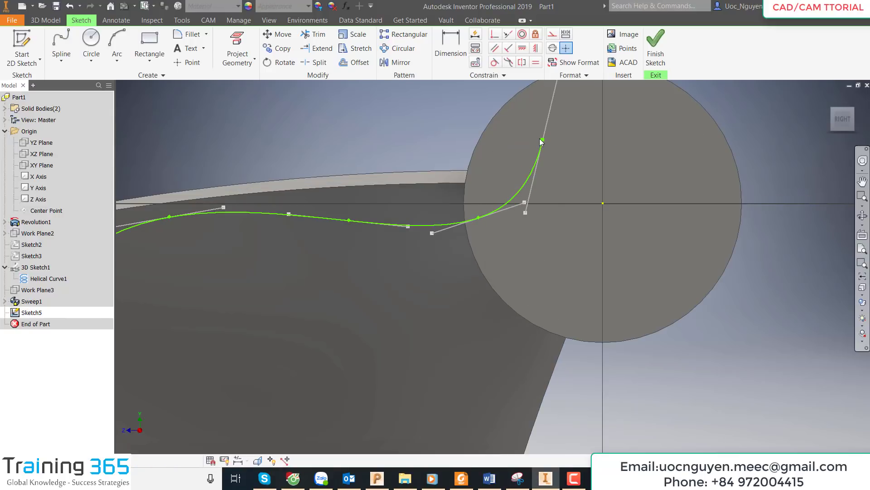
Step: Drag the spline's end and fit points to smooth the curve, then finish Sketch5
mouse_move(543, 141)
left_mouse_down()
mouse_move(543, 128)
mouse_move(567, 128)
left_mouse_up()
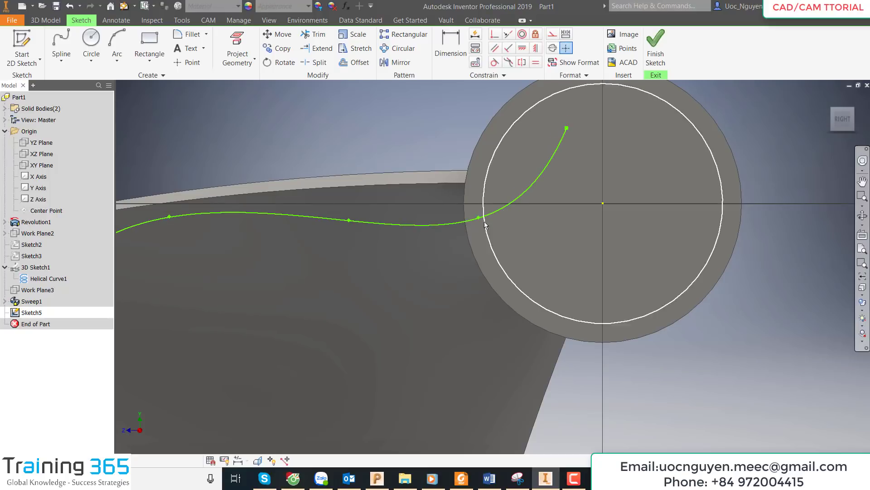
mouse_move(478, 221)
left_mouse_down()
mouse_move(483, 194)
mouse_move(441, 187)
left_mouse_up()
scroll(453, 172, "up", 4)
scroll(416, 165, "down", 3)
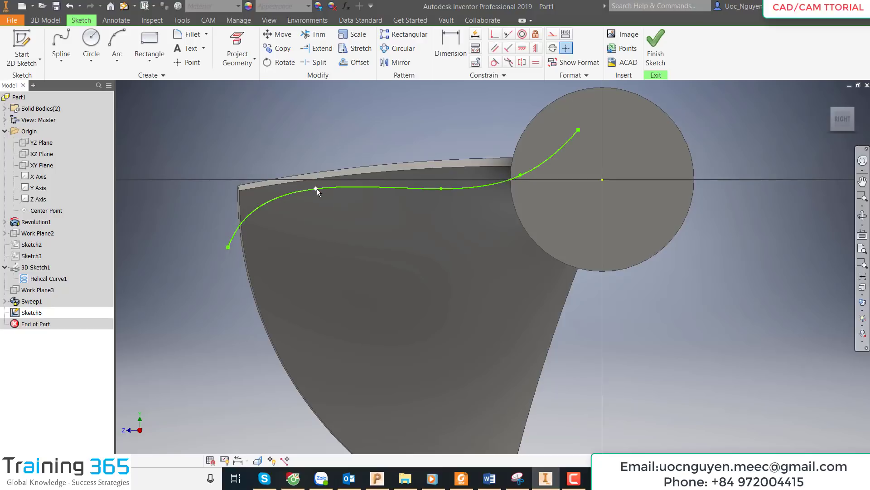
mouse_move(317, 189)
left_mouse_down()
mouse_move(339, 183)
mouse_move(322, 183)
left_mouse_up()
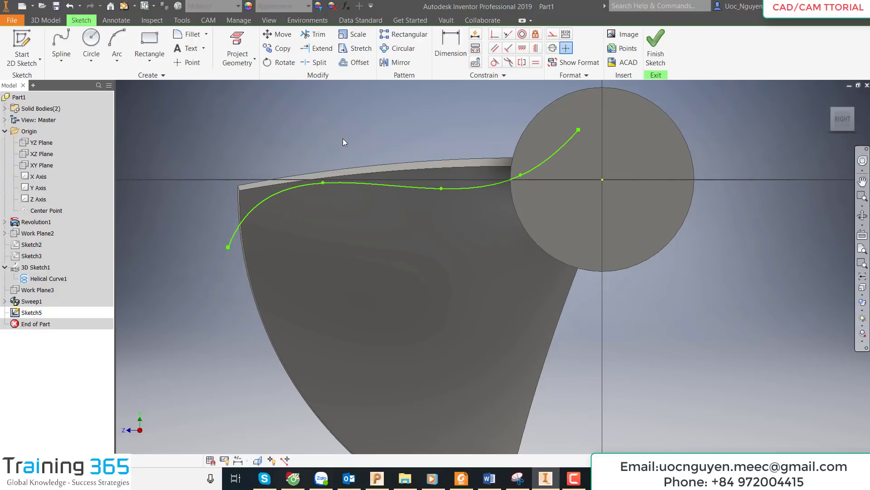
scroll(343, 138, "up", 3)
scroll(342, 180, "down", 4)
scroll(347, 201, "up", 3)
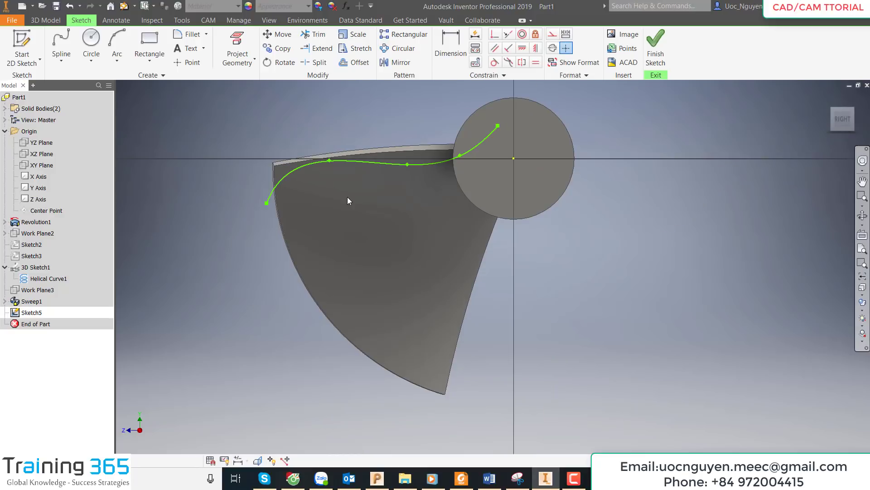
left_click(655, 46)
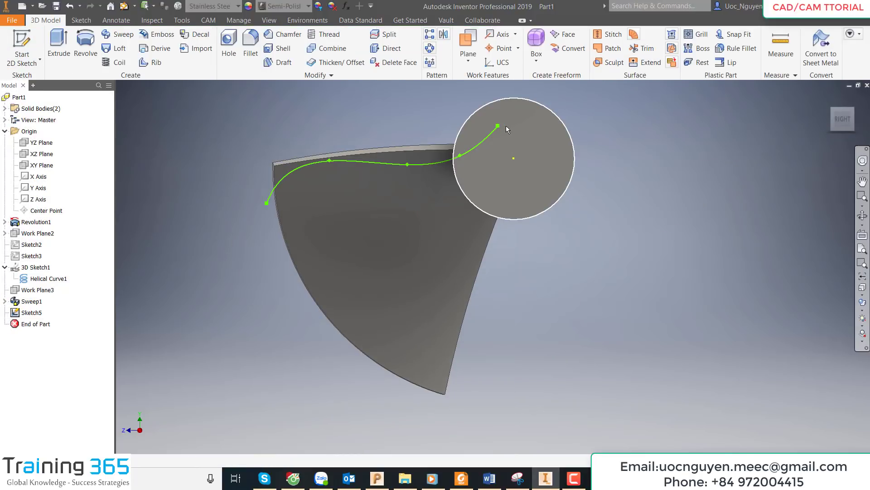
left_click(521, 128)
Step: Start a new sketch on the hub face and draw a second spline down the blade's lower edge
left_click(588, 119)
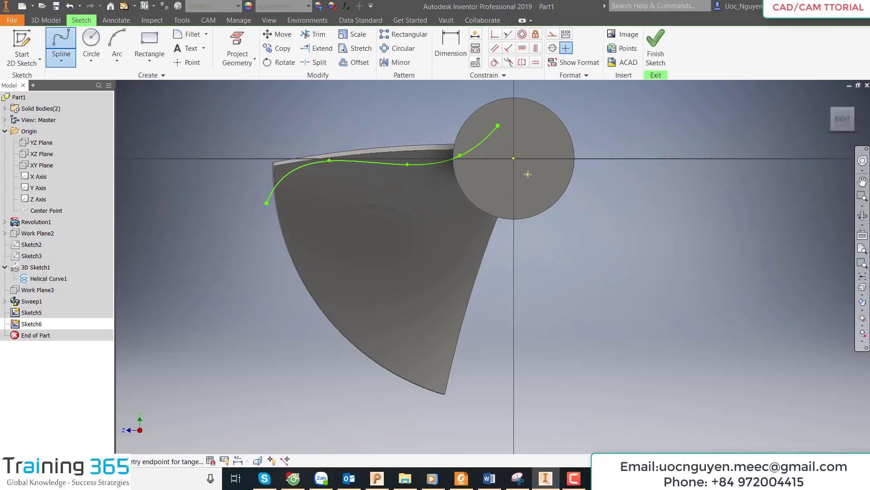
left_click(528, 174)
left_click(481, 219)
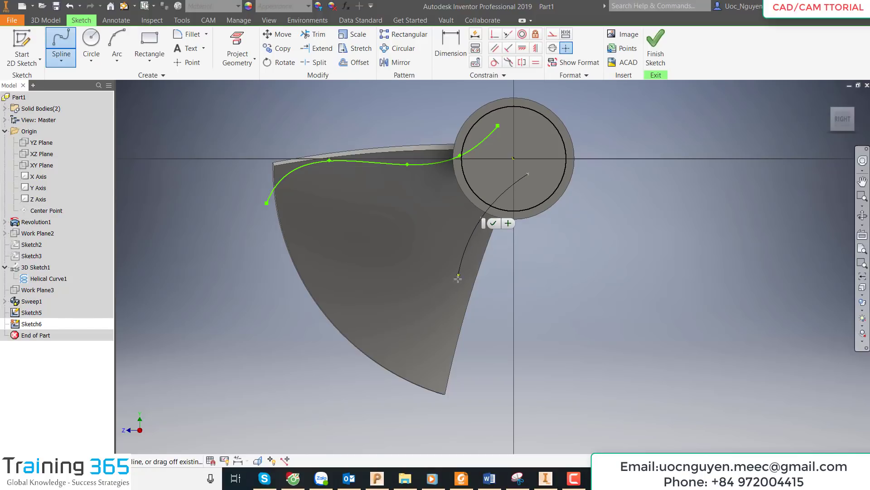
left_click(459, 298)
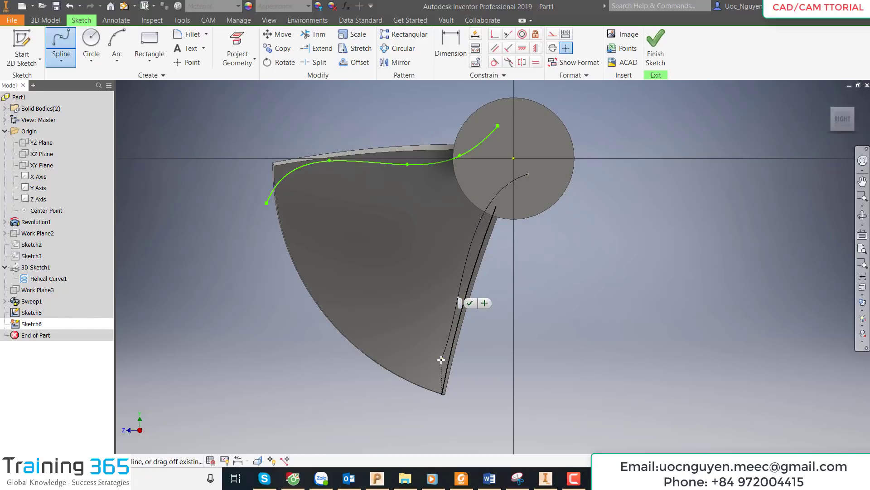
left_click(439, 367)
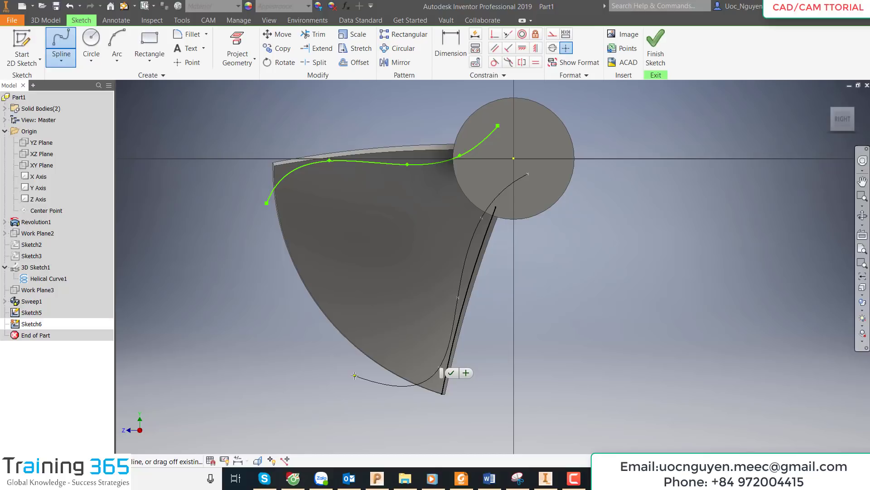
double_click(354, 376)
key("Escape")
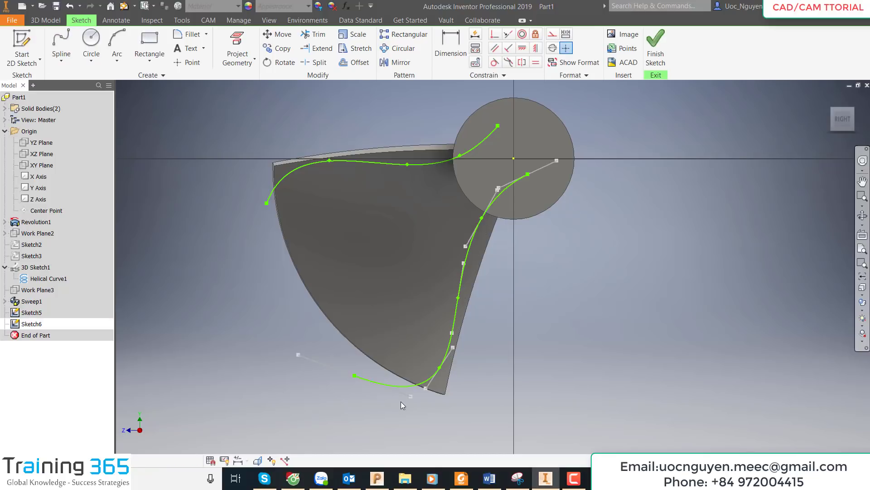
left_click(403, 416)
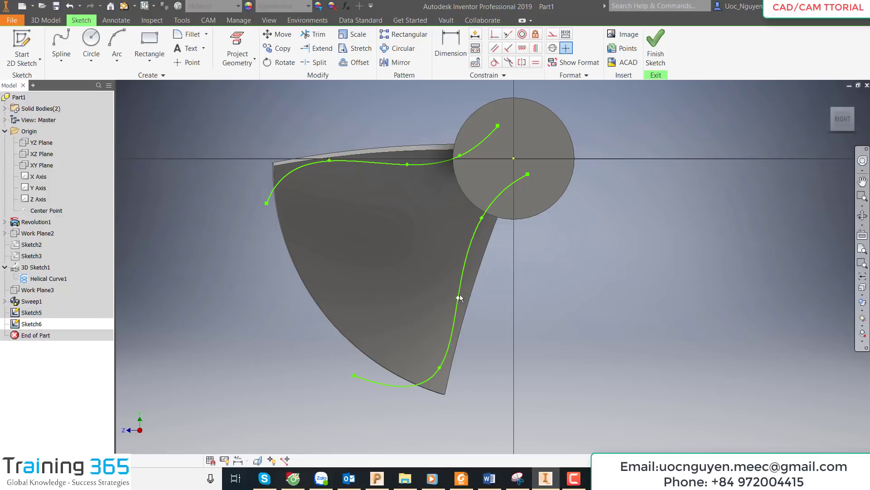
Step: Reposition the second spline's upper fit points and its end point inside the hub
left_click_drag(459, 298, 468, 262)
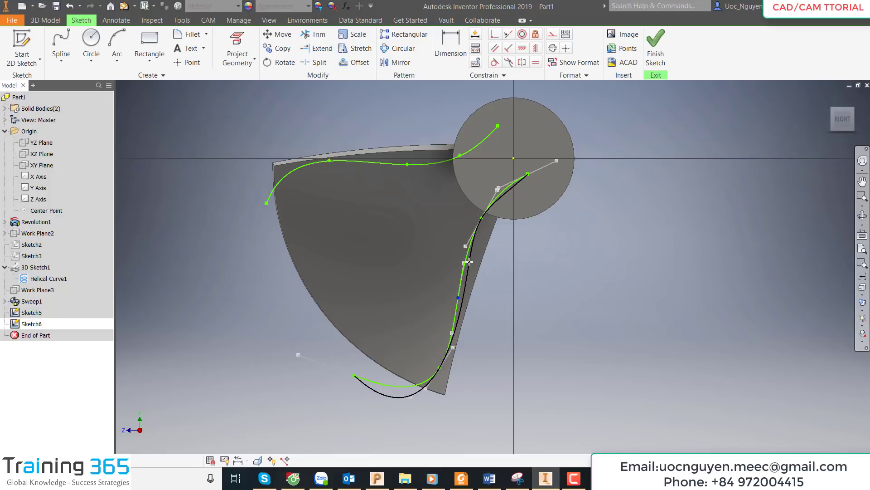
mouse_move(481, 221)
left_mouse_down()
mouse_move(471, 238)
mouse_move(489, 295)
left_mouse_up()
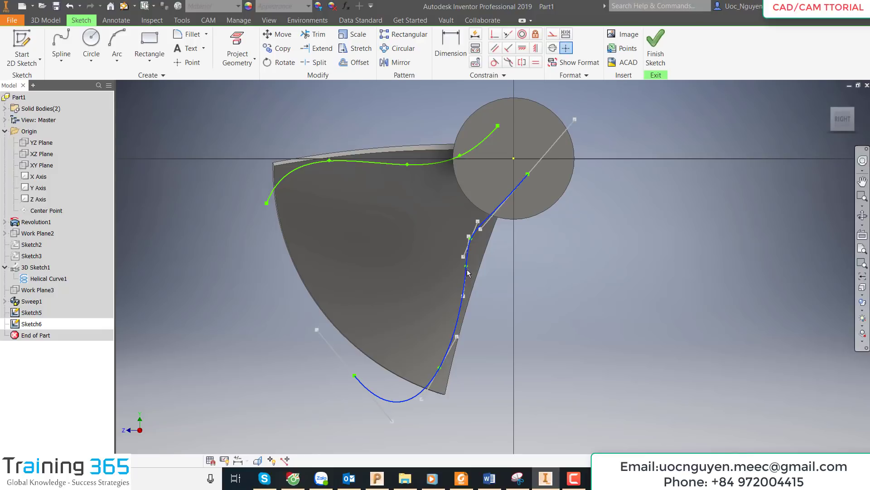
left_click(504, 306)
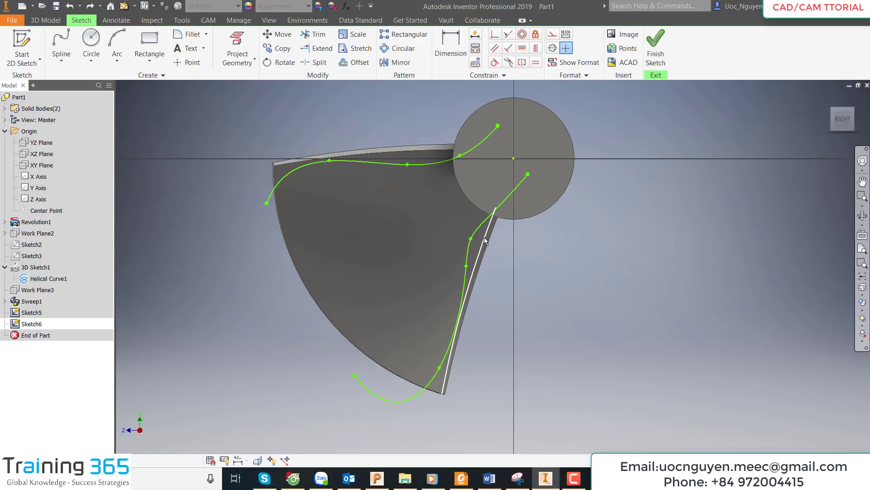
left_click_drag(472, 239, 482, 221)
left_click_drag(527, 175, 510, 175)
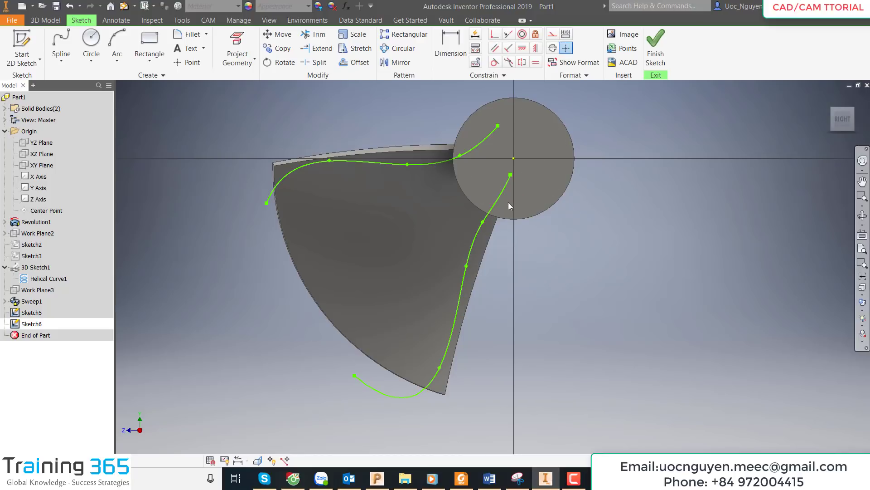
left_click_drag(511, 175, 530, 181)
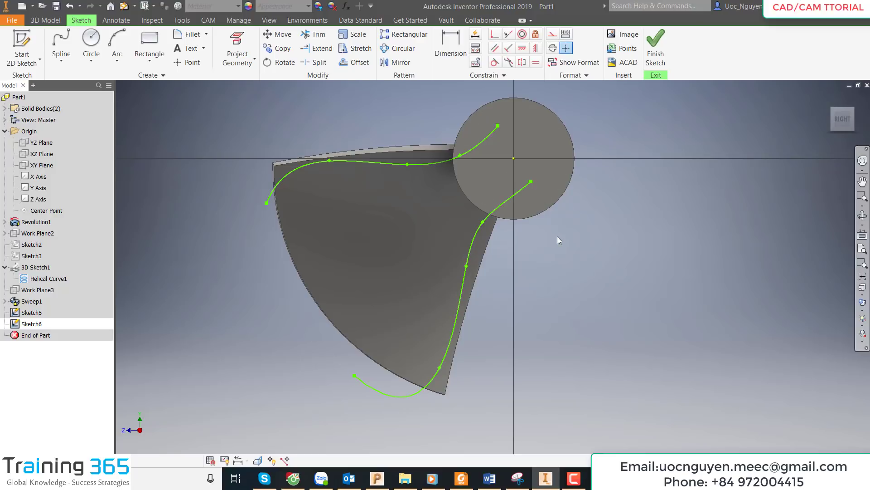
Step: Adjust the spline's lower fit point and tip end to follow the blade edge, then finish the sketch
scroll(455, 385, "up", 3)
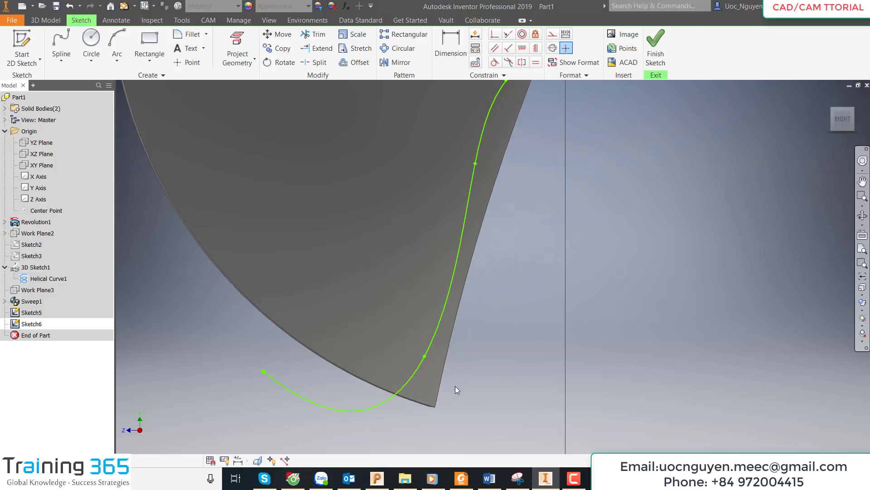
scroll(463, 385, "down", 3)
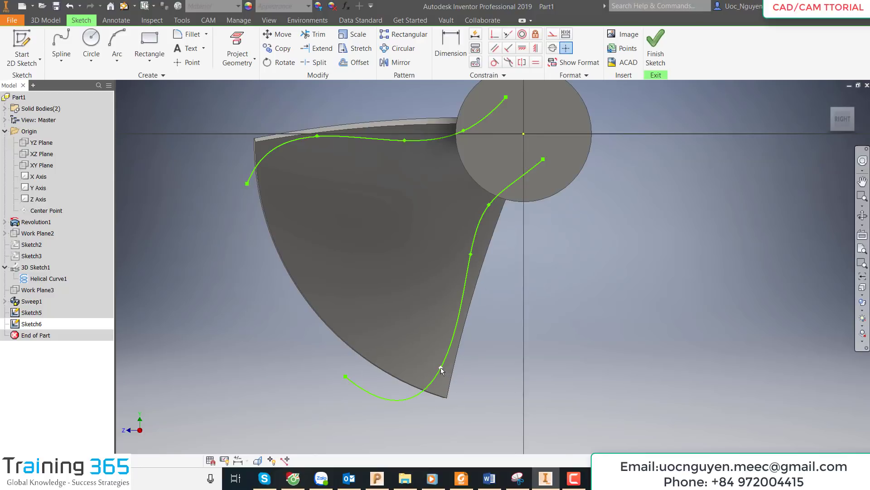
left_click_drag(440, 368, 442, 372)
mouse_move(345, 376)
left_mouse_down()
mouse_move(381, 383)
mouse_move(400, 410)
mouse_move(387, 401)
left_mouse_up()
left_click_drag(442, 372, 452, 349)
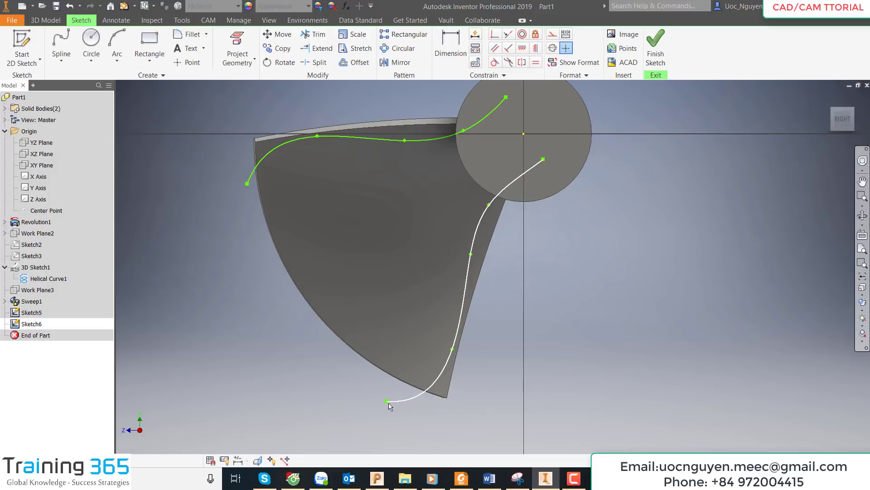
left_click_drag(386, 402, 344, 361)
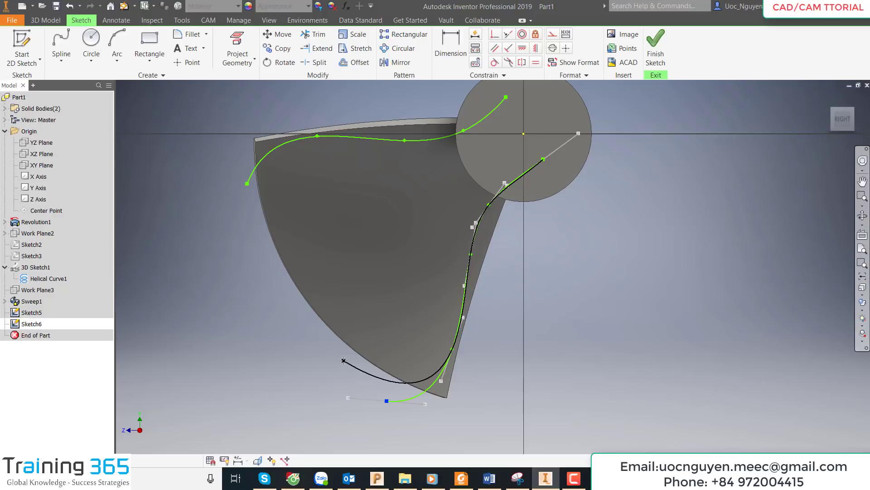
left_click_drag(344, 360, 343, 360)
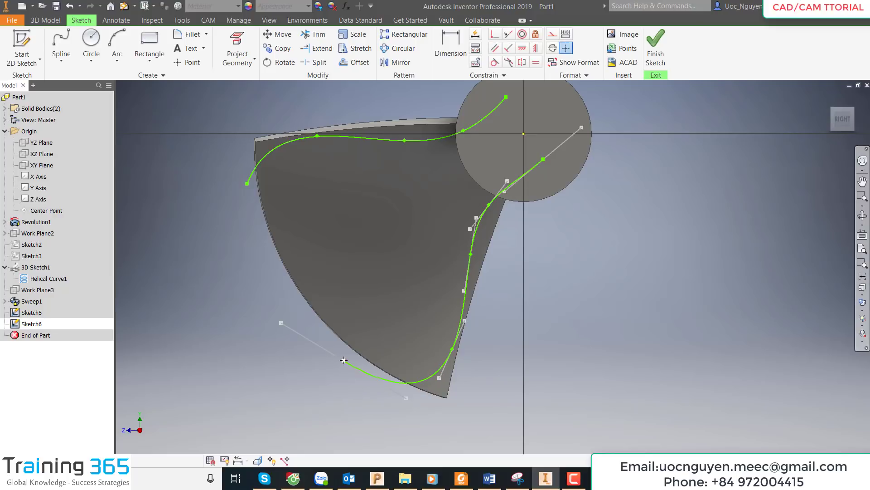
left_click(505, 330)
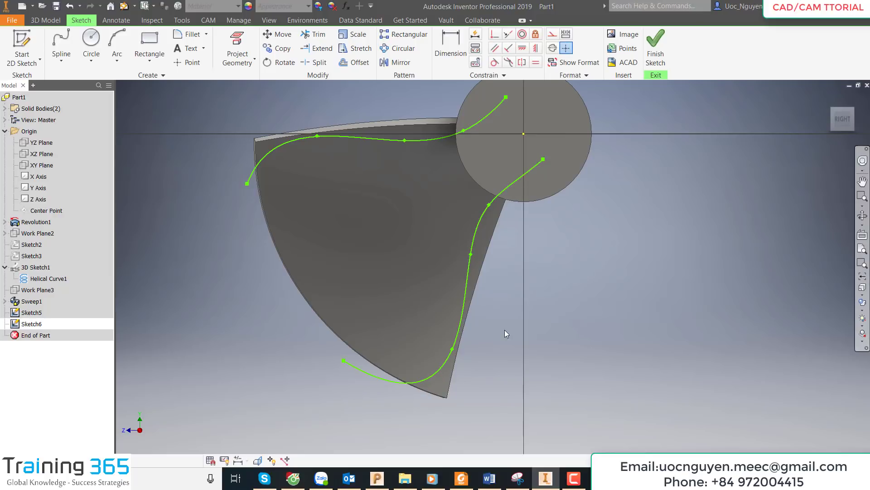
left_click(656, 47)
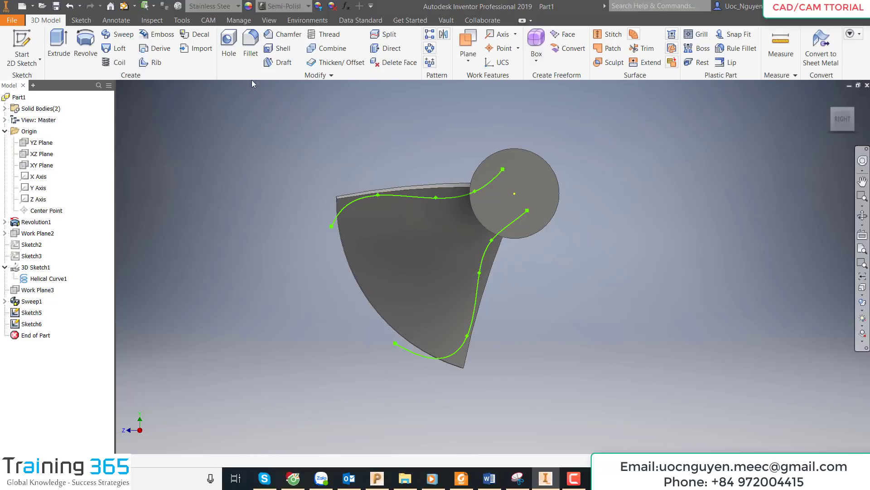
Step: Start a 3D sketch and project the upper spline onto the blade surface
left_click(40, 59)
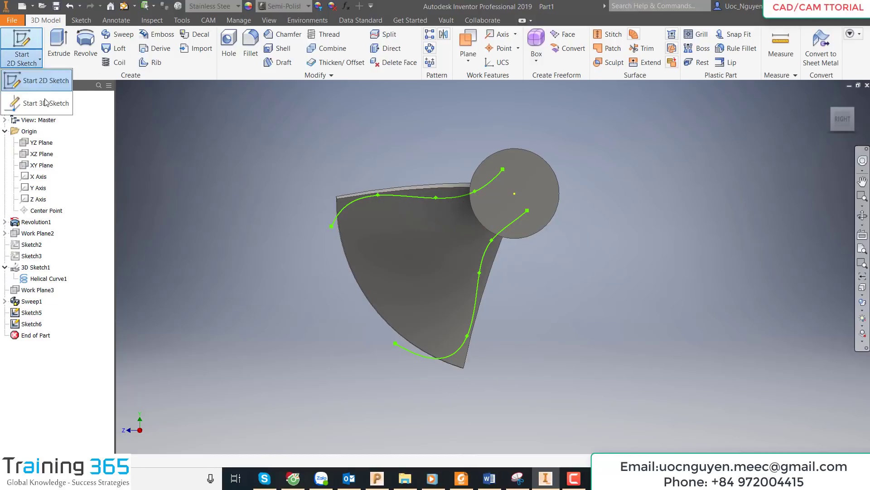
left_click(46, 103)
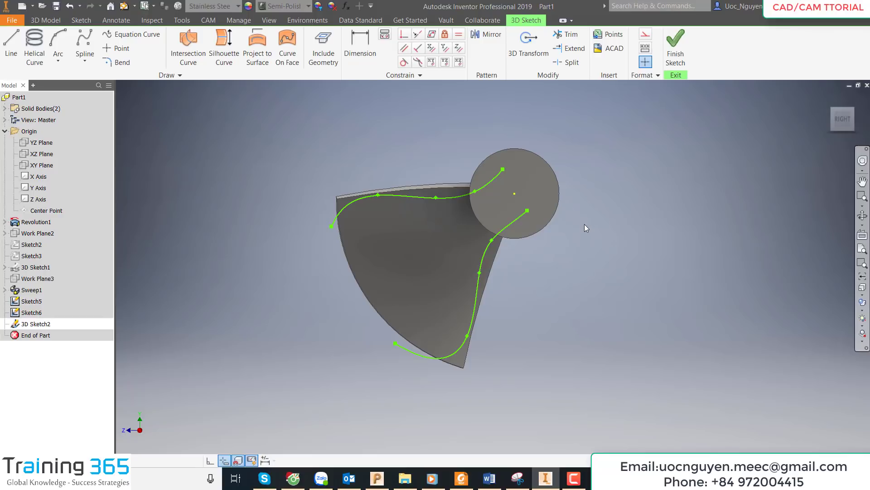
key("F6")
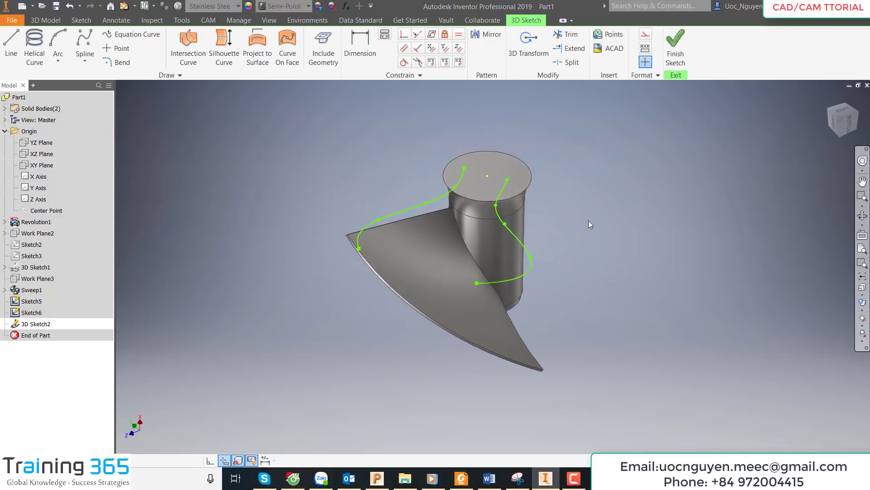
left_click(257, 46)
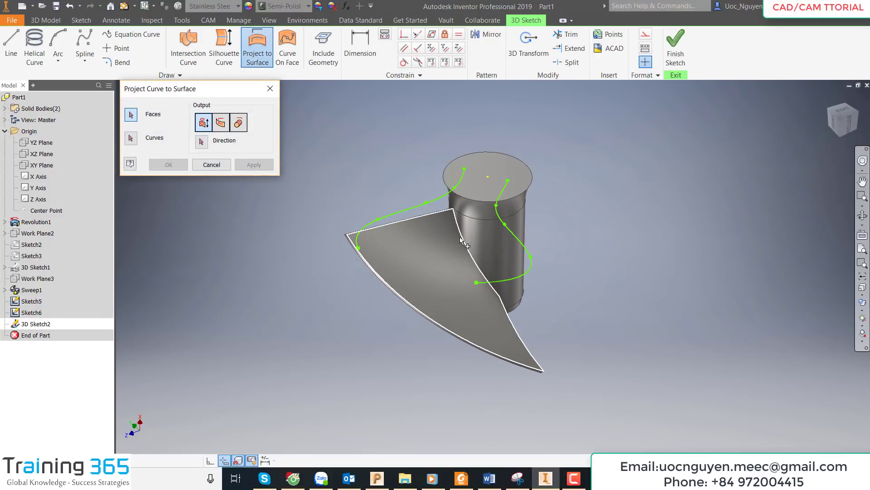
left_click(442, 238)
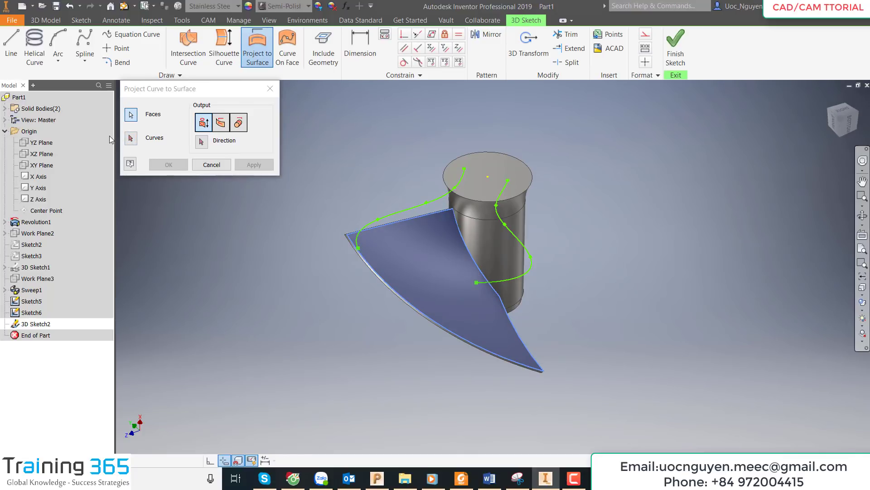
left_click(131, 138)
left_click(434, 203)
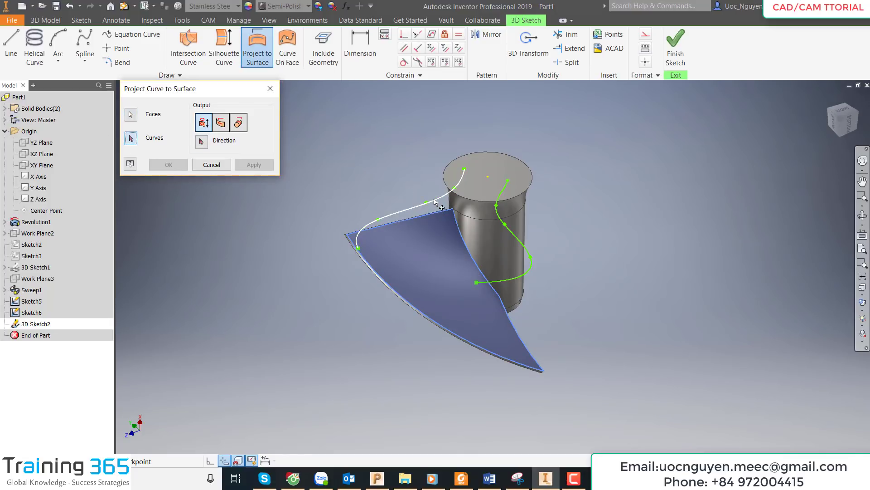
left_click(257, 165)
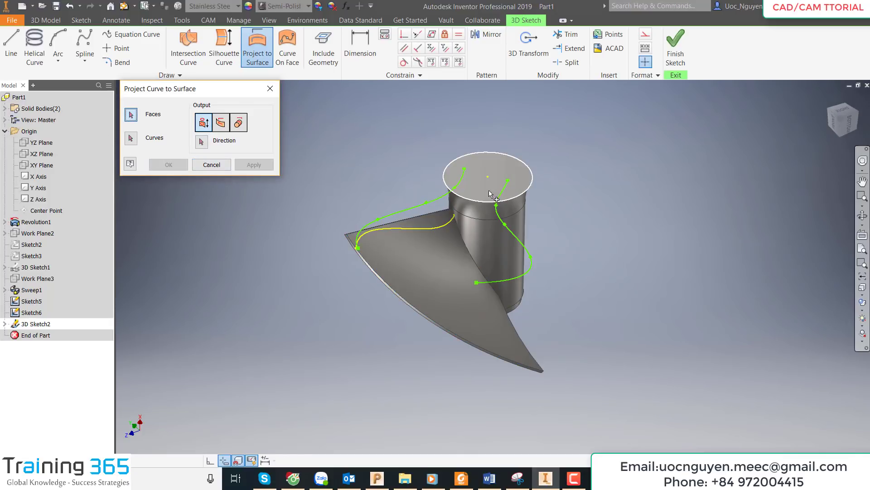
Step: Project the hub-side spline onto the faces along the hub cylinder's axis, then finish the 3D sketch
left_click(444, 243)
left_click(131, 138)
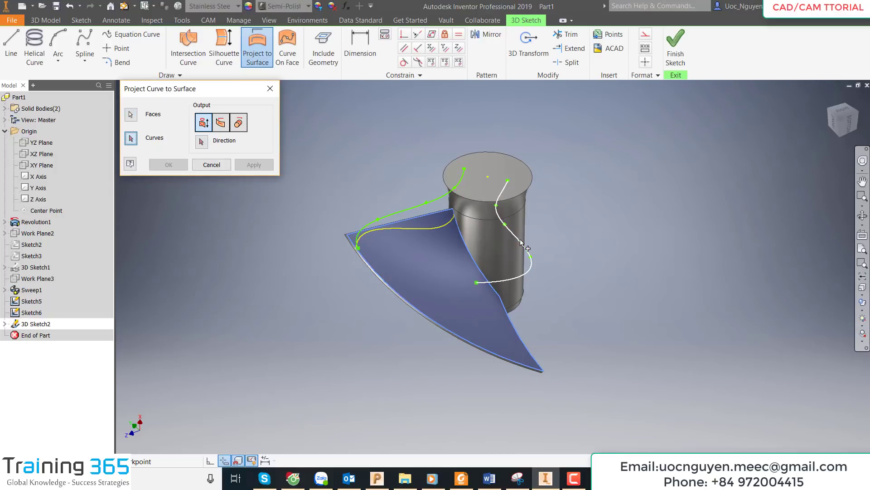
left_click(526, 247)
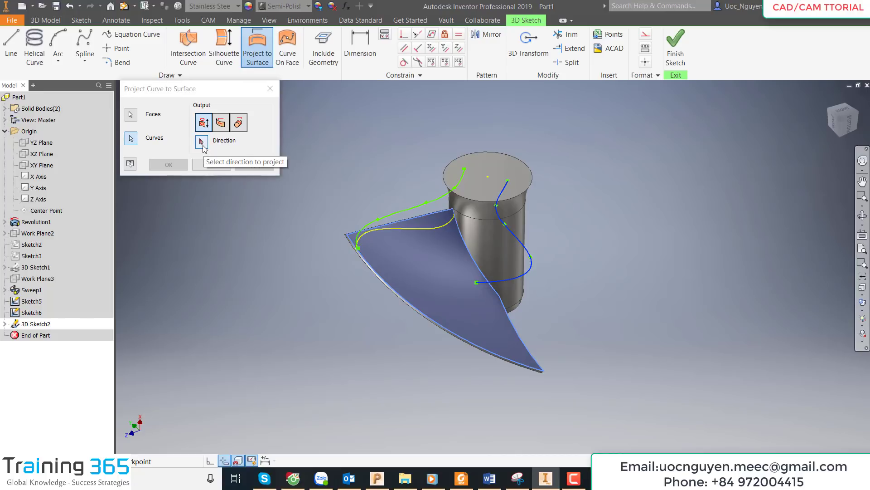
left_click(202, 145)
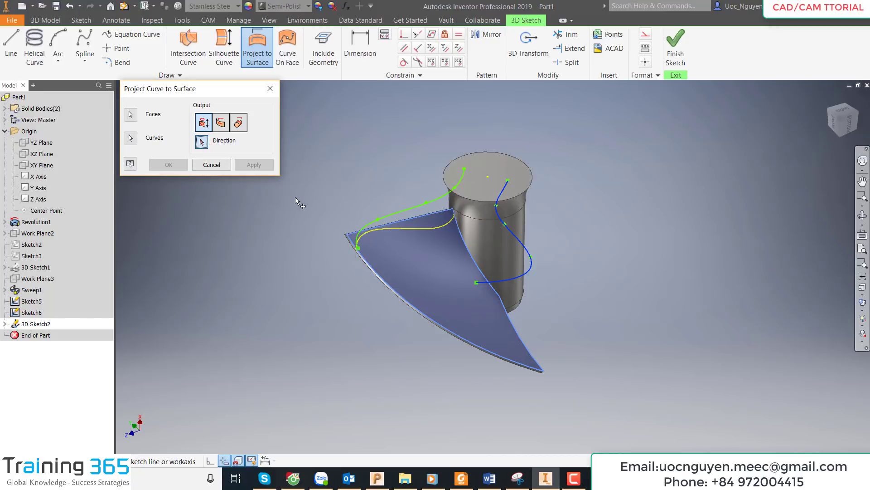
left_click(485, 218)
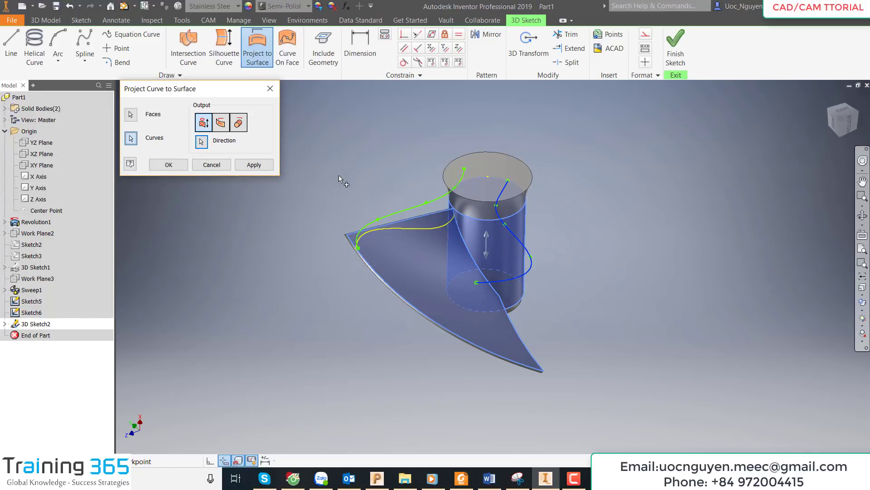
left_click(155, 165)
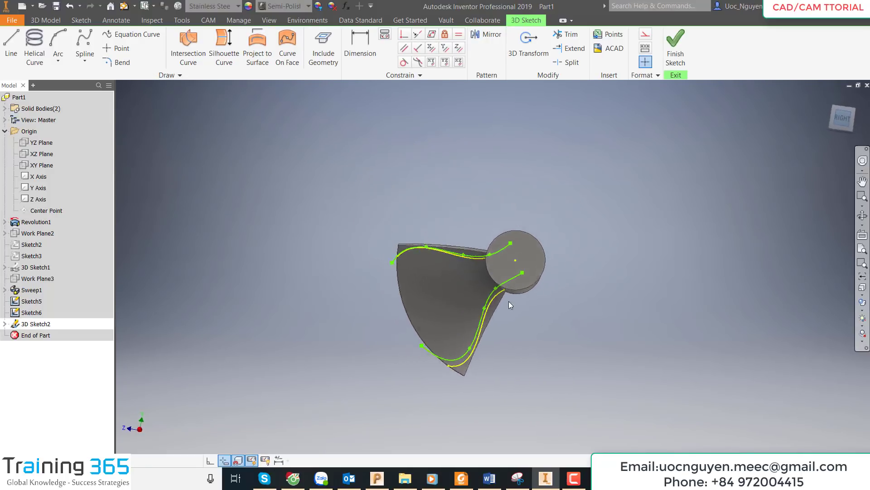
scroll(508, 305, "up", 1)
scroll(507, 314, "up", 3)
scroll(502, 314, "down", 3)
scroll(489, 336, "up", 4)
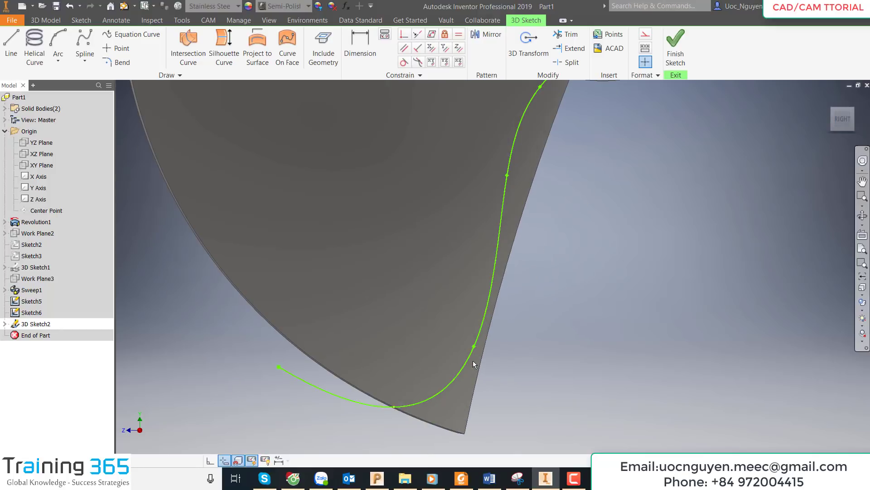
key("F6")
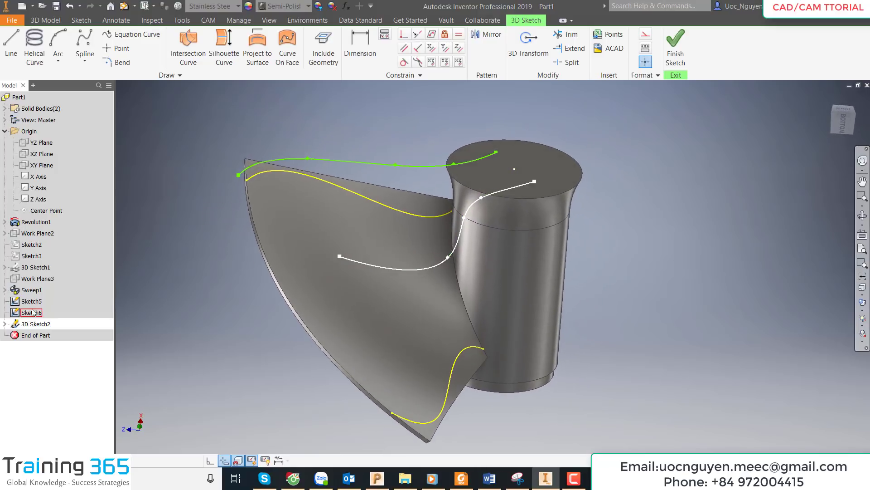
left_click(676, 47)
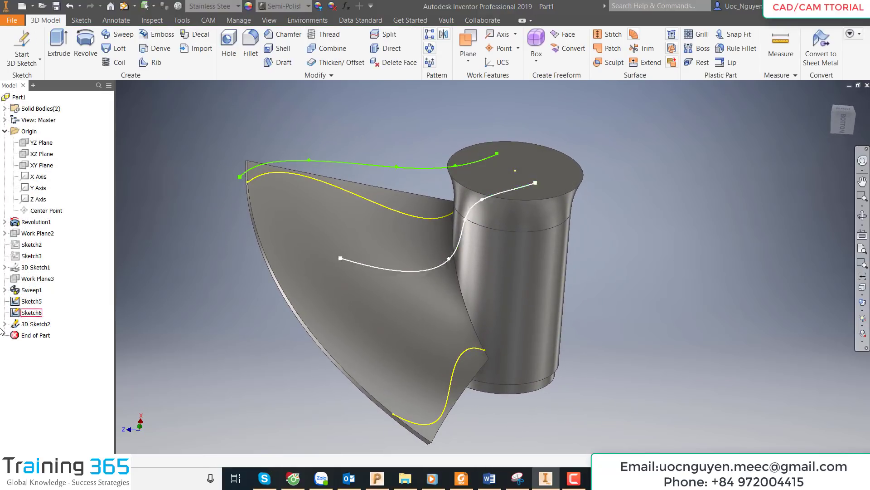
Step: Hide the original 2D sketches Sketch5 and Sketch6
left_click(31, 302)
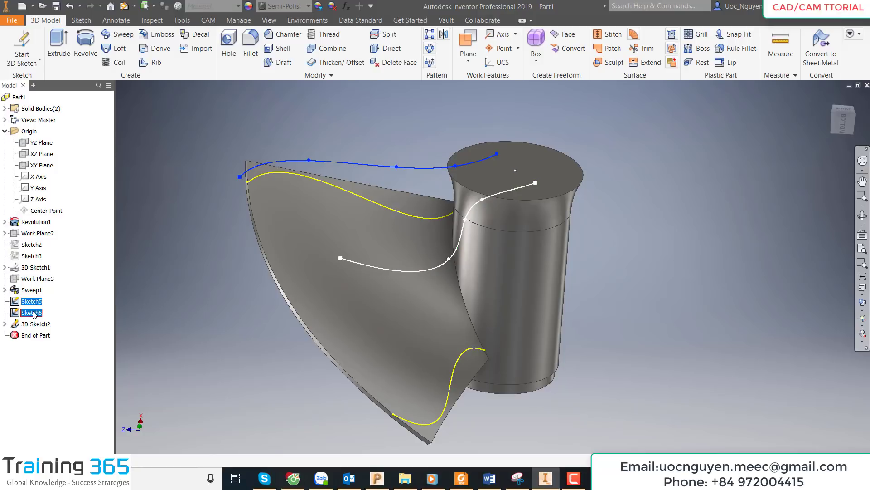
right_click(34, 313)
left_click(57, 389)
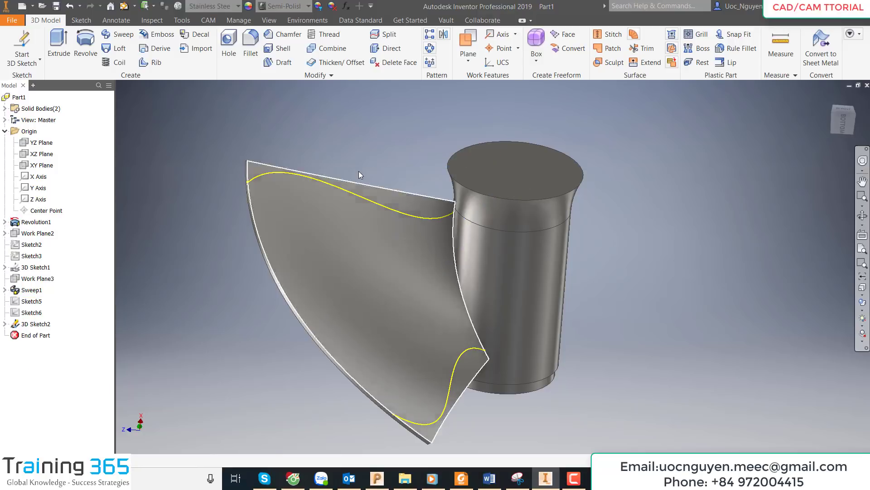
Step: Create Work Plane4 normal to the upper projected curve at its tip and start a sketch on it
left_click(468, 57)
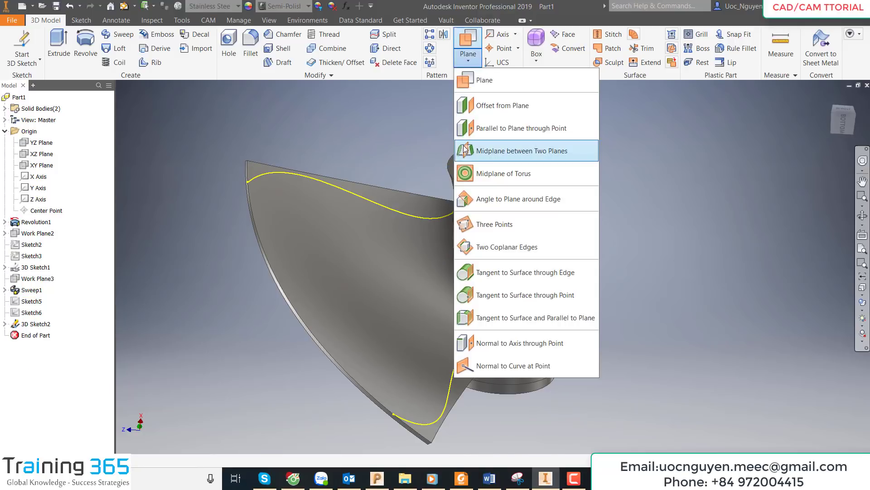
left_click(488, 364)
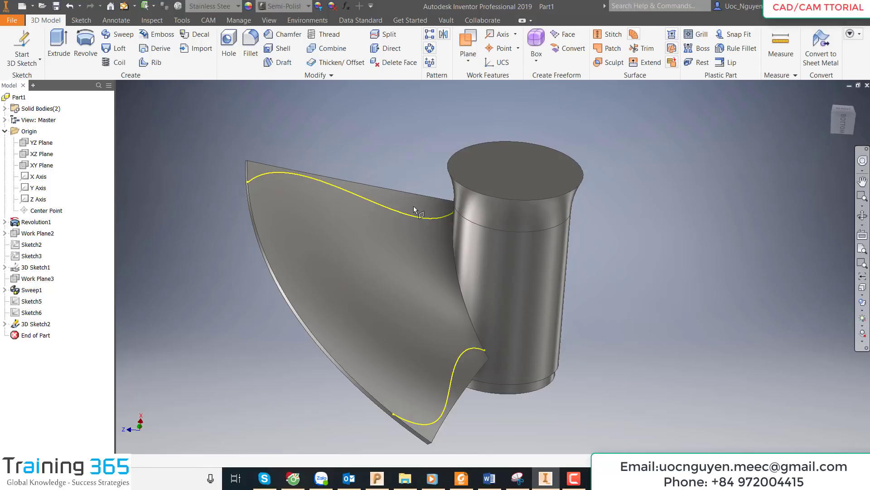
middle_click_drag(413, 206, 311, 209, "shift")
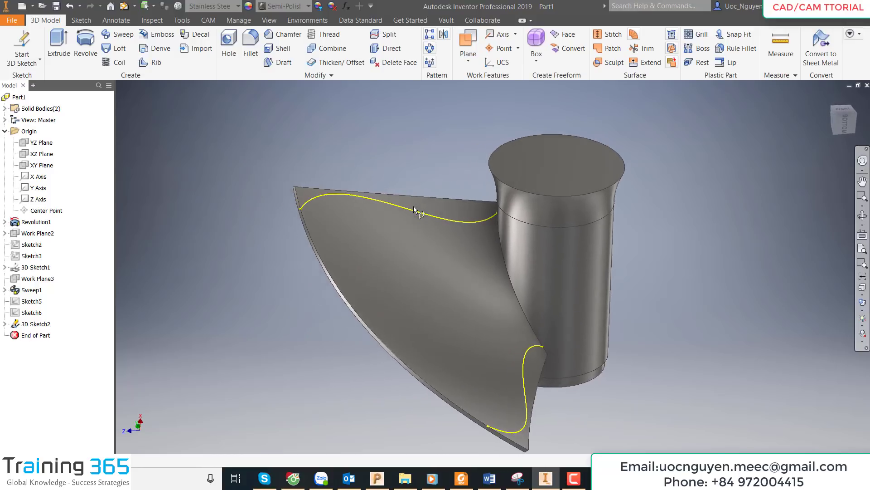
left_click(306, 210)
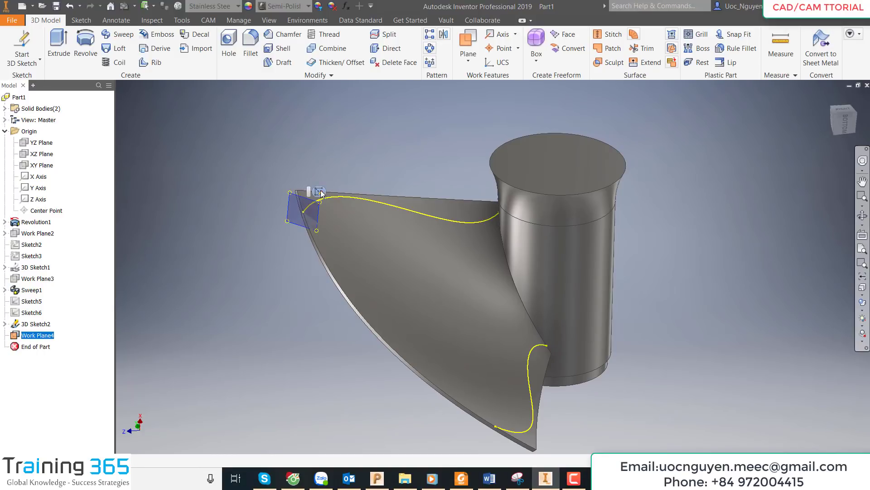
left_click(320, 191)
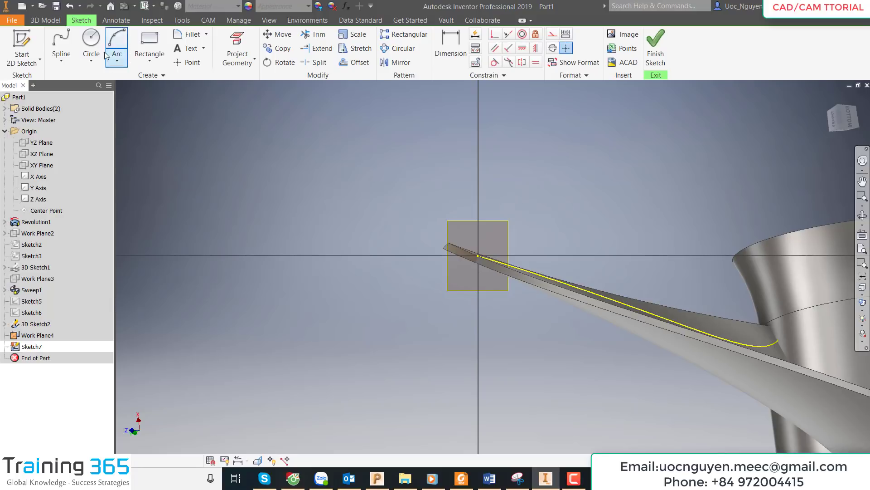
Step: Project the blade's upper edge into Sketch7
left_click(61, 63)
left_click(68, 81)
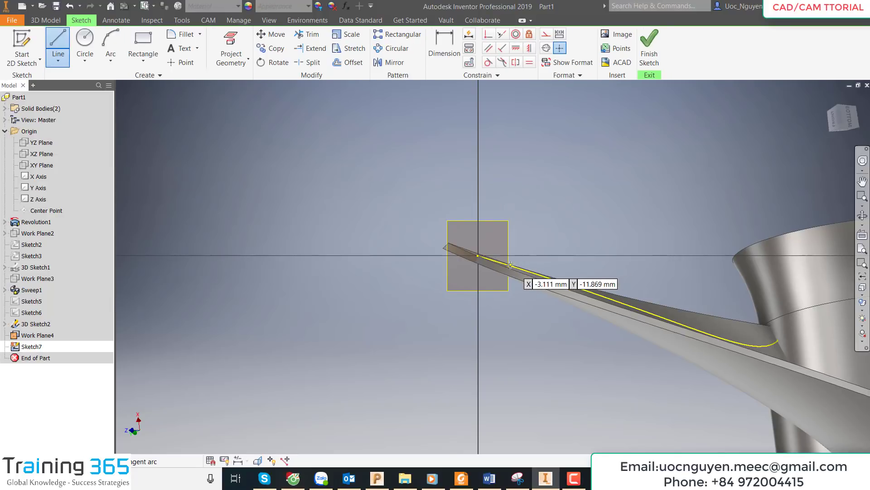
scroll(510, 265, "down", 3)
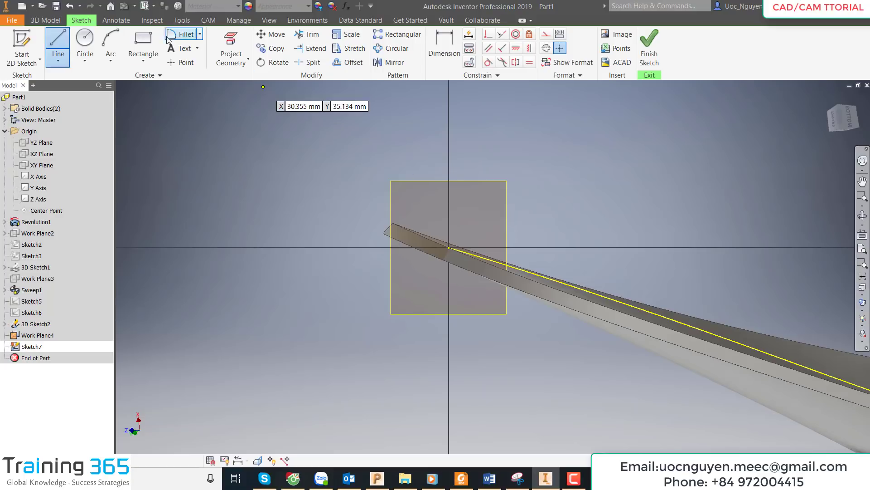
left_click(231, 43)
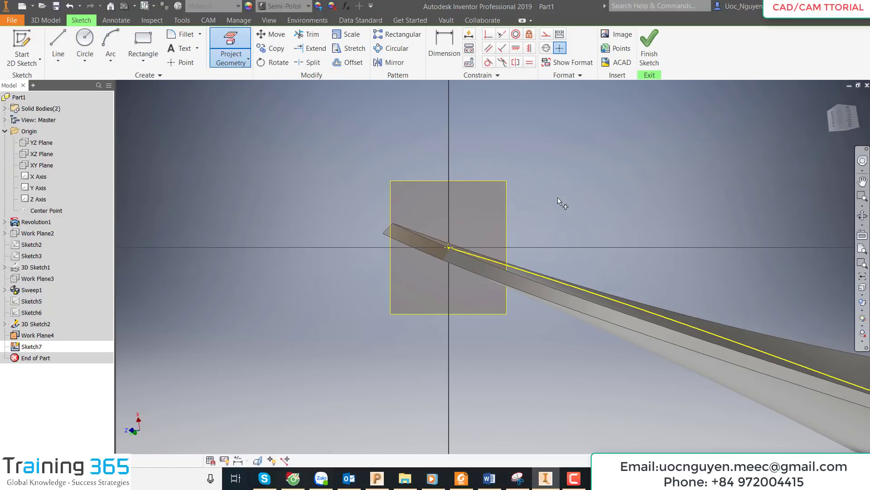
key("Escape")
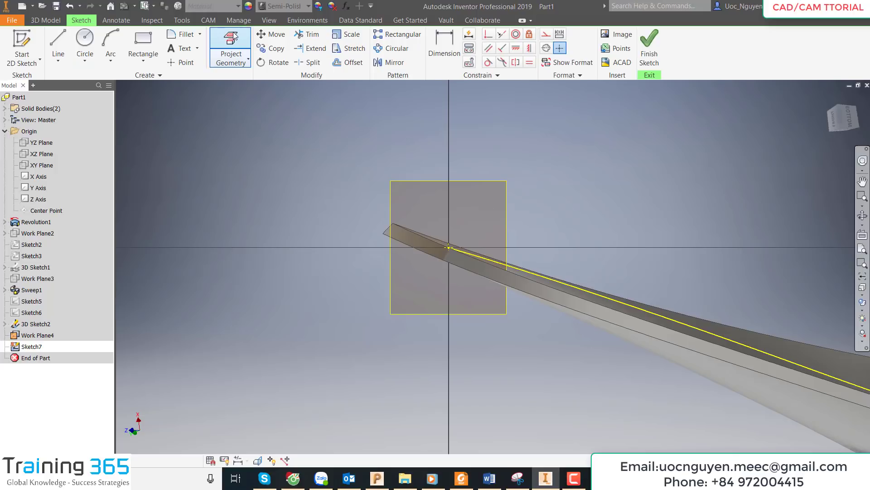
left_click(231, 45)
left_click(424, 235)
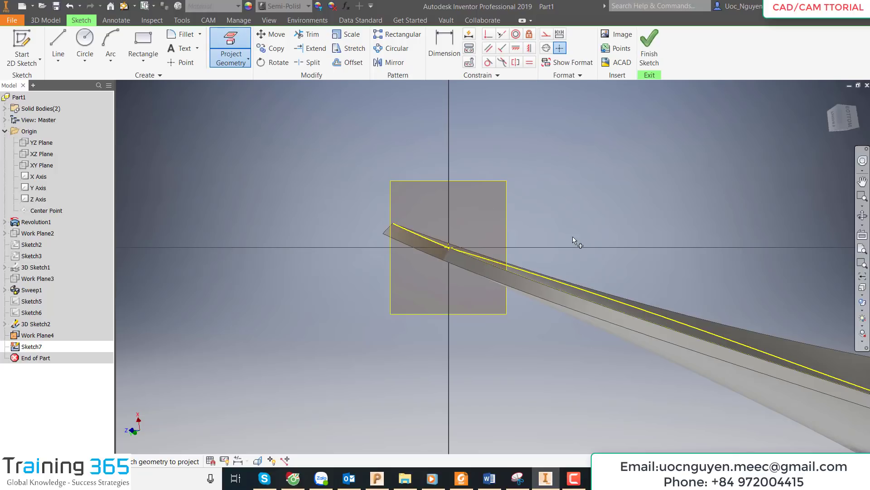
right_click(631, 237)
left_click(673, 206)
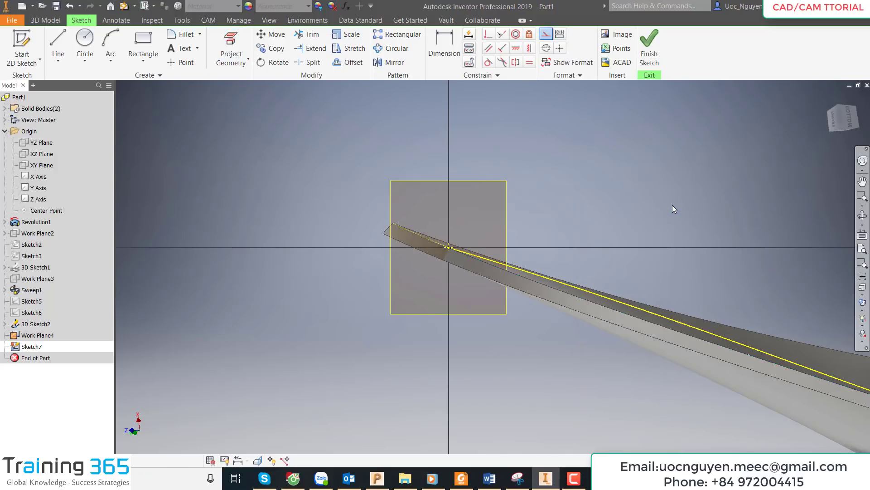
Step: Draw a short line across the blade edge, constrain it through the curve's endpoint, and finish the sketch
left_click(58, 45)
left_click(463, 206)
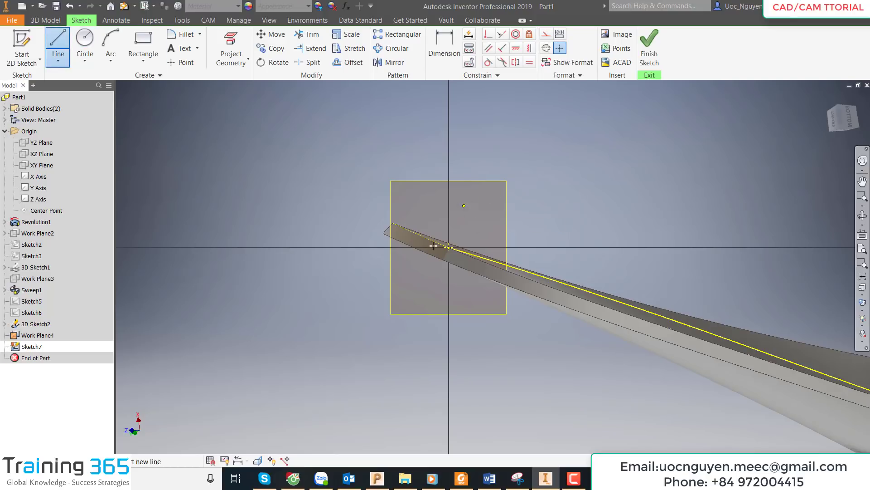
left_click(411, 301)
key("Escape")
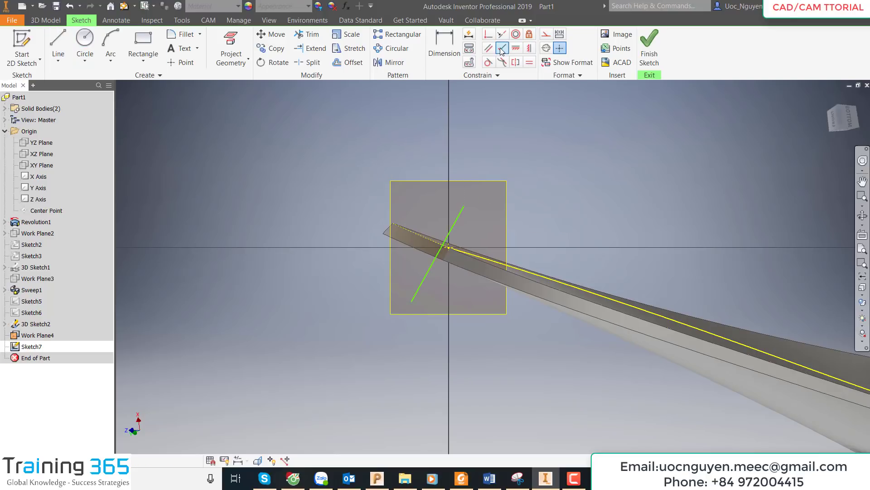
left_click(420, 236)
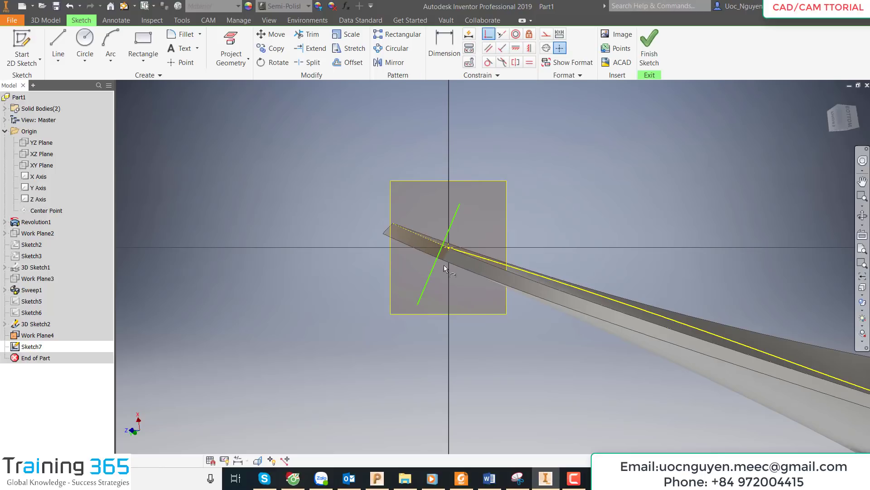
left_click_drag(437, 259, 448, 248)
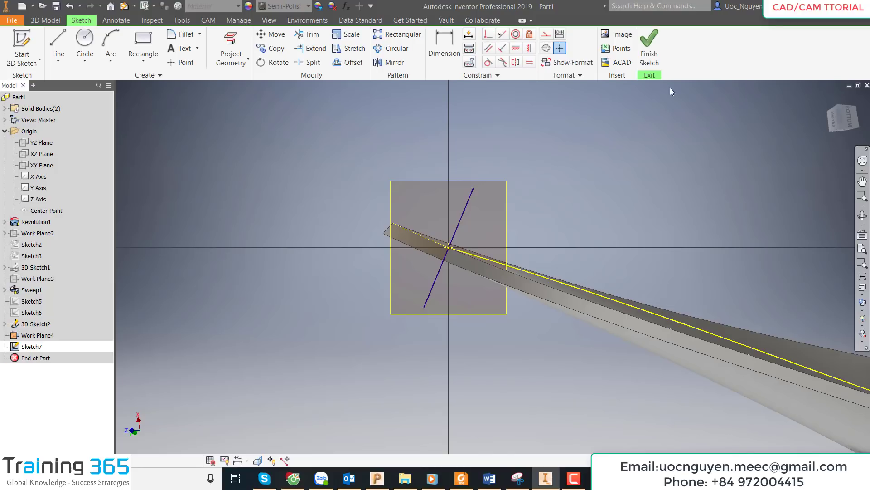
left_click(650, 55)
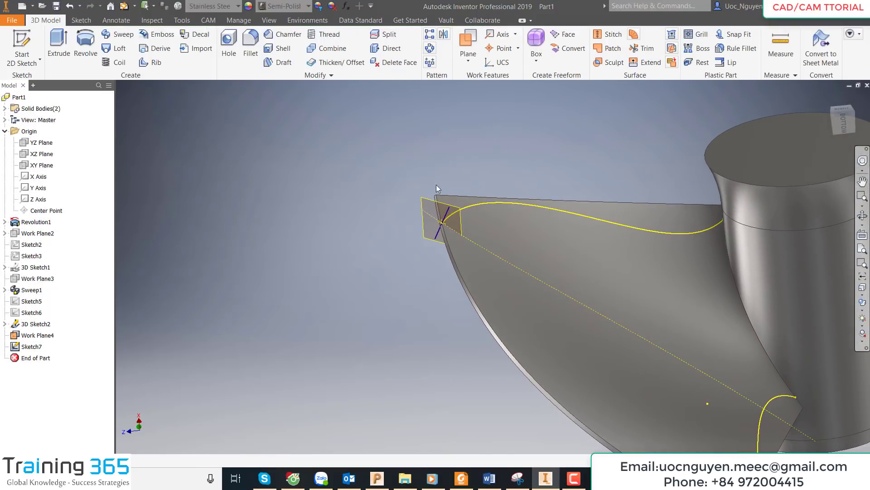
Step: Hide Work Plane4 and sweep the Sketch7 line along the projected blade curve as surface SweepSrf1
right_click(429, 204)
left_click(465, 211)
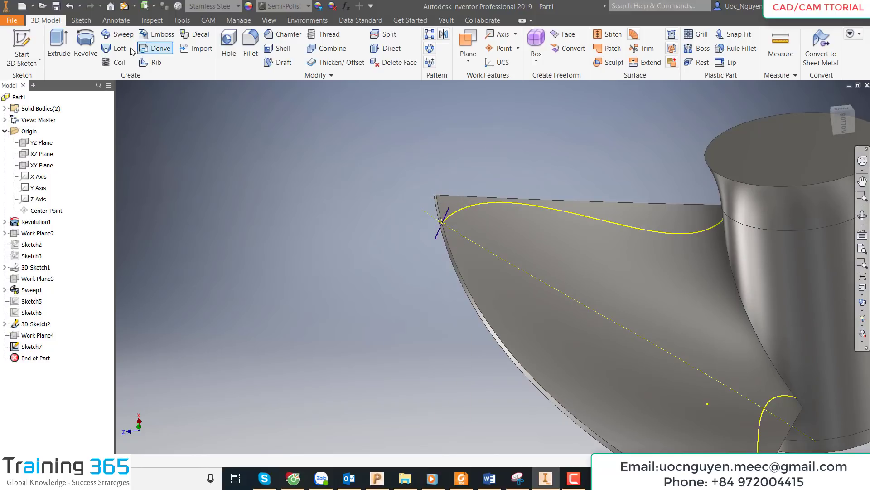
left_click(471, 209)
key("F6")
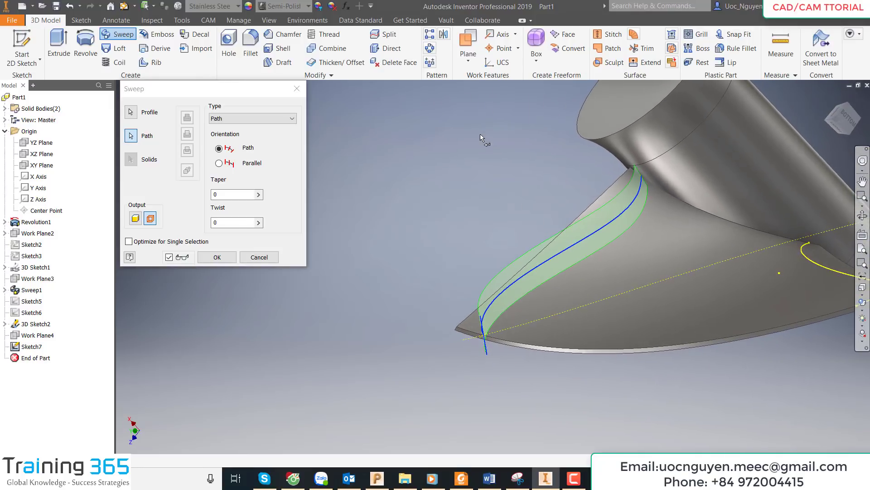
left_click(221, 254)
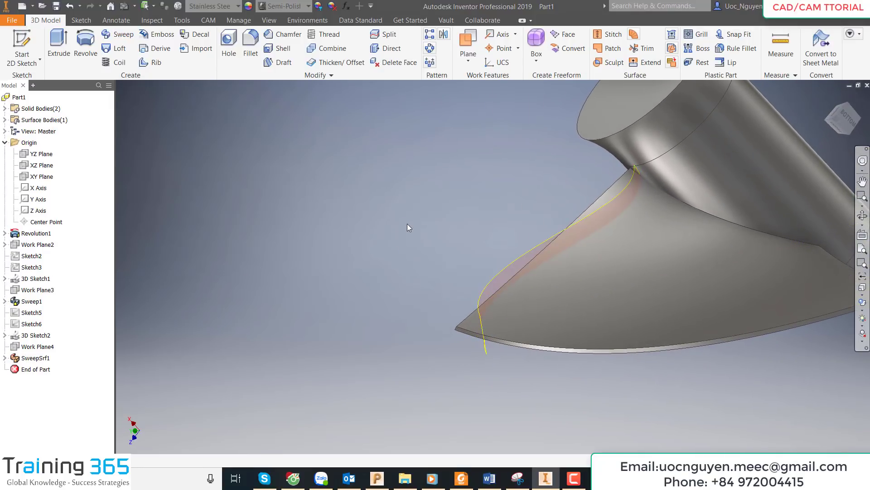
Step: Extend the swept surface's blade-tip edge by 8 mm
left_click(654, 65)
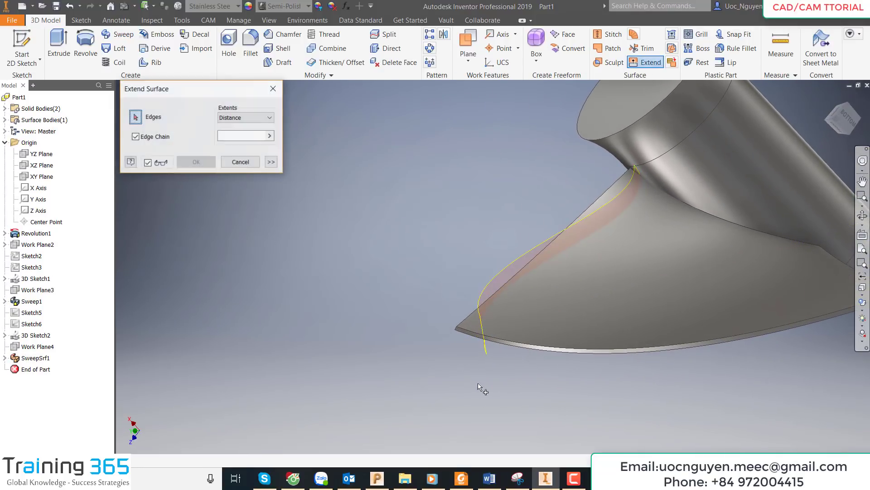
left_click(486, 340)
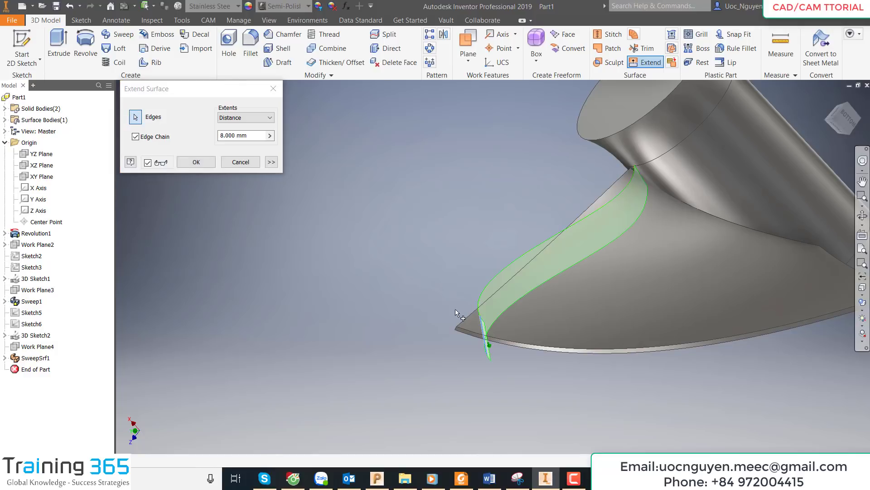
left_click(197, 162)
mouse_move(478, 231)
middle_mouse_down("shift")
mouse_move(591, 198)
mouse_move(629, 77)
middle_mouse_up("shift")
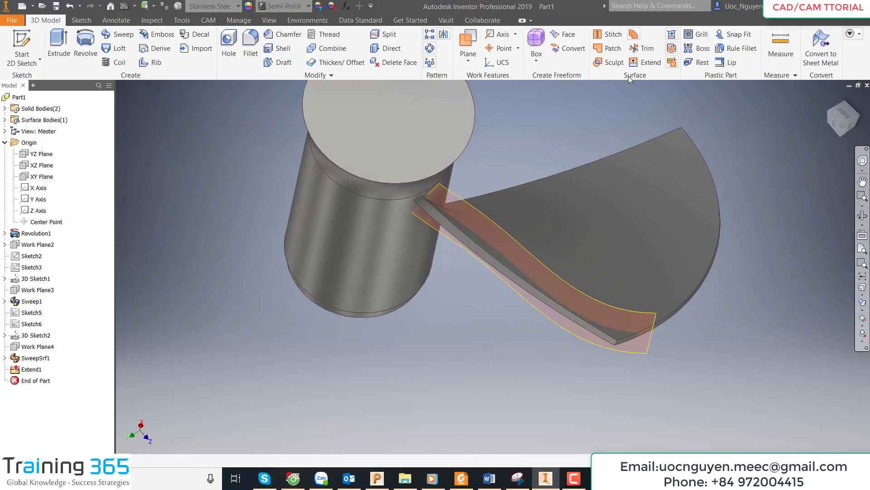
Step: Hide the hub body Solid1 and extend the surface's hub-side edge by 8.25 mm
left_click(646, 62)
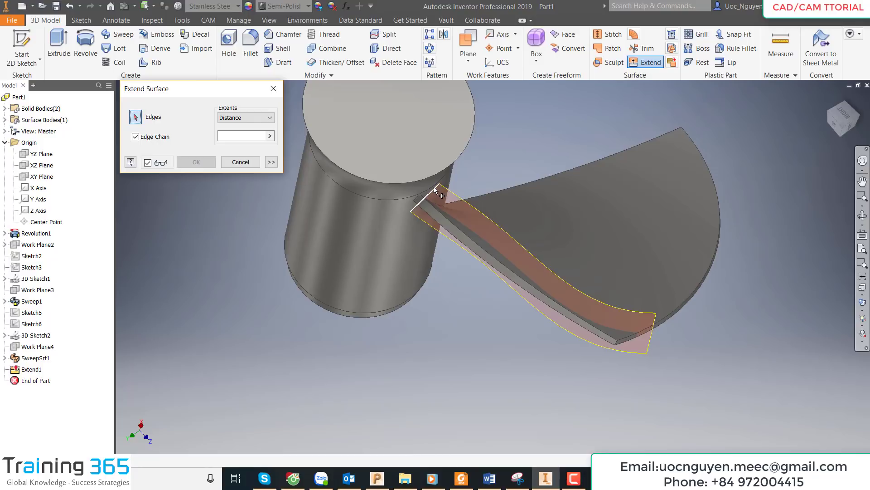
left_click(253, 167)
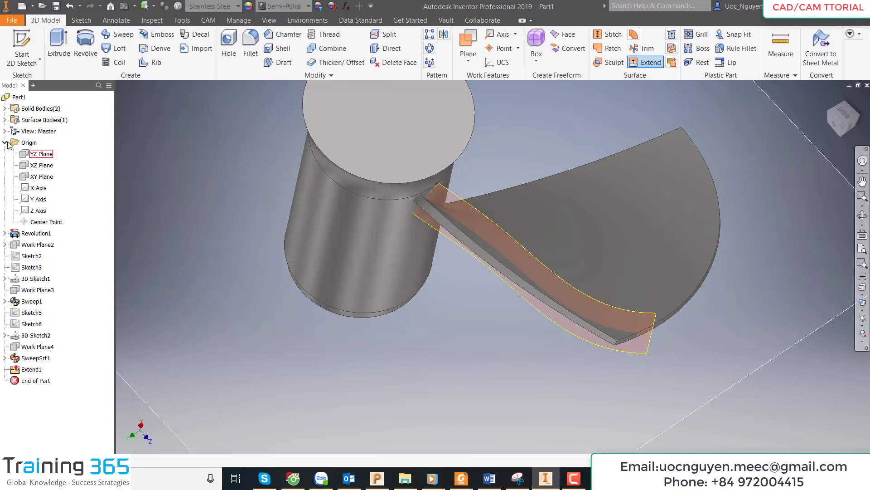
left_click(4, 108)
right_click(36, 126)
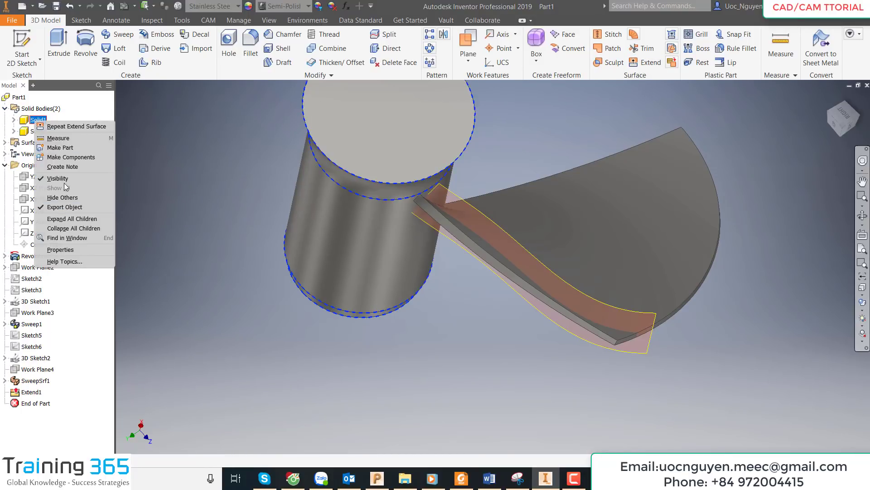
left_click(66, 183)
mouse_move(531, 206)
middle_mouse_down("shift")
mouse_move(513, 240)
mouse_move(518, 226)
middle_mouse_up("shift")
left_click(646, 62)
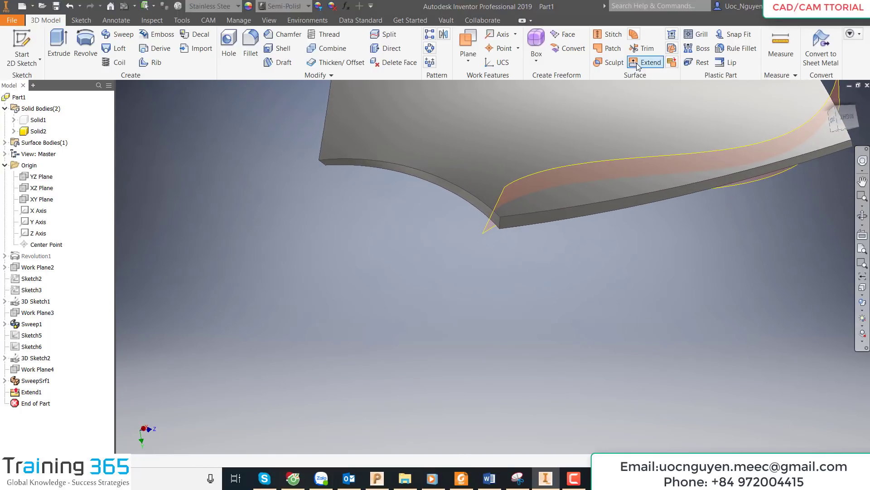
left_click(504, 194)
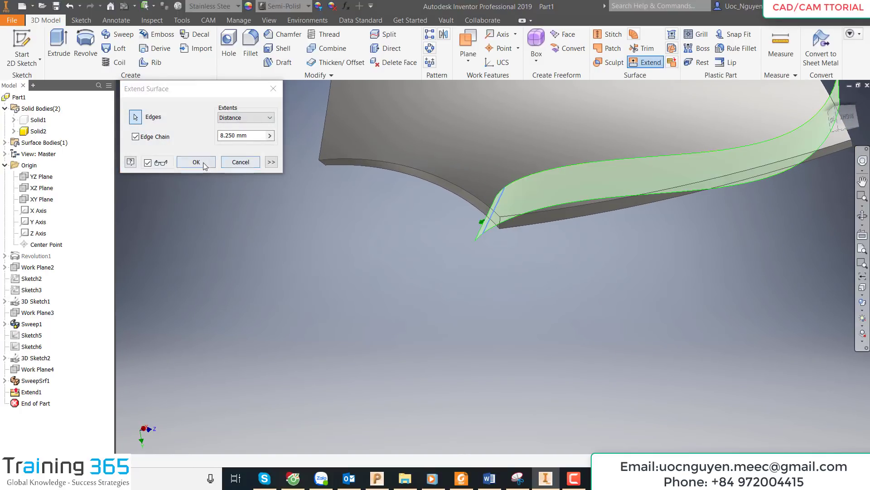
left_click(203, 162)
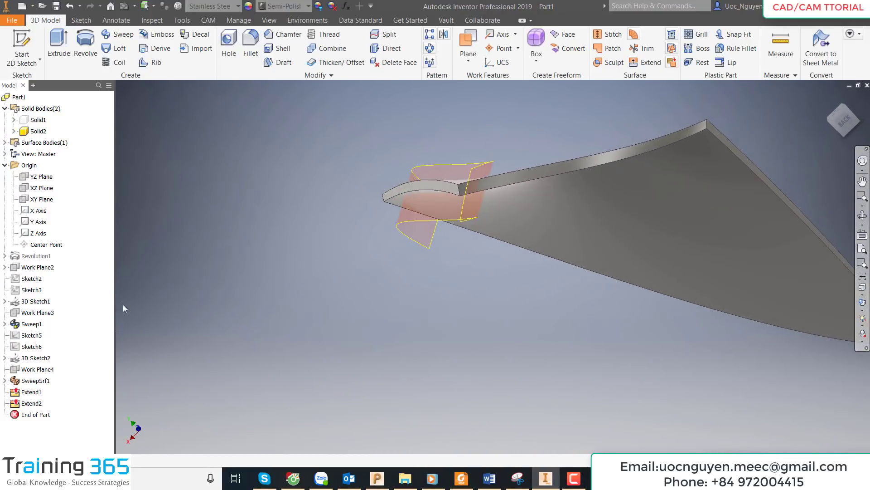
Step: Edit SweepSrf1 to a 30 twist and accept the rebuild despite the failed extensions
right_click(37, 380)
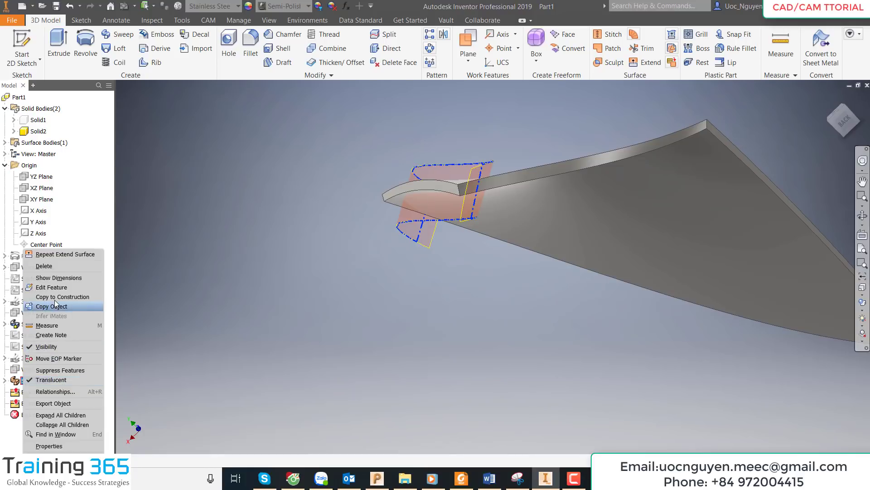
left_click(51, 287)
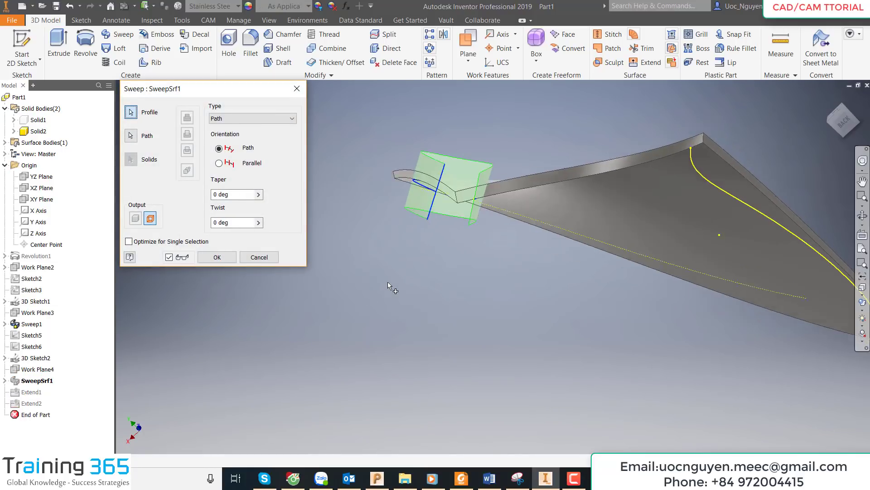
left_click(235, 222)
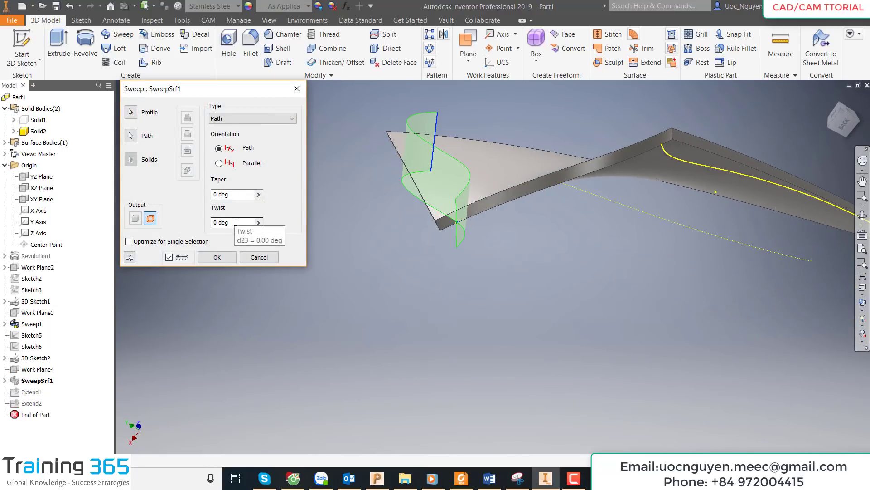
type("45")
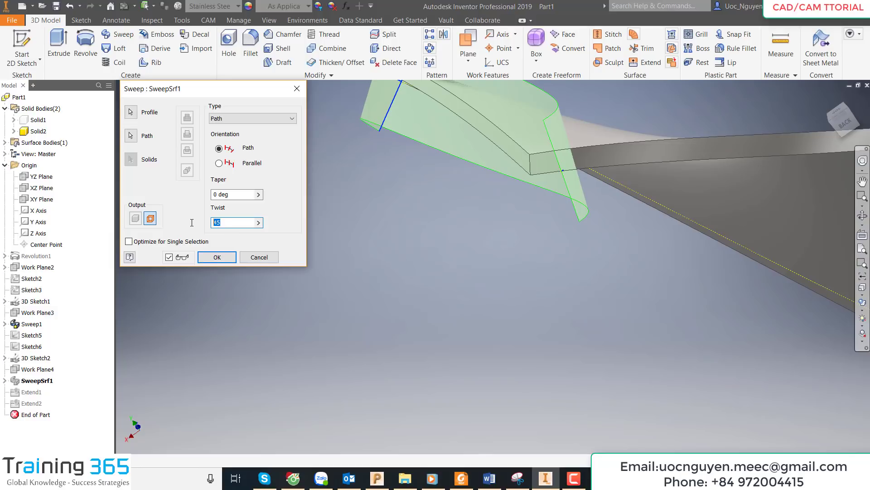
type("40")
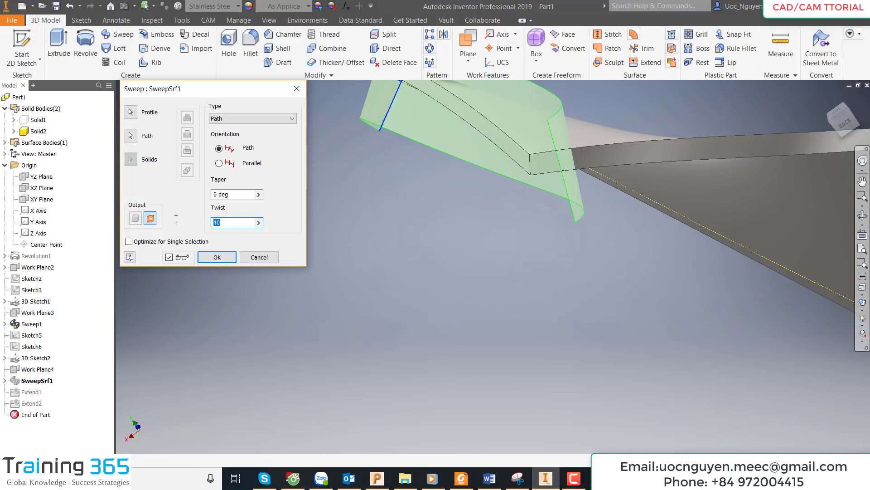
type("35")
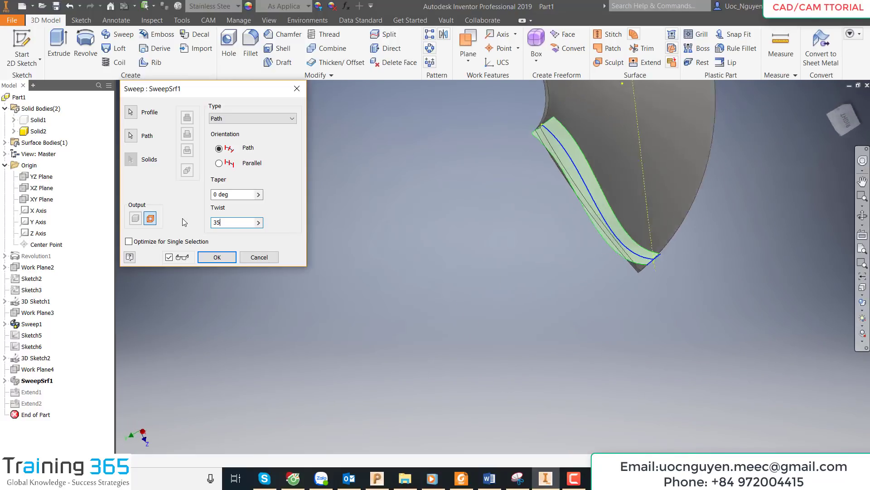
left_click(570, 231)
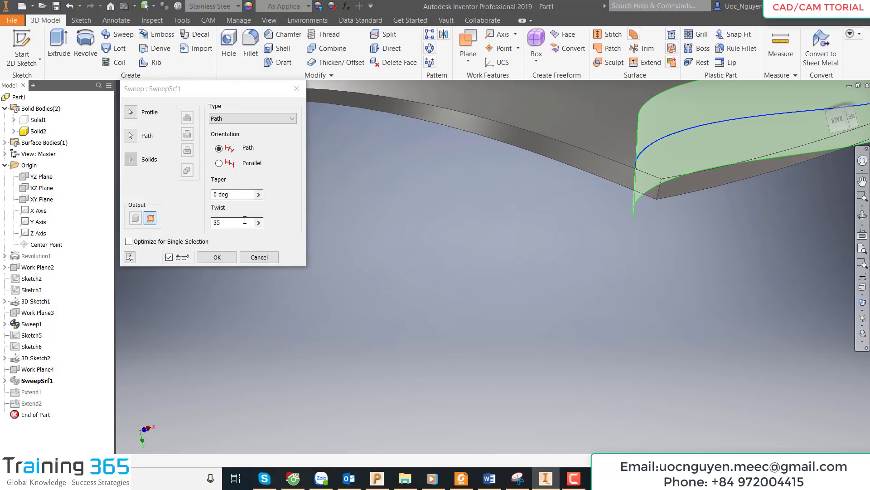
left_click(181, 229)
type("30")
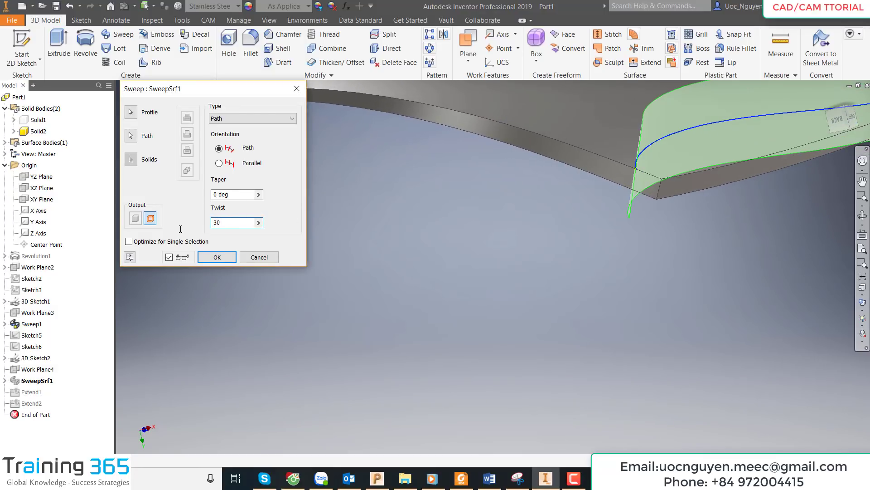
left_click(208, 260)
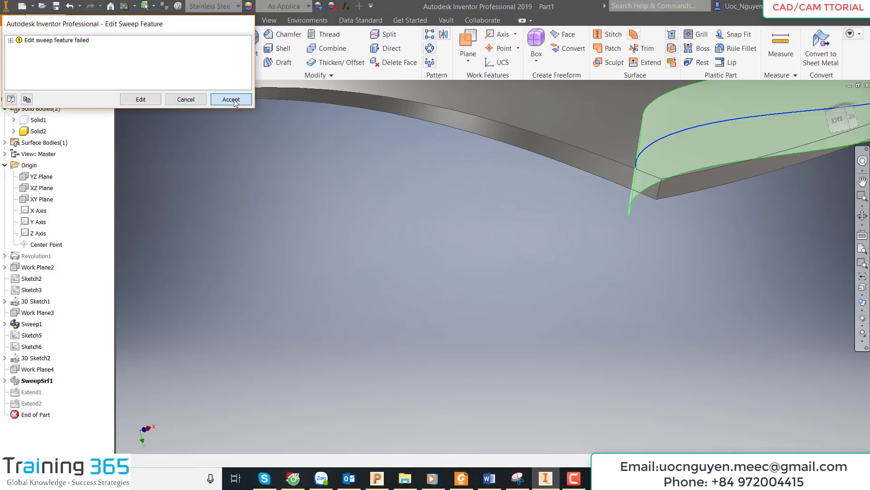
left_click(234, 100)
scroll(360, 302, "up", 4)
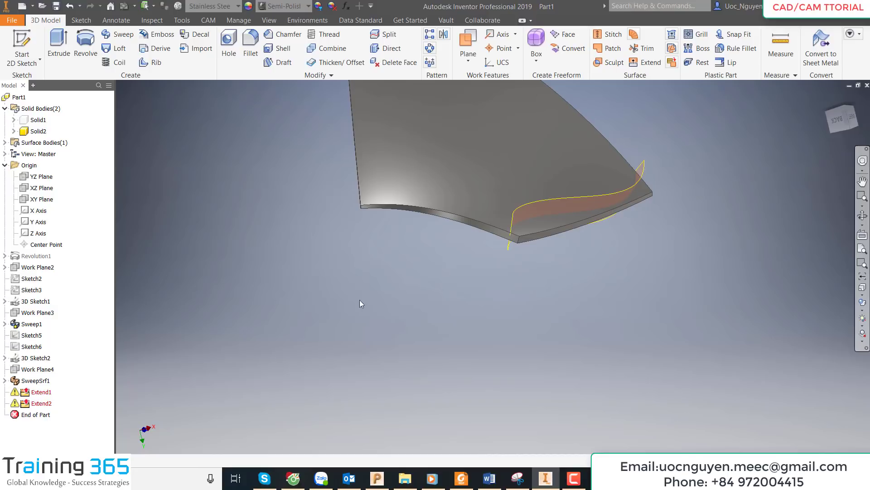
Step: Delete the two failed surface extensions, Extend1 and Extend2
left_click(39, 391)
right_click(43, 403)
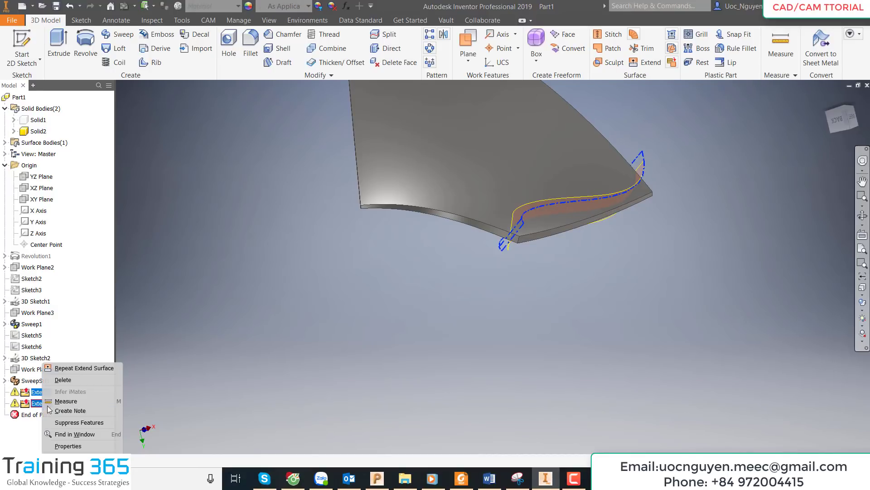
left_click(63, 380)
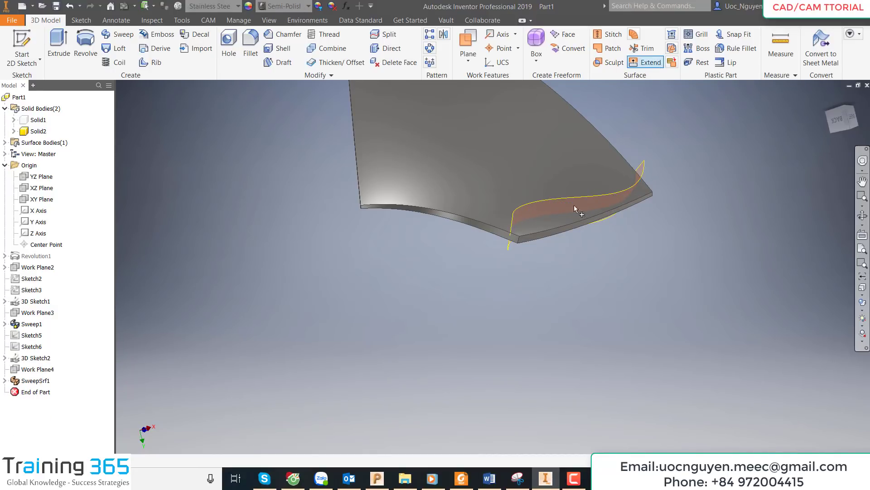
Step: Extend the sweep surface's two end edges by 8 mm and 8.25 mm
left_click(581, 226)
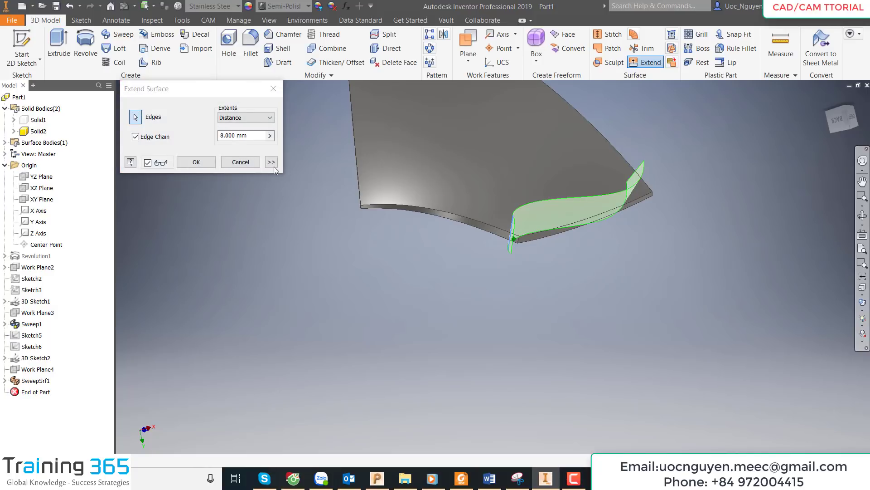
left_click(207, 165)
mouse_move(589, 217)
middle_mouse_down("shift")
mouse_move(684, 200)
mouse_move(680, 210)
middle_mouse_up("shift")
left_click(643, 62)
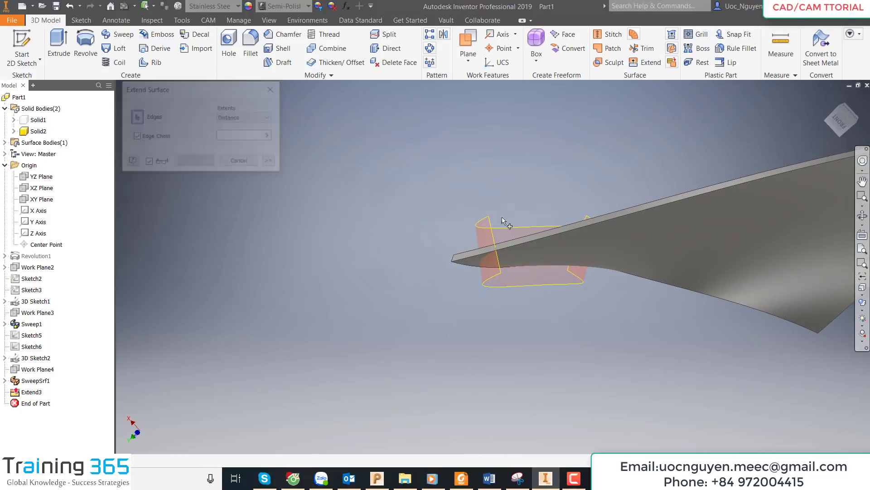
left_click(502, 221)
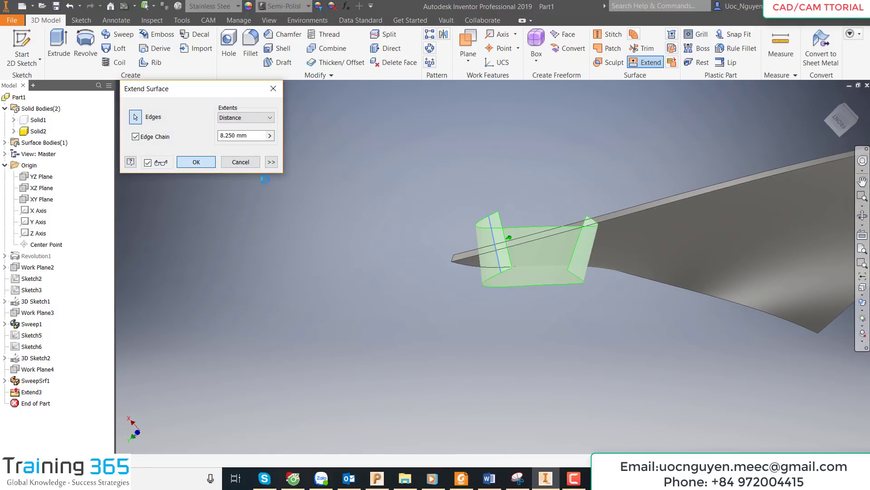
key("F6")
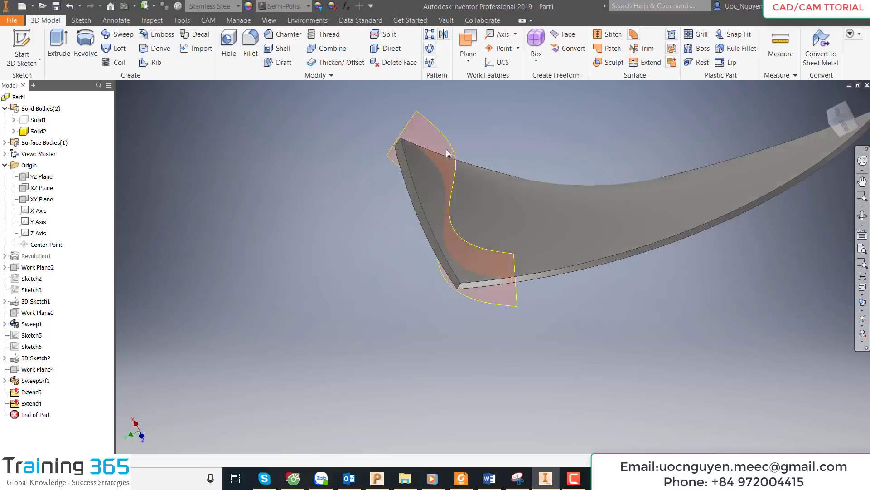
Step: Split blade body Solid2 using SweepSrf1 as the tool, then hide SweepSrf1
left_click(386, 34)
left_click(375, 165)
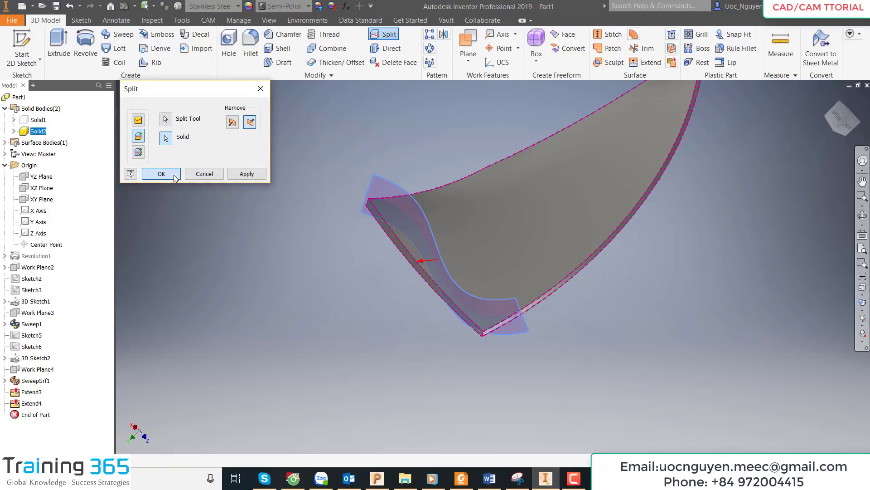
left_click(161, 173)
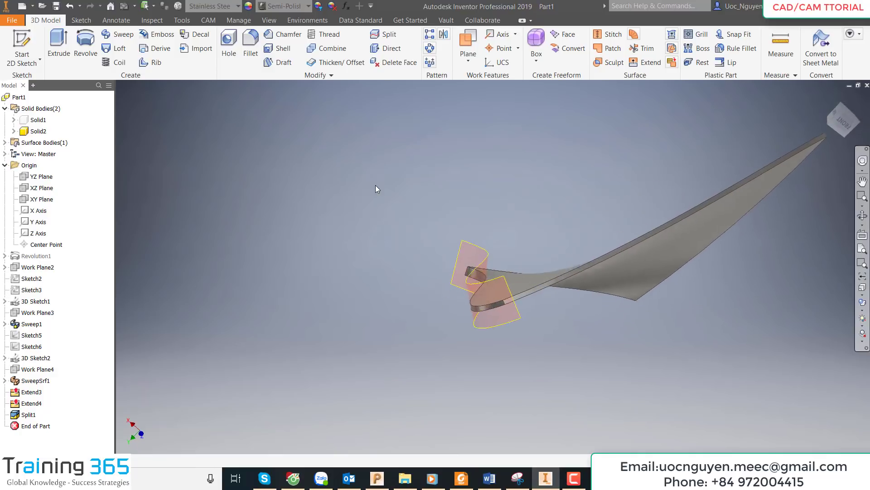
right_click(36, 380)
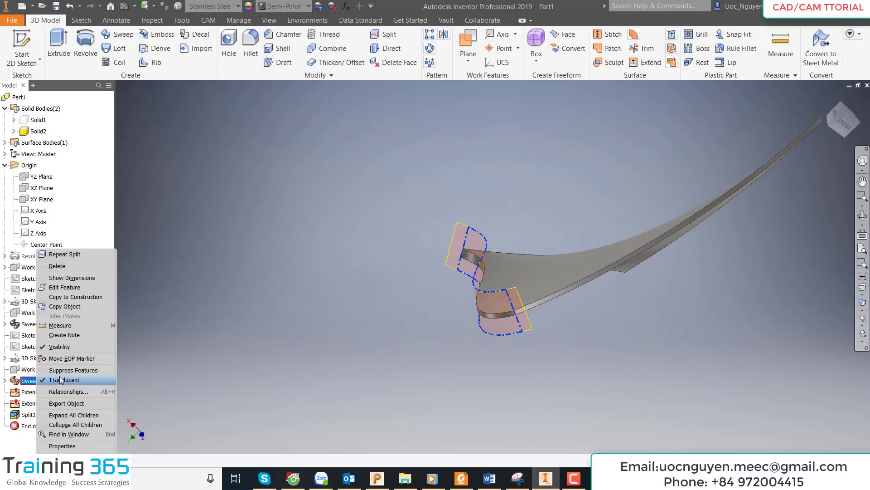
left_click(71, 351)
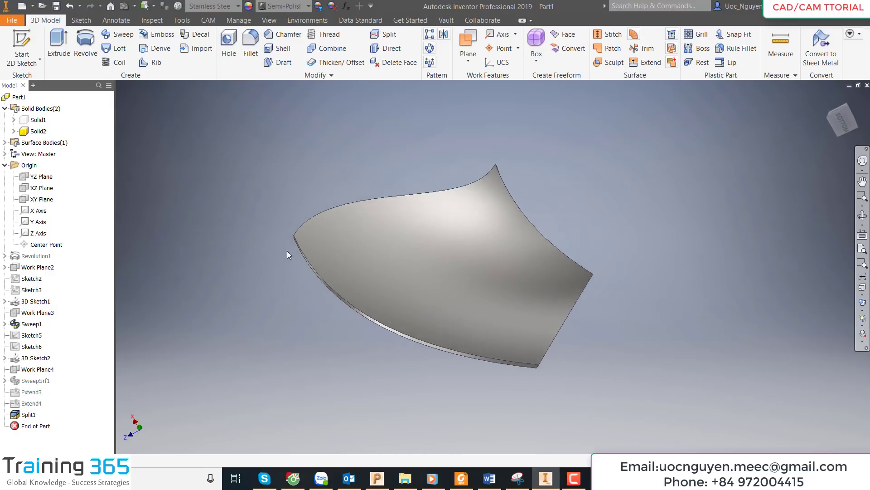
Step: Make 3D Sketch2's edge curves visible and view the blade from above
right_click(34, 362)
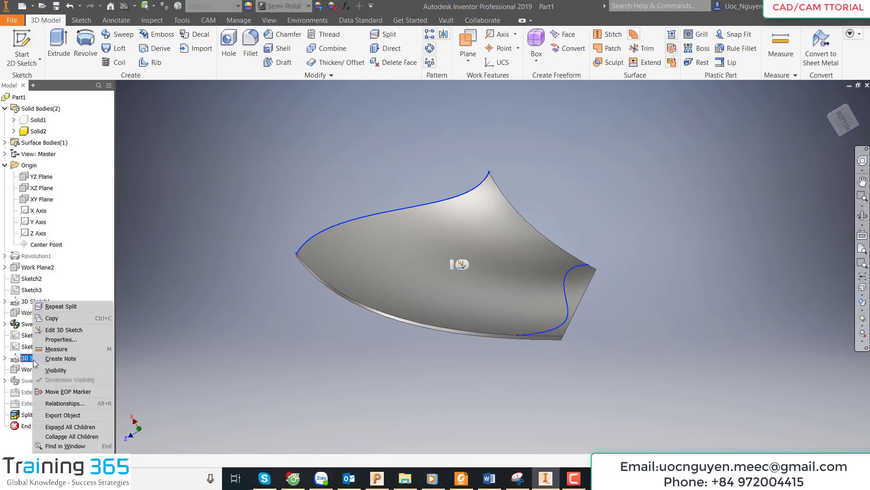
left_click(57, 375)
middle_click_drag(717, 238, 665, 263, "shift")
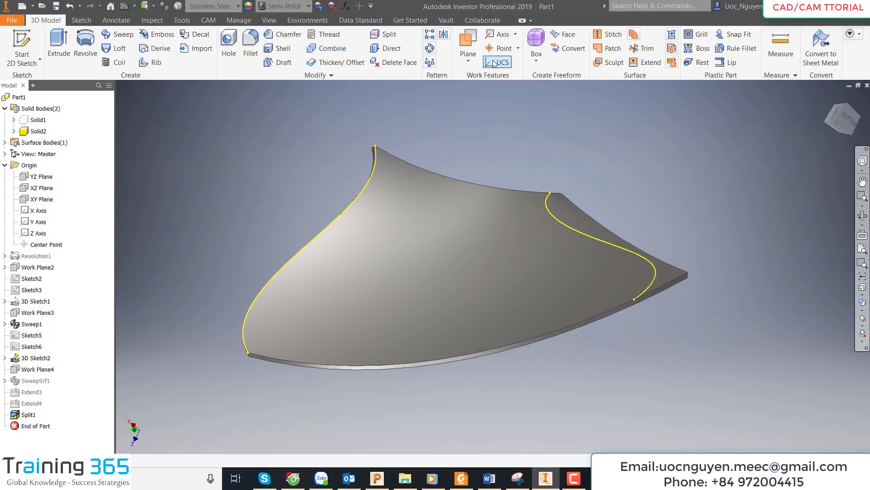
Step: Add Work Plane5 normal to the right-hand curve at its end and sketch on it
left_click(468, 54)
left_click(489, 366)
left_click(640, 293)
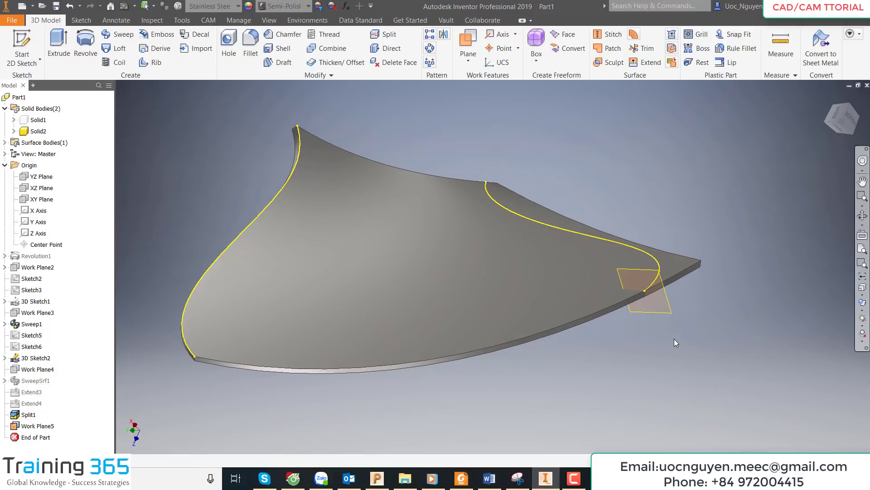
left_click(640, 269)
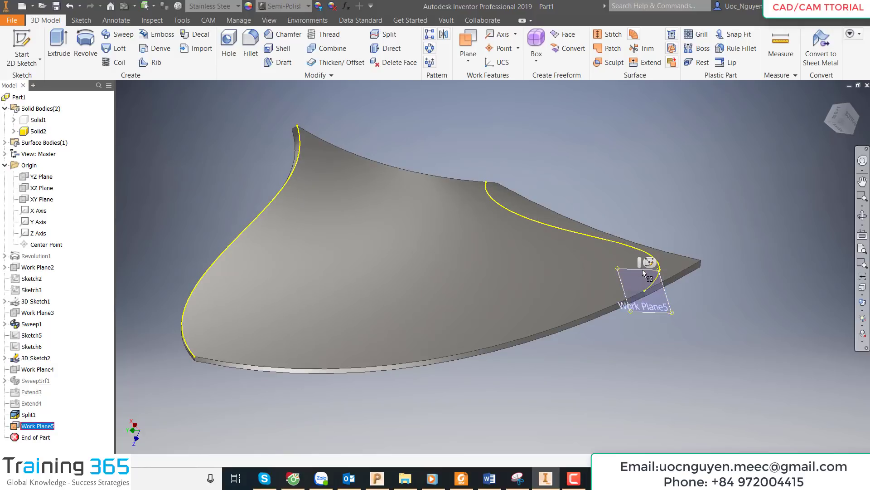
left_click(649, 263)
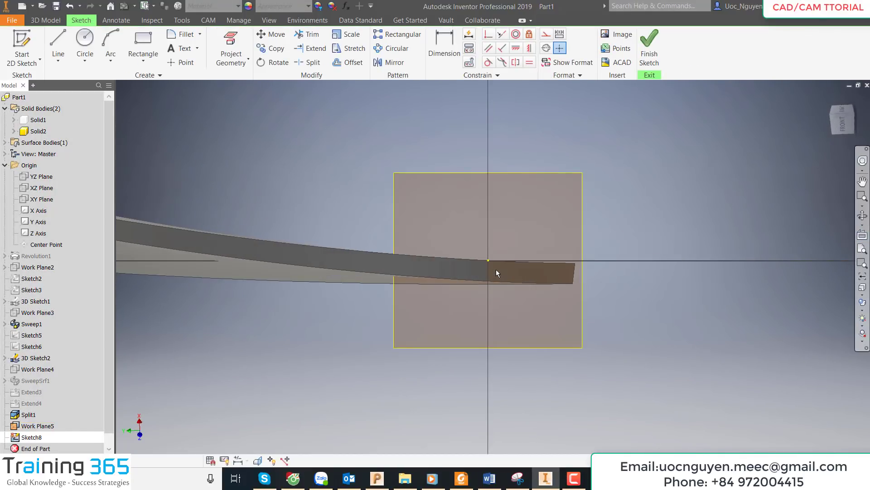
Step: Draw a vertical line on Work Plane5 across the curve's end point
left_click(58, 46)
left_click(488, 188)
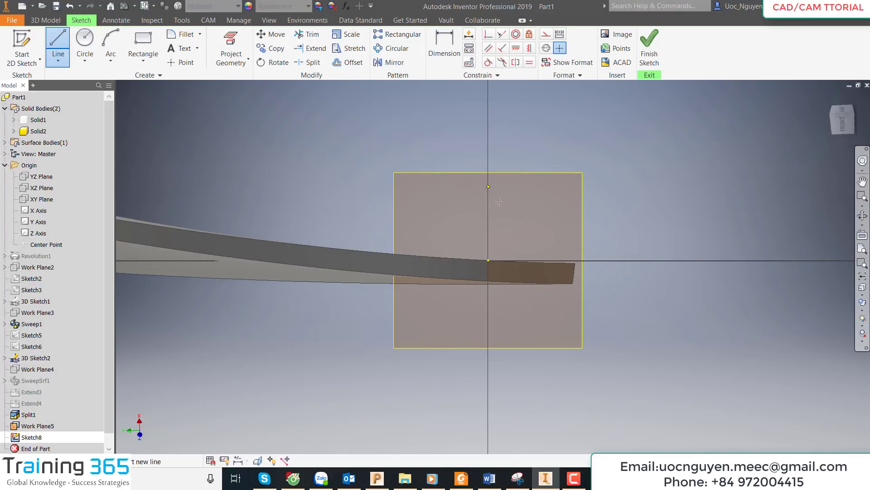
left_click(490, 341)
key("Escape")
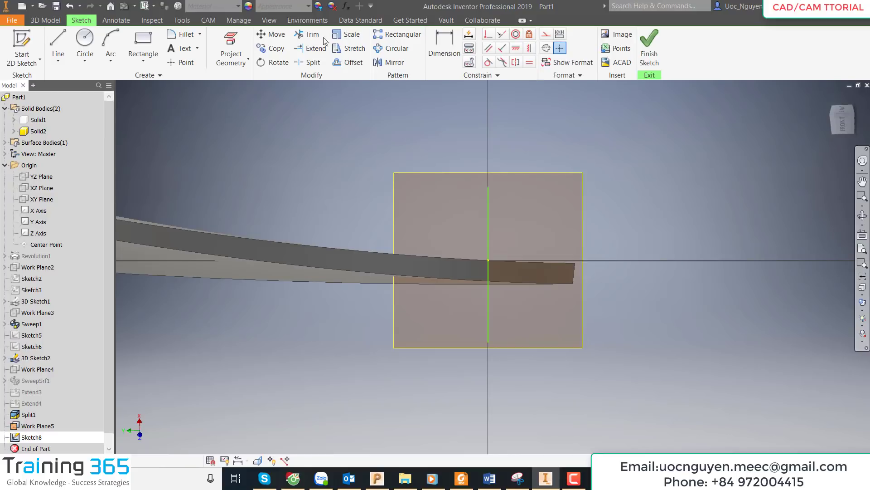
Step: Constrain the vertical line coincident with the curve's centre point
left_click(231, 45)
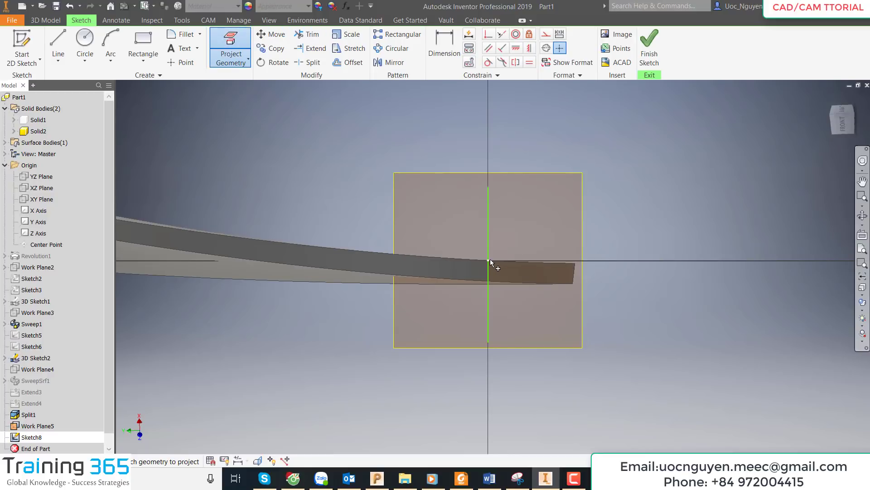
left_click(488, 34)
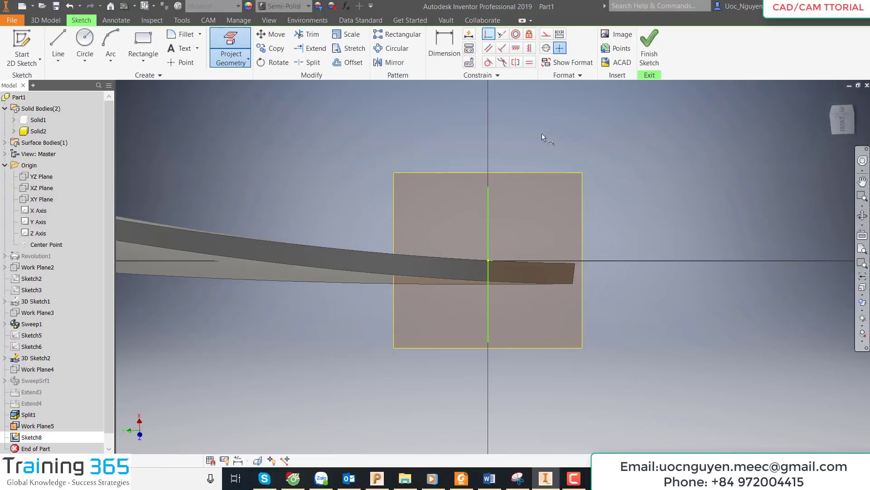
left_click(494, 274)
left_click(490, 261)
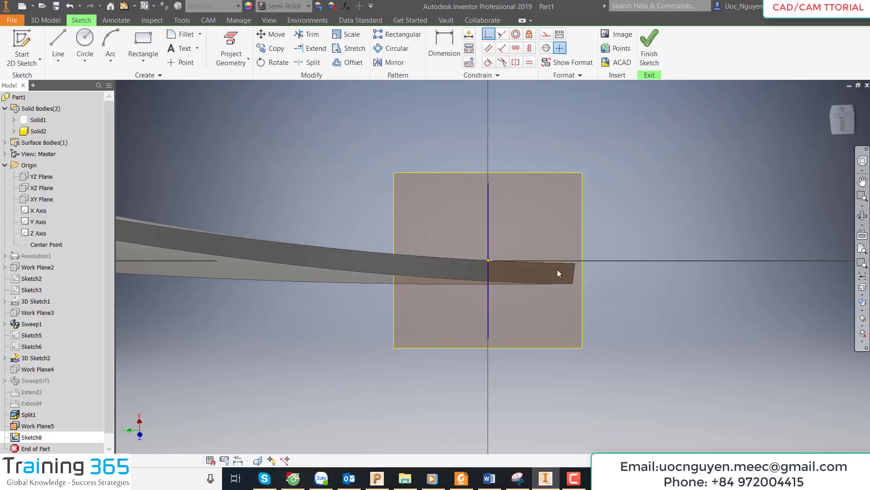
key("Escape")
Step: Finish Sketch8 and return to the home view of the blade
left_click(652, 63)
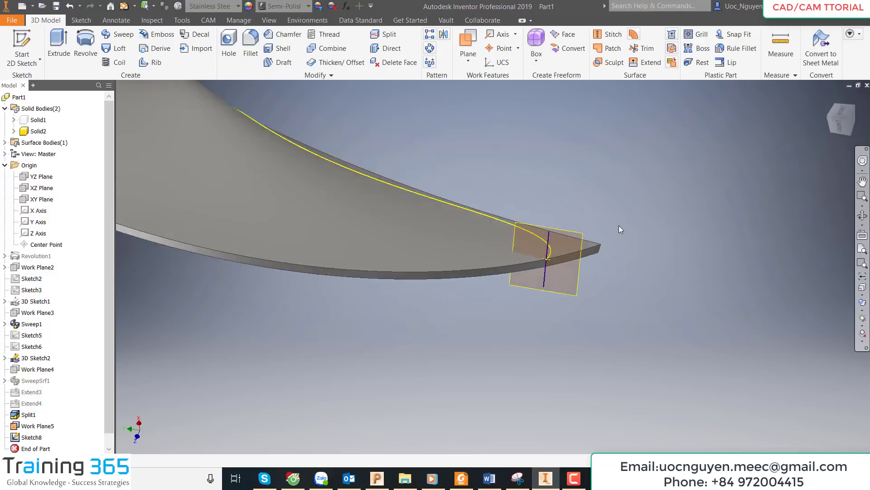
right_click(526, 253)
left_click(563, 263)
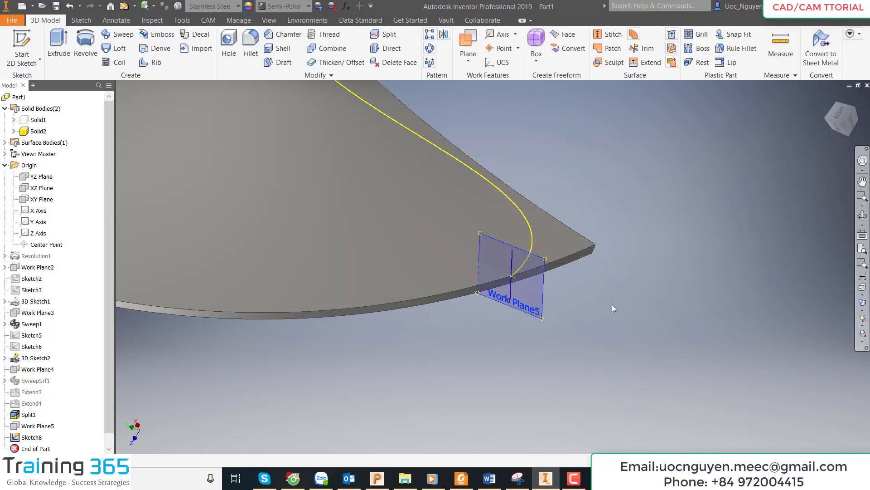
Step: Sweep the Sketch8 line along the second curve as surface SweepSrf2 with a 30 twist
left_click(118, 34)
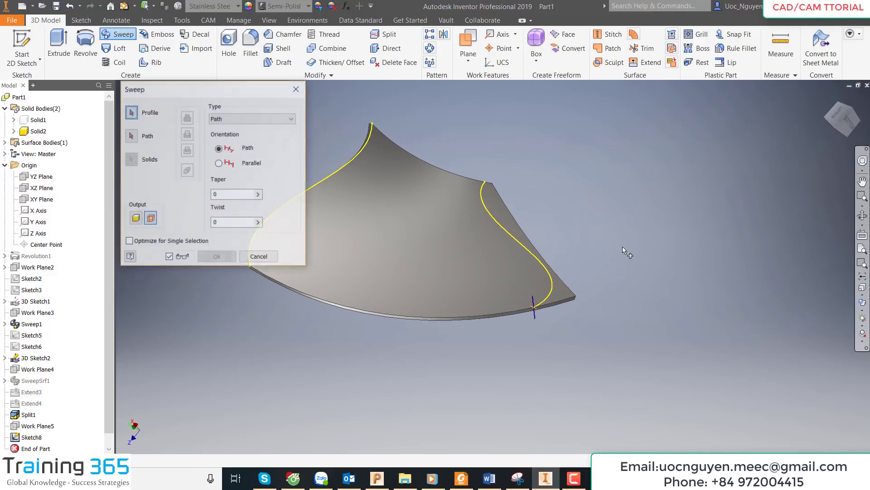
left_click(534, 303)
mouse_move(630, 171)
middle_mouse_down("shift")
mouse_move(596, 187)
mouse_move(317, 213)
middle_mouse_up("shift")
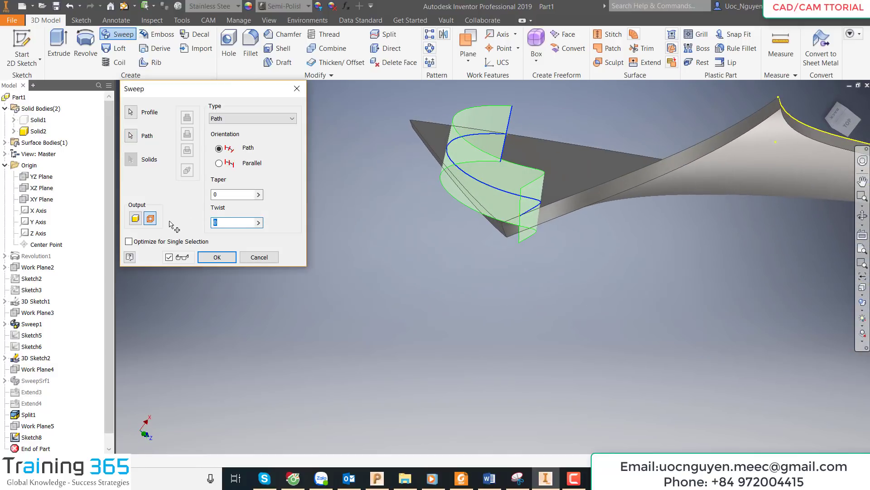
type("30")
scroll(472, 262, "up", 5)
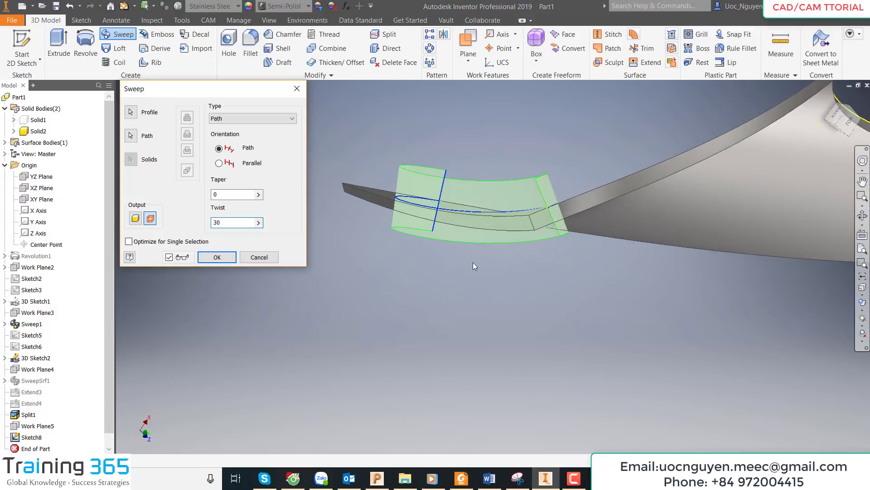
scroll(476, 262, "up", 2)
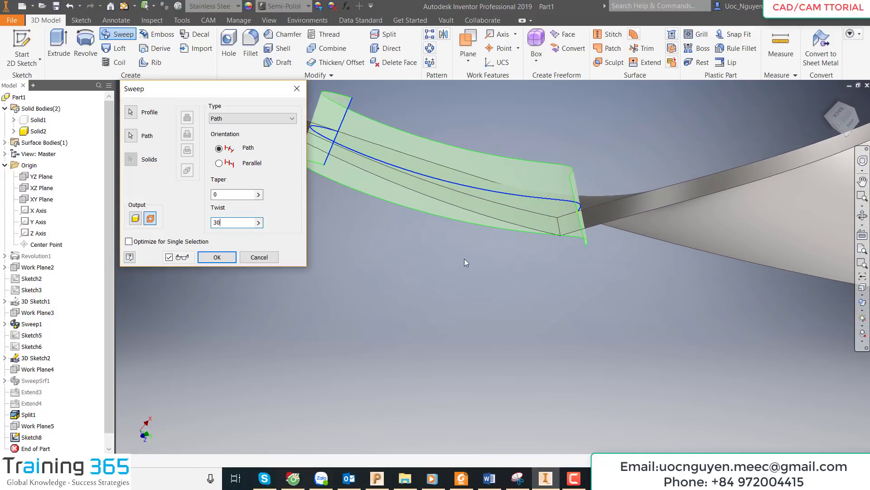
left_click(232, 257)
scroll(550, 317, "down", 5)
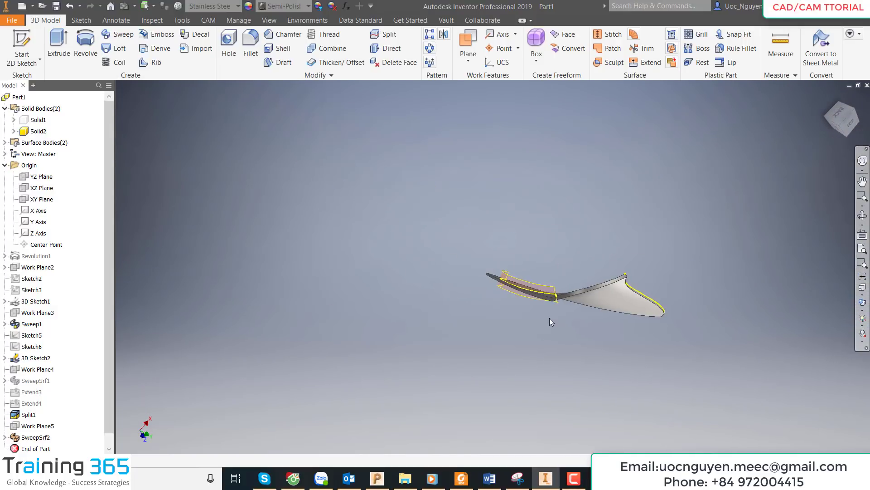
mouse_move(550, 317)
middle_mouse_down("shift")
mouse_move(566, 325)
mouse_move(558, 272)
middle_mouse_up("shift")
left_click(645, 62)
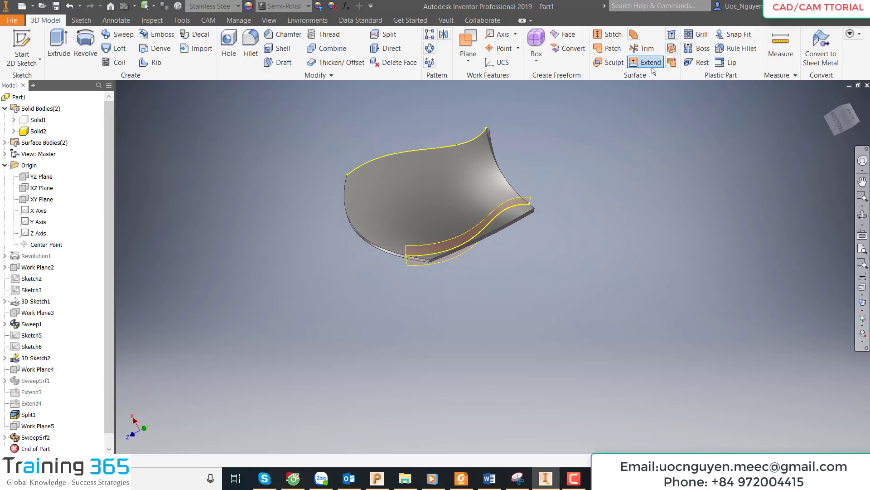
Step: Extend SweepSrf2's edge chain by 8 mm, then hide 3D Sketch2's curves
left_click(531, 205)
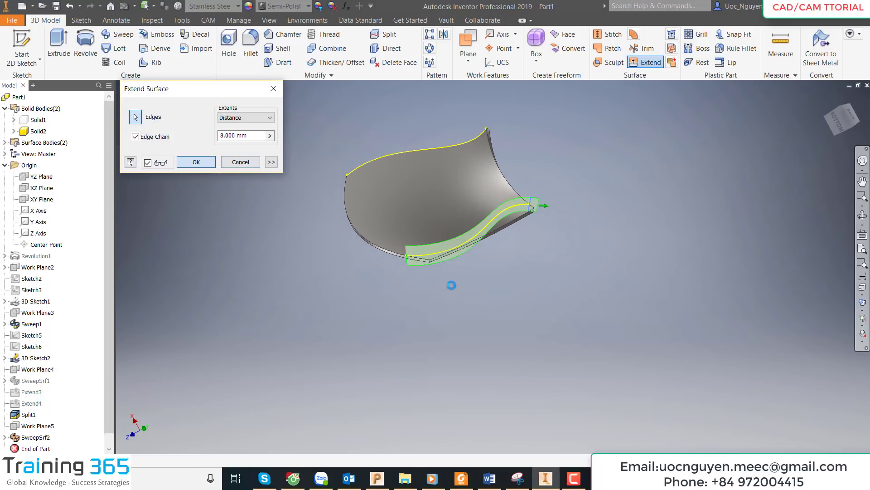
key("Return")
left_click(645, 62)
left_click(409, 250)
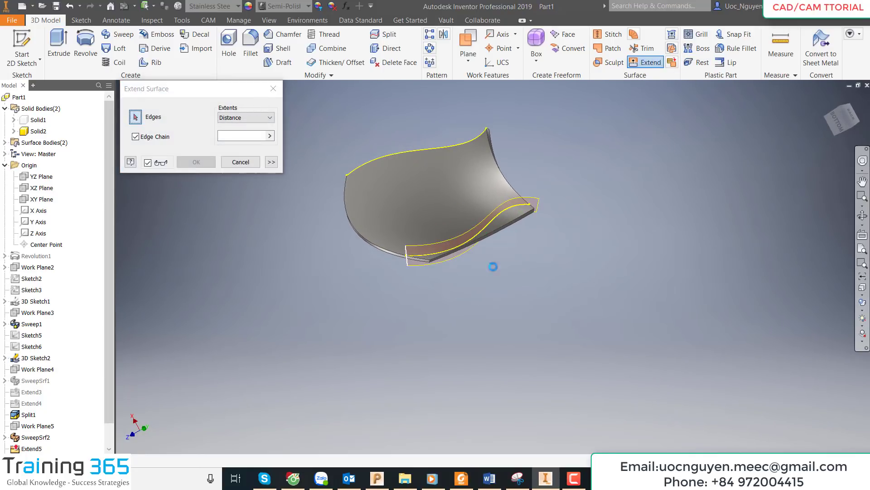
left_click(206, 166)
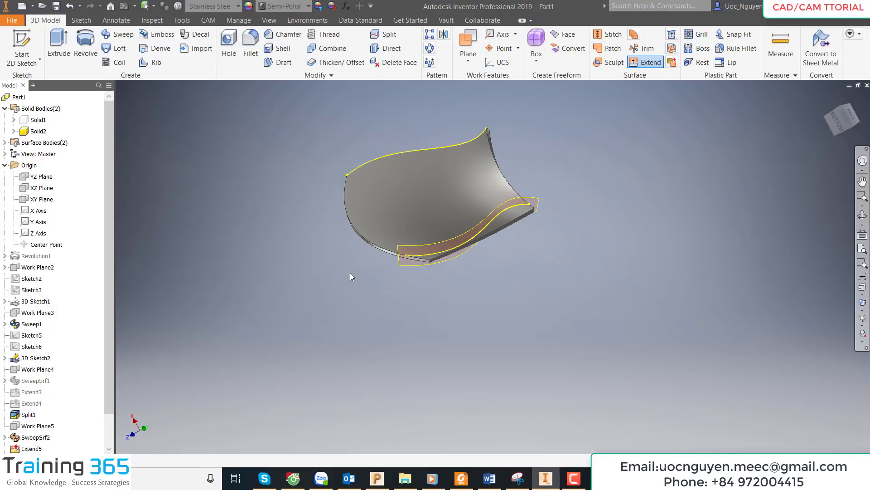
right_click(47, 362)
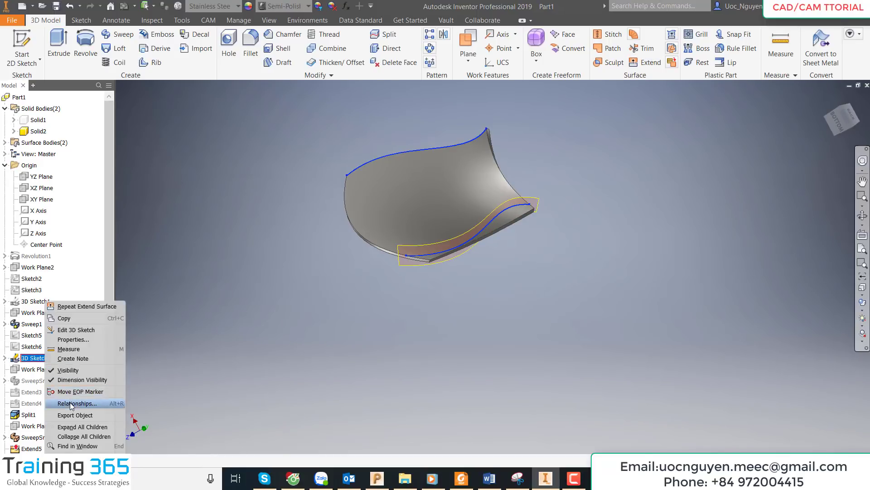
left_click(68, 378)
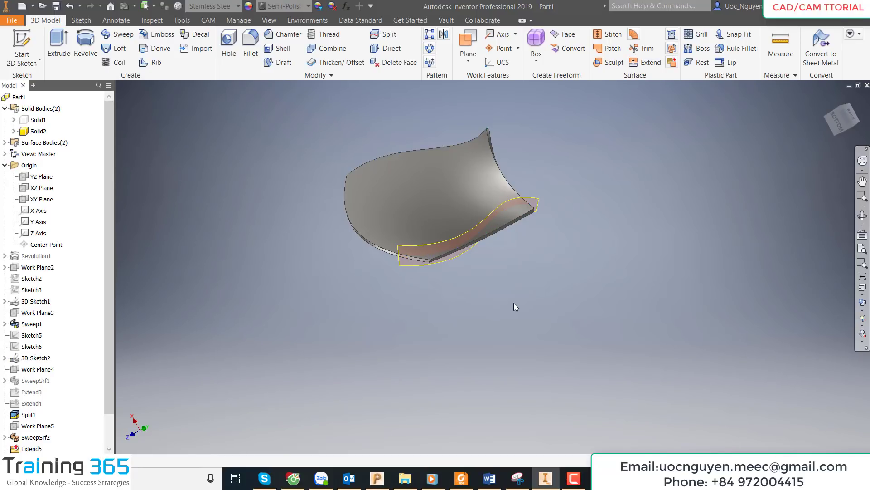
Step: Split the blade solid in Solid mode using the extended SweepSrf2 as the tool
left_click(385, 35)
left_click(138, 136)
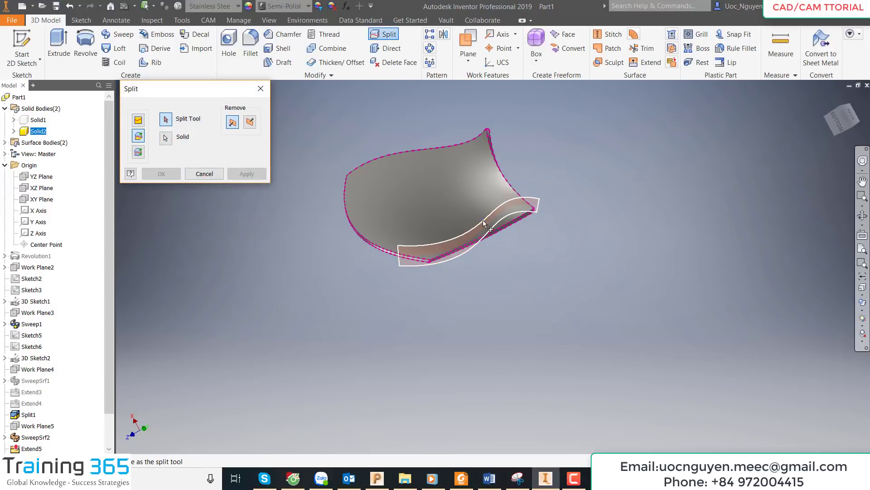
left_click(490, 214)
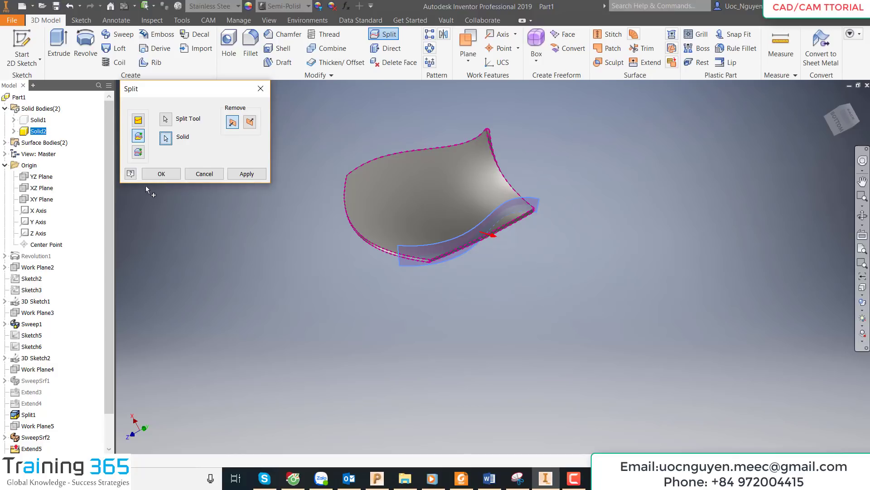
left_click(161, 173)
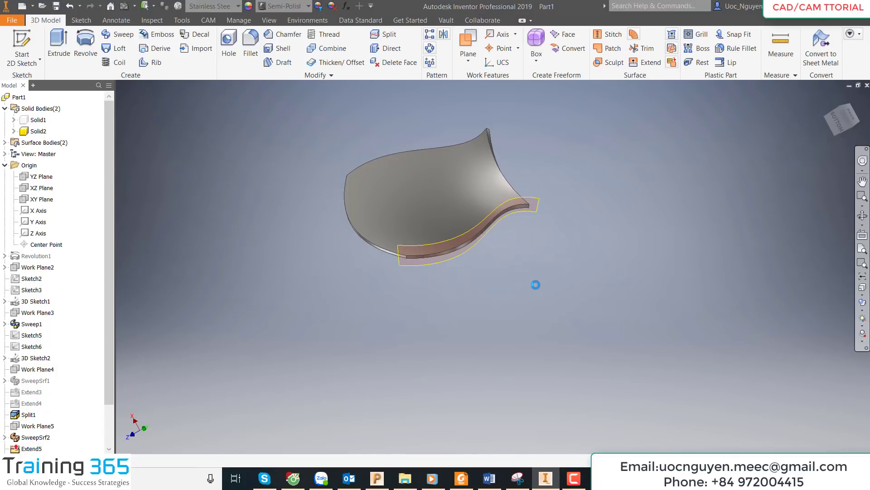
Step: Hide SweepSrf2 and turn the view to see the trimmed blade face-on
scroll(77, 375, "down", 2)
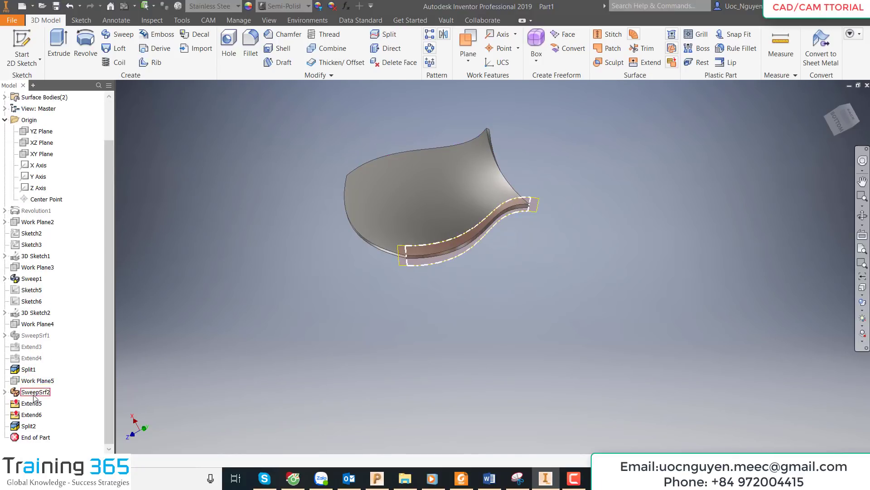
right_click(50, 396)
key("Escape")
right_click(39, 393)
left_click(59, 347)
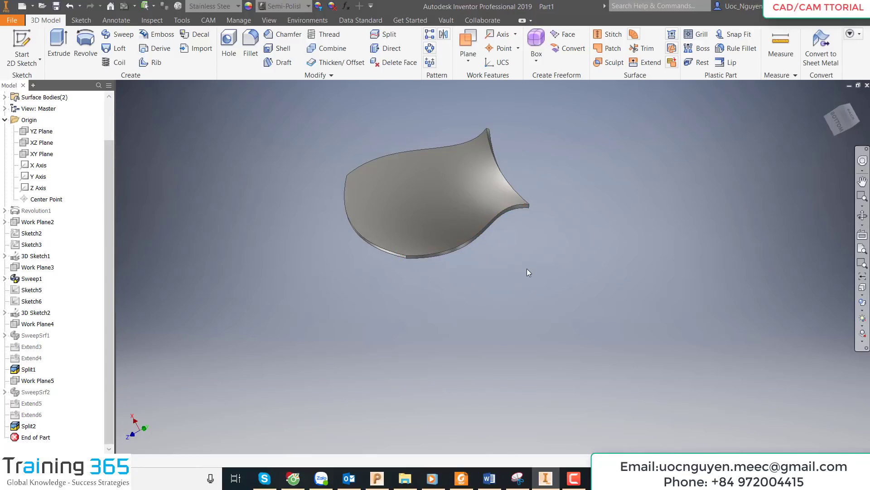
key("F5")
key("F5")
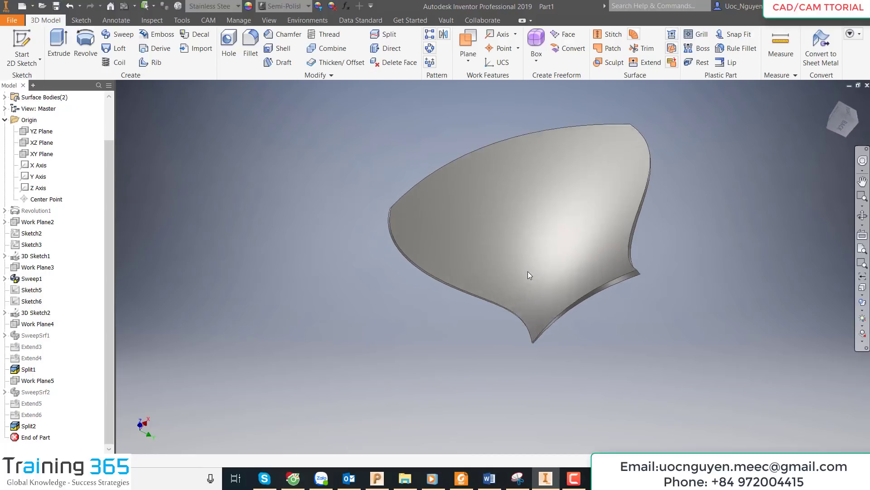
Step: Round the blade tip edge with a radius 30 fillet and inspect the result
key("F5")
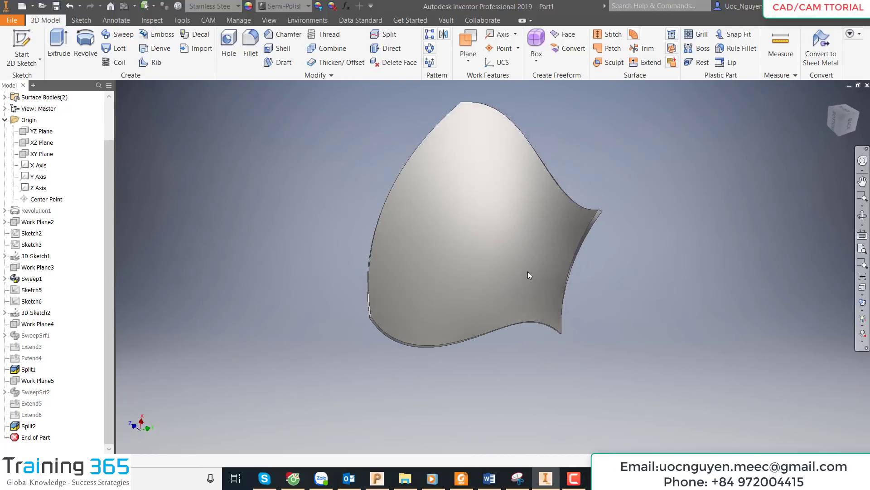
key("F5")
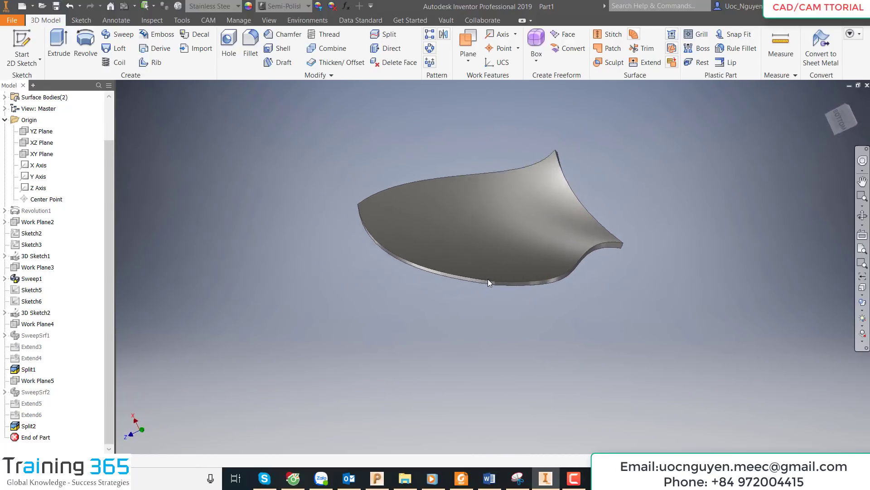
key("F5")
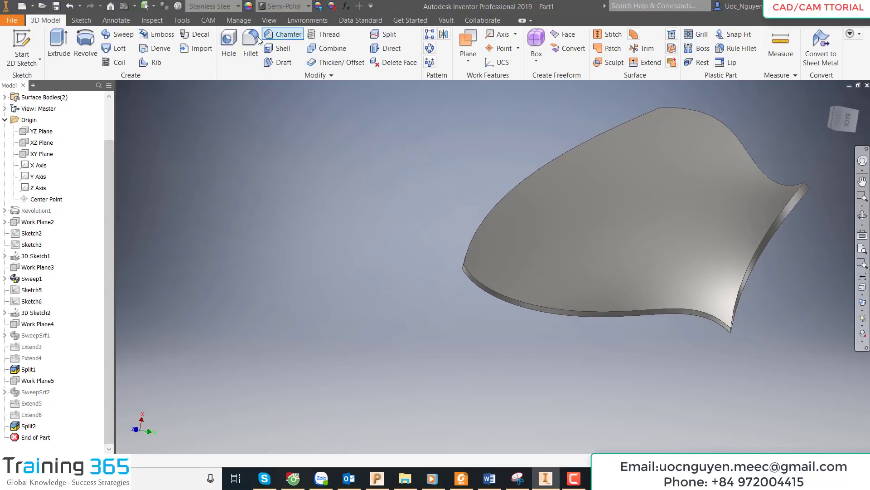
left_click(250, 46)
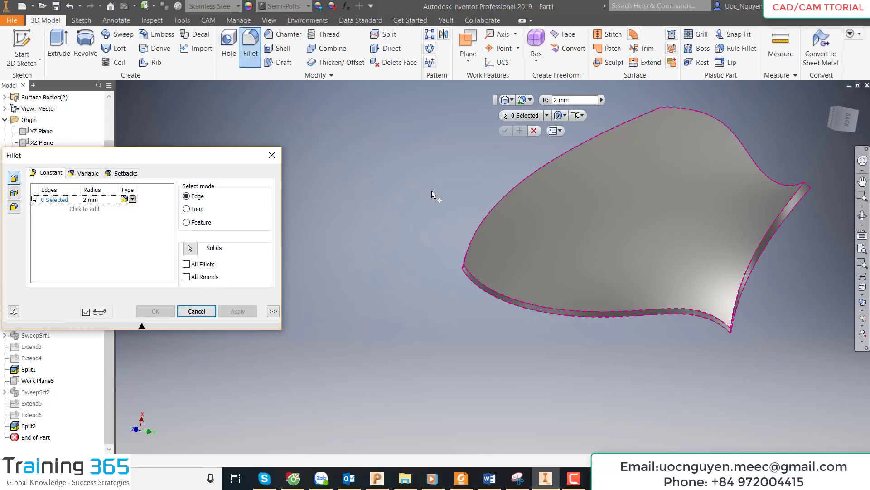
left_click(463, 267)
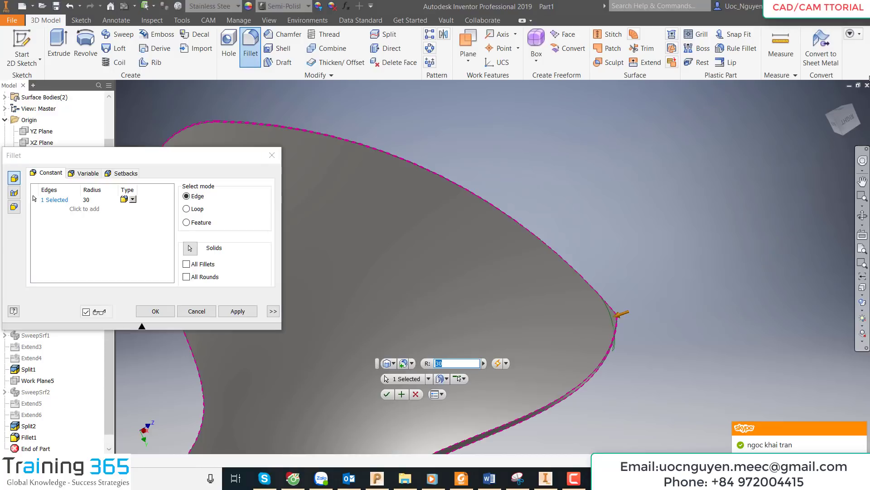
scroll(738, 168, "down", 2)
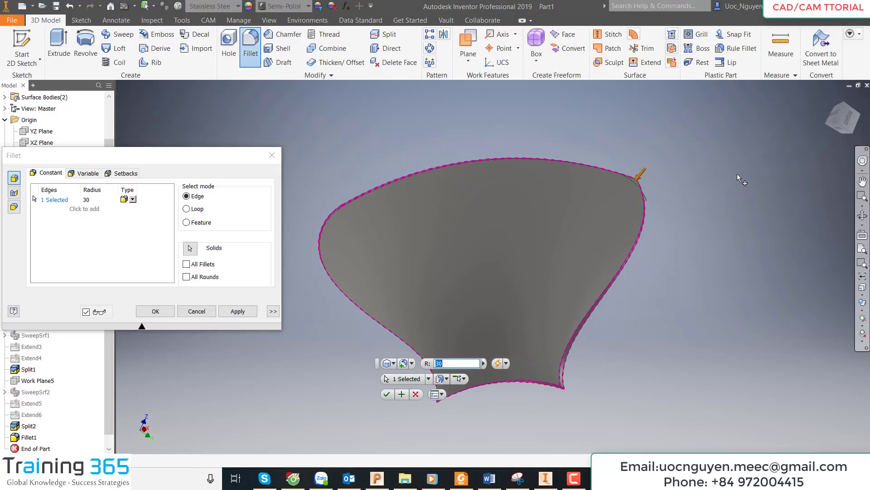
left_click(155, 310)
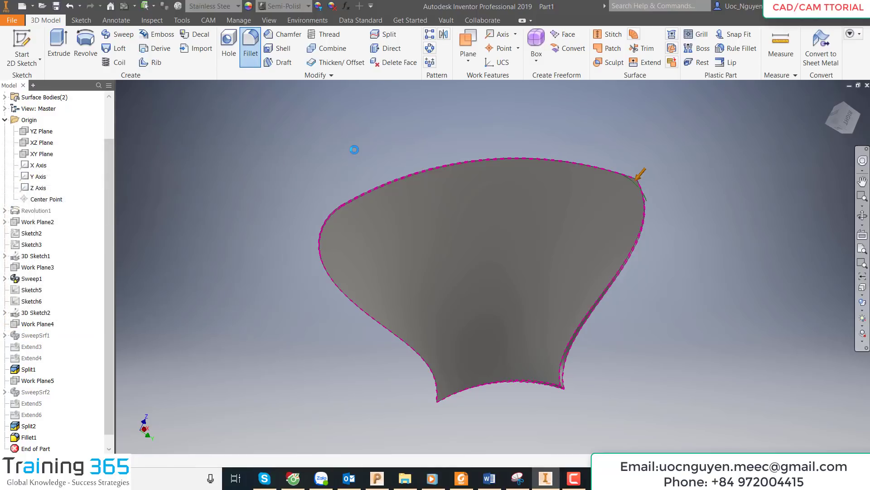
middle_click_drag(728, 219, 708, 218, "shift")
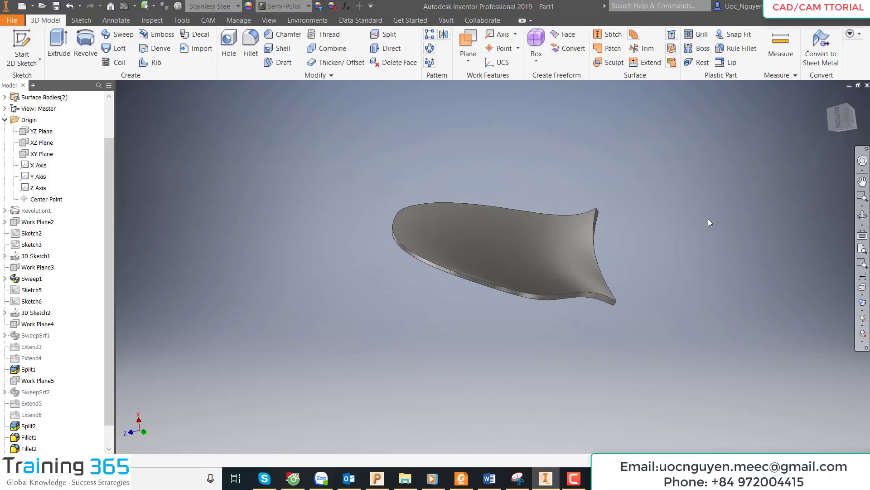
Step: Make the hidden hub cylinder body Solid1 visible again
scroll(113, 104, "up", 2)
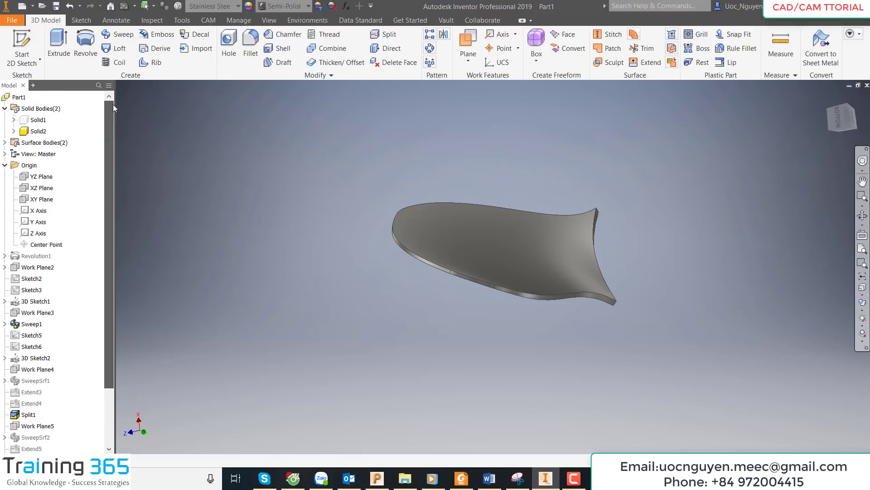
left_click(34, 120)
right_click(35, 119)
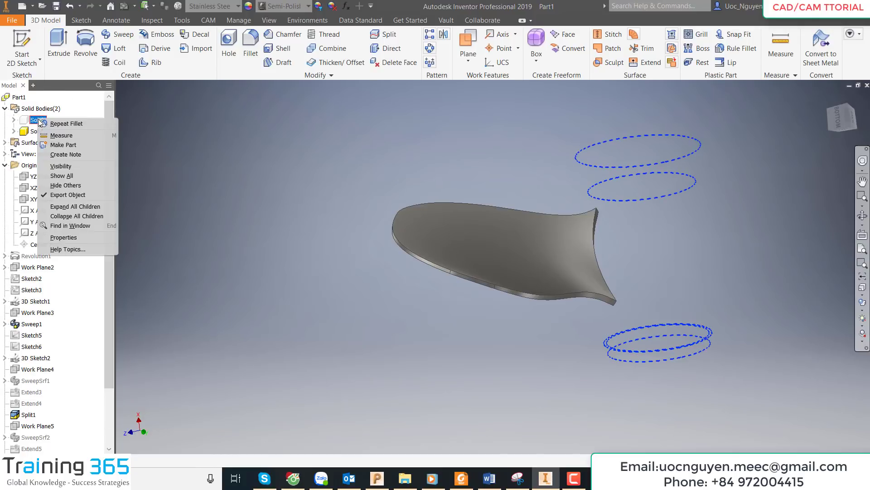
left_click(58, 166)
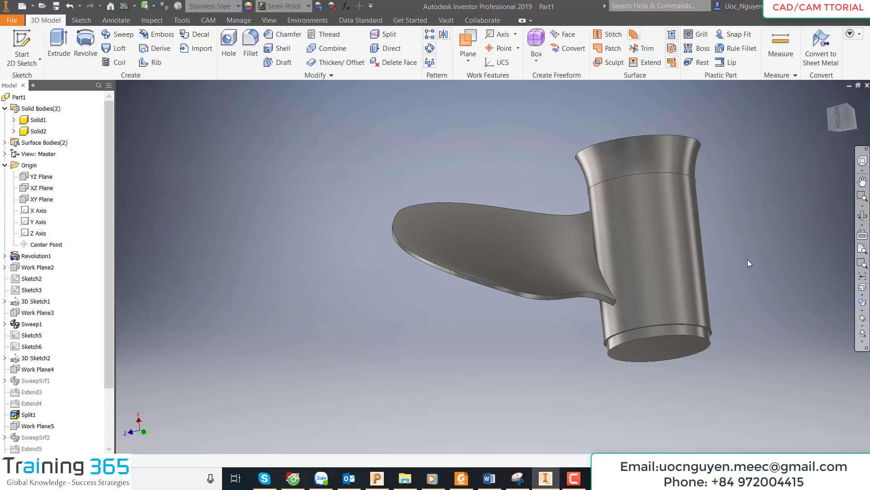
Step: Orbit the view to look at the blade and hub from below and the right
middle_click_drag(747, 259, 567, 280, "shift")
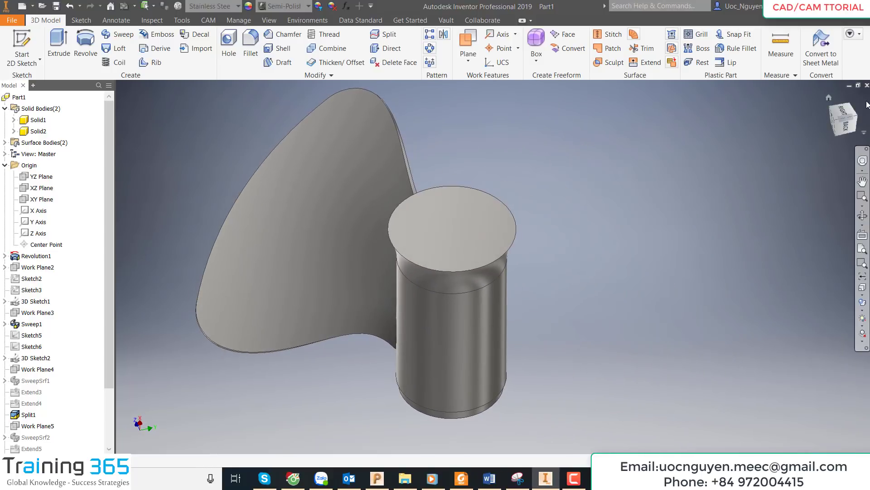
left_click(842, 113)
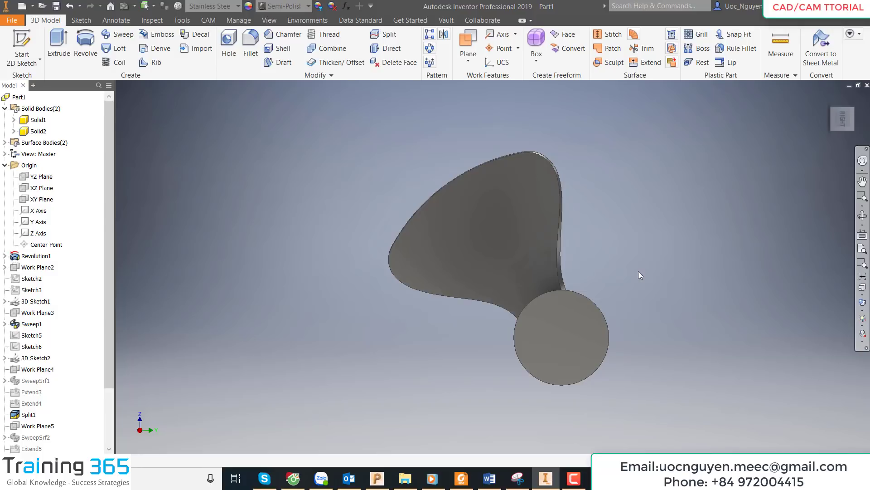
key("F5")
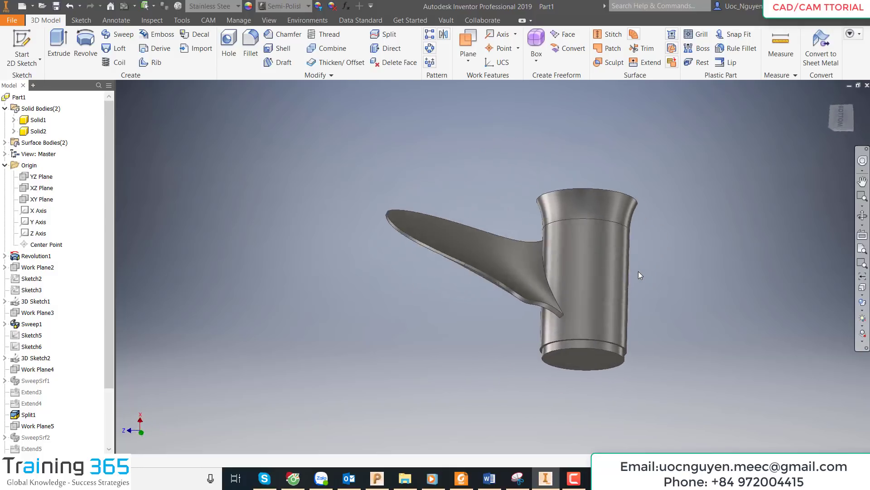
key("F5")
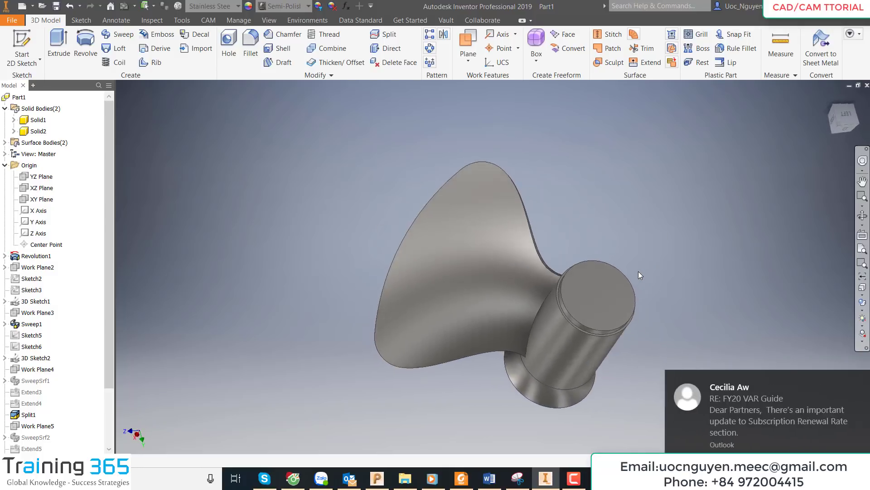
key("F5")
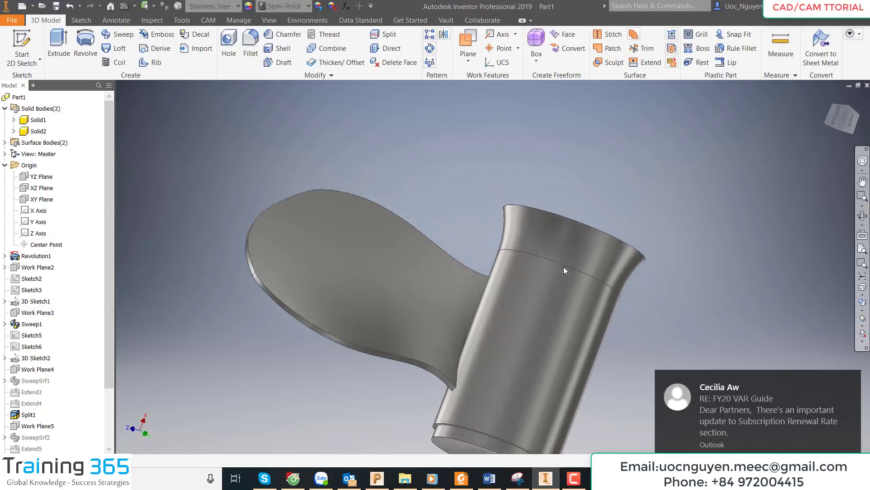
key("F5")
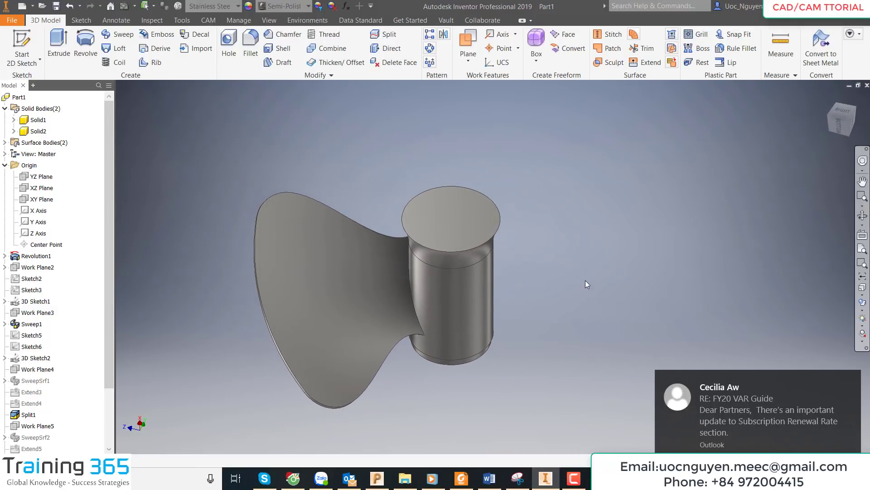
key("F5")
key("F5")
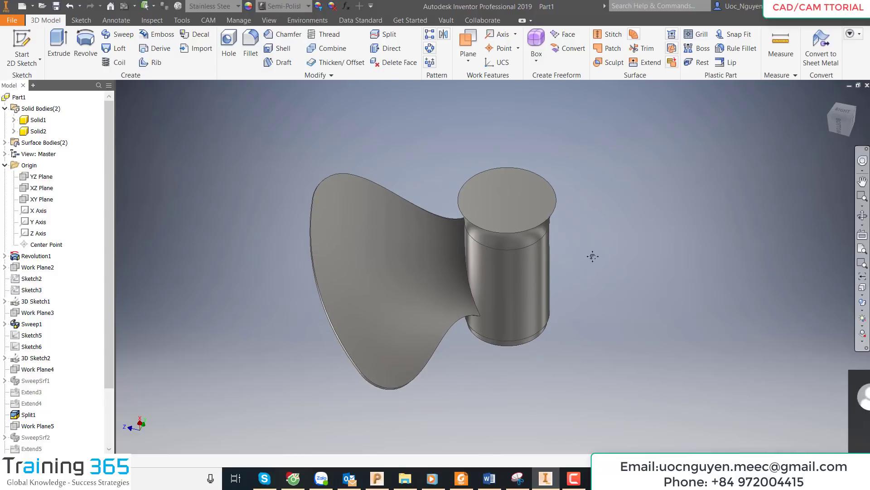
left_click(432, 51)
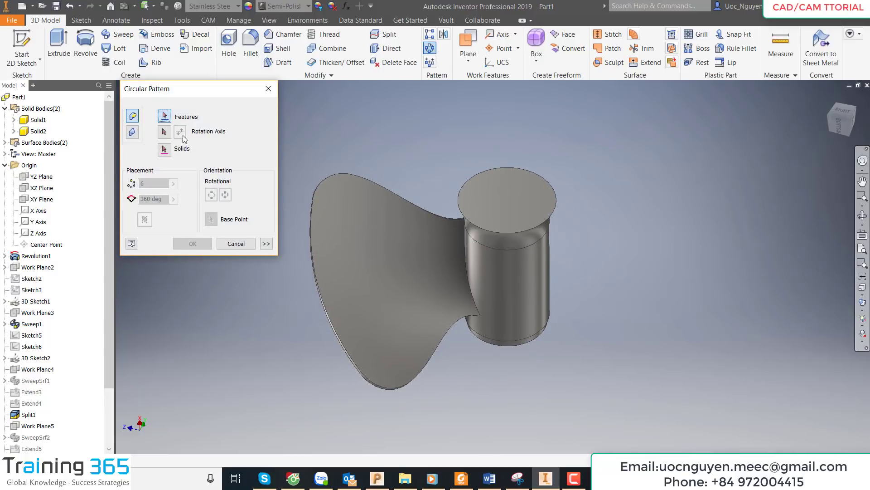
Step: Circular-pattern the Solid2 blade around the hub cylinder axis as new bodies
left_click(336, 178)
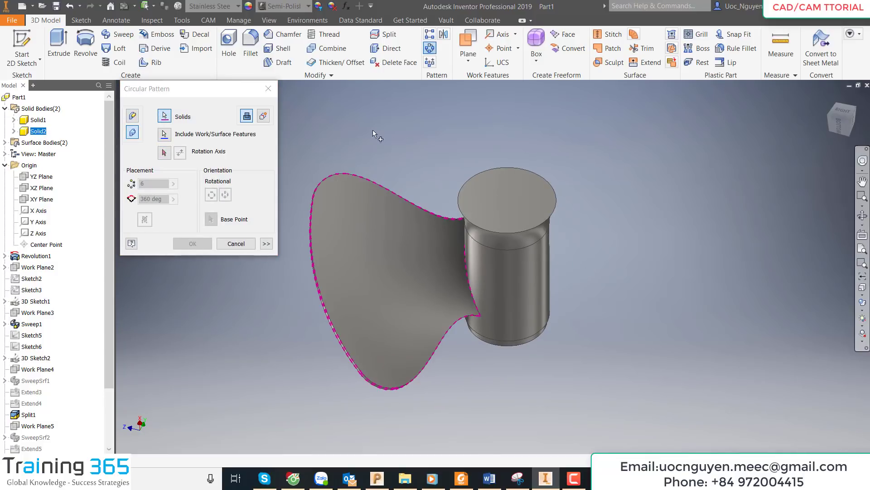
left_click(263, 117)
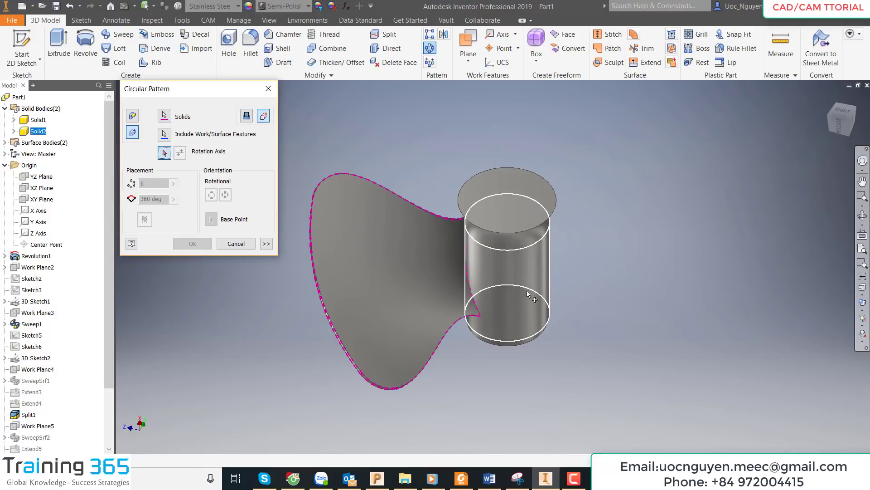
left_click(528, 290)
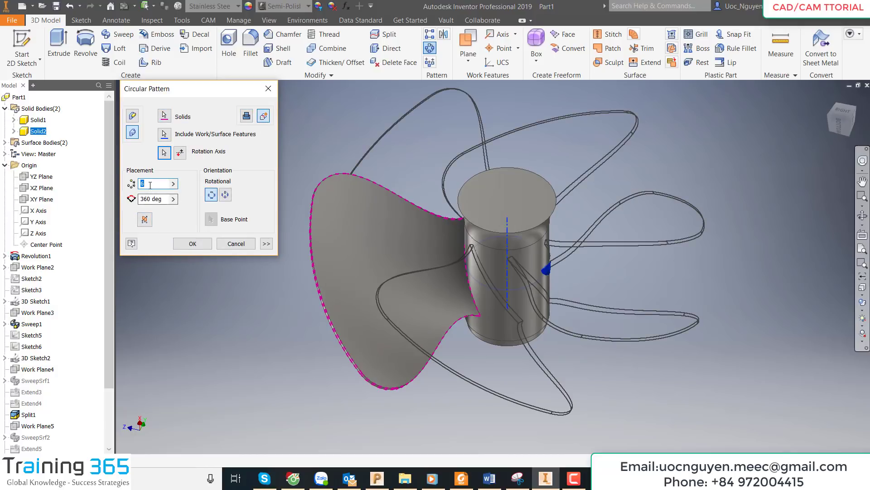
type("2")
left_click(197, 244)
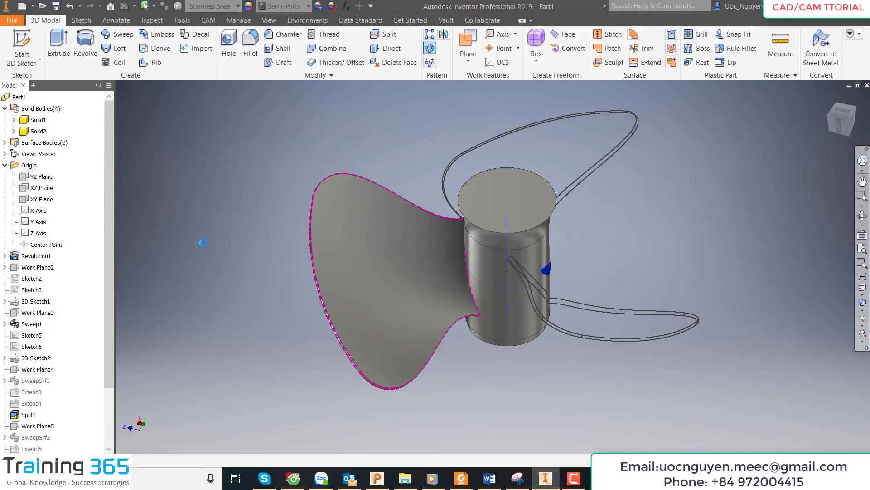
middle_click_drag(658, 254, 648, 270, "shift")
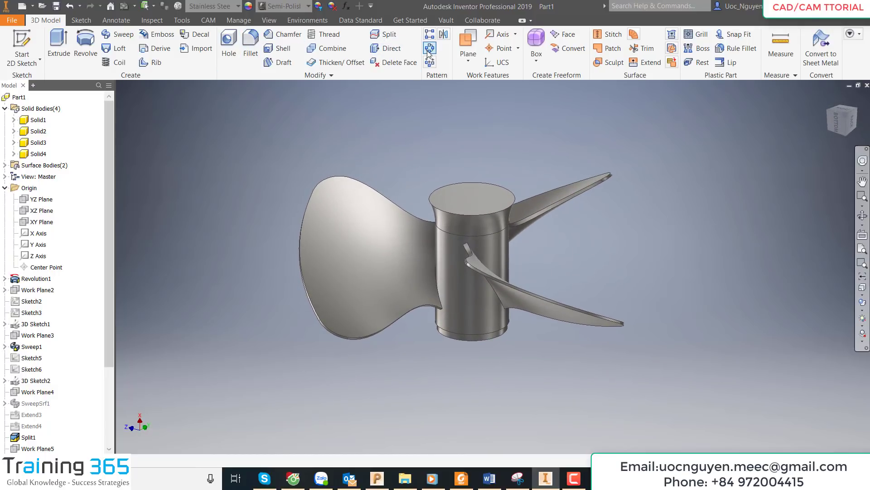
Step: Combine the left blade as base with the hub and other two blades into Solid2
left_click(327, 48)
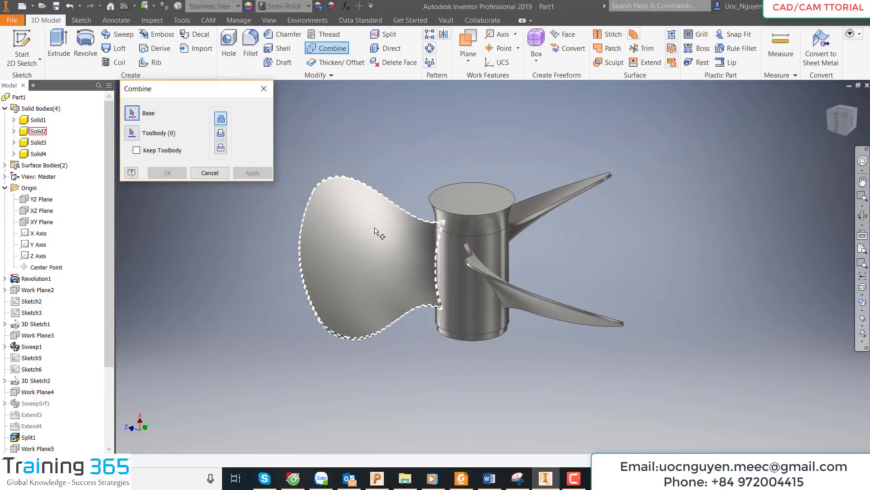
left_click(422, 218)
left_click(463, 212)
left_click(598, 181)
left_click(599, 317)
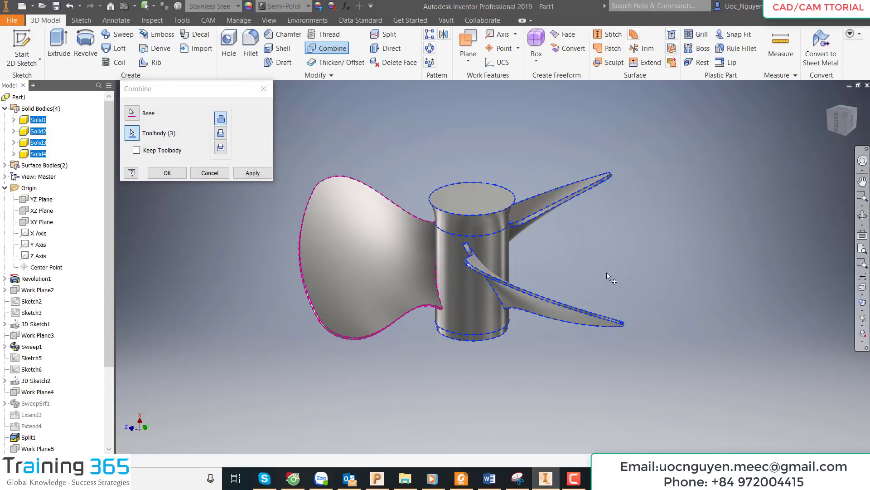
middle_click_drag(595, 248, 408, 236, "shift")
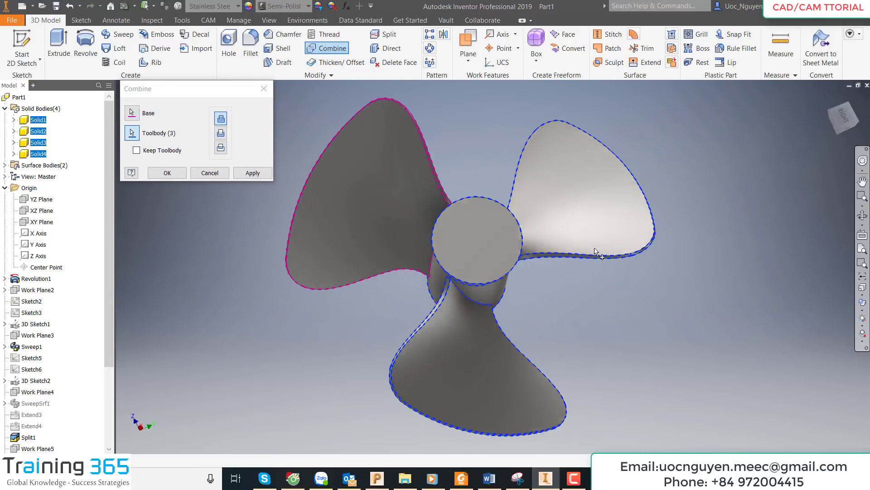
left_click(179, 172)
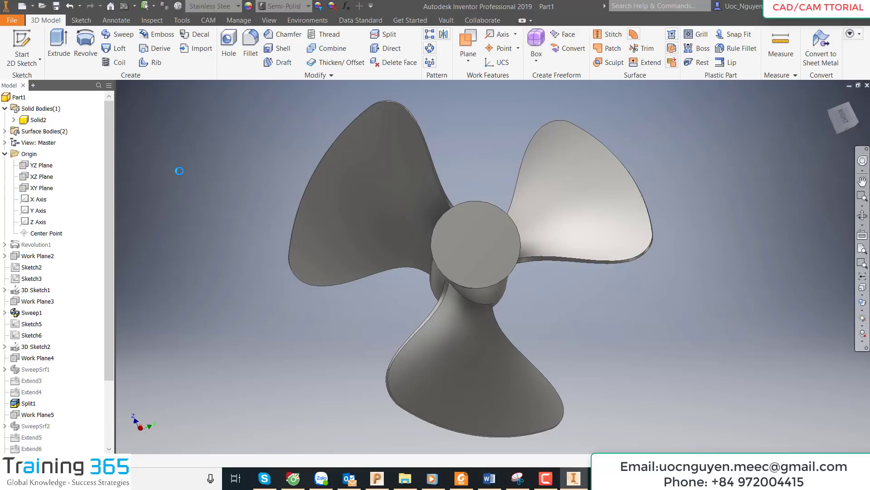
mouse_move(477, 184)
middle_mouse_down("shift")
mouse_move(453, 200)
mouse_move(445, 285)
middle_mouse_up("shift")
scroll(446, 285, "up", 5)
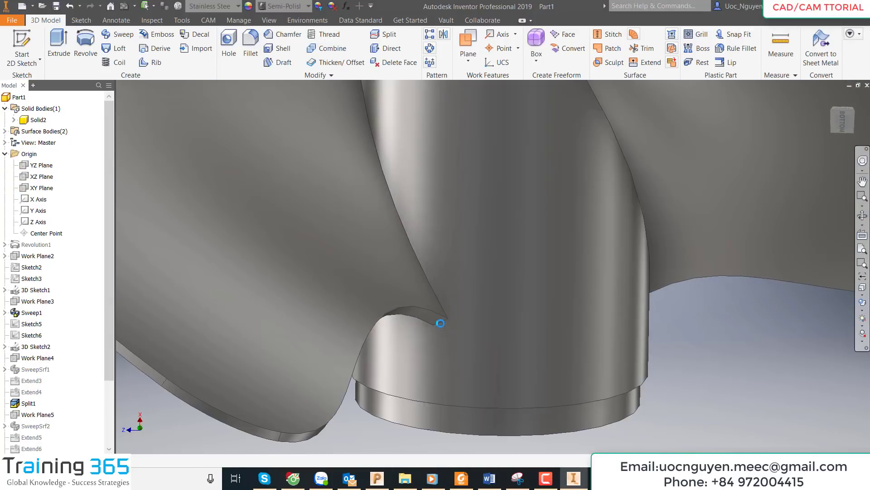
scroll(468, 316, "up", 2)
middle_click_drag(467, 316, 508, 284, "shift")
scroll(504, 284, "down", 3)
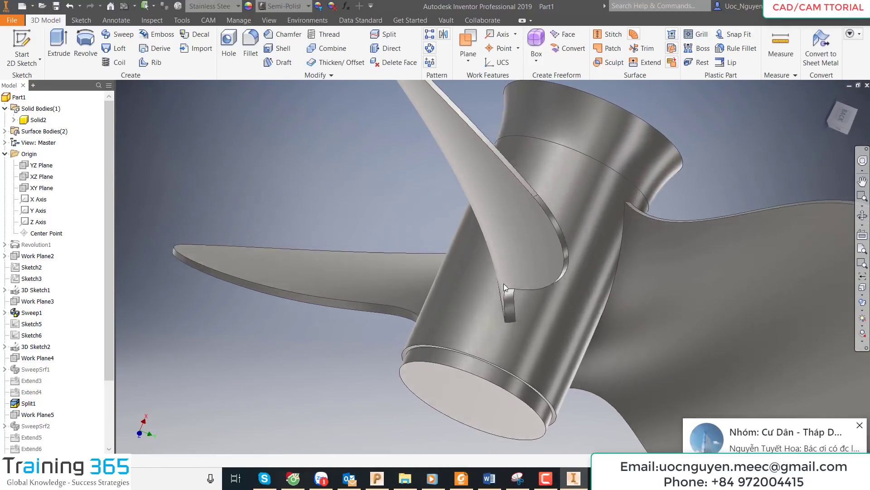
left_click(860, 426)
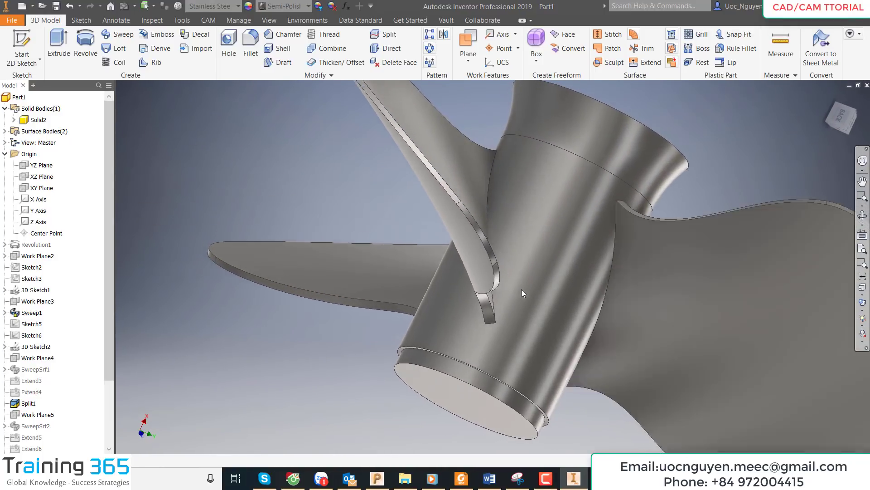
middle_click_drag(521, 289, 565, 257, "shift")
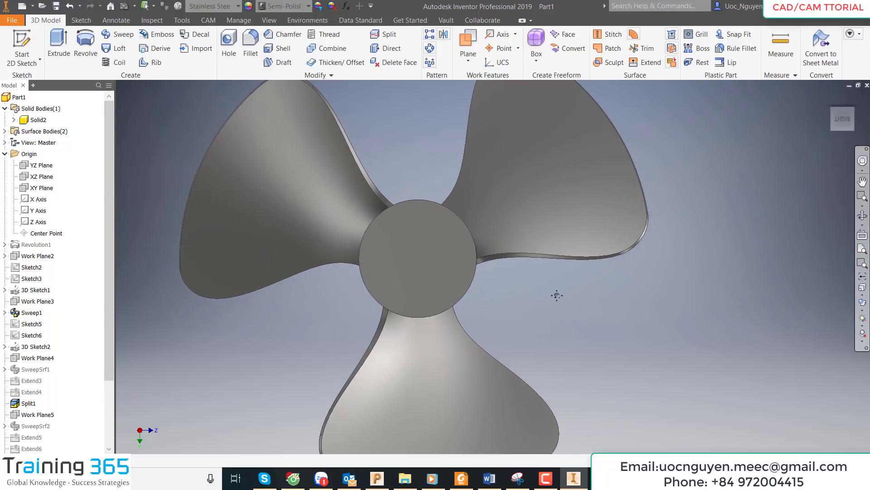
mouse_move(549, 280)
middle_mouse_down("shift")
mouse_move(559, 294)
mouse_move(596, 301)
middle_mouse_up("shift")
key("F5")
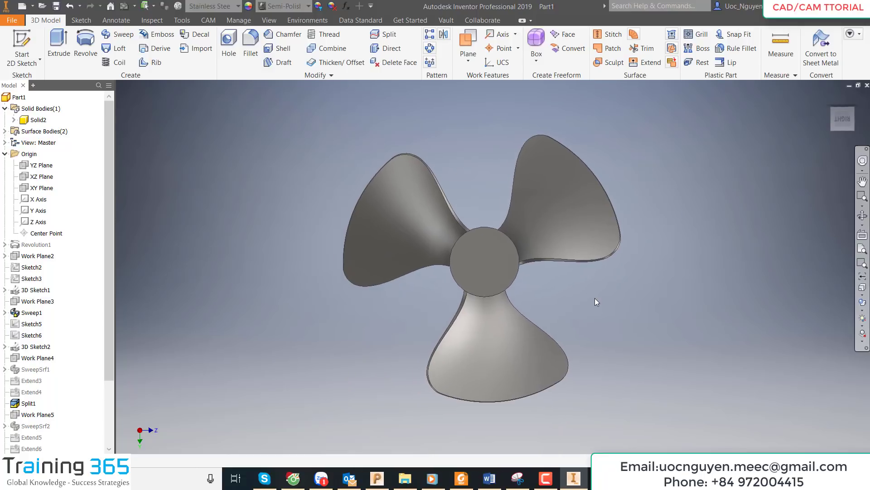
key("F6")
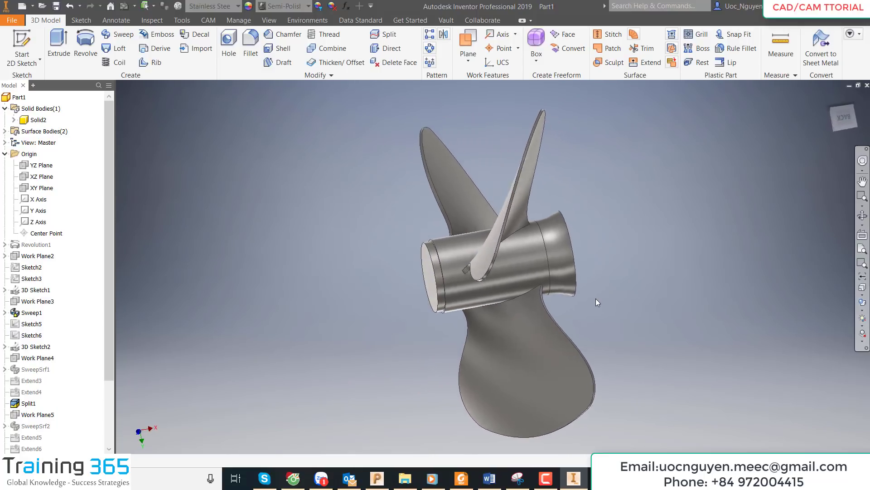
key("F5")
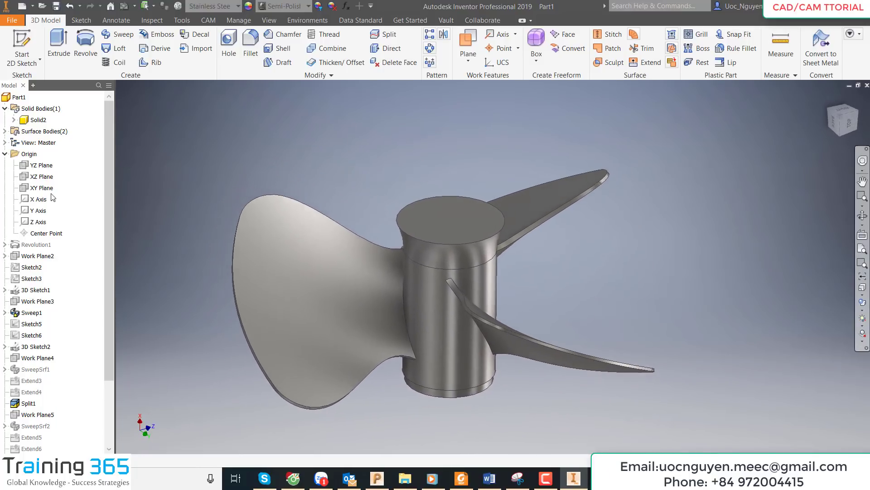
left_click(41, 178)
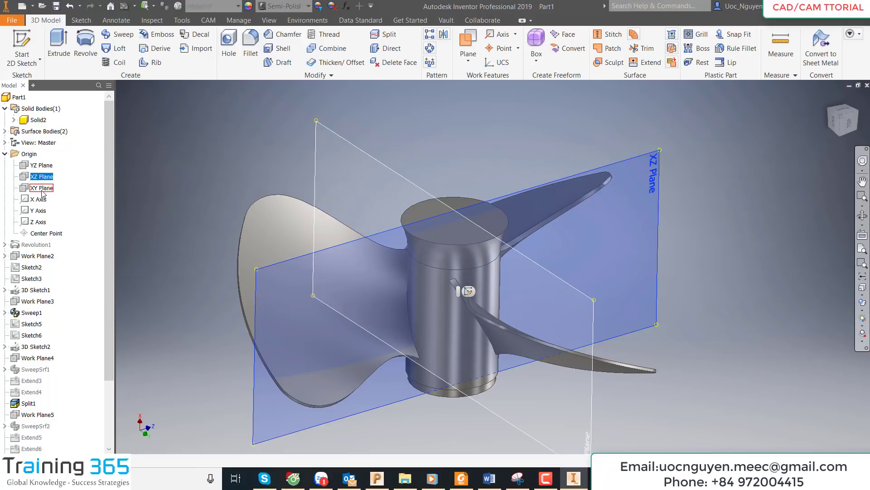
Step: Make Sketch1 under the revolution feature visible in the model
left_click(43, 188)
key("F5")
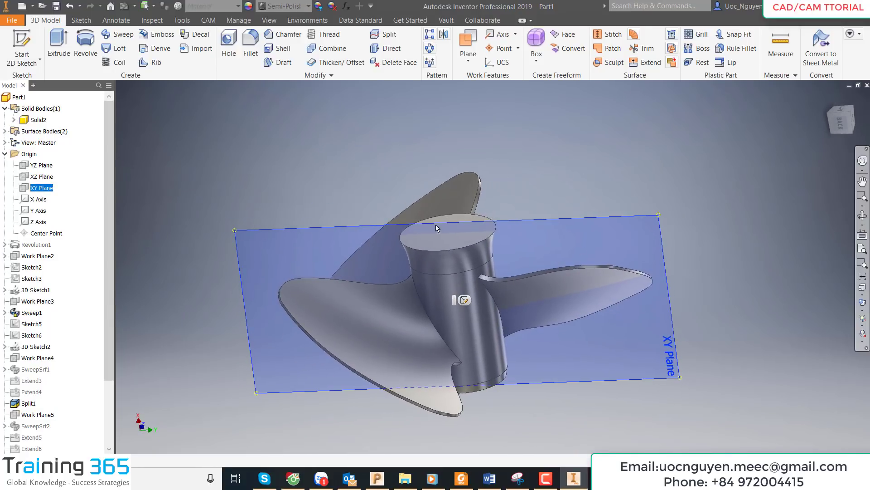
left_click(5, 245)
left_click(40, 256)
right_click(40, 257)
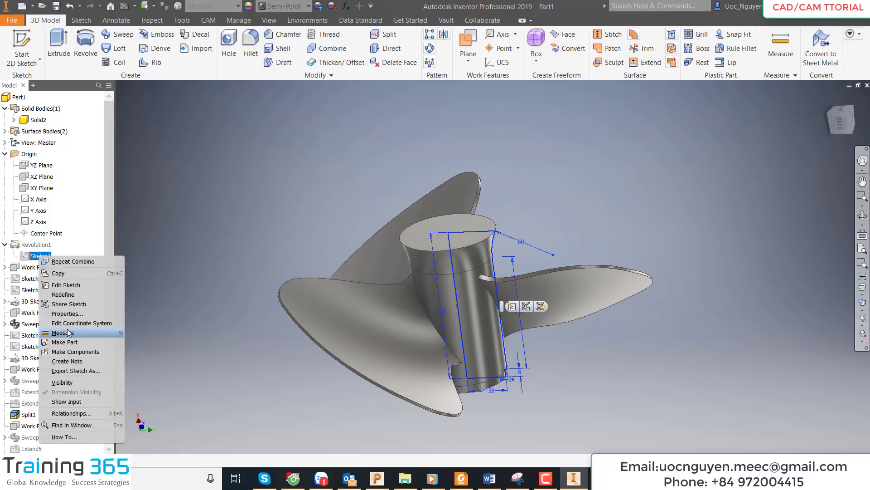
left_click(70, 387)
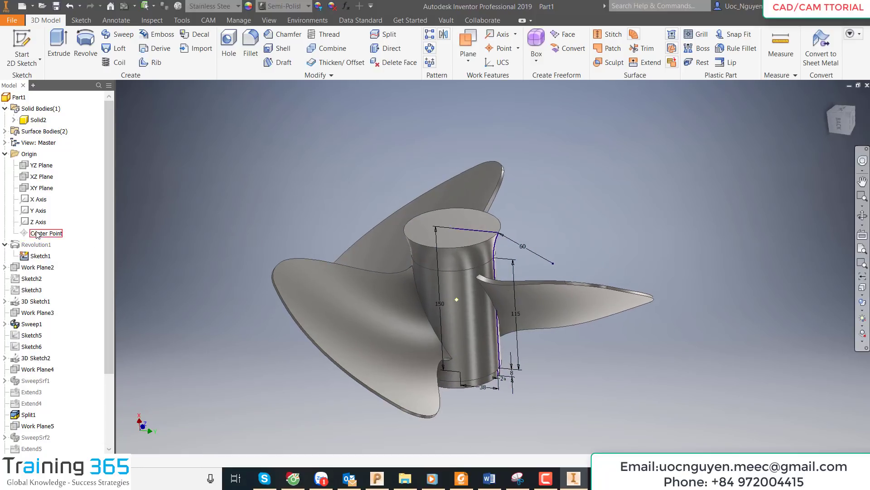
Step: Start a sketch on the XY Plane, viewed from Back with the hub sliced, projecting hub geometry
left_click(42, 188)
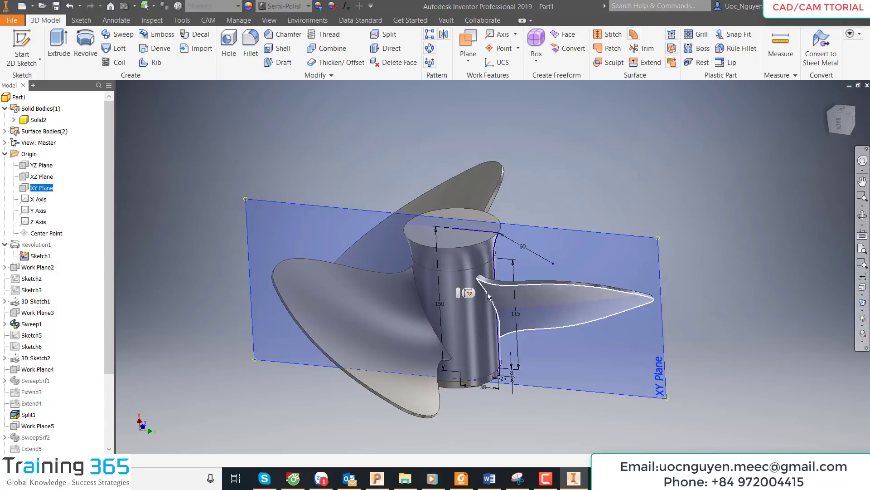
left_click(468, 292)
left_click(848, 131)
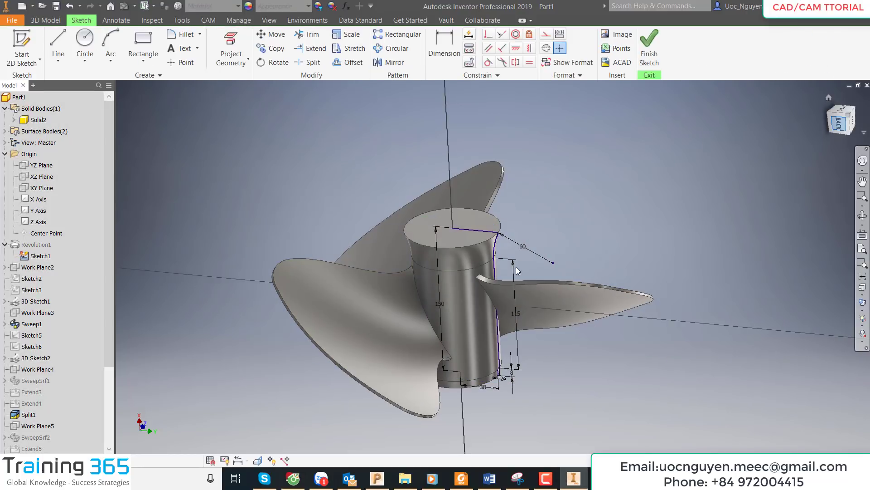
left_click(257, 462)
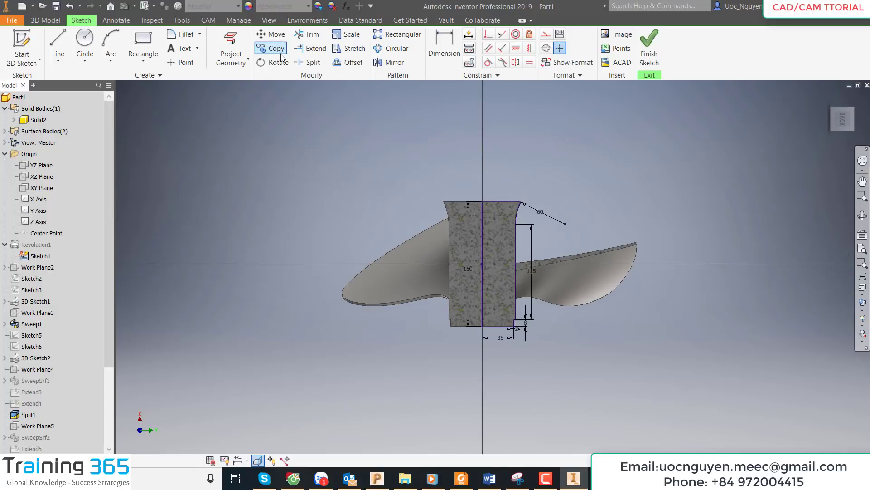
left_click(230, 43)
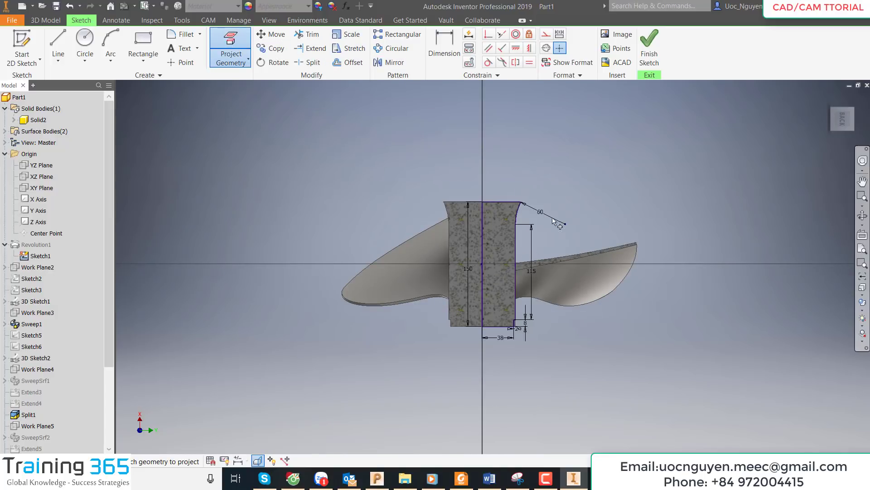
scroll(511, 211, "down", 3)
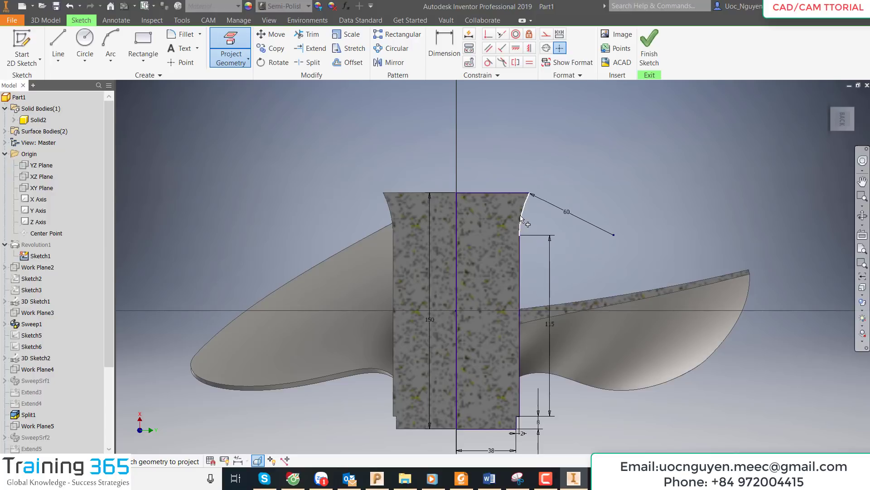
scroll(522, 433, "down", 2)
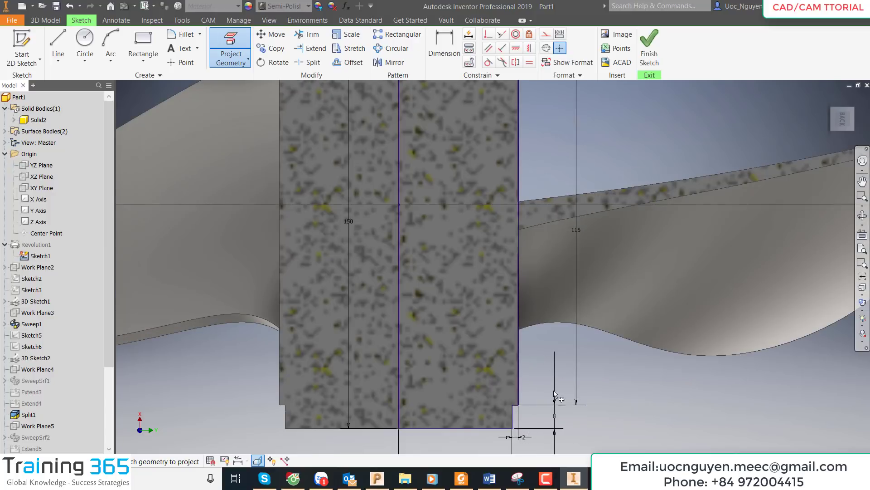
scroll(528, 332, "up", 3)
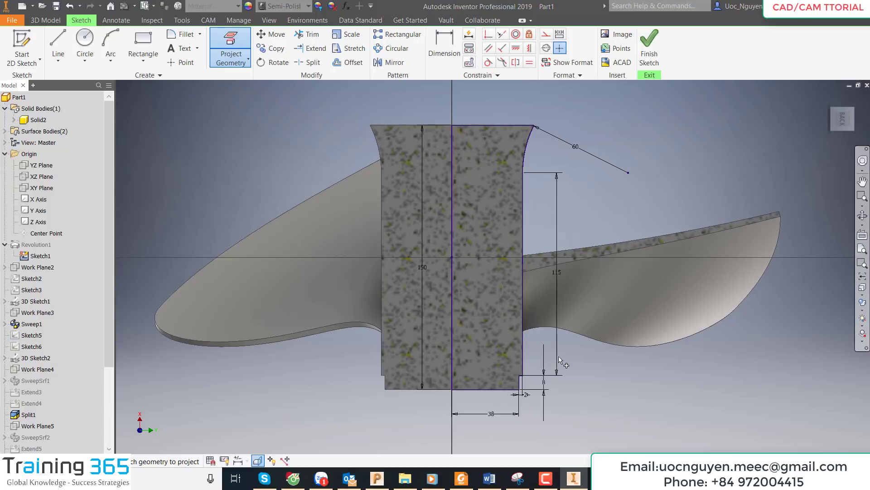
Step: Hide Sketch1's dimensions and offset the hub outline 2.5 mm inward
key("Escape")
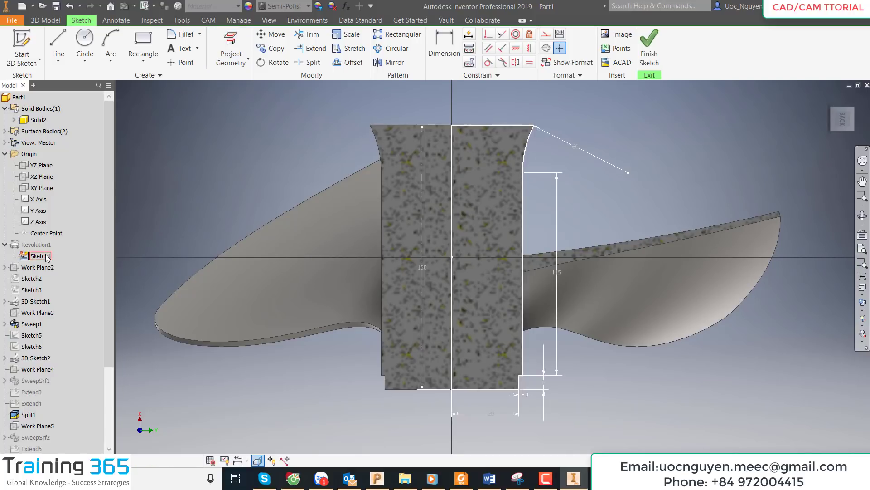
right_click(47, 255)
left_click(68, 385)
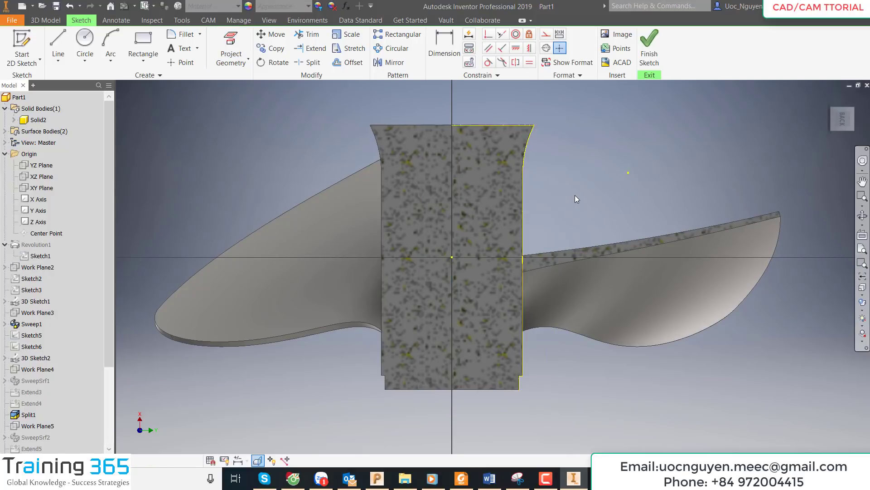
key("o")
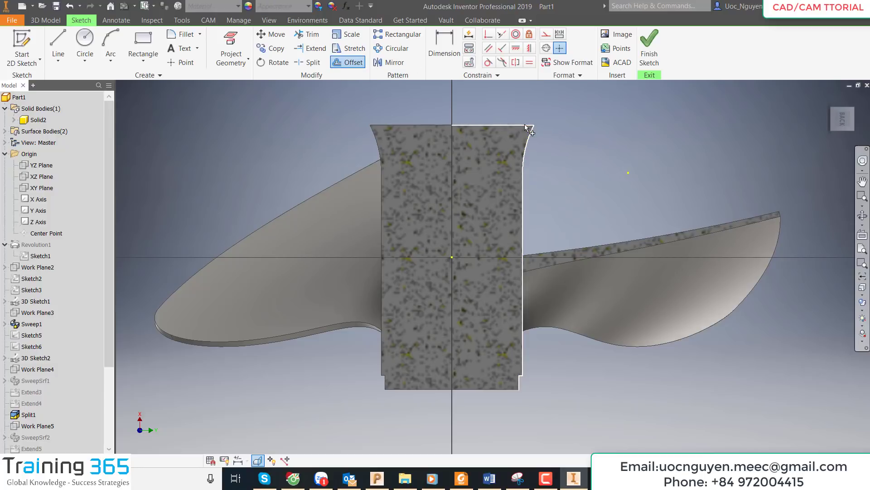
left_click(525, 125)
type("2.5")
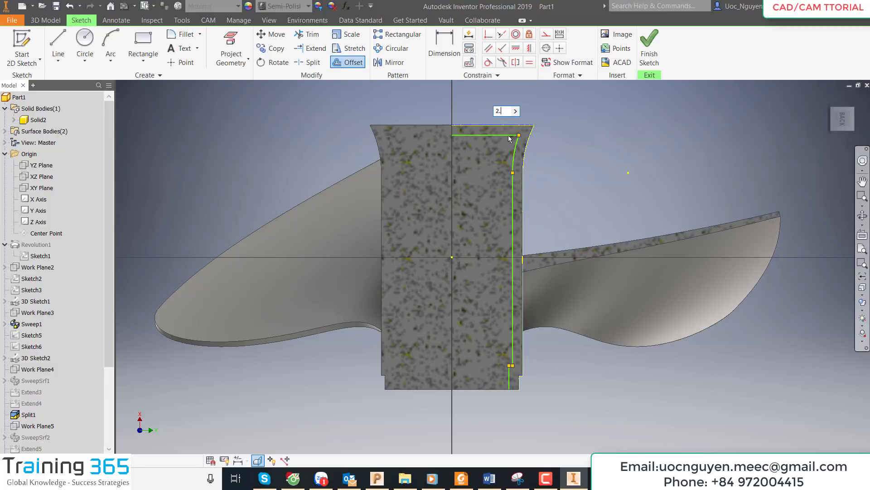
key("Return")
key("Escape")
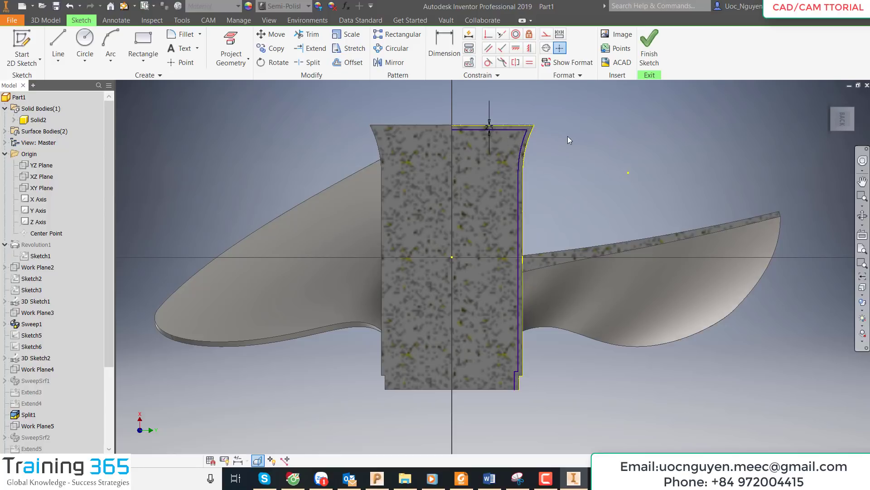
Step: Draw a line along the hub axis and a bottom line out from the axis
left_click(58, 45)
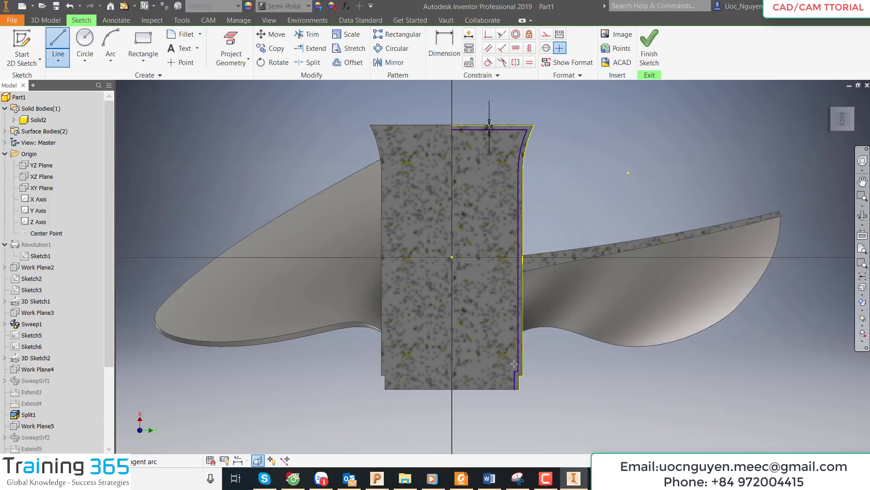
left_click(452, 389)
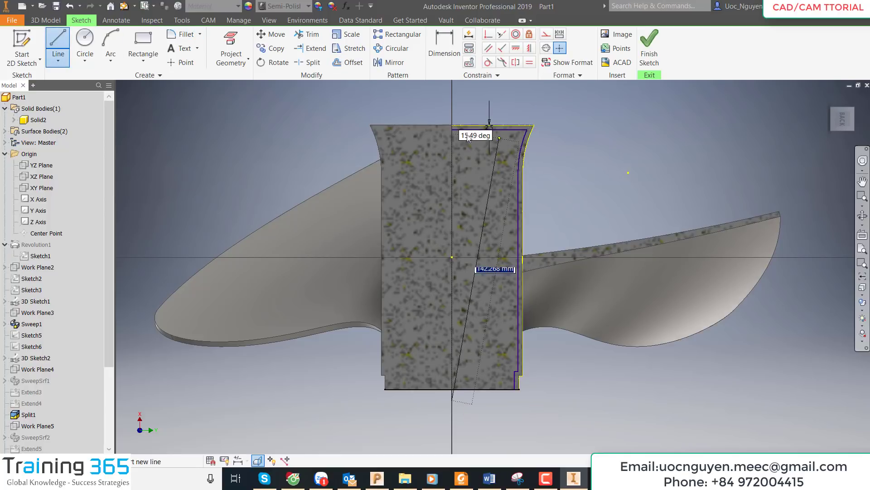
left_click(453, 108)
left_click_drag(452, 256, 600, 108)
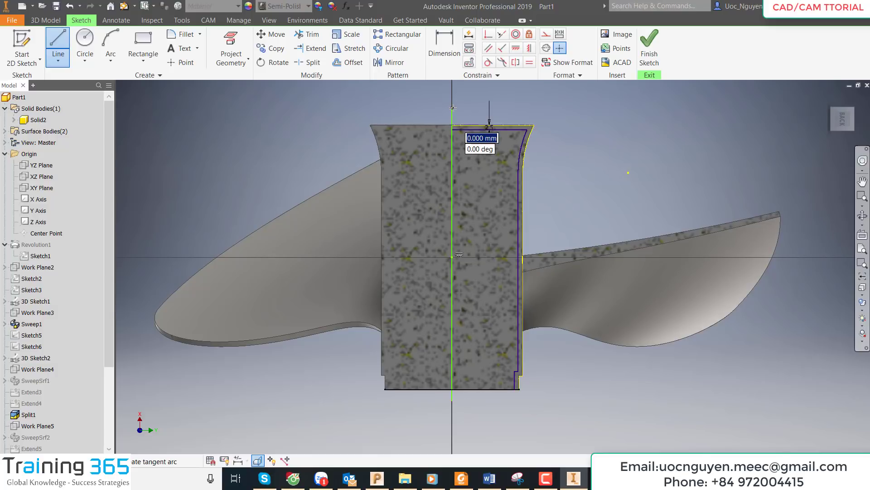
key("Escape")
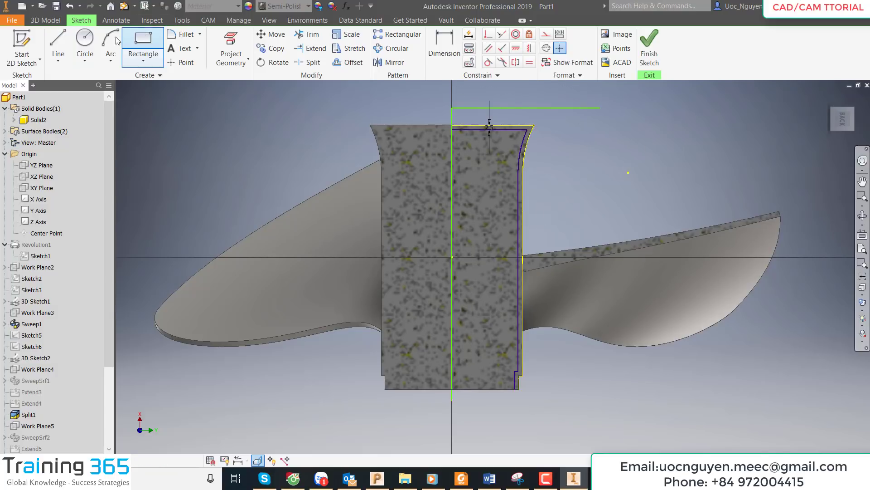
left_click(58, 48)
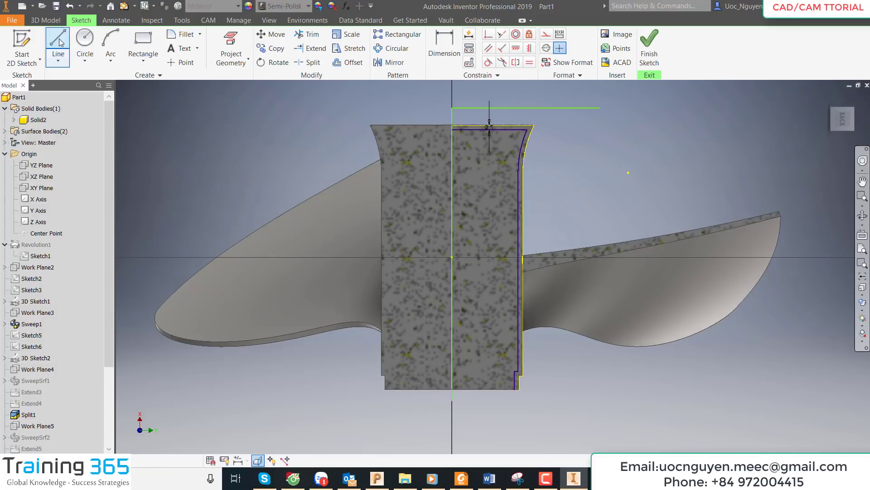
left_click(452, 403)
key("Escape")
key("Escape")
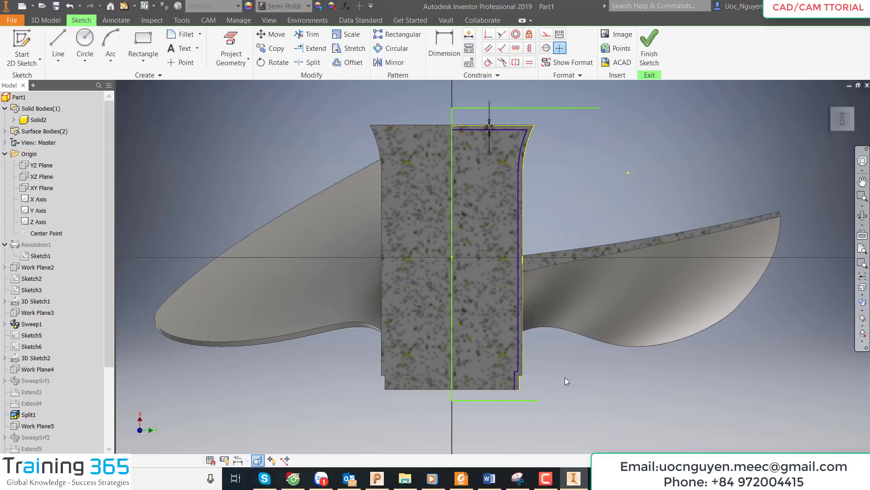
Step: Remove the stray short top segment of the offset curve
scroll(540, 394, "down", 5)
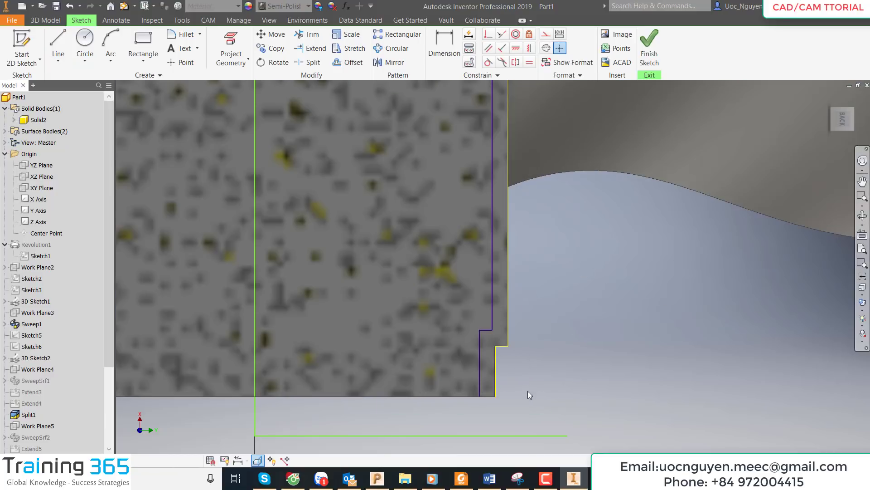
right_click(554, 354)
left_click(589, 354)
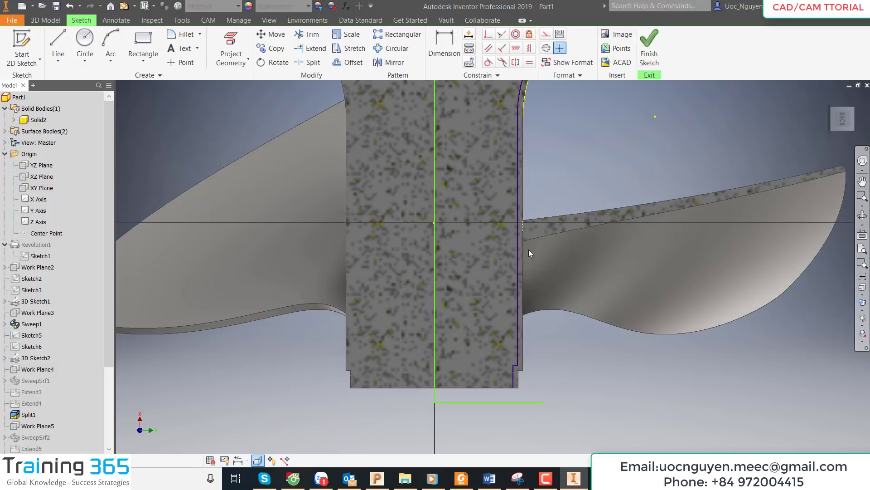
scroll(529, 249, "up", 2)
scroll(534, 200, "down", 6)
left_click_drag(539, 178, 535, 174)
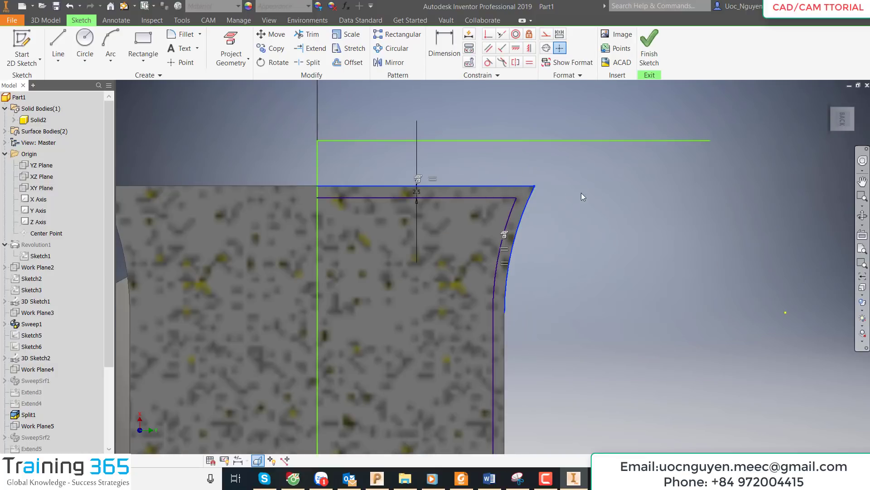
right_click(621, 195)
left_click(623, 194)
left_click(497, 198)
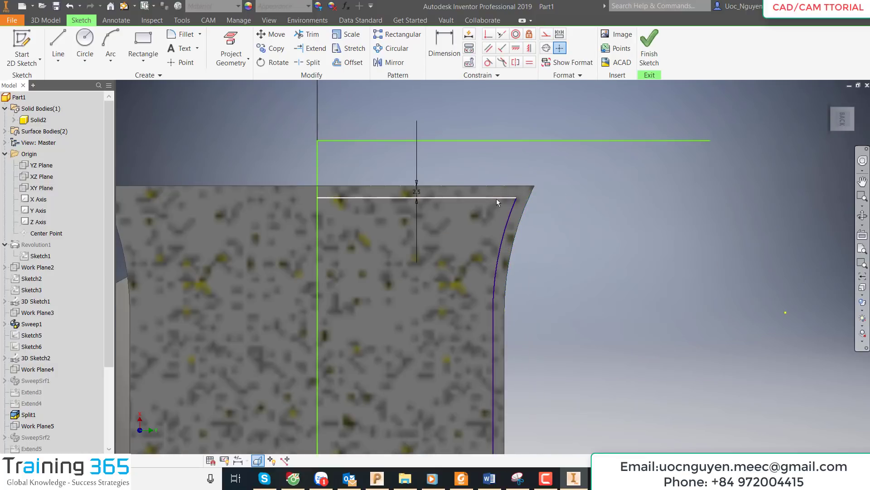
key("Escape")
Step: Extend the offset arc to the top line and its lower end to the bottom line
scroll(514, 293, "up", 3)
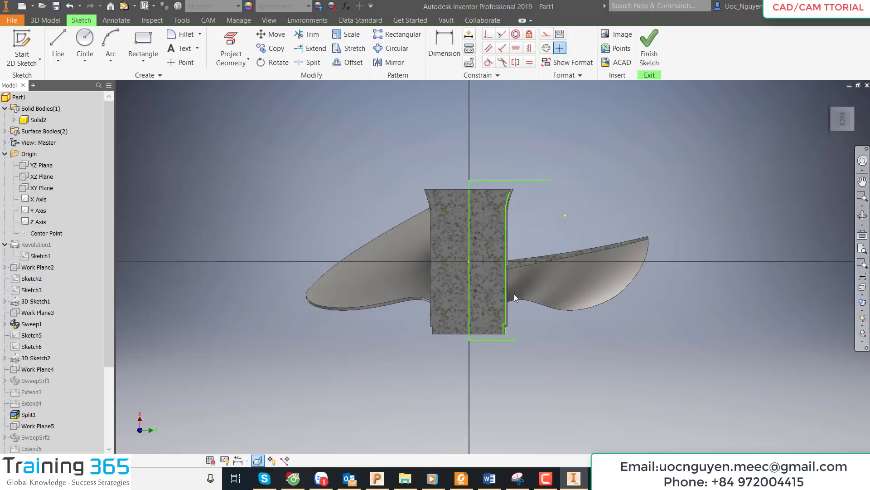
scroll(505, 336, "down", 4)
scroll(505, 335, "up", 5)
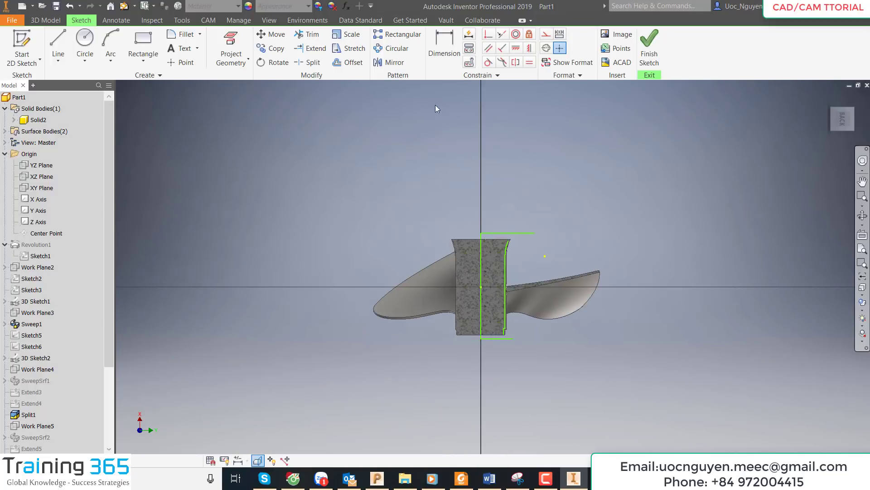
left_click(310, 48)
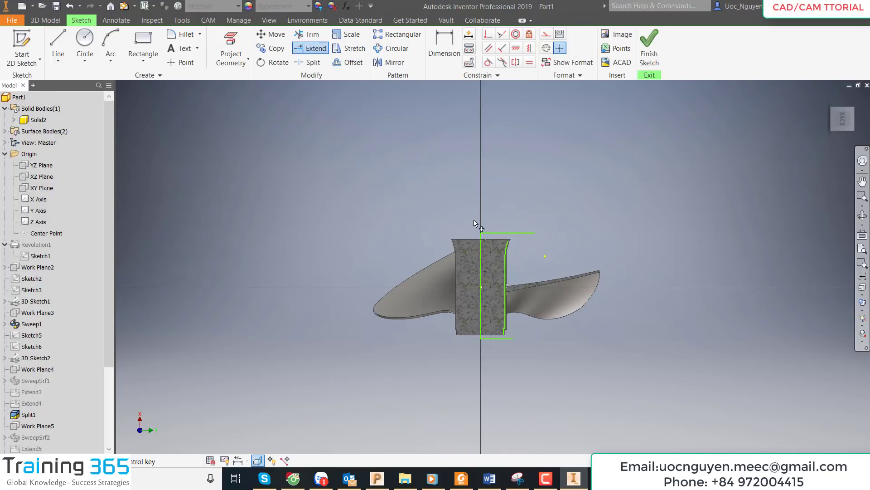
scroll(474, 219, "down", 5)
left_click(537, 265)
left_click(585, 294)
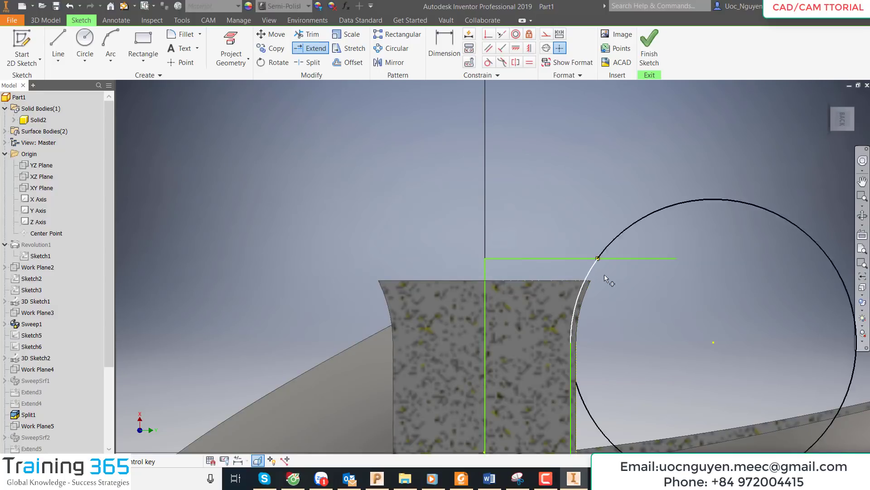
scroll(589, 277, "up", 8)
scroll(541, 284, "down", 6)
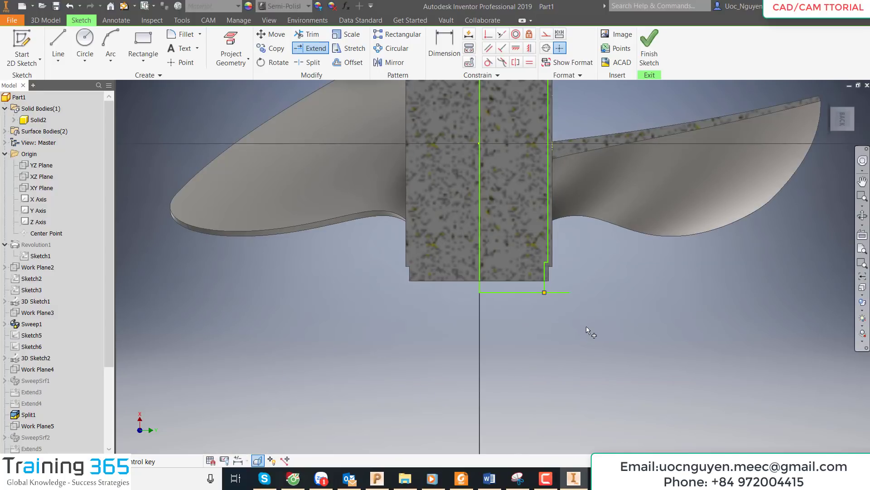
key("Escape")
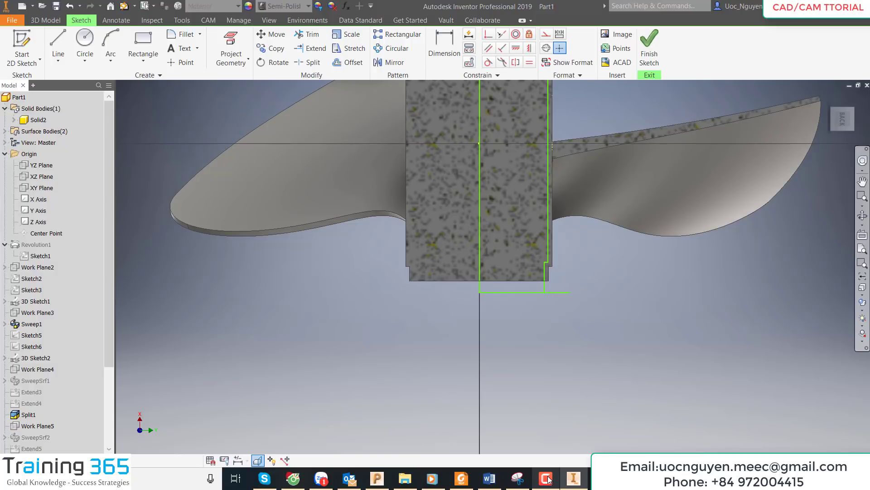
Step: Trim the top line's overhang past the arc and finish the sketch
scroll(581, 311, "up", 5)
key("x")
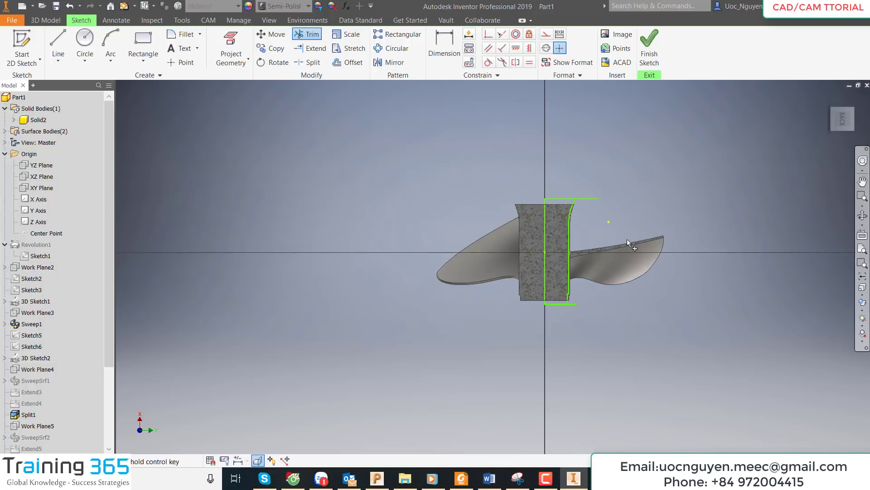
left_click(592, 200)
key("Escape")
scroll(597, 234, "down", 2)
scroll(580, 228, "down", 2)
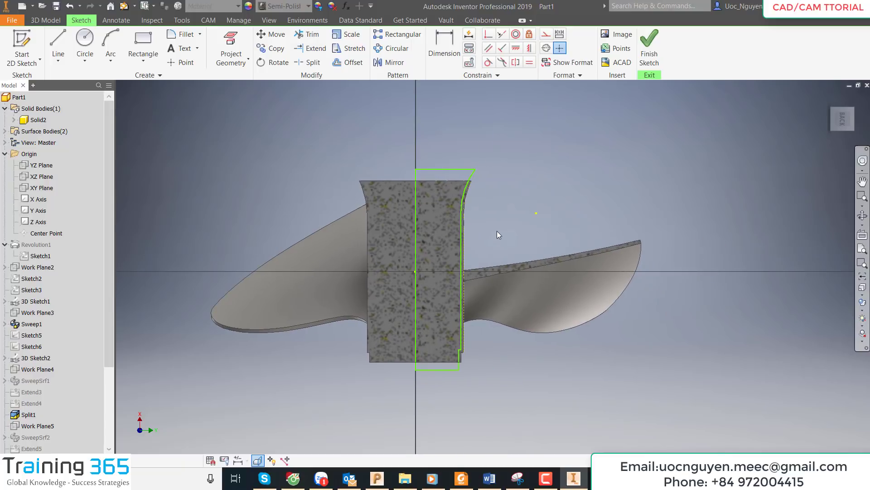
left_click(658, 44)
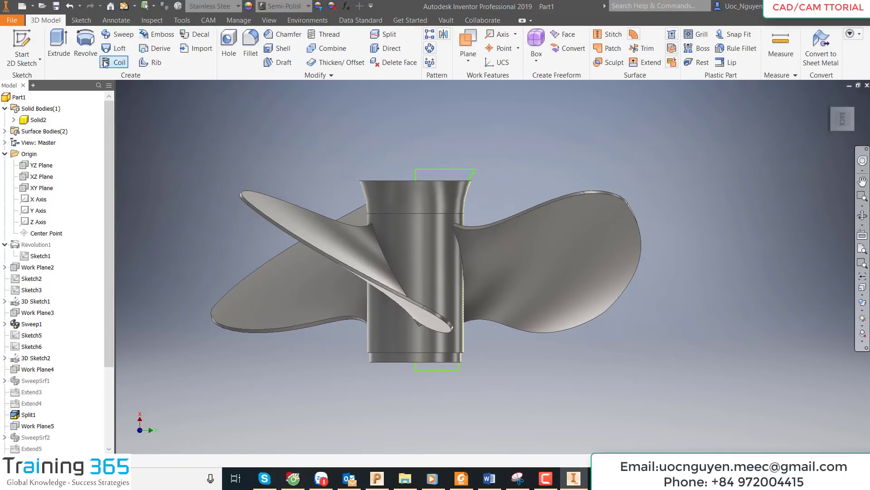
Step: Revolve the closed profile a full turn about the centre line, hollowing the hub
key("r")
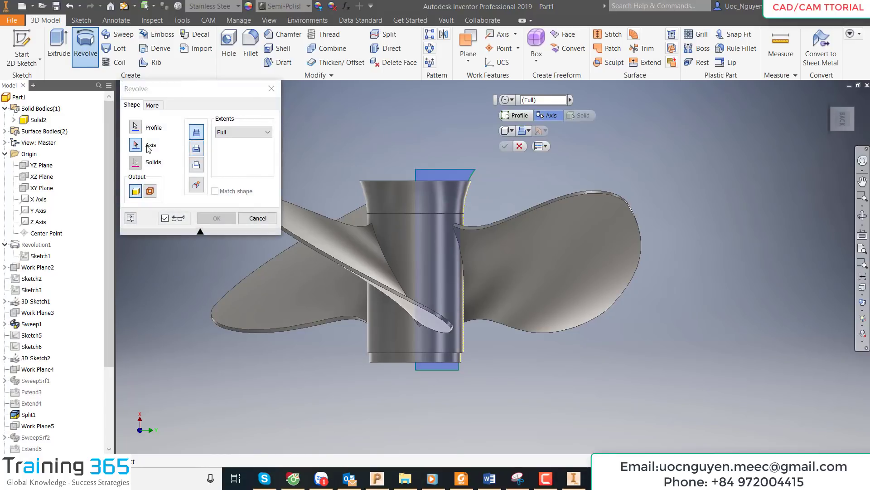
left_click(417, 176)
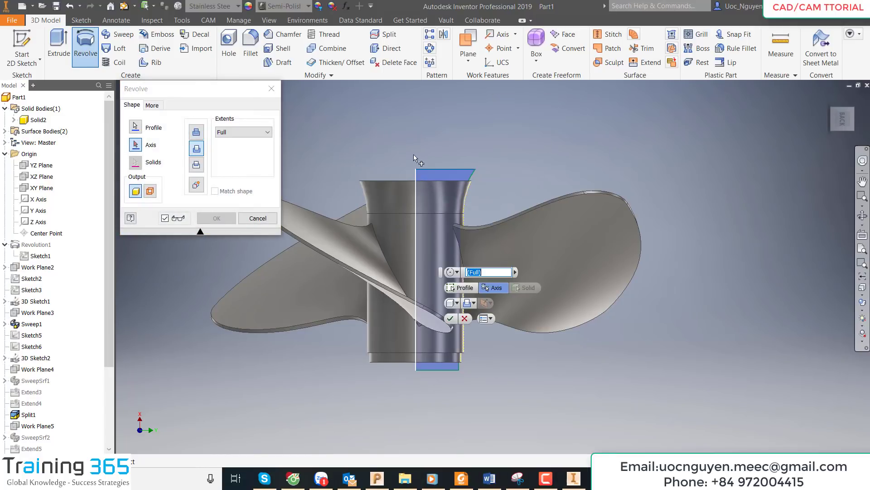
left_click(217, 218)
key("F6")
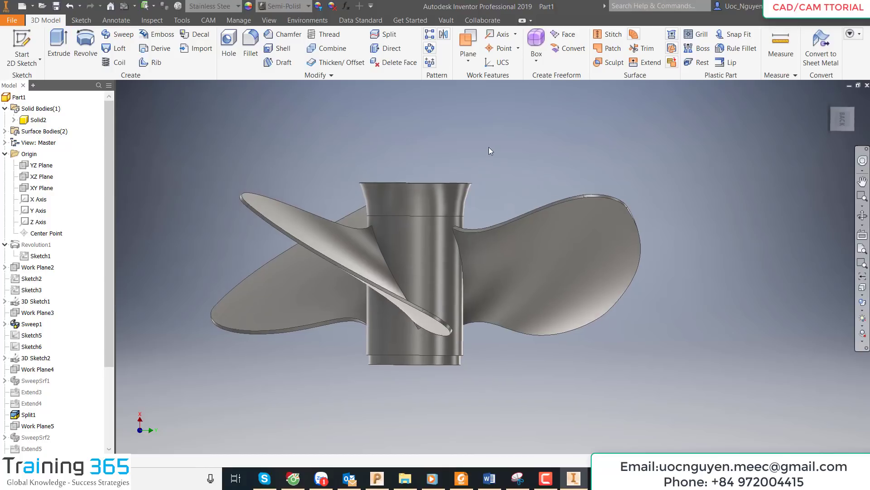
key("F6")
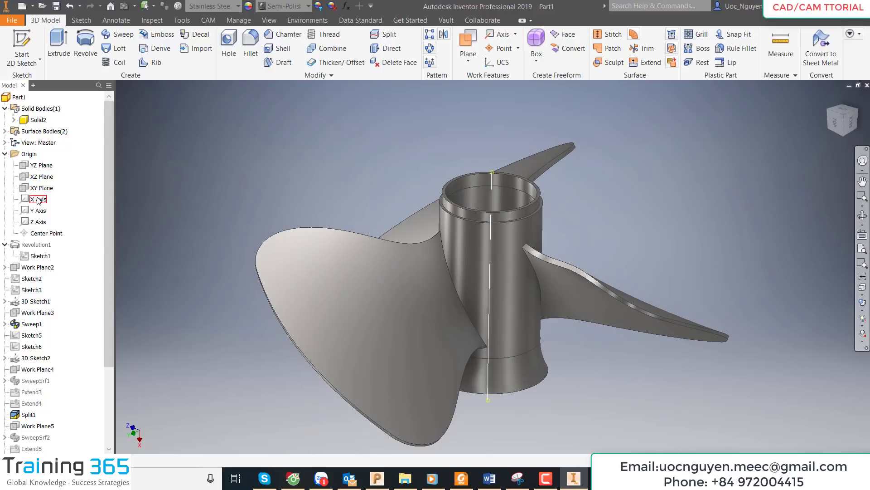
Step: Create a work plane offset 25 mm from the YZ Plane, checked from the Top view
left_click(41, 165)
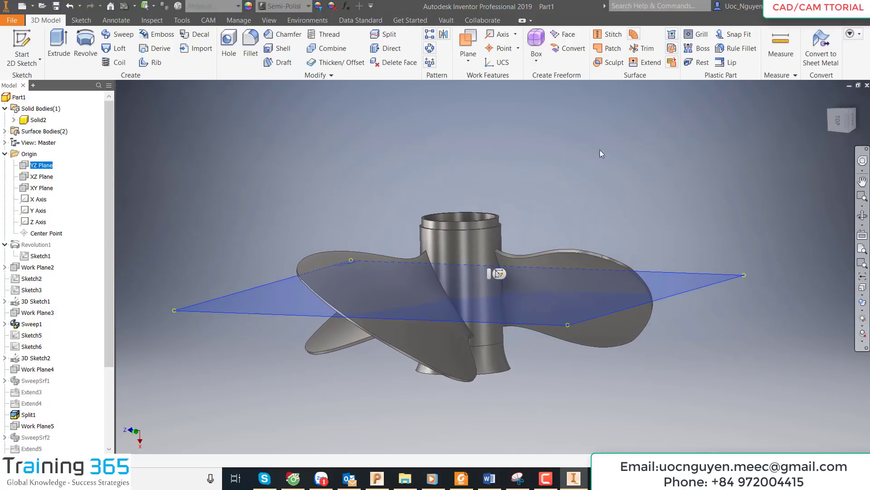
left_click(469, 57)
left_click(494, 106)
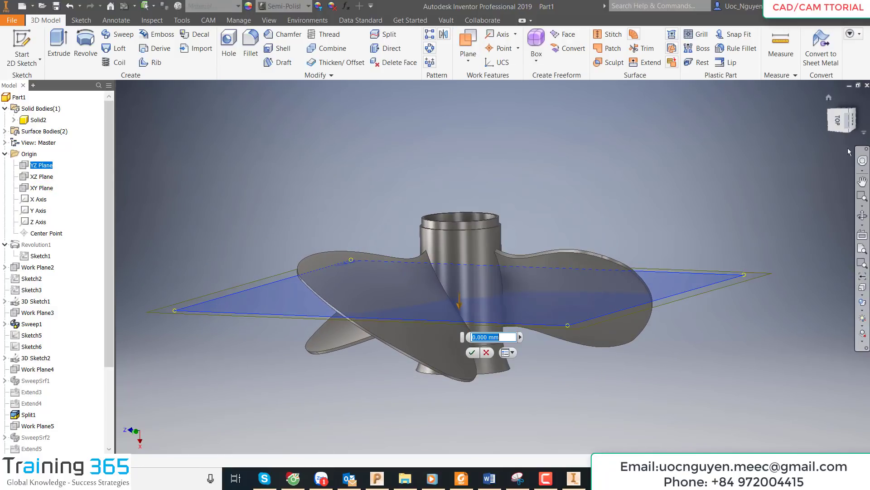
left_click(837, 125)
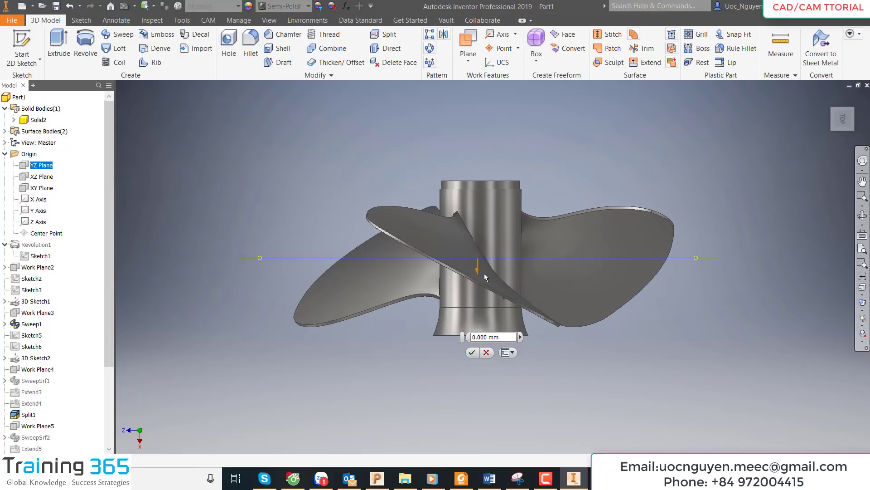
left_click_drag(477, 272, 476, 295)
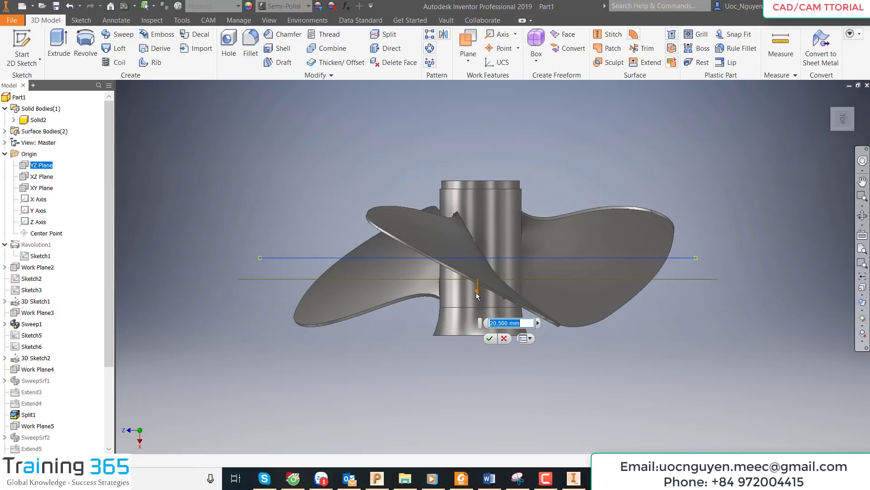
type("2")
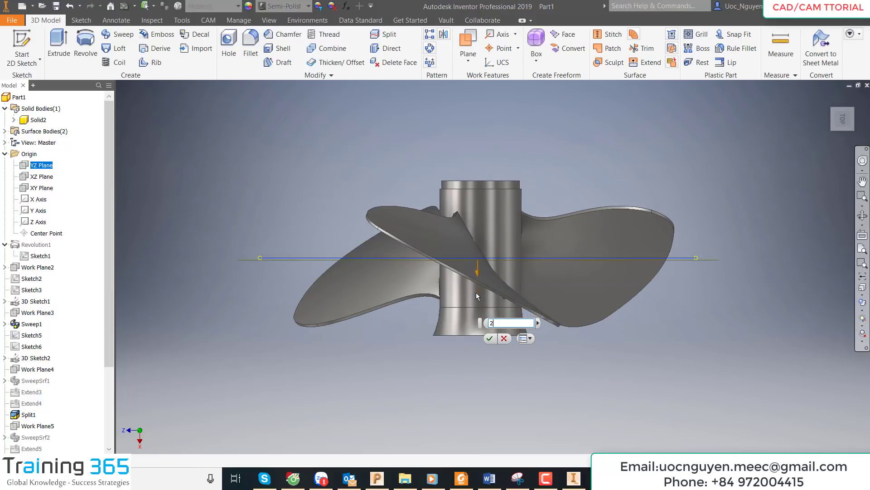
type("5")
key("Return")
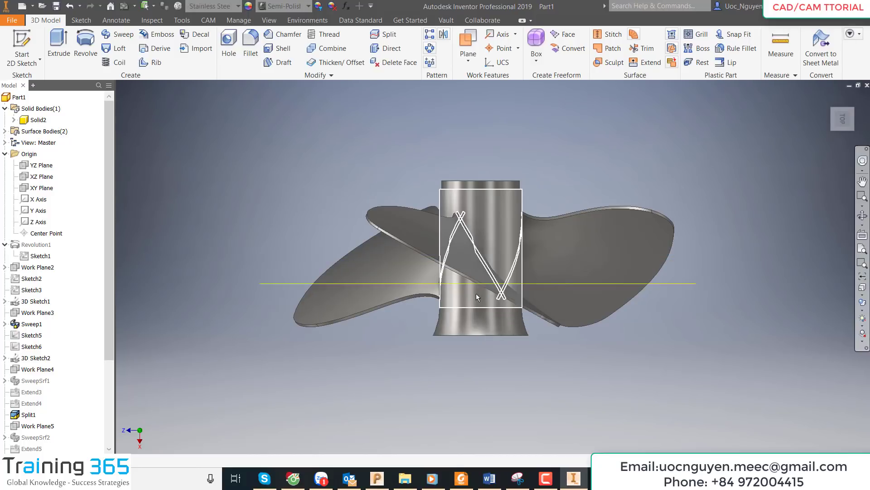
Step: On the new work plane, sketch a 50 mm circle centred at the origin and finish
left_click(682, 282)
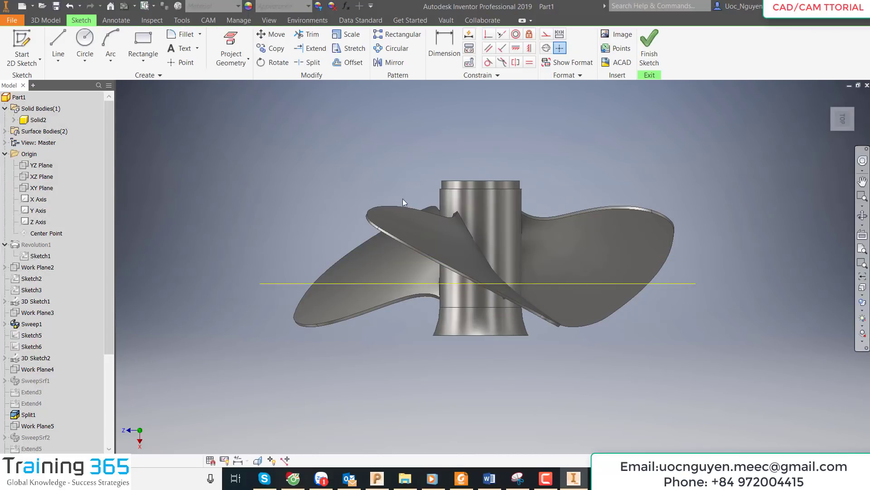
key("F6")
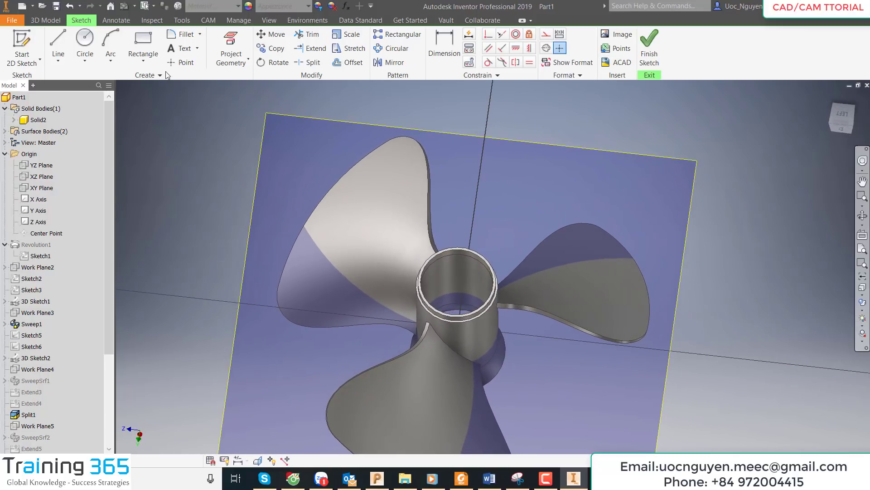
left_click(841, 116)
scroll(507, 257, "up", 3)
left_click(85, 40)
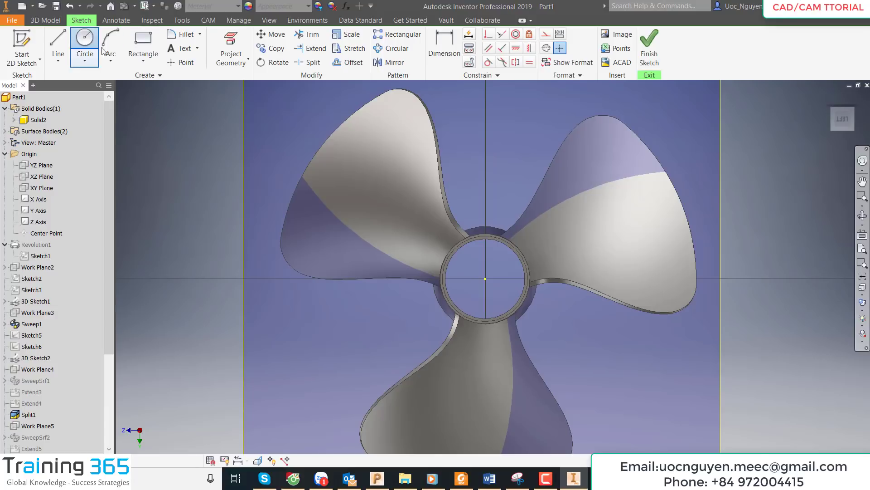
left_click(485, 279)
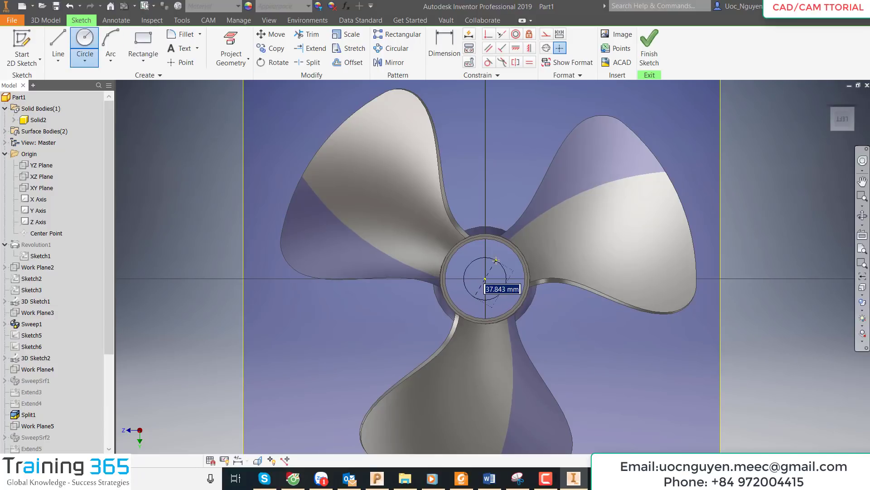
type("50")
key("Return")
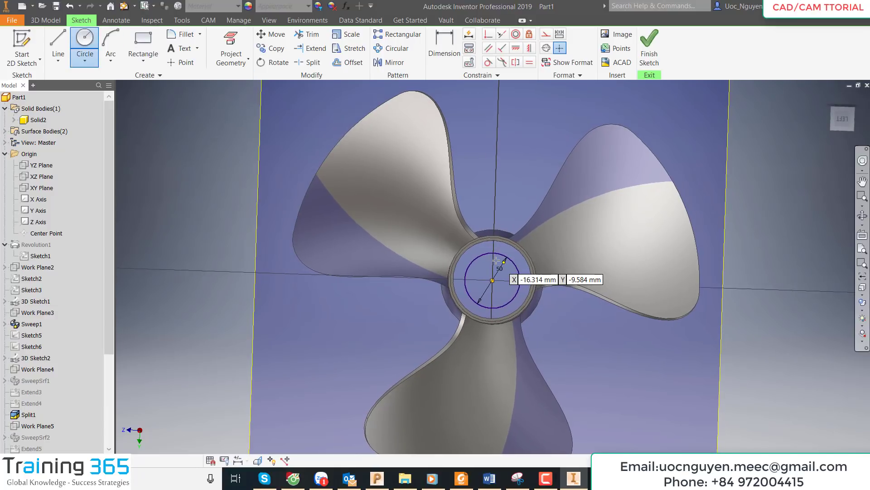
key("Escape")
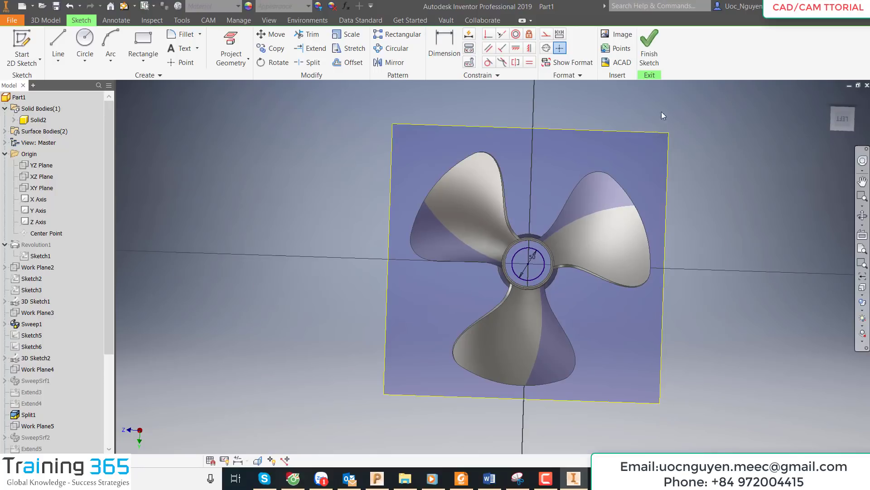
left_click(649, 45)
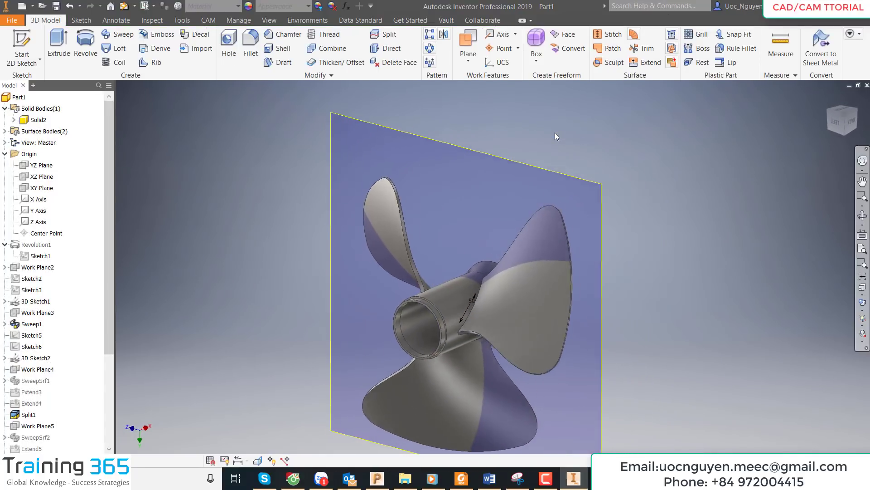
Step: Hide the work plane and extrude the circle, reversed, with extent To the hub's inner face
right_click(510, 178)
left_click(537, 190)
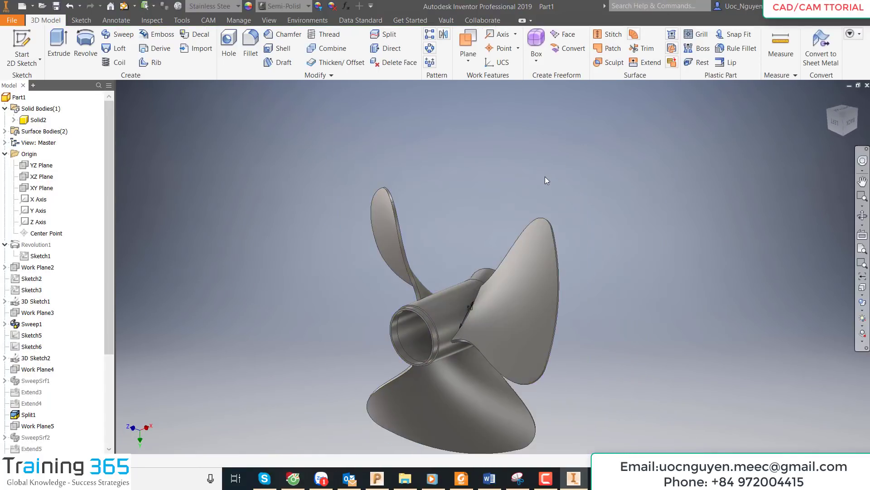
left_click(59, 45)
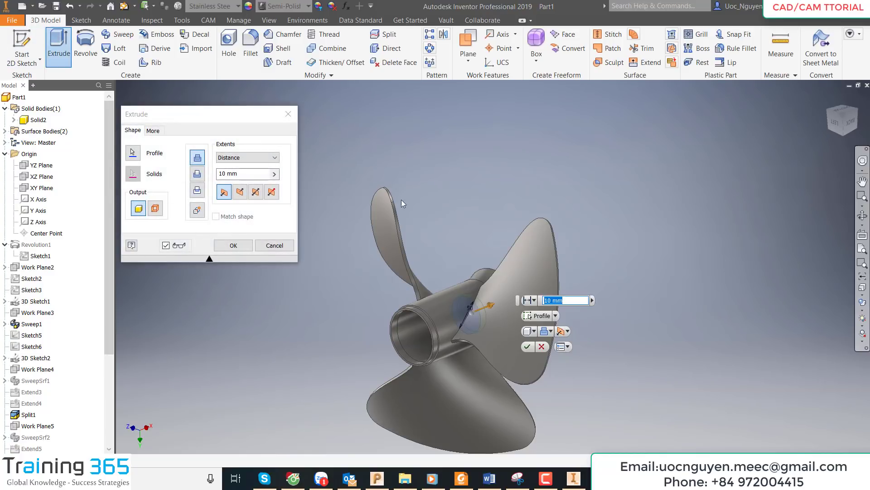
left_click(240, 192)
left_click(274, 157)
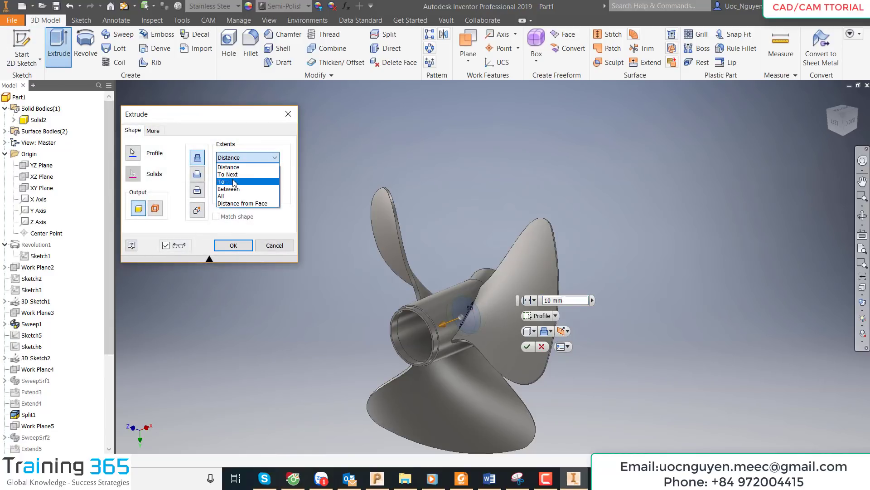
left_click(234, 182)
scroll(404, 339, "down", 3)
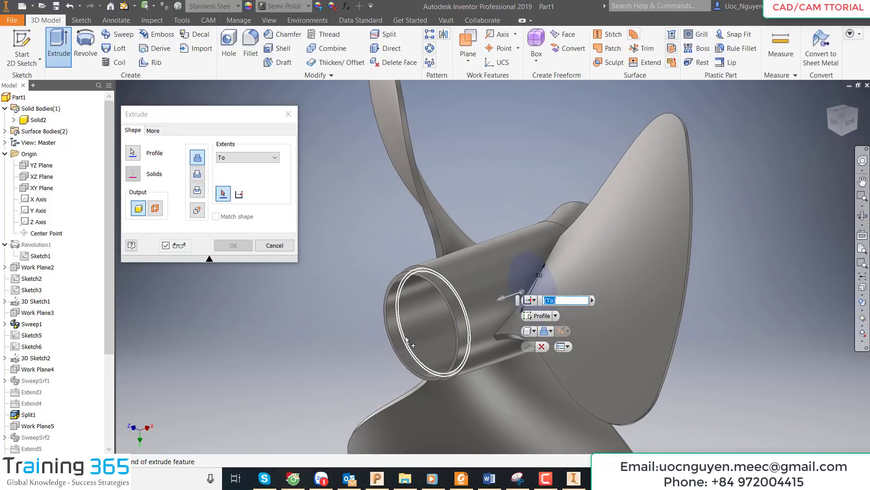
left_click(406, 340)
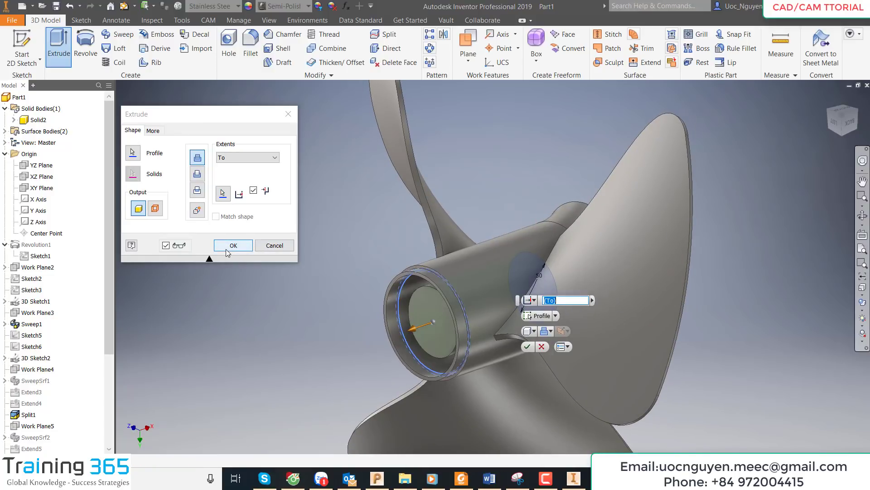
left_click(226, 248)
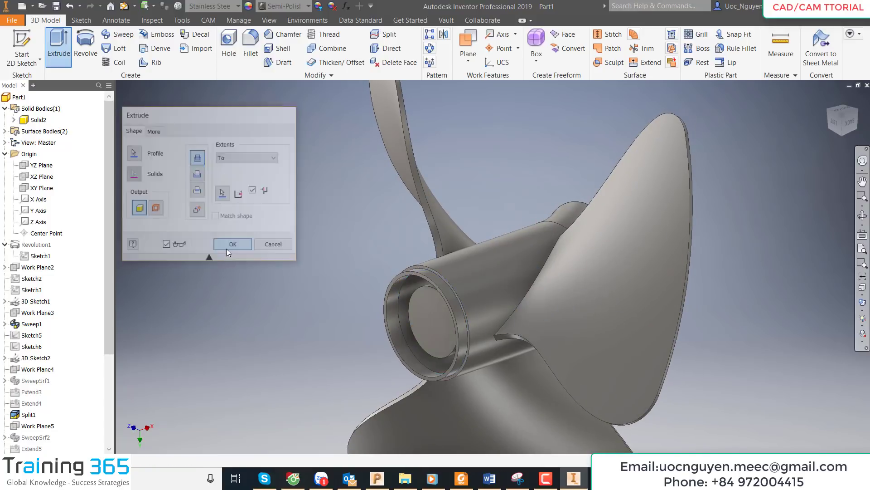
mouse_move(301, 239)
middle_mouse_down("shift")
mouse_move(540, 241)
mouse_move(549, 238)
mouse_move(548, 200)
middle_mouse_up("shift")
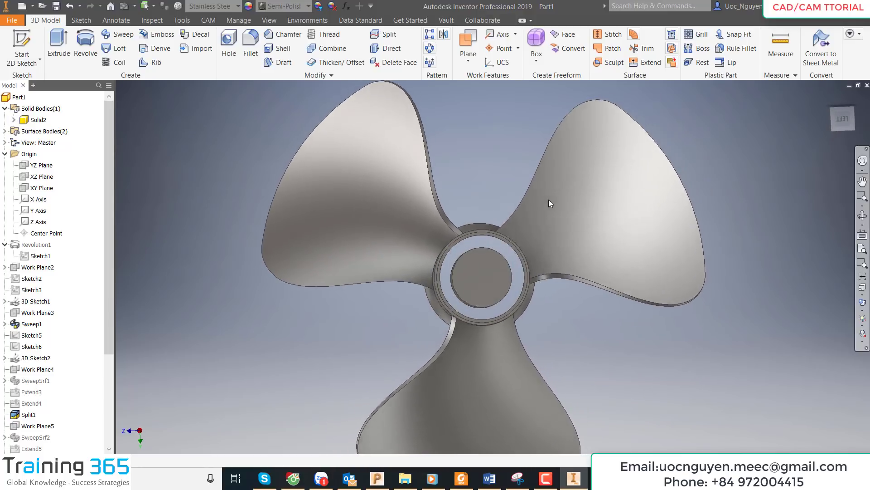
Step: Start a sketch on the disc's end face and draw a centre-point rectangle on the vertical axis
left_click(487, 257)
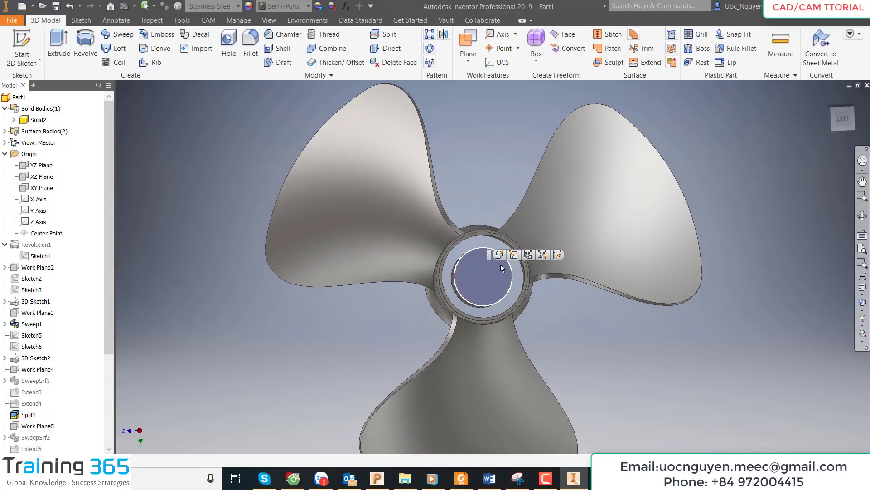
left_click(559, 255)
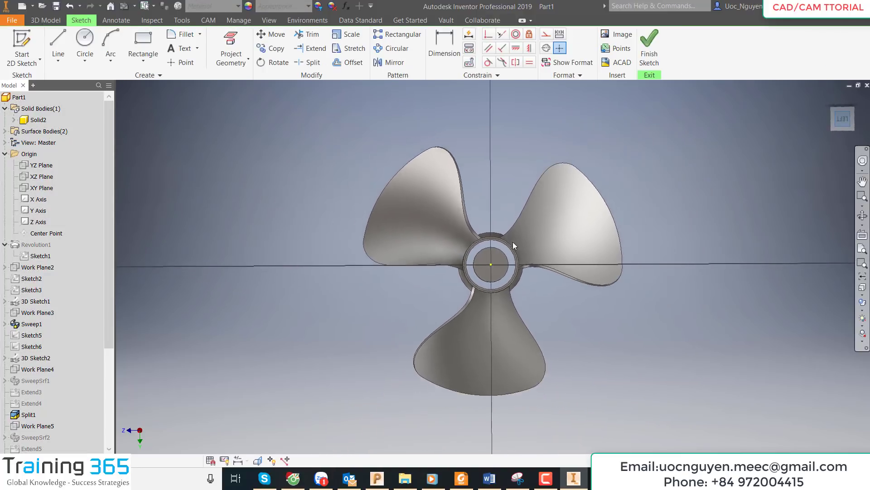
scroll(512, 244, "up", 3)
scroll(495, 243, "up", 2)
left_click(143, 58)
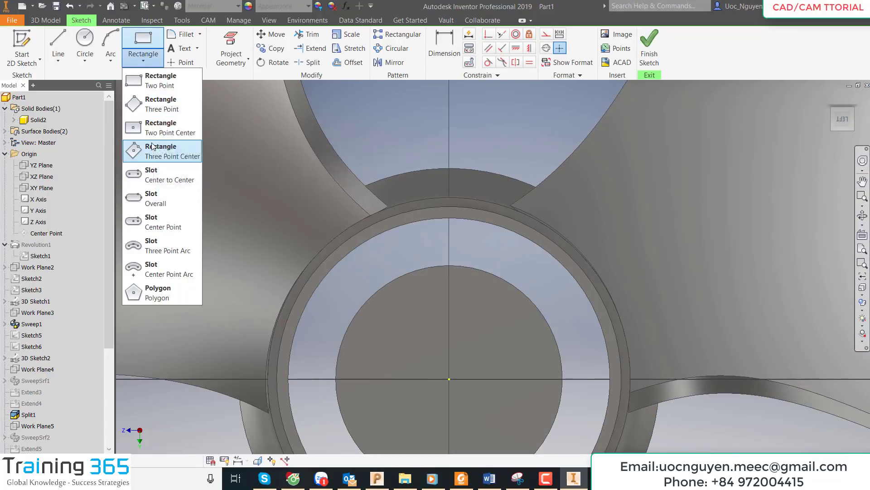
left_click(155, 128)
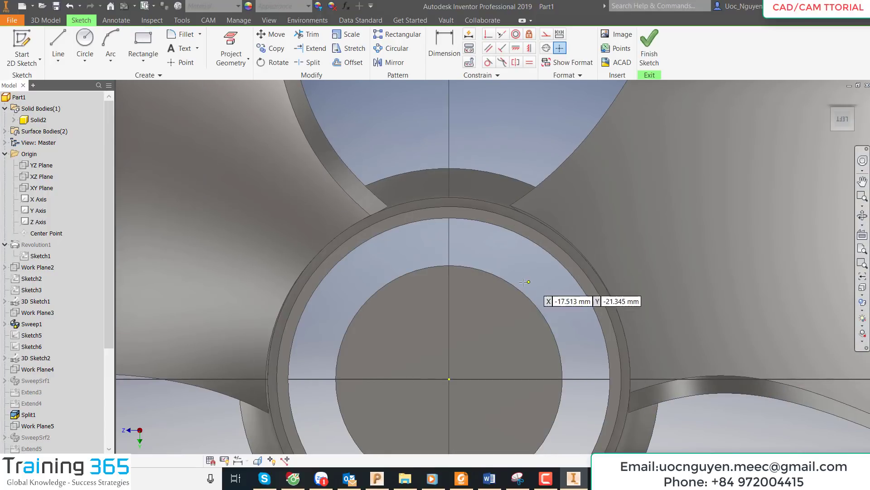
left_click(449, 249)
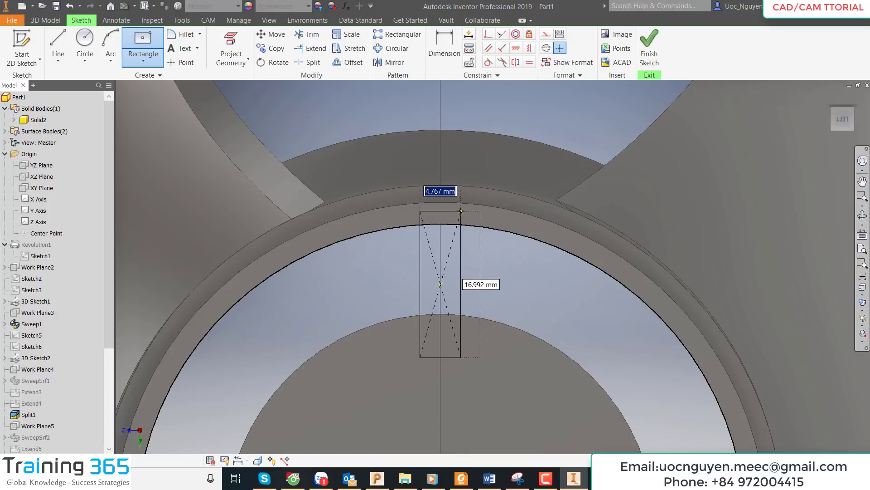
left_click(459, 212)
scroll(500, 275, "up", 2)
scroll(500, 275, "down", 3)
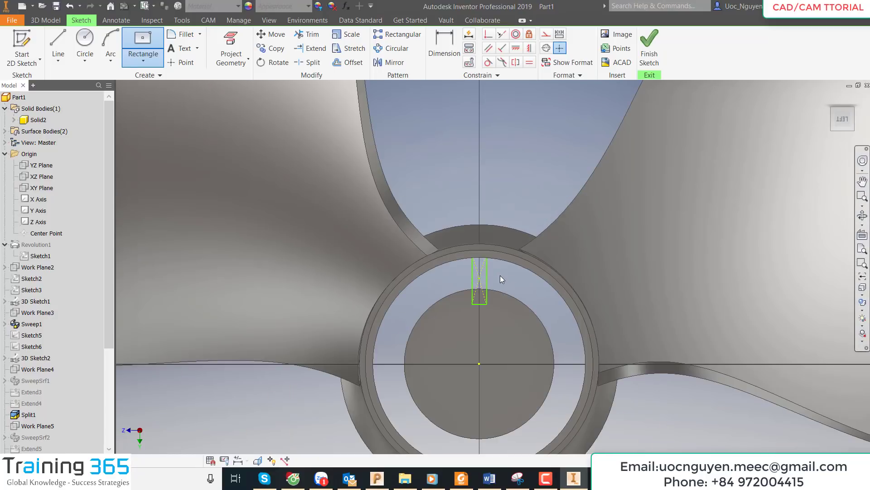
key("Escape")
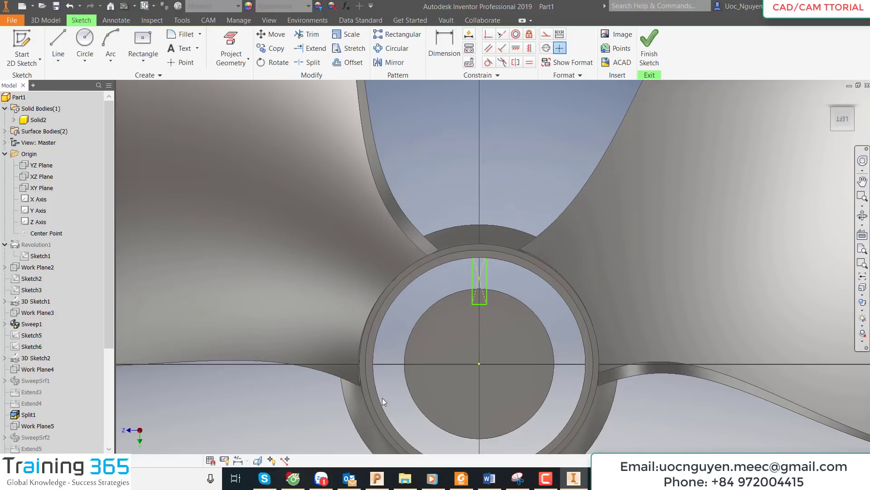
Step: Slice the graphics and dimension the key rectangle's width to 10
left_click(260, 461)
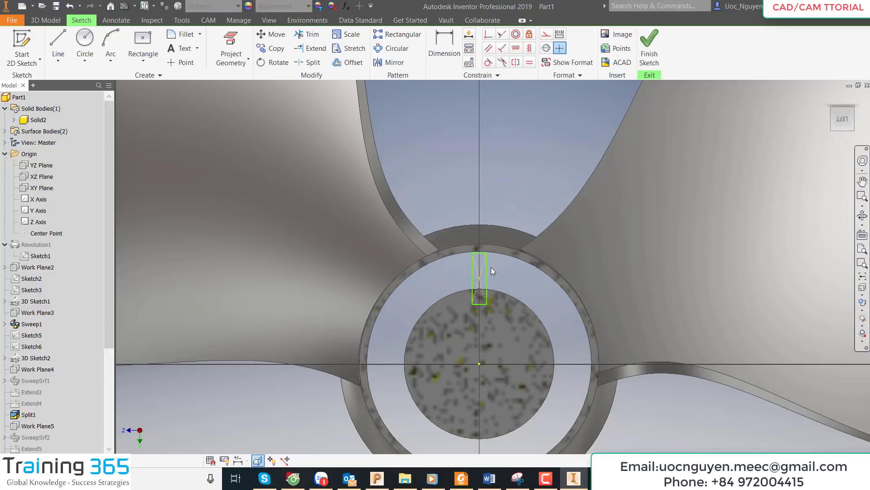
scroll(491, 267, "up", 2)
scroll(494, 249, "up", 5)
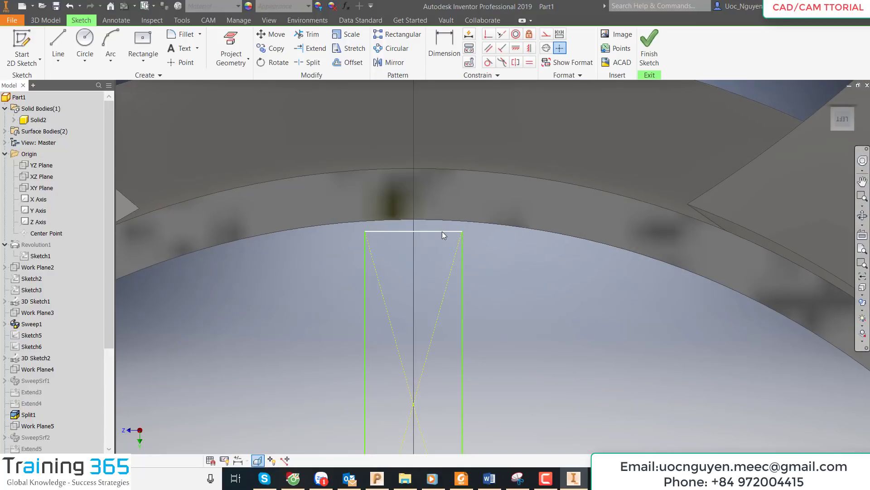
left_click(442, 231)
scroll(472, 236, "down", 5)
left_click(480, 260)
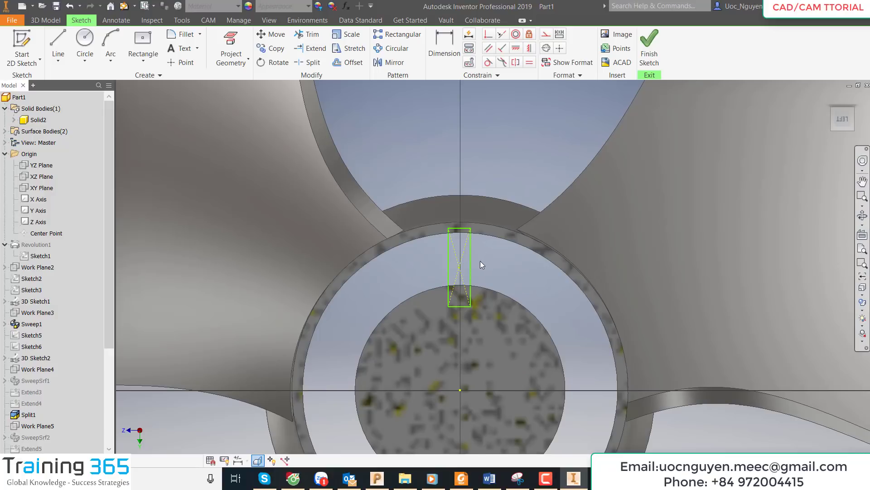
scroll(480, 260, "up", 3)
left_click(451, 199)
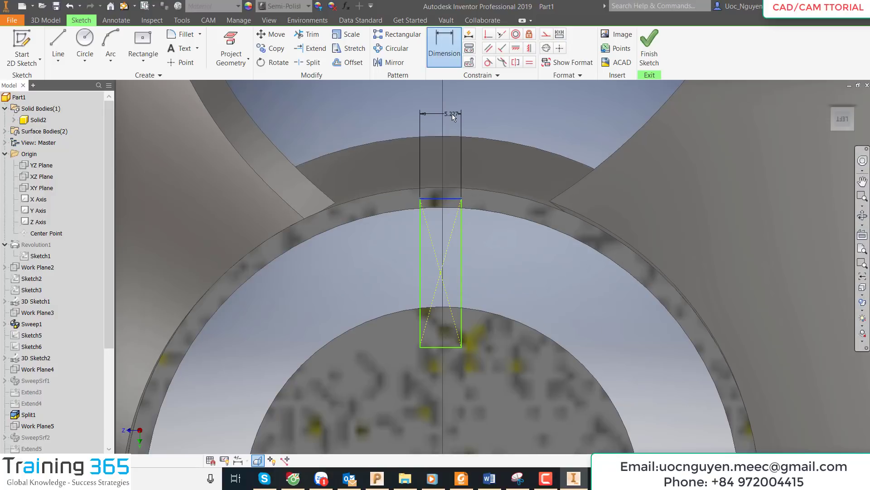
left_click(451, 113)
type("10")
key("Return")
Step: Set the rectangle's distance from the hub centre to 25 and its height to 28
scroll(420, 271, "down", 2)
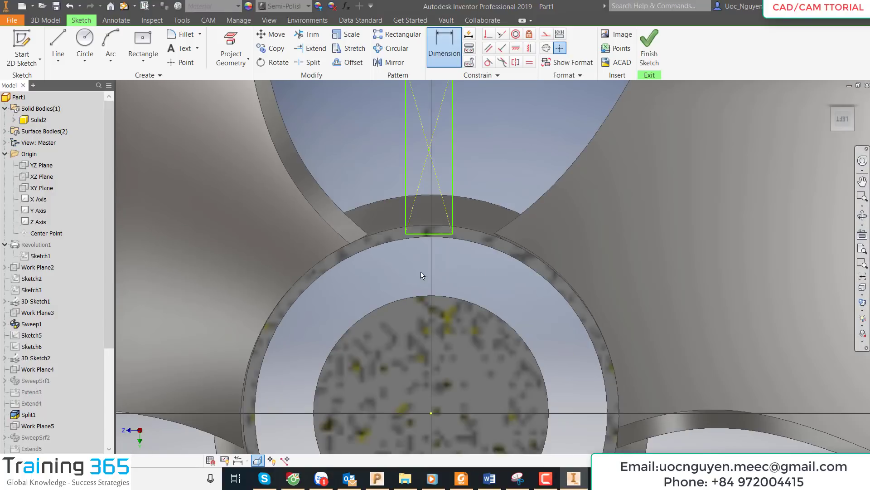
scroll(419, 264, "down", 4)
scroll(418, 245, "up", 2)
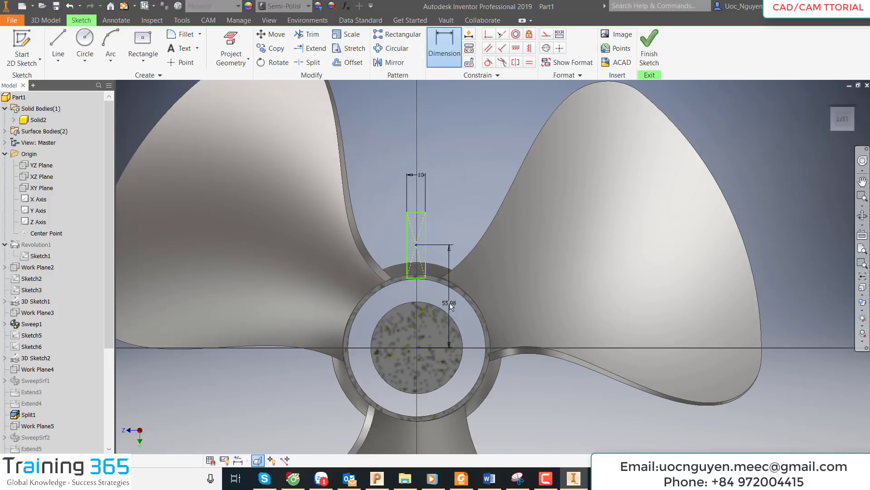
left_click(450, 307)
type("25")
key("Return")
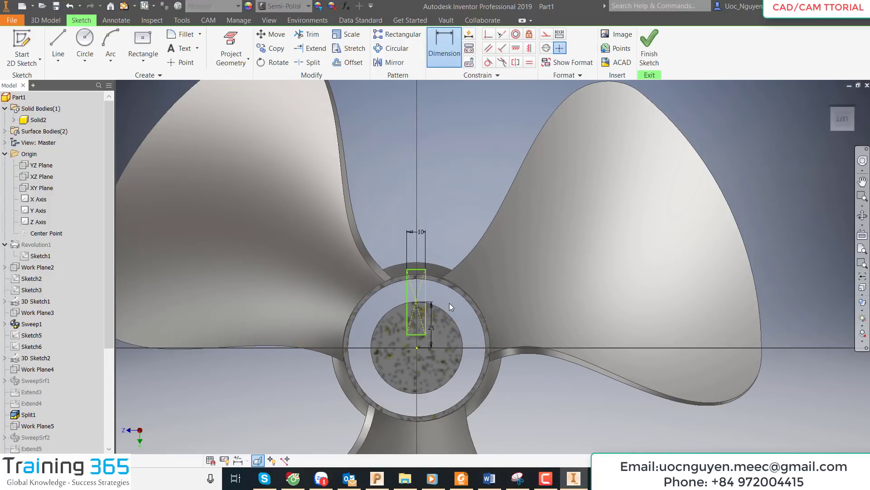
scroll(426, 295, "up", 3)
left_click(427, 295)
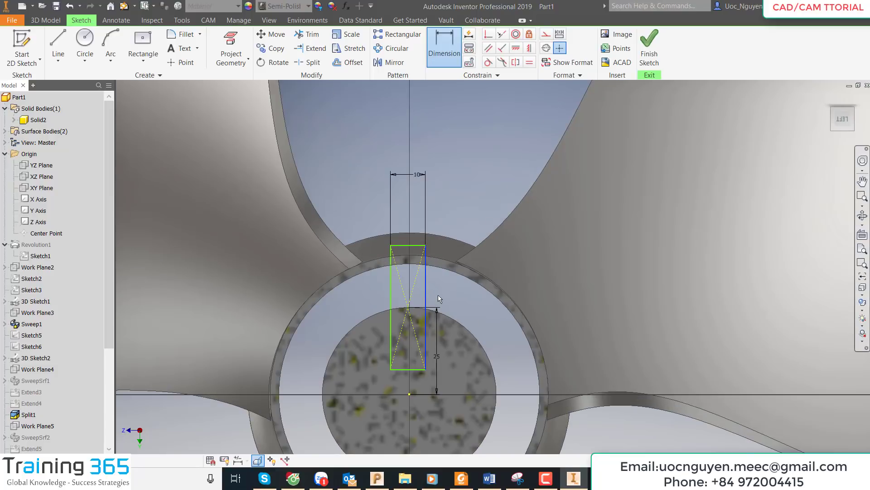
type("28")
key("Return")
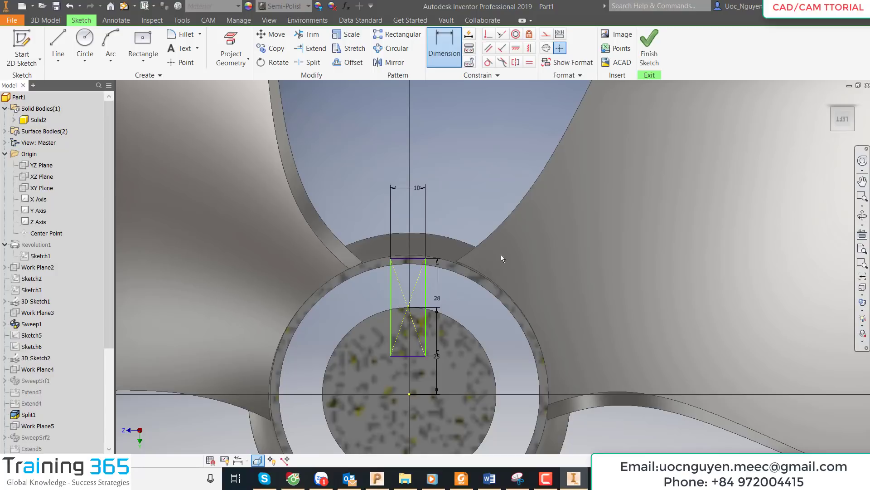
Step: Make the rectangle symmetric about the vertical axis and finish the sketch
left_click(529, 47)
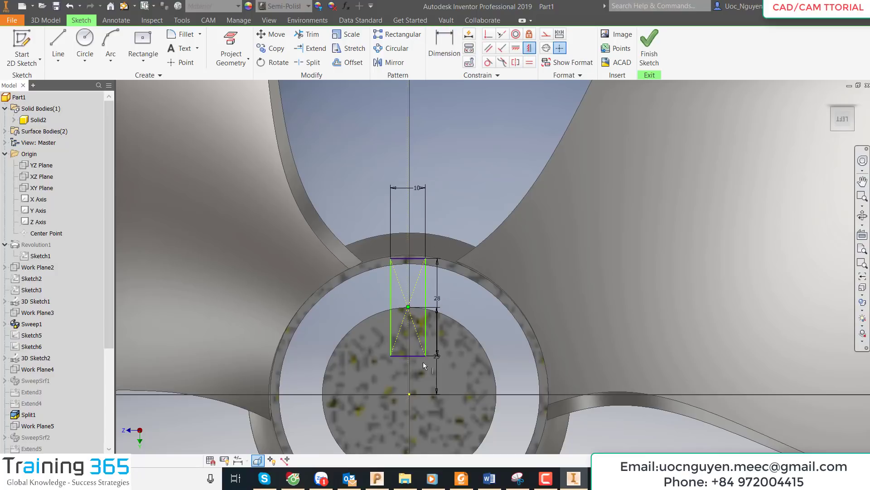
left_click(410, 395)
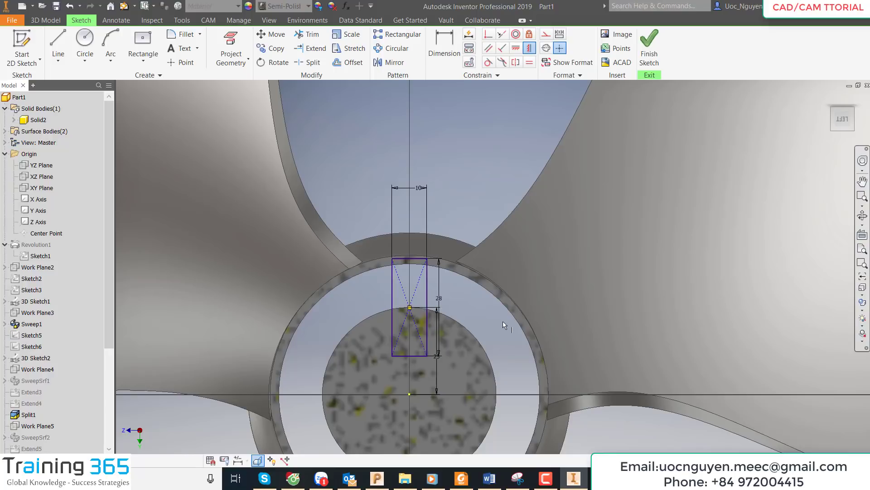
key("Escape")
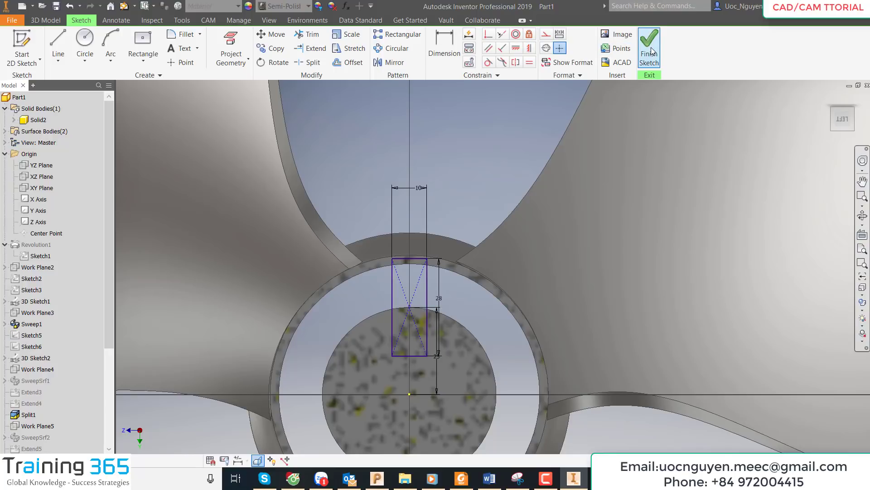
left_click(652, 51)
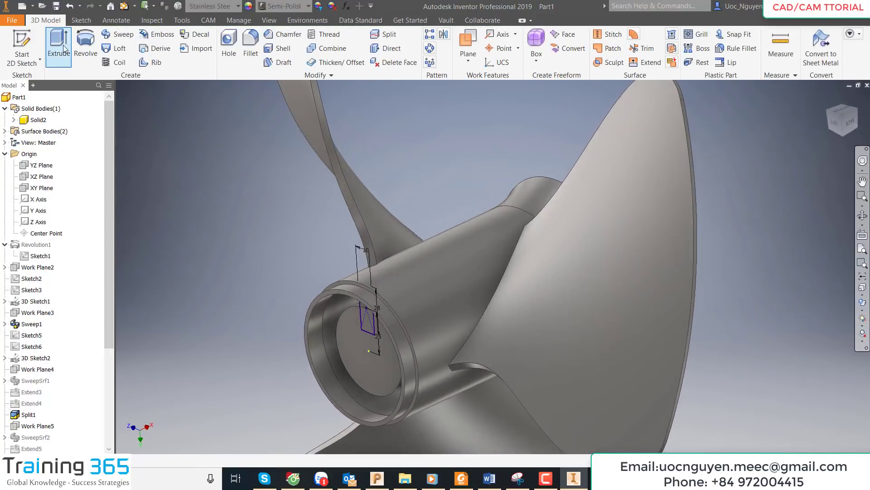
Step: Extrude the 10 × 28 rectangle as new solid Solid5, flipped, up to the hub's circular end face
left_click(64, 49)
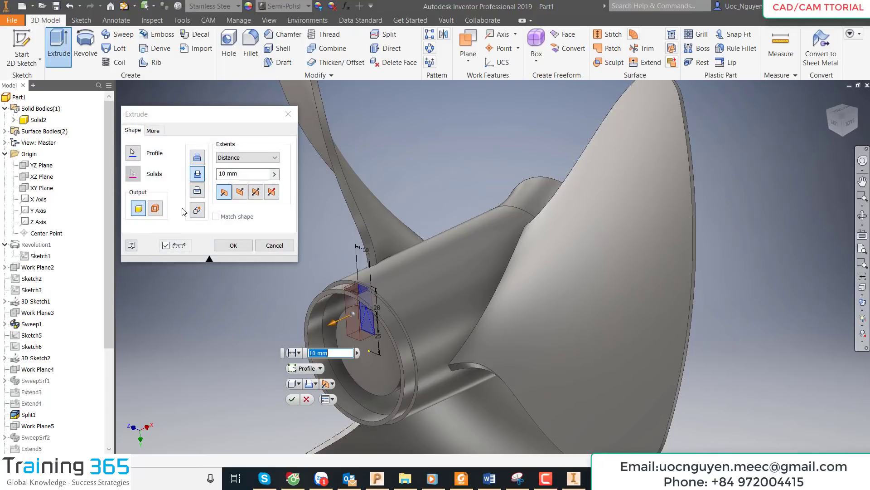
left_click(197, 211)
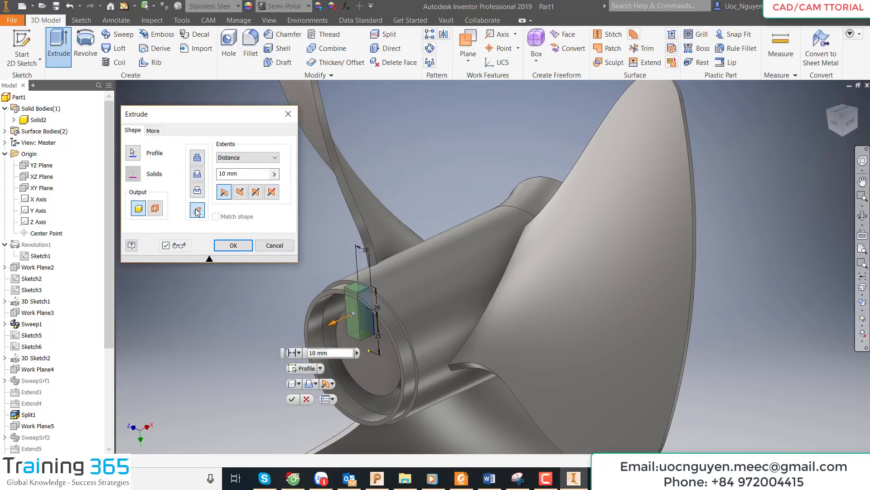
left_click(240, 192)
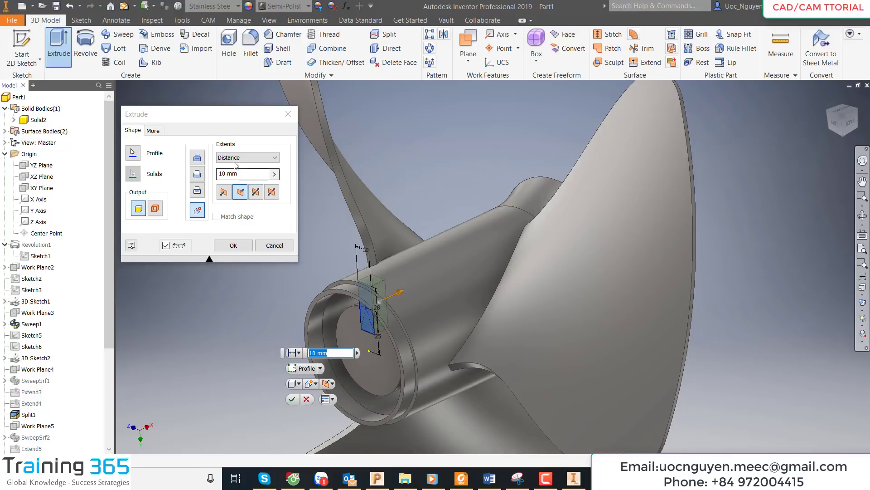
left_click(247, 157)
left_click(230, 181)
mouse_move(344, 213)
middle_mouse_down("shift")
mouse_move(460, 210)
mouse_move(520, 274)
middle_mouse_up("shift")
left_click(520, 274)
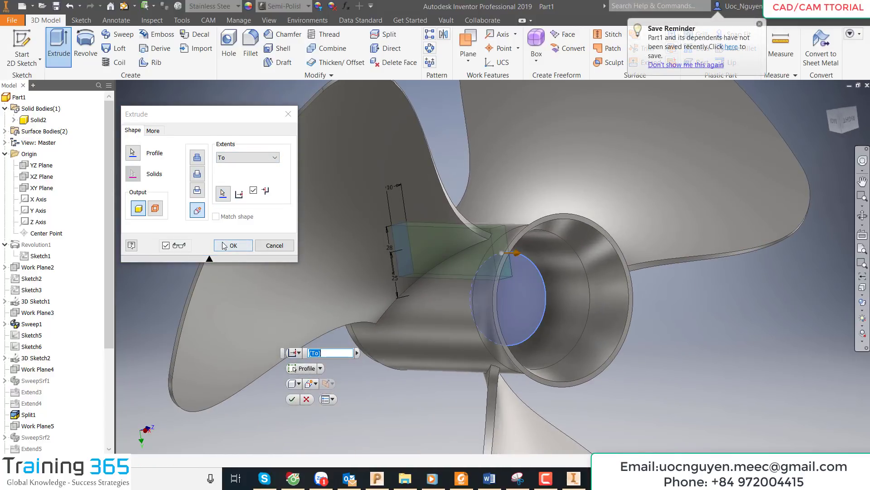
left_click(224, 245)
mouse_move(426, 254)
middle_mouse_down("shift")
mouse_move(475, 257)
mouse_move(493, 214)
middle_mouse_up("shift")
key("f")
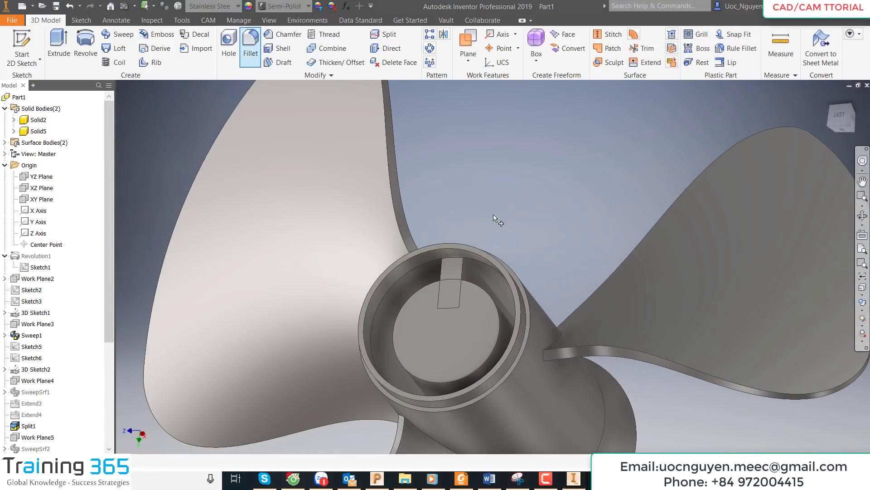
key("Escape")
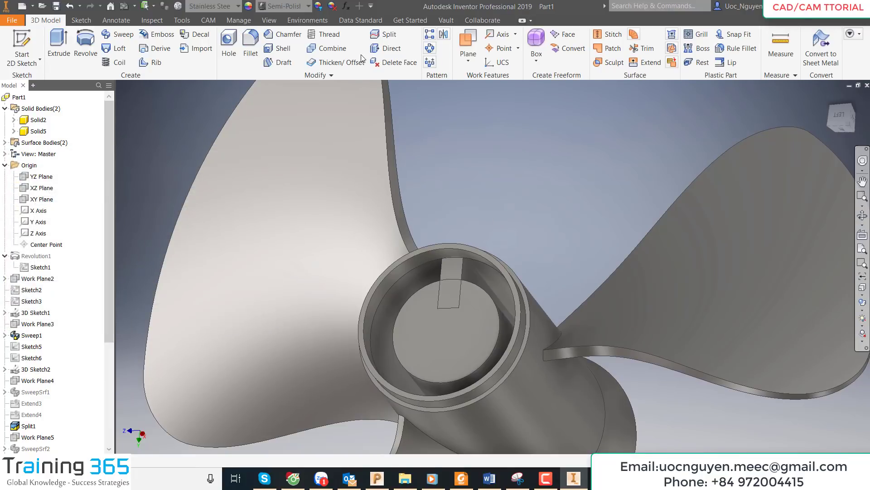
Step: Move the key's first end face -10 mm with Direct Edit
left_click(383, 48)
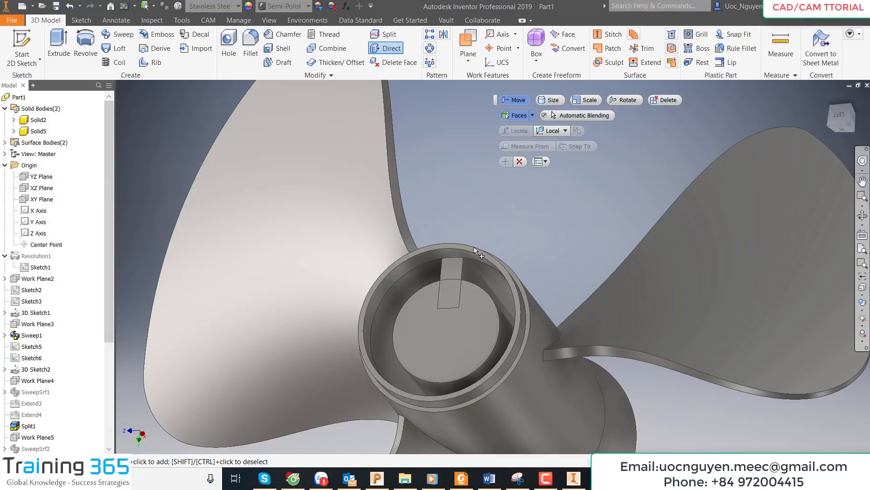
left_click(450, 276)
mouse_move(459, 219)
middle_mouse_down("shift")
mouse_move(425, 227)
mouse_move(442, 282)
middle_mouse_up("shift")
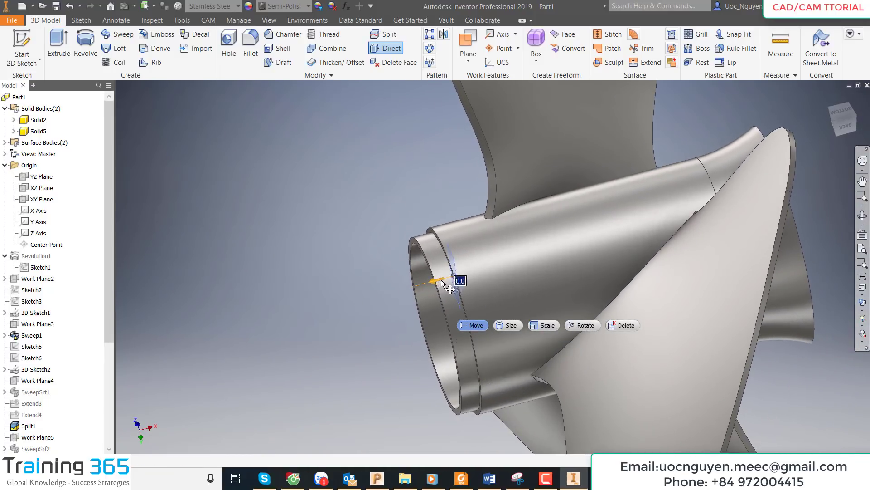
type("-2.5")
key("Return")
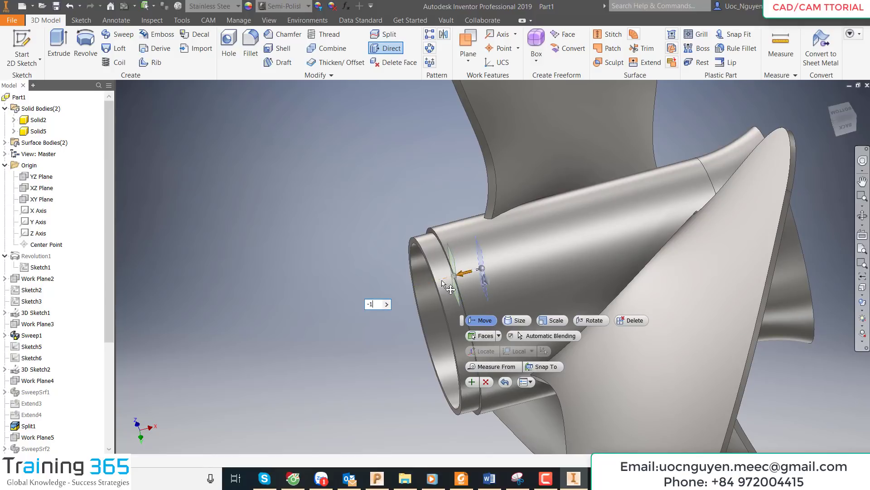
type("0")
key("Return")
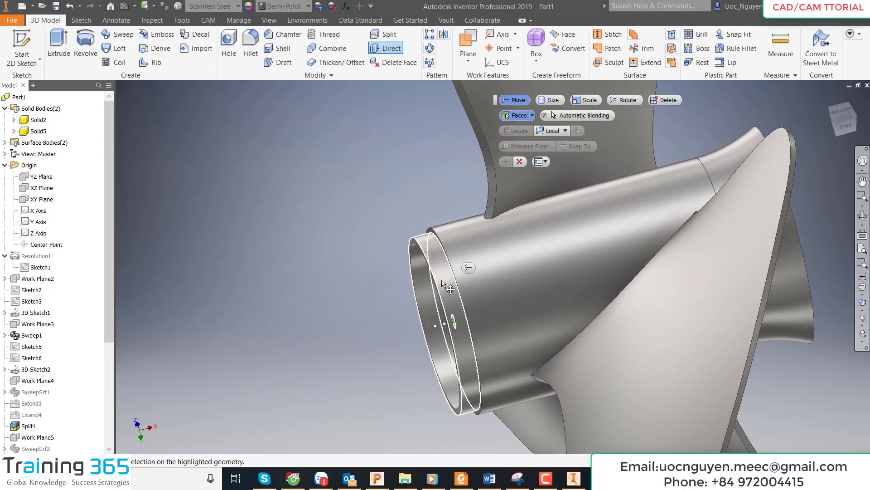
Step: Move the key's other end face -10 mm and finish the direct edit
mouse_move(387, 280)
middle_mouse_down("shift")
mouse_move(355, 262)
mouse_move(467, 262)
mouse_move(463, 252)
middle_mouse_up("shift")
left_click(455, 252)
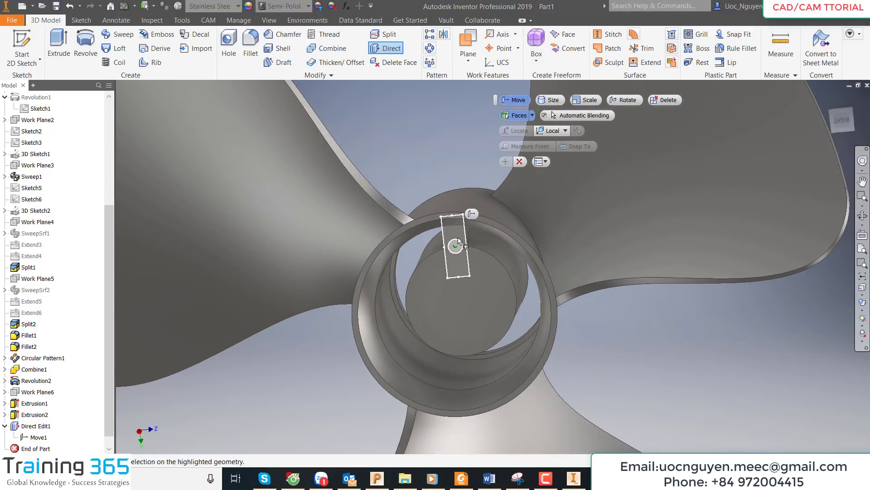
left_click_drag(455, 252, 463, 245)
type("-10")
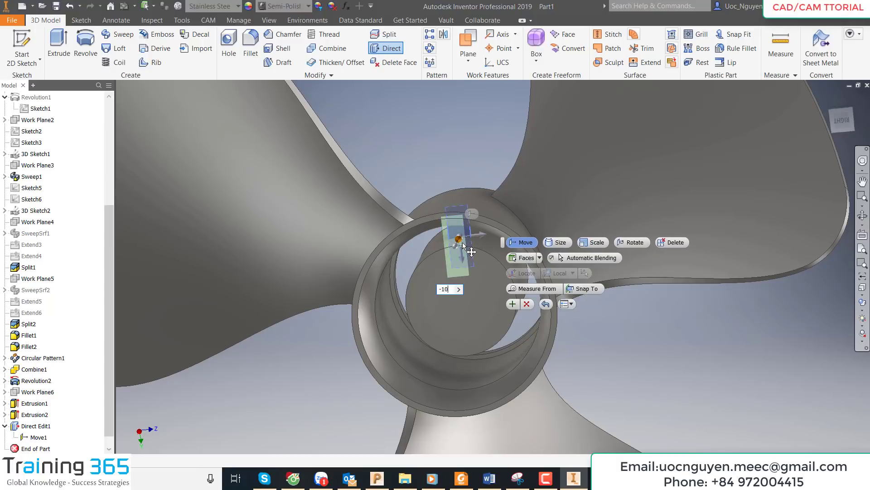
key("Return")
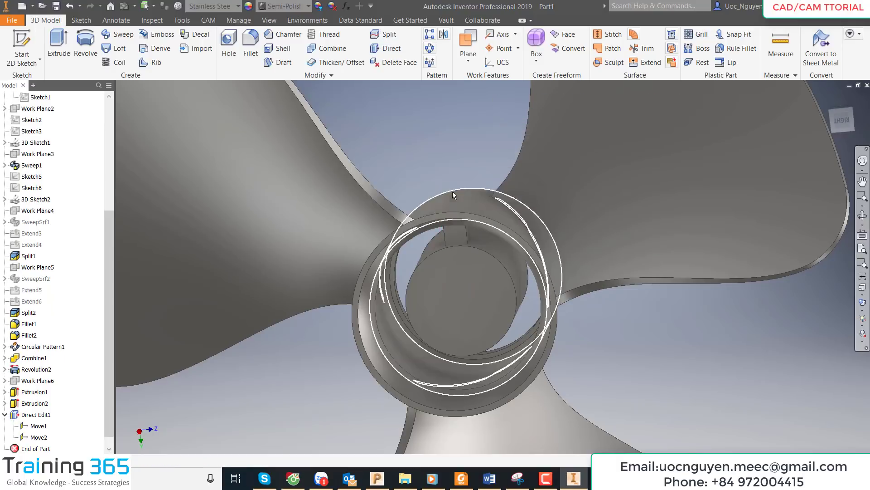
key("F6")
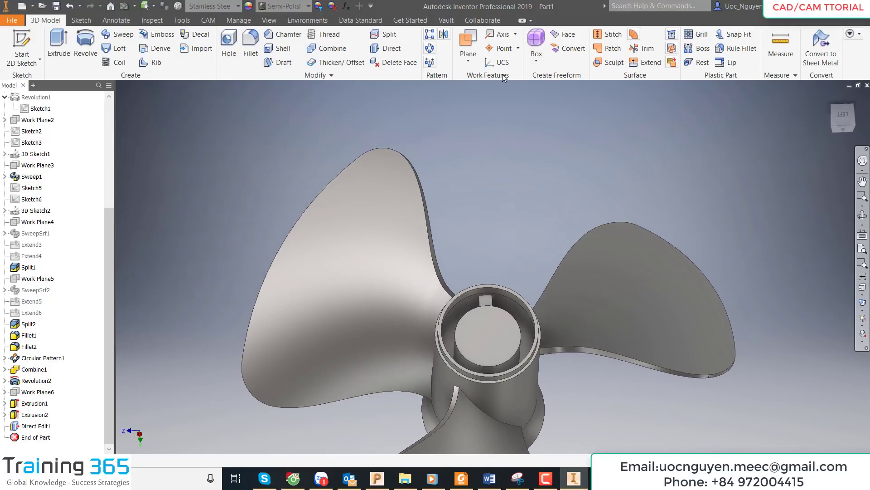
Step: Circular-pattern the key solid around the hub axis over 360 deg, selecting the occurrence count
left_click(430, 47)
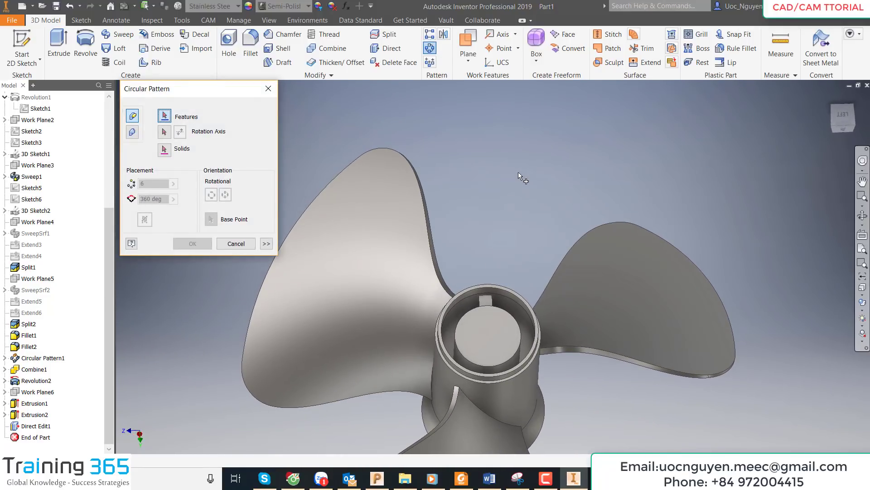
left_click(132, 132)
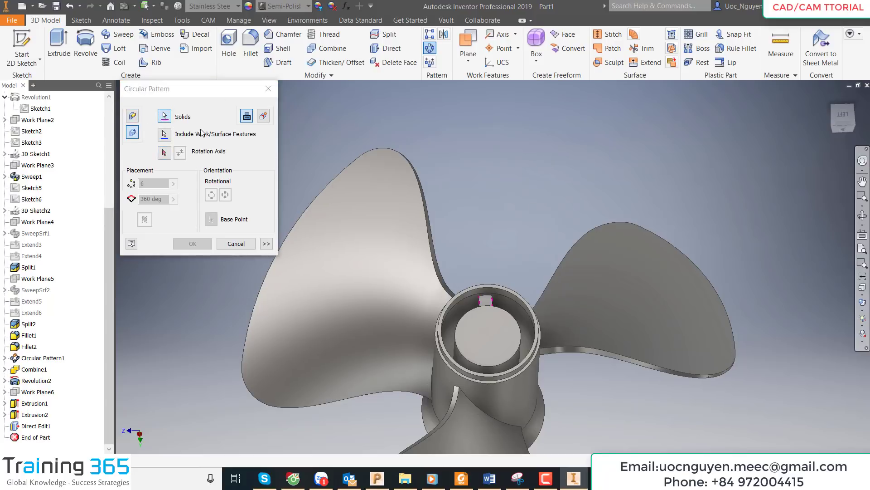
left_click(165, 153)
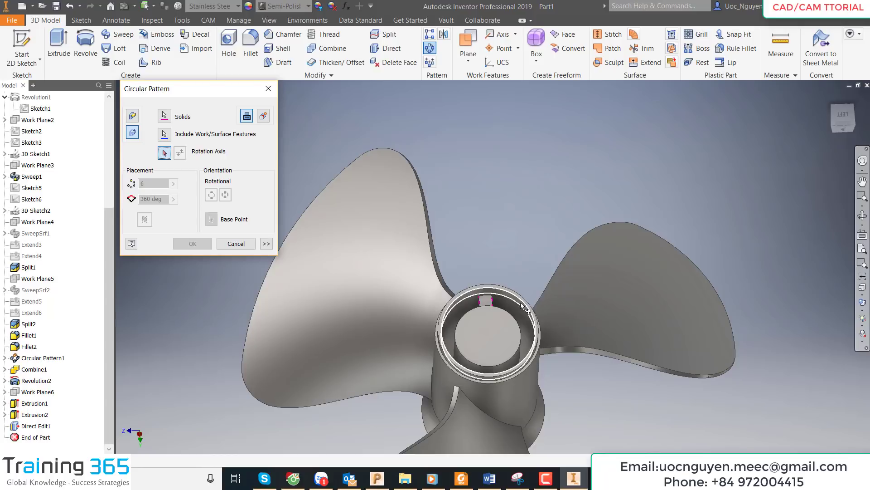
left_click(514, 319)
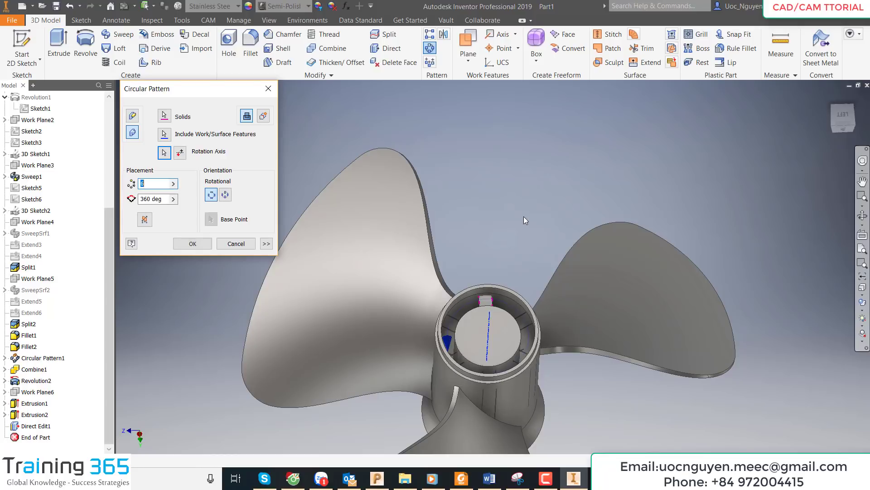
left_click(826, 124)
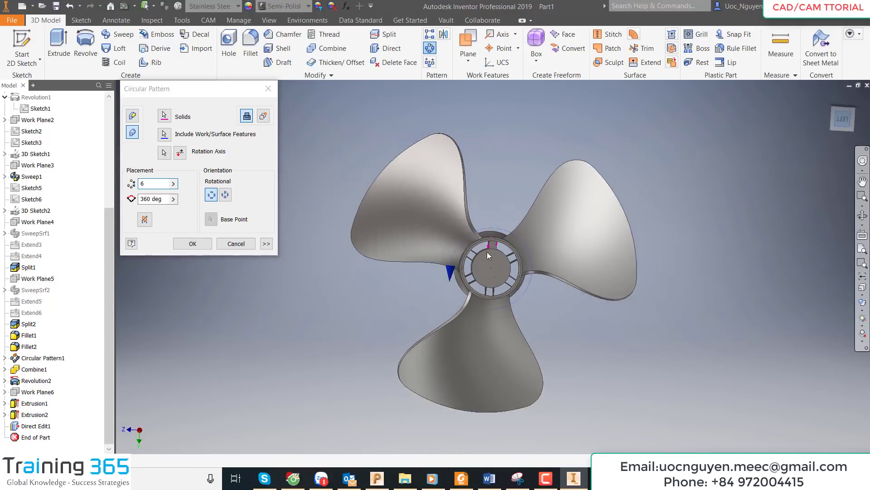
scroll(487, 252, "down", 3)
double_click(154, 183)
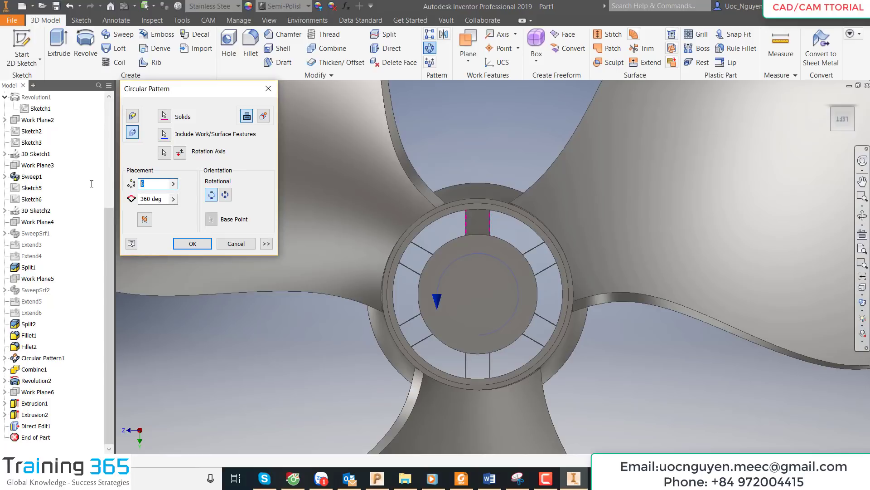
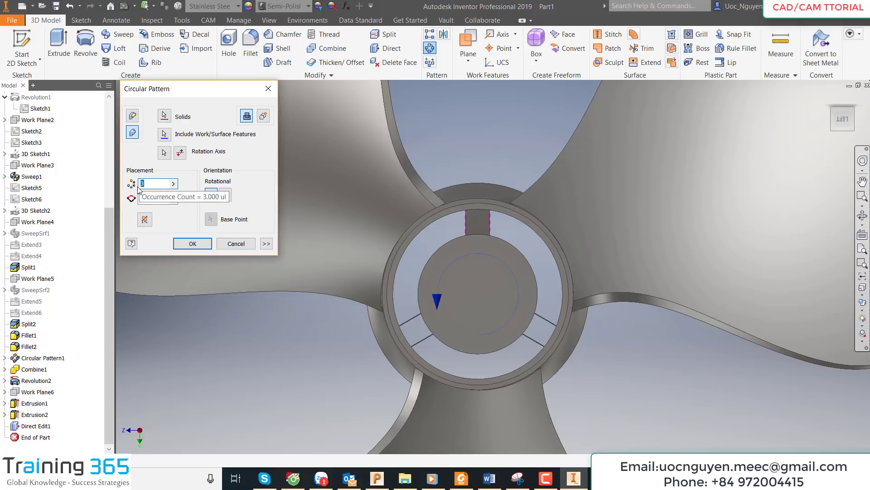
Step: Confirm the three-copy circular spoke pattern and combine the hub body into the propeller
left_click(193, 244)
key("F6")
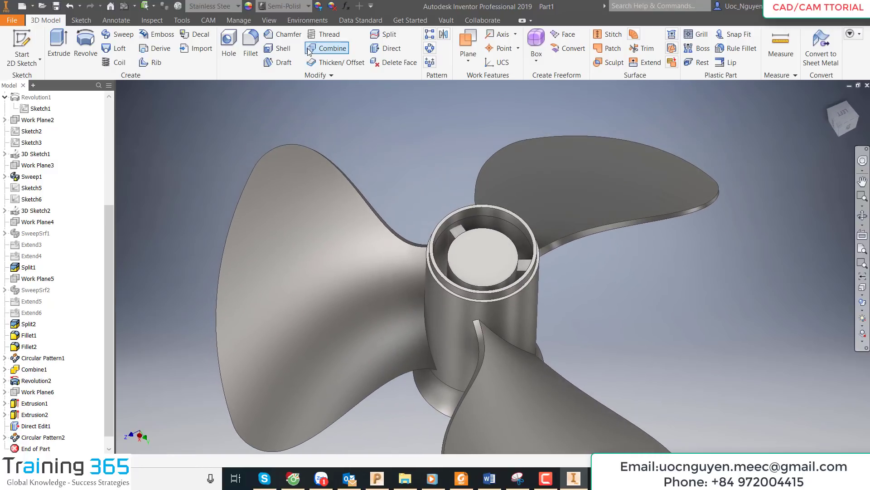
left_click(435, 272)
left_click(457, 231)
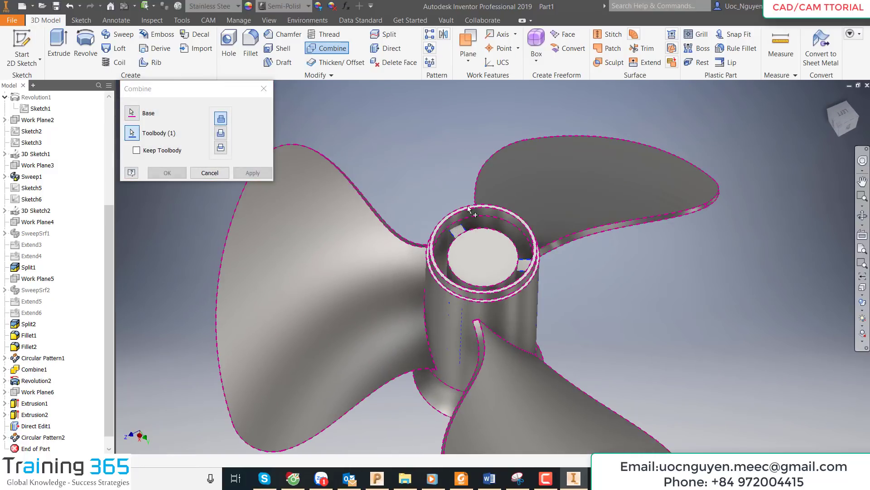
left_click(184, 173)
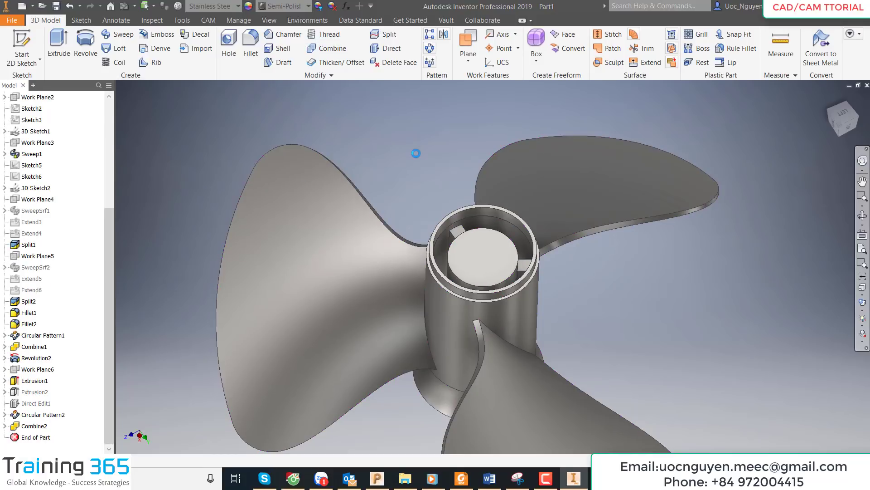
Step: Start a new sketch, Sketch12, on the hub's front face
key("F5")
key("F5")
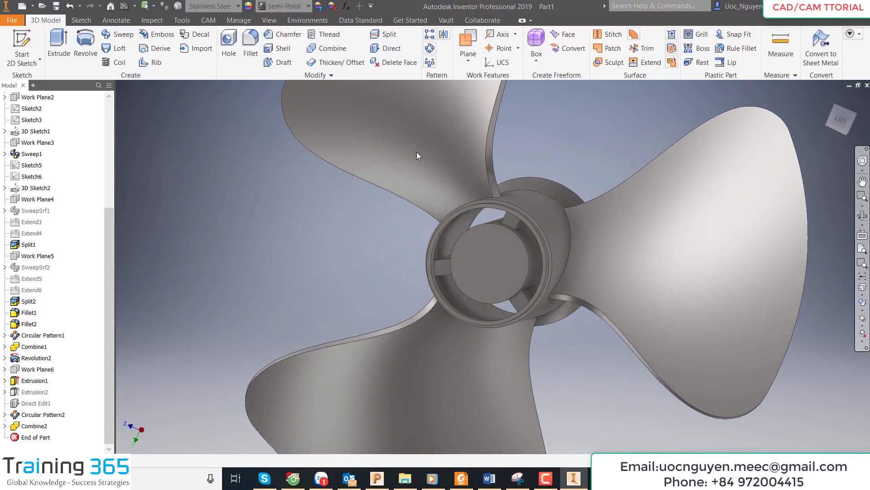
left_click(499, 247)
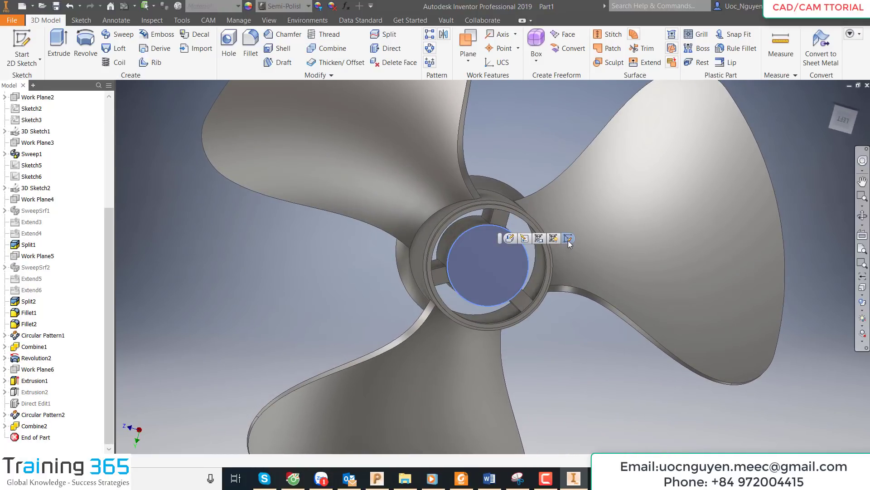
left_click(508, 239)
Step: Draw a 30 mm circle at the origin and two crossing centre-point rectangles
left_click(831, 124)
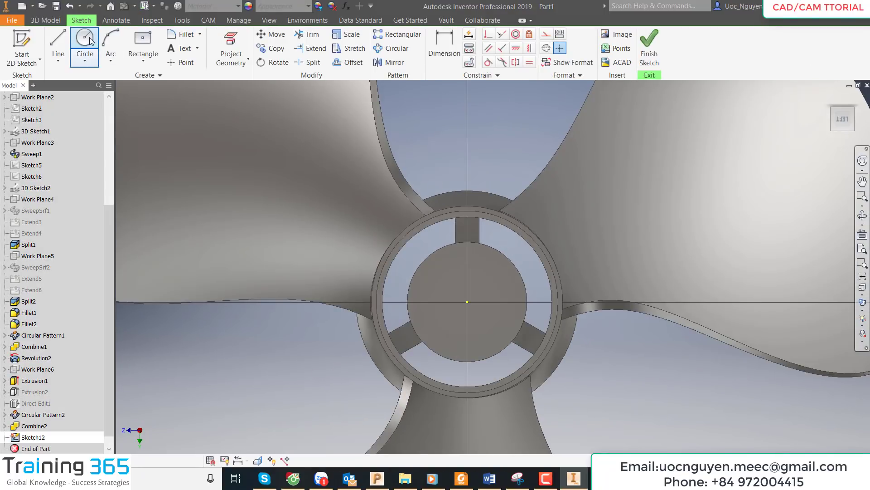
left_click(91, 41)
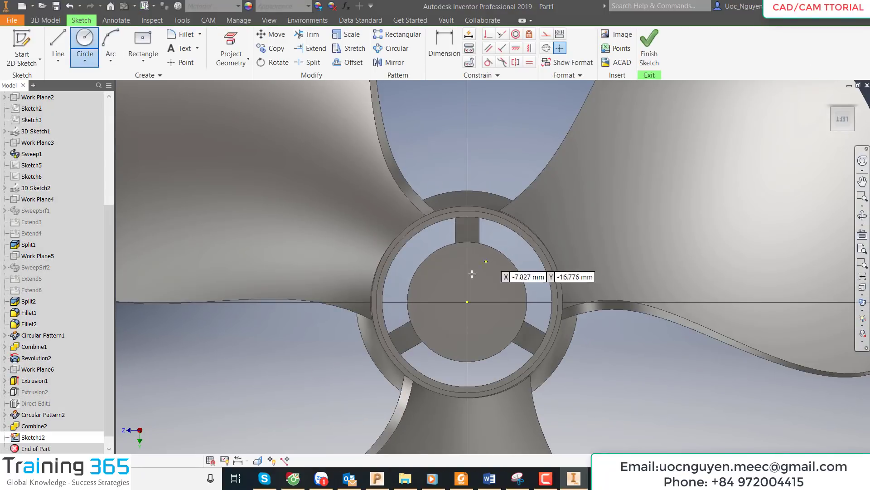
left_click(467, 301)
type("30")
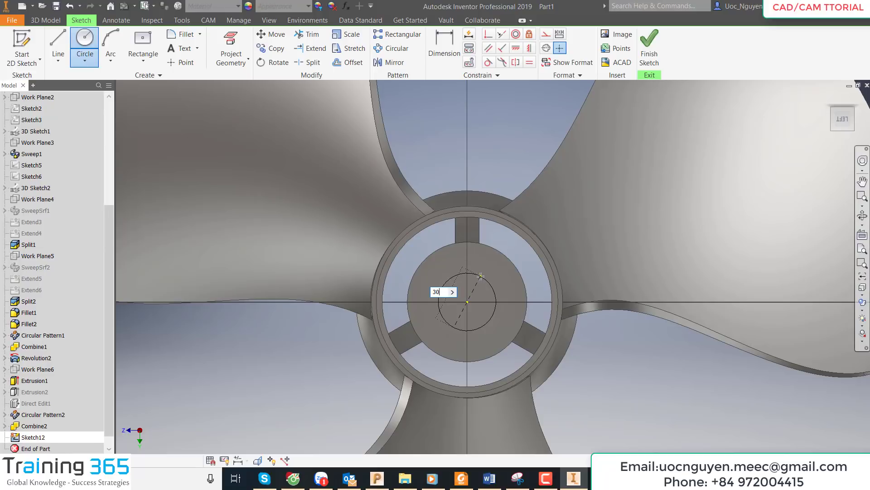
key("Return")
key("Escape")
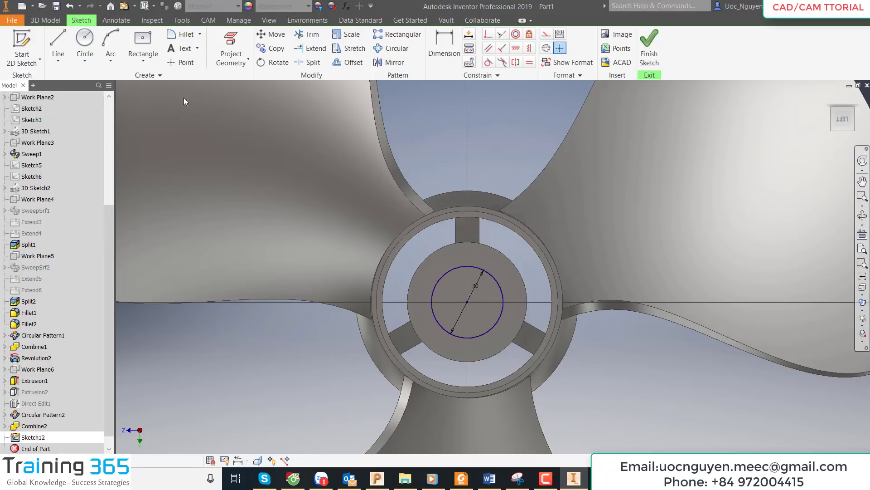
left_click(142, 38)
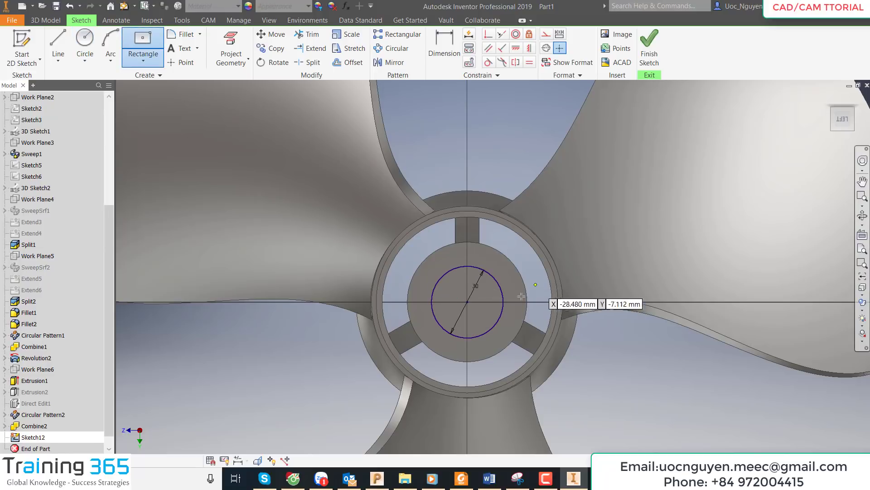
left_click(467, 303)
left_click(540, 302)
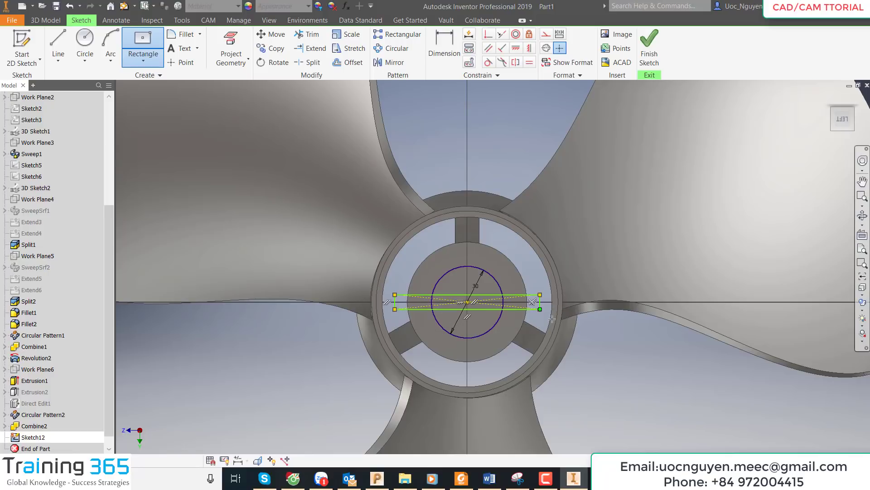
left_click(468, 303)
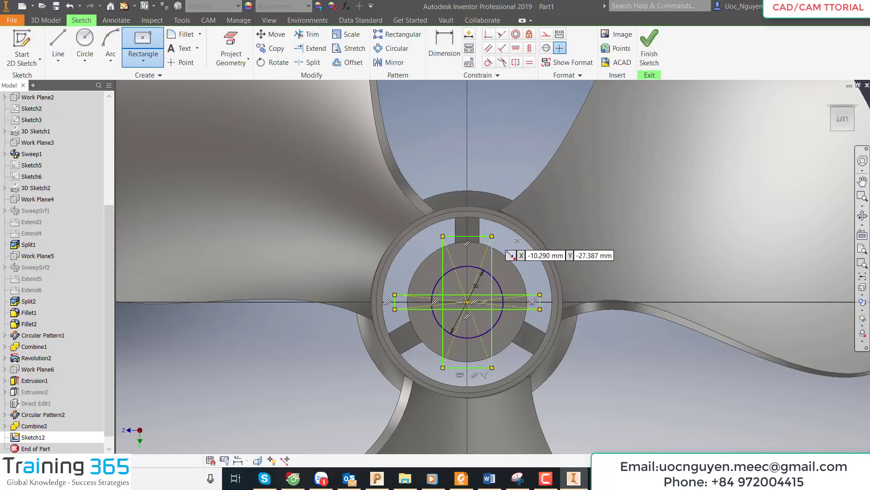
Step: Dimension both rectangles to 36 long and 6 wide
key("d")
left_click(492, 239)
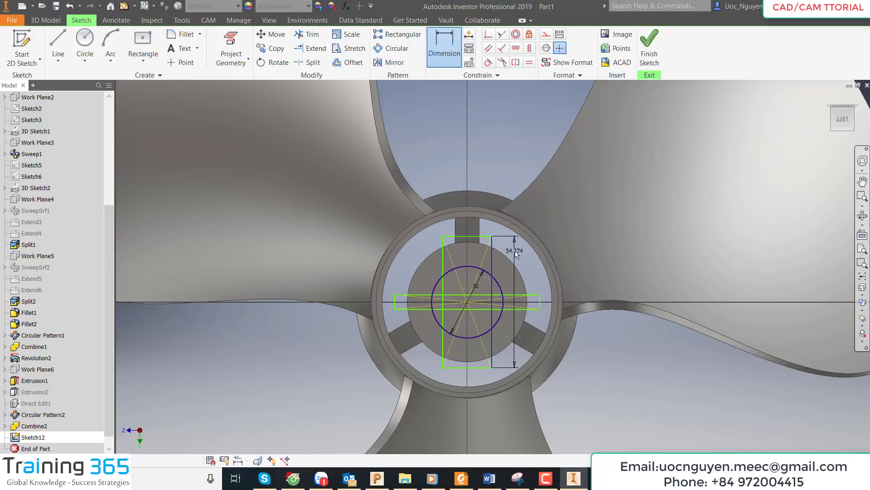
left_click(516, 255)
type("36")
key("Return")
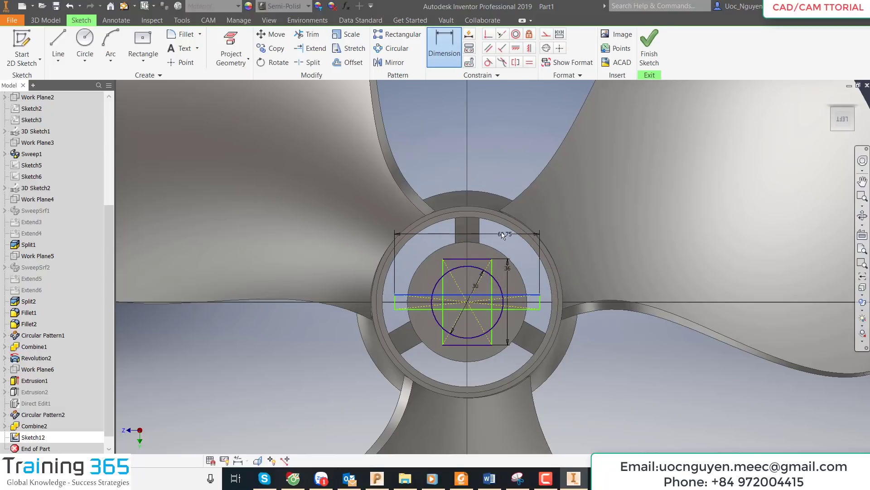
left_click(498, 173)
type("36")
key("Return")
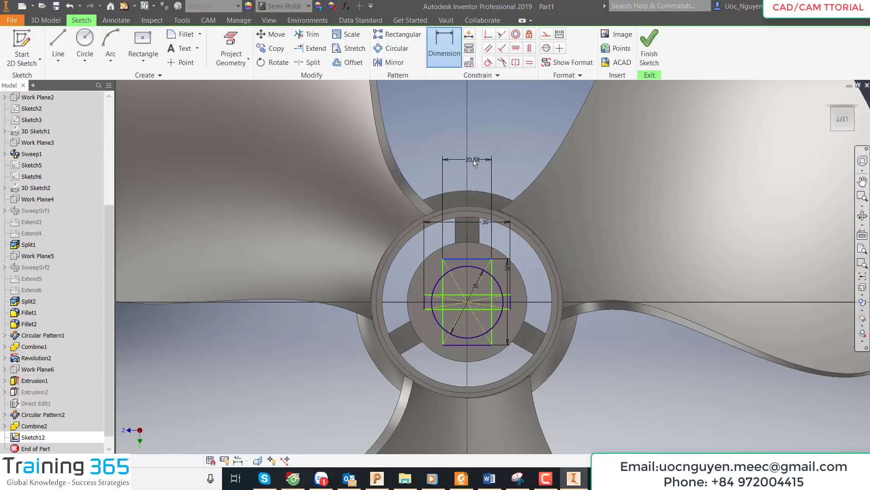
left_click(509, 232)
type("6")
key("Return")
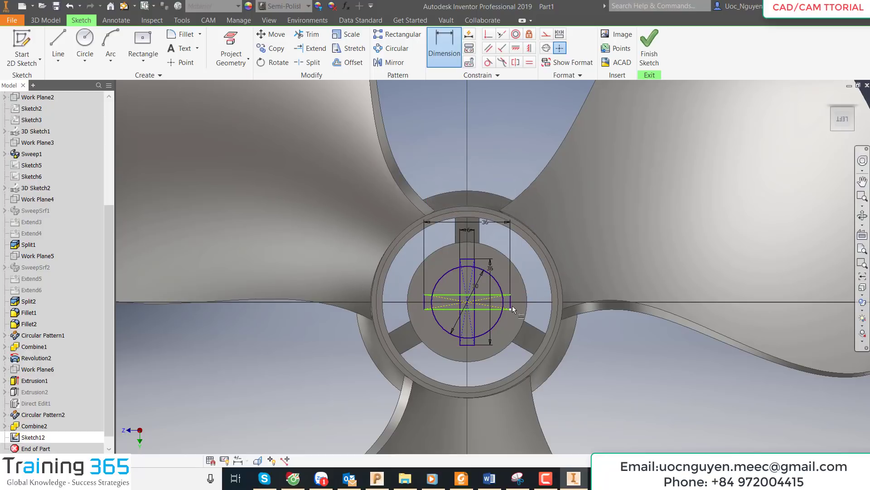
left_click(541, 289)
type("6")
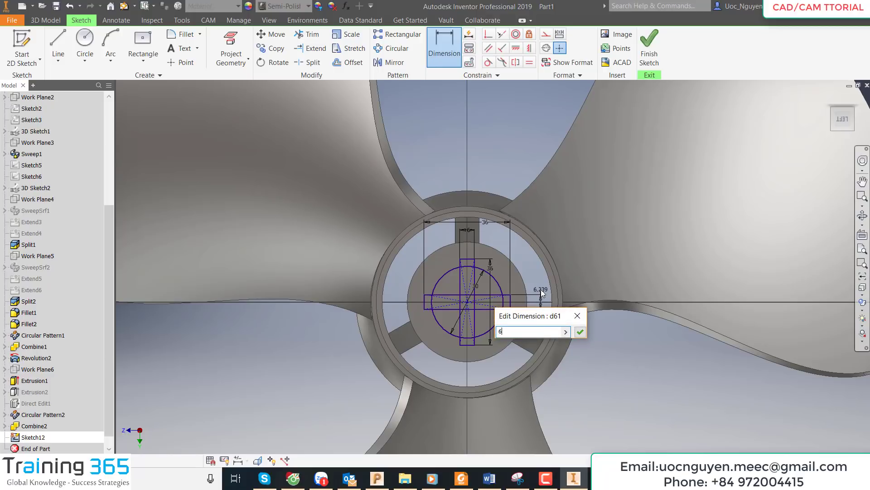
key("Return")
key("Escape")
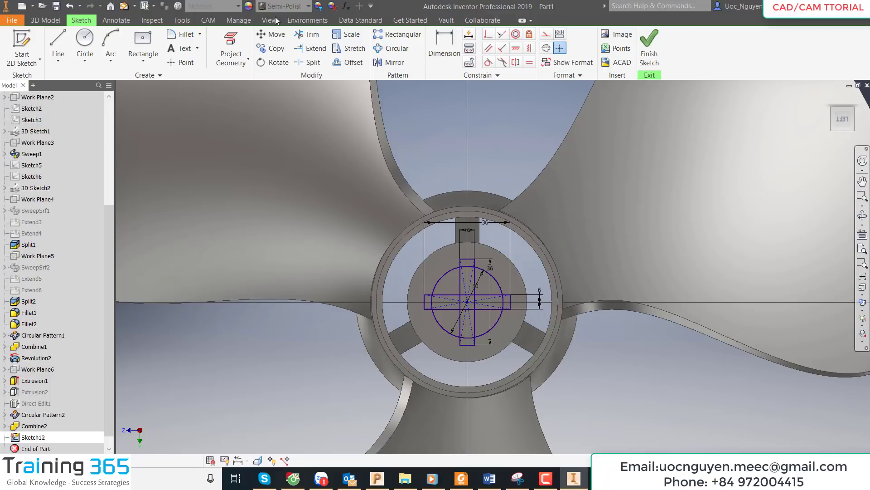
Step: Trim the overlapping circle and arm lines at the upper and right arms
left_click(314, 36)
scroll(463, 269, "down", 2)
scroll(460, 268, "down", 2)
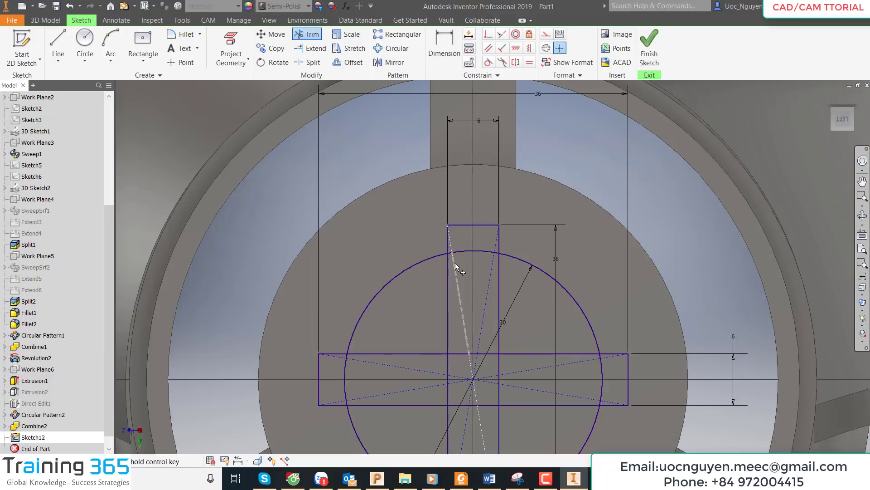
scroll(453, 261, "down", 2)
left_click(443, 257)
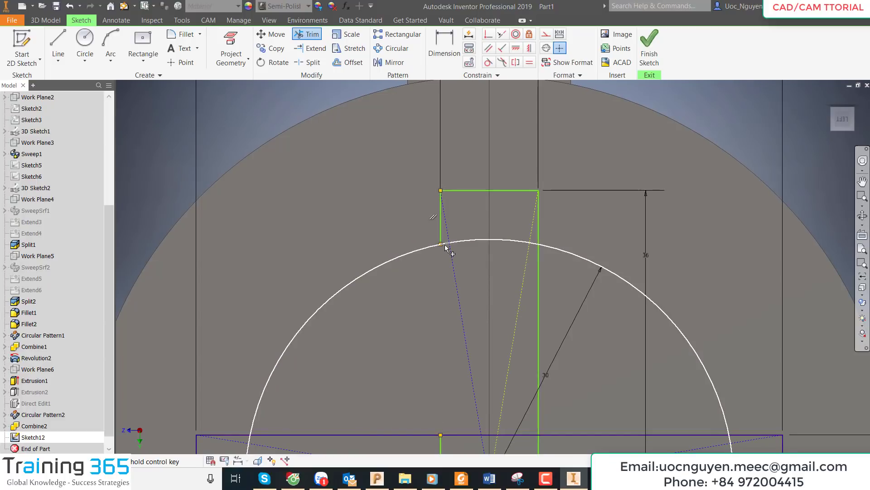
left_click(534, 247)
scroll(526, 245, "up", 4)
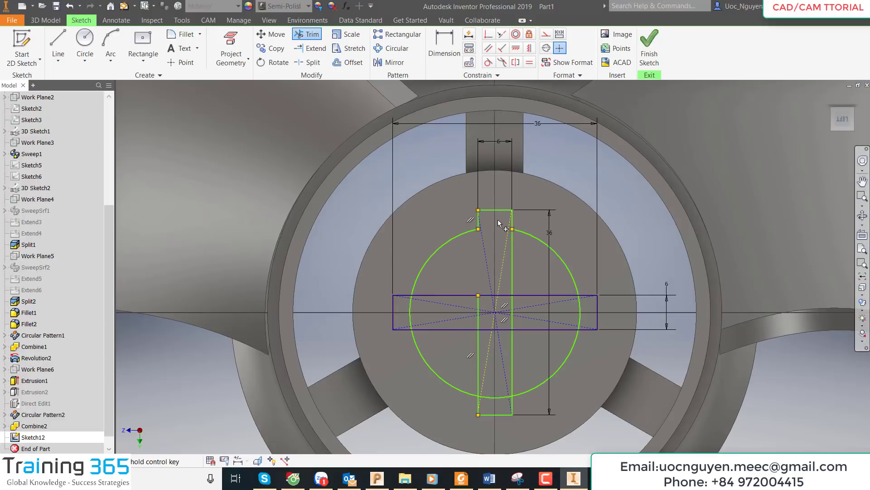
left_click(512, 238)
scroll(570, 304, "down", 2)
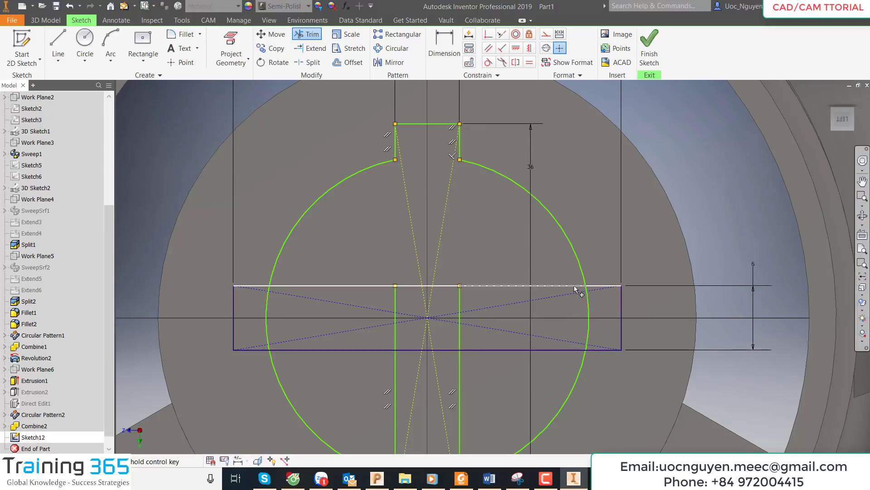
left_click(587, 289)
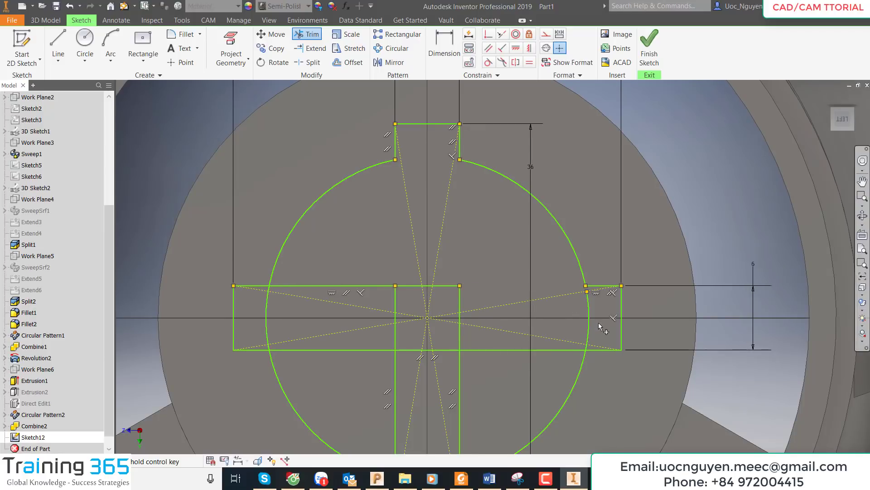
left_click(588, 344)
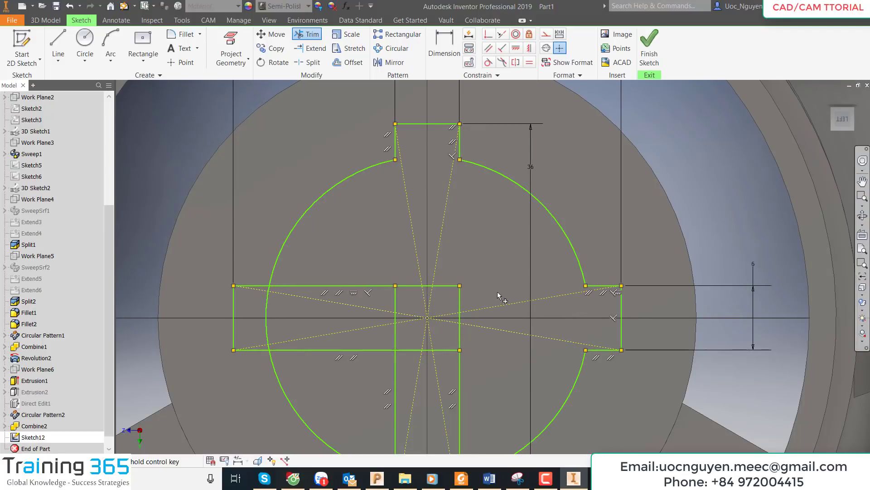
Step: Trim the lower and left arms, leaving a circle with four rectangular lugs
scroll(472, 354, "down", 2)
left_click(458, 377)
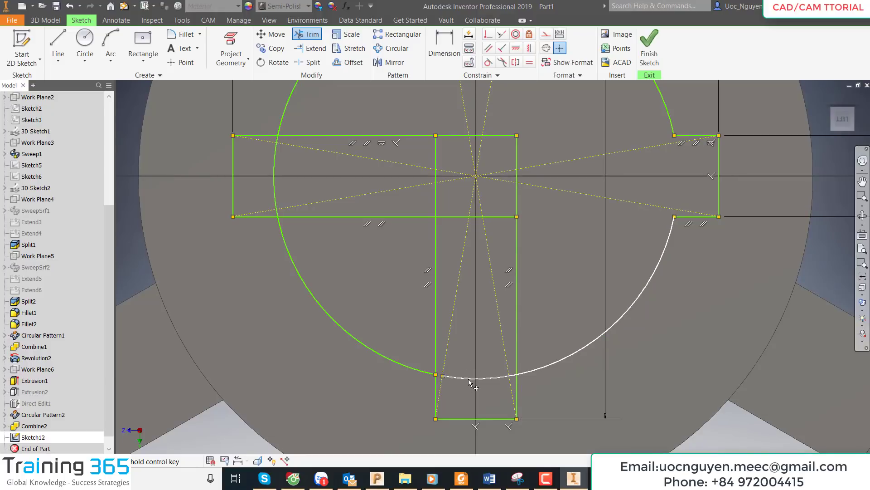
left_click(517, 350)
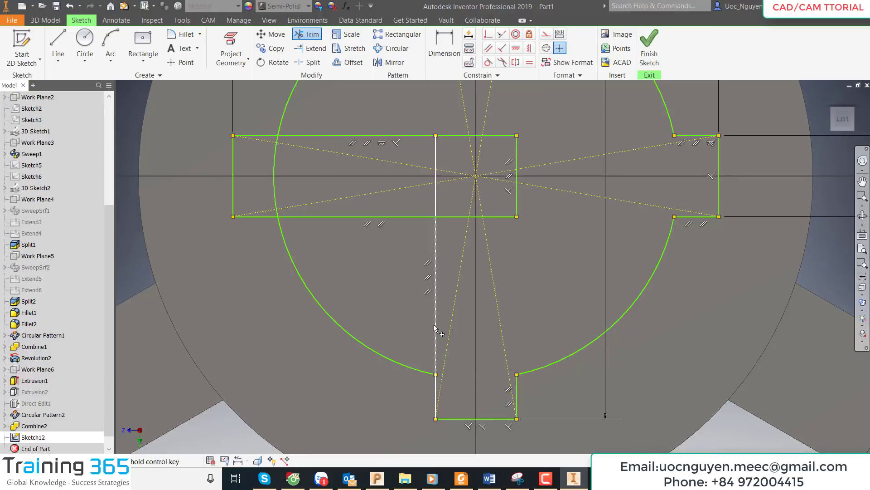
left_click(436, 317)
left_click(298, 217)
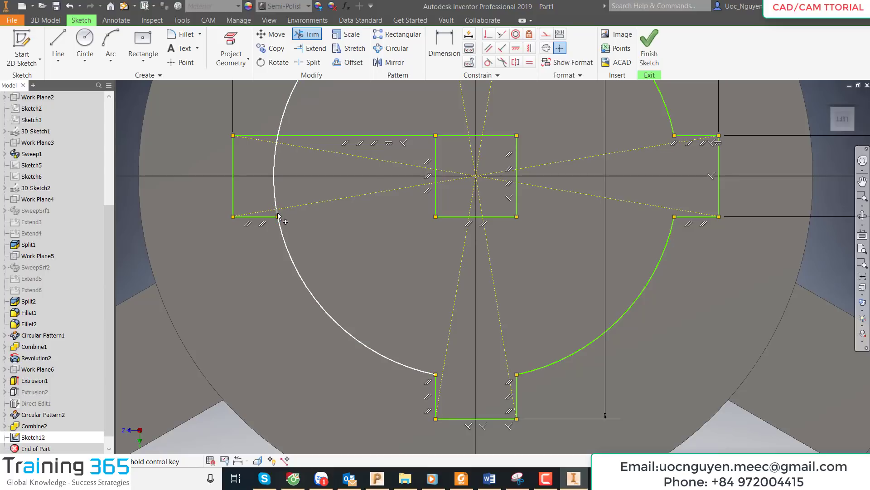
left_click(292, 150)
left_click(312, 137)
key("Escape")
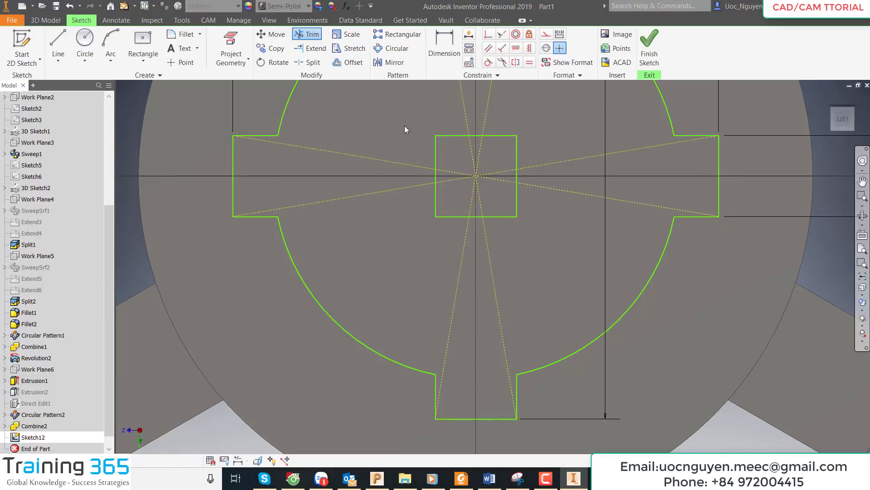
Step: Turn the leftover centre square into construction geometry and centre the sketch in view
left_click_drag(404, 125, 564, 265)
right_click(565, 267)
scroll(551, 262, "up", 5)
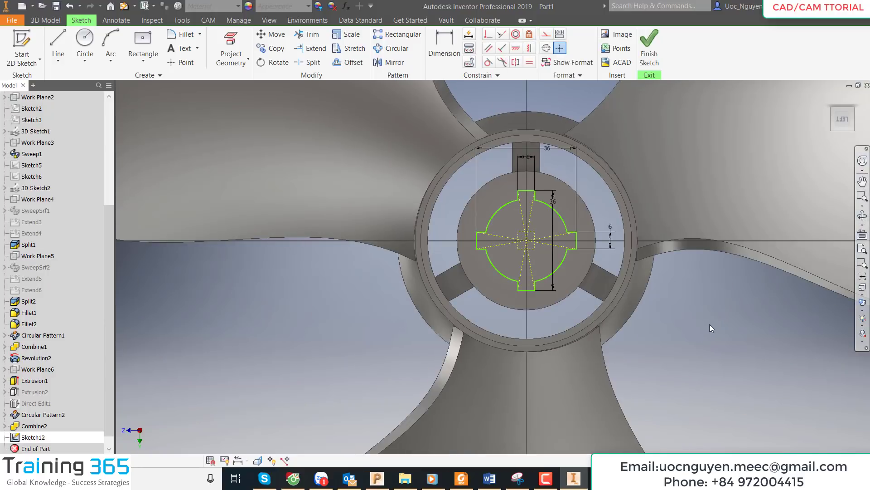
scroll(601, 212, "down", 3)
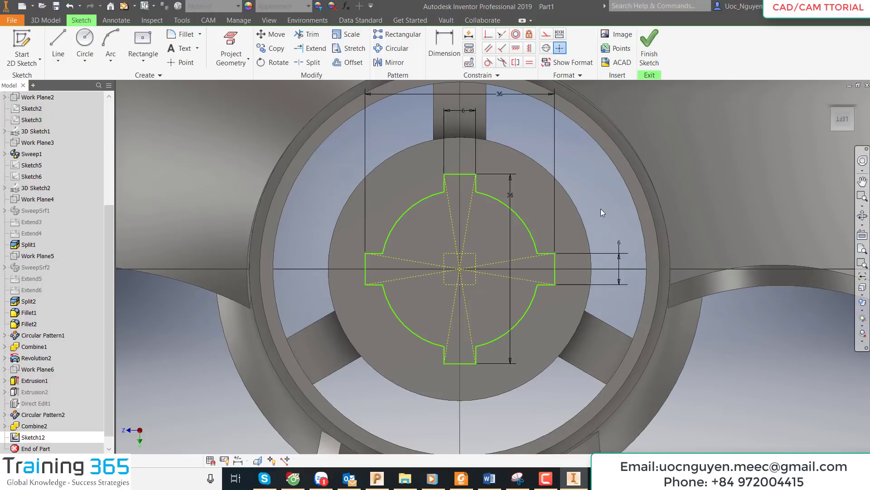
scroll(600, 209, "up", 5)
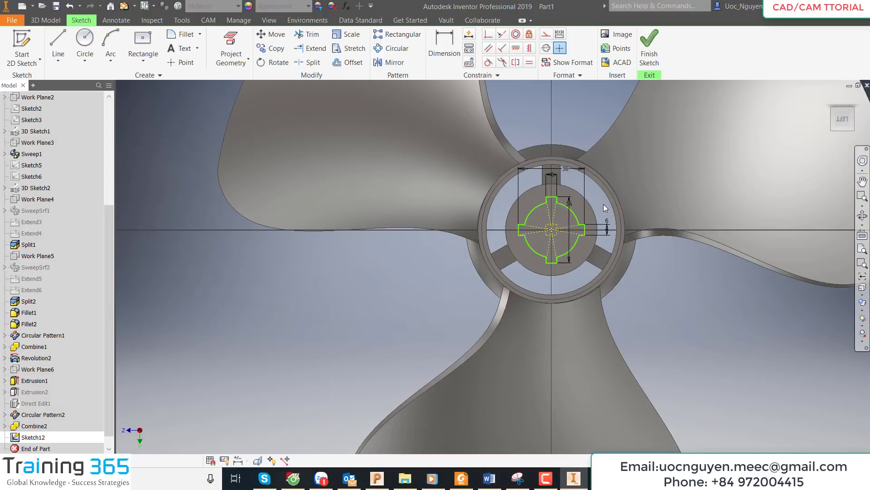
middle_click_drag(602, 204, 540, 233)
scroll(541, 233, "down", 3)
scroll(540, 234, "down", 3)
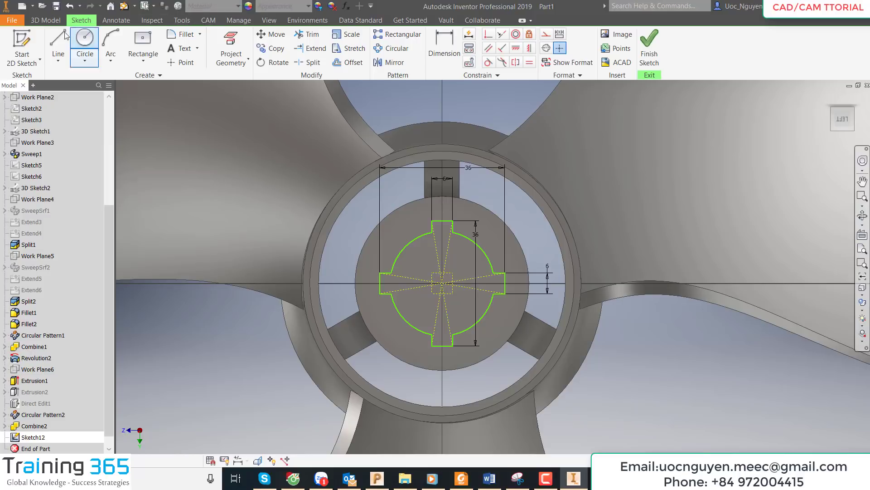
Step: Extrude the keyed bore profile as a Cut with Extents All through the hub
left_click(45, 20)
left_click(59, 41)
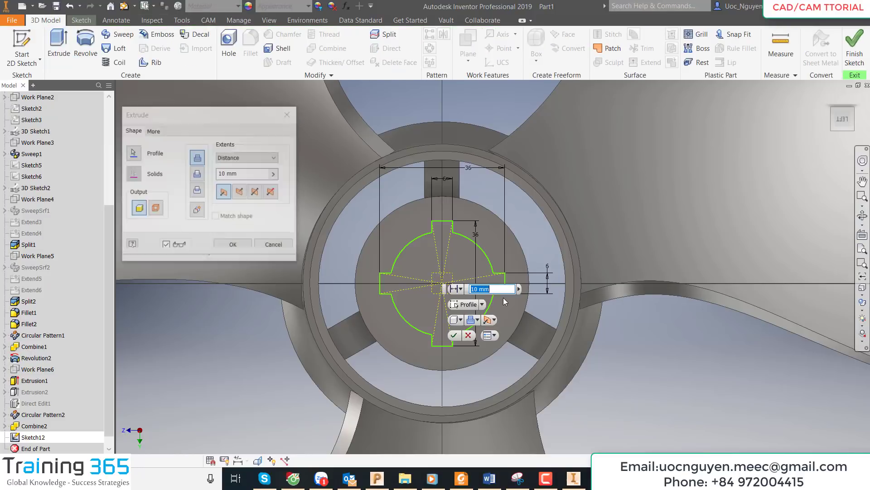
left_click(198, 174)
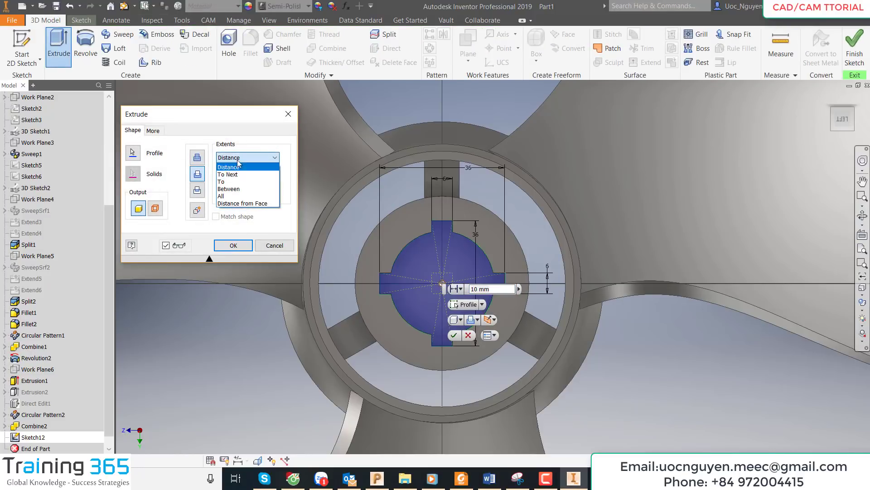
left_click(247, 157)
left_click(235, 195)
left_click(236, 247)
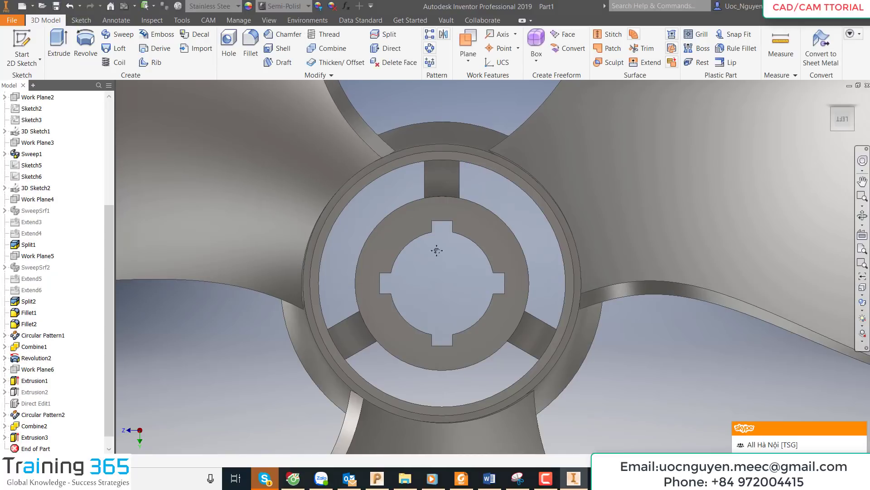
key("F6")
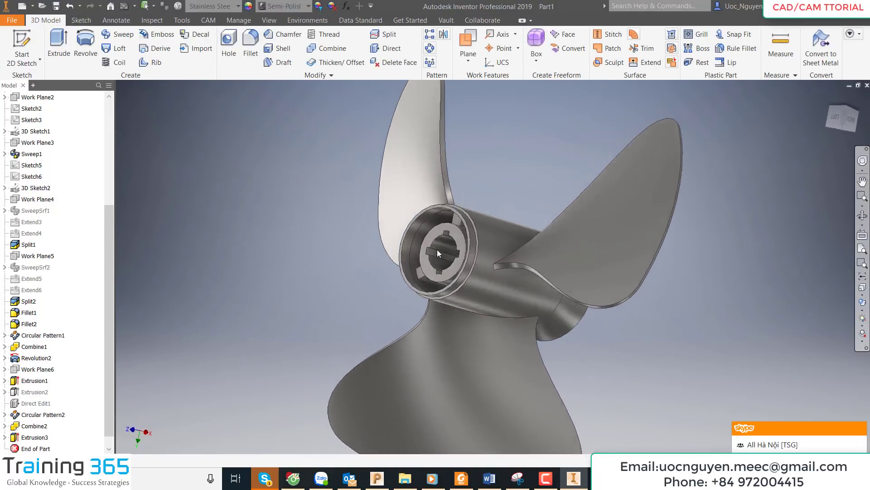
Step: Start a 1.5 mm chamfer on the hub's inner circular edge
key("F5")
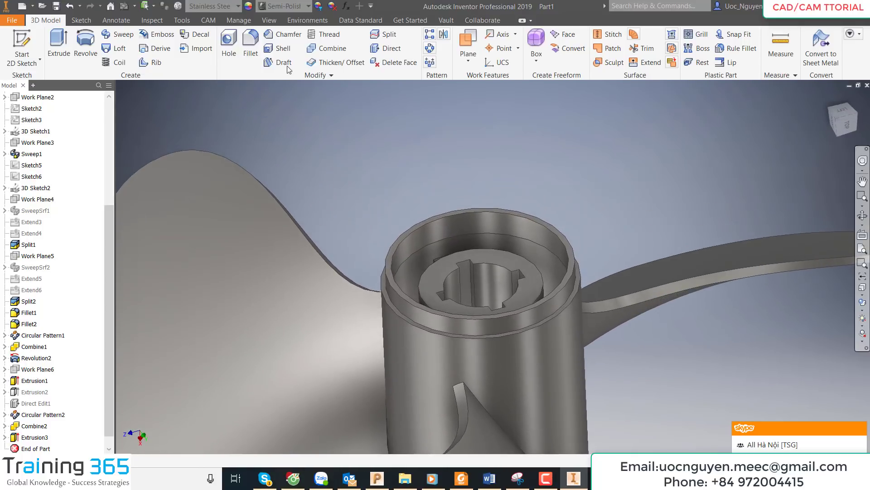
left_click(285, 35)
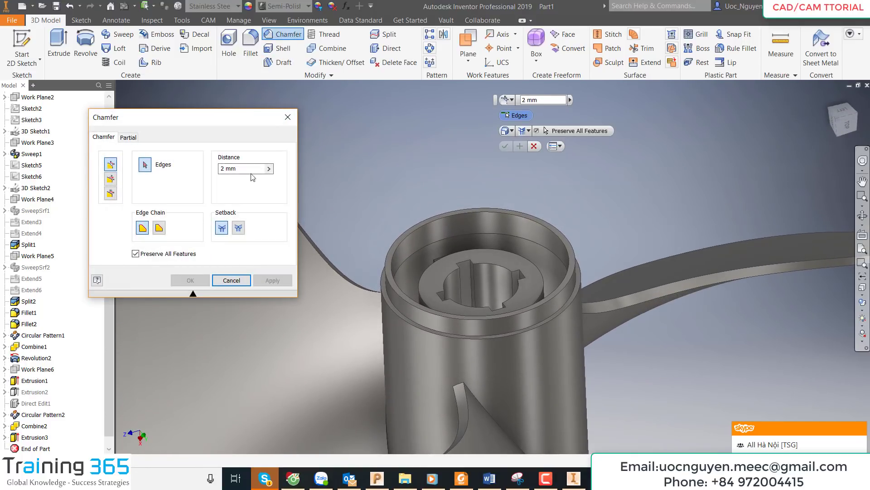
left_click(556, 101)
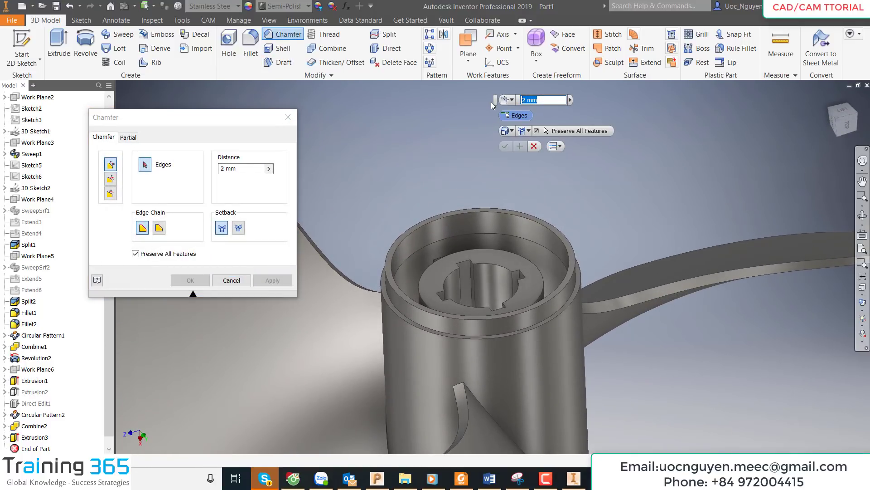
type("1.5")
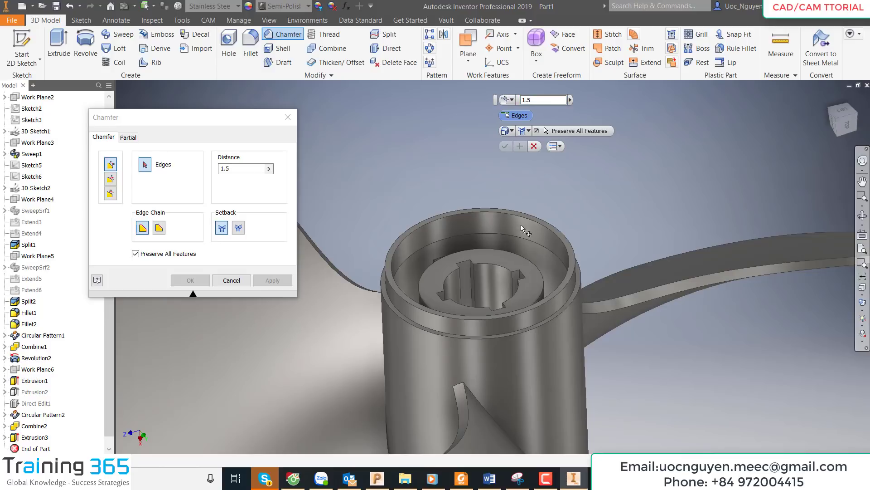
left_click(521, 256)
mouse_move(598, 226)
middle_mouse_down("shift")
mouse_move(630, 299)
mouse_move(668, 277)
mouse_move(558, 289)
middle_mouse_up("shift")
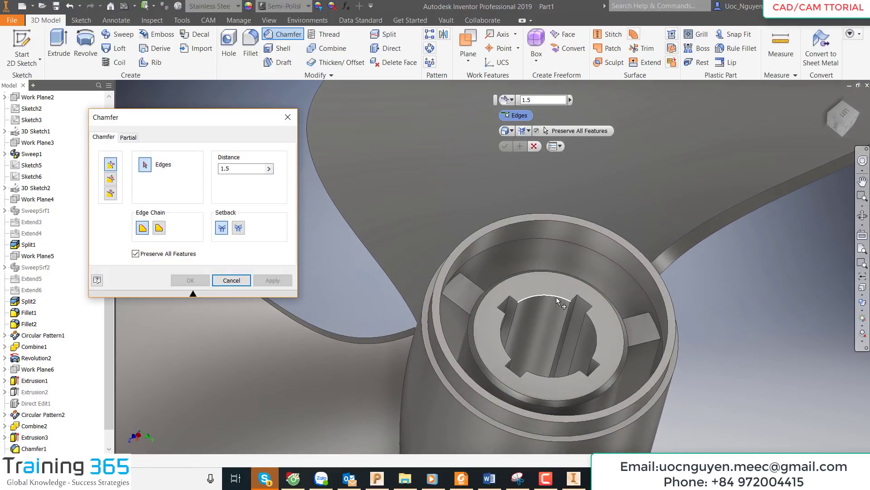
Step: Select the keyed bore's inner arc edges and set the chamfer distance to 1.2
left_click(544, 297)
left_click(593, 329)
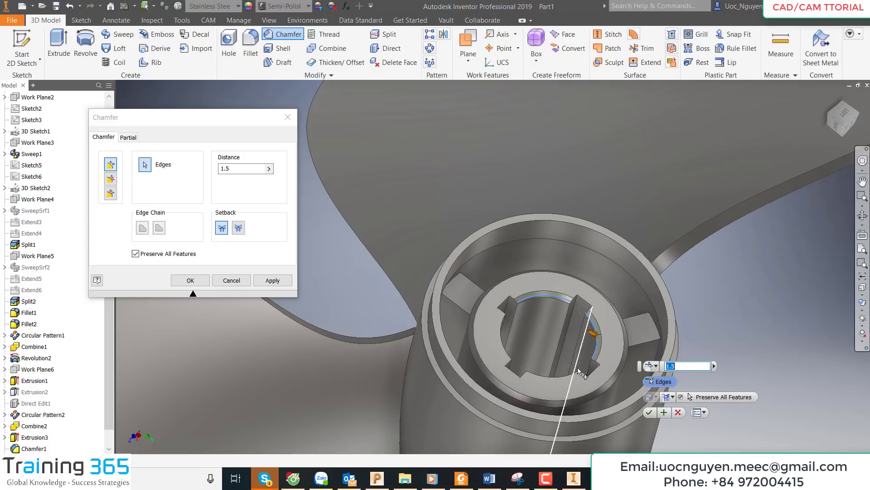
left_click(555, 373)
left_click(505, 331)
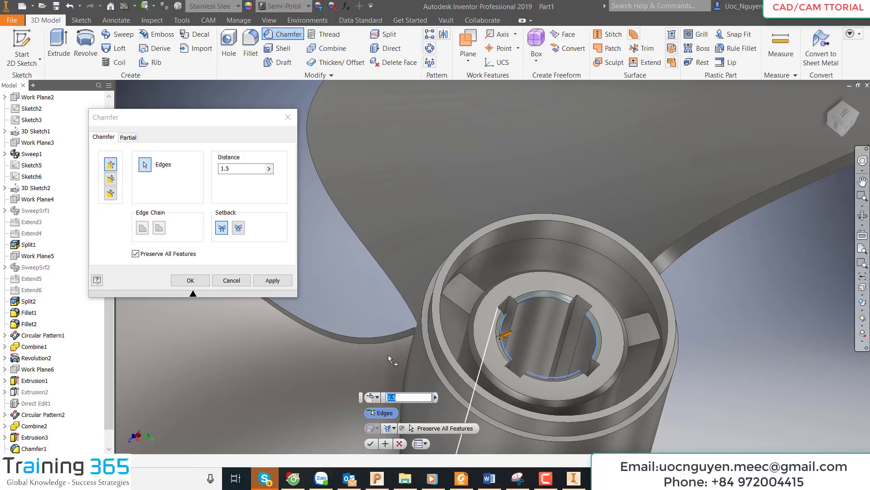
type("1.2")
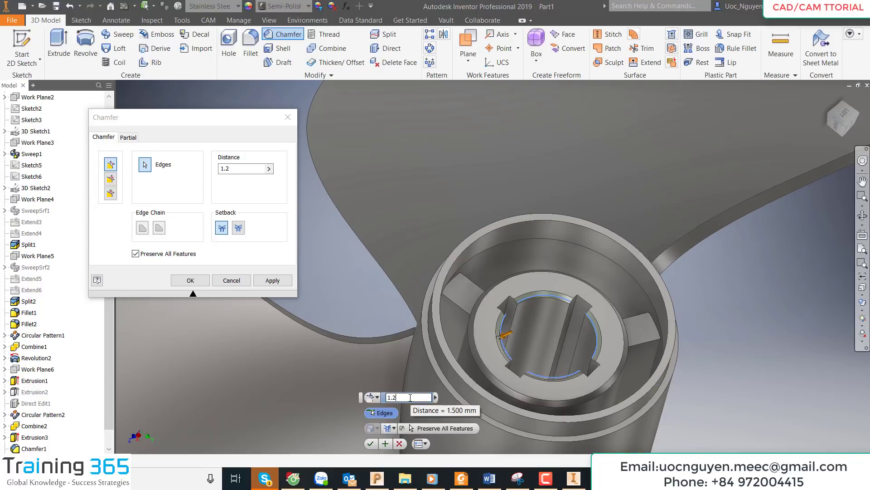
middle_click_drag(550, 296, 583, 261, "shift")
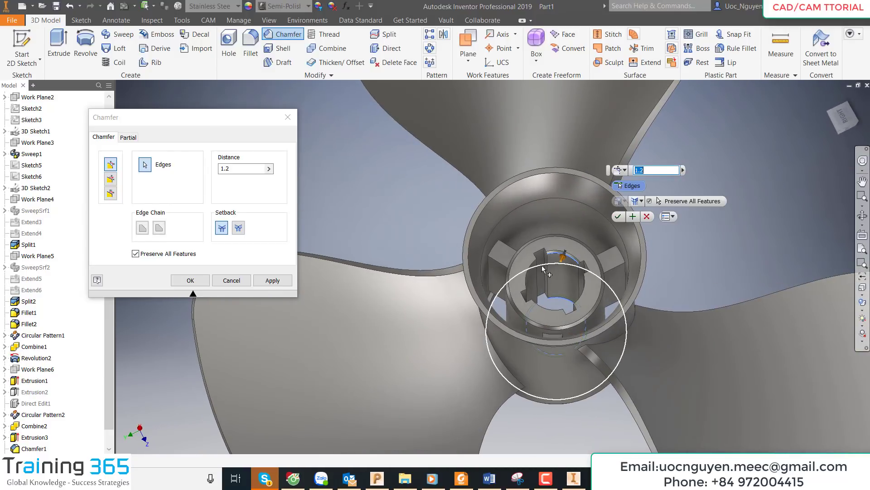
left_click(542, 305)
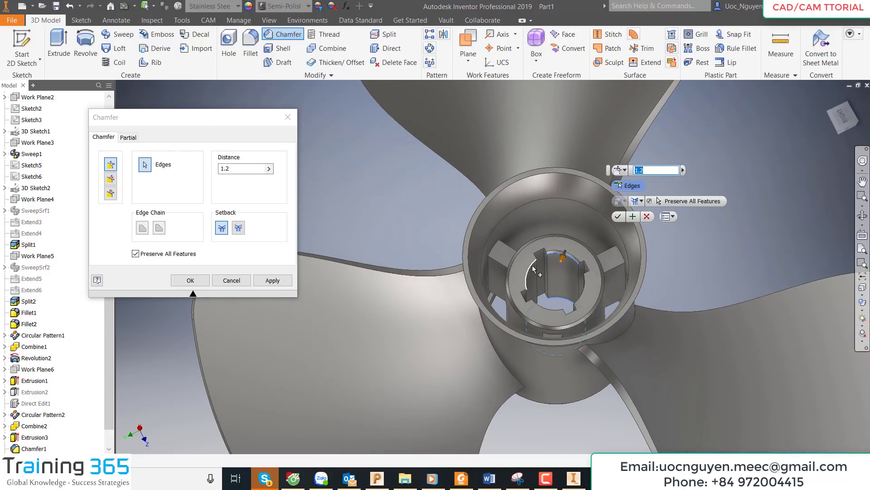
left_click(582, 299)
Step: Apply the 1.2 mm chamfer and close the Chamfer command
left_click(266, 281)
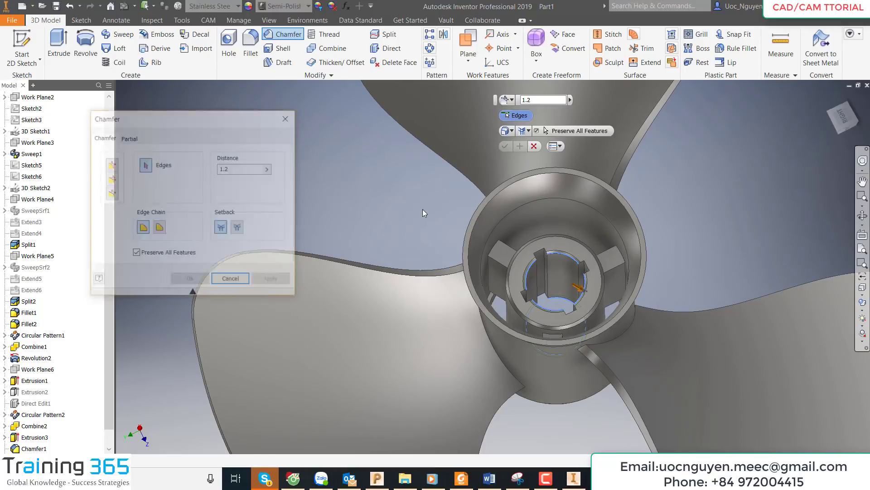
mouse_move(422, 209)
middle_mouse_down("shift")
mouse_move(513, 218)
mouse_move(546, 244)
mouse_move(611, 265)
middle_mouse_up("shift")
scroll(613, 263, "down", 3)
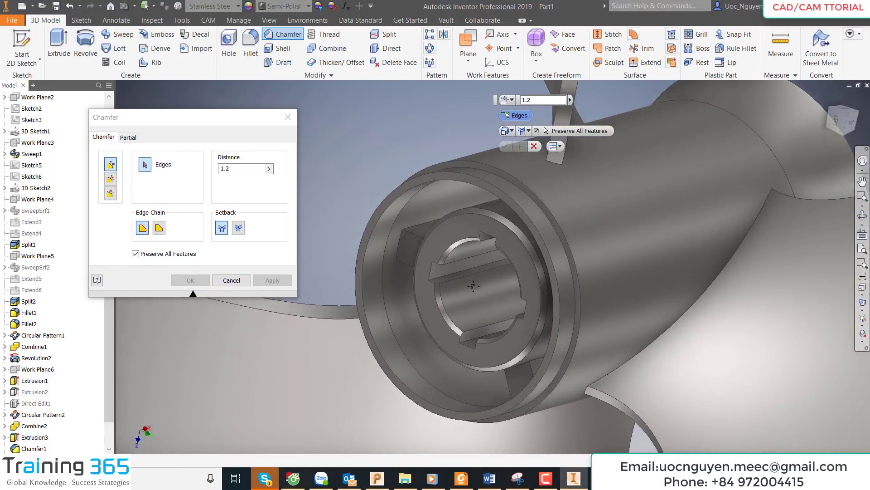
key("Escape")
middle_click_drag(412, 194, 429, 221)
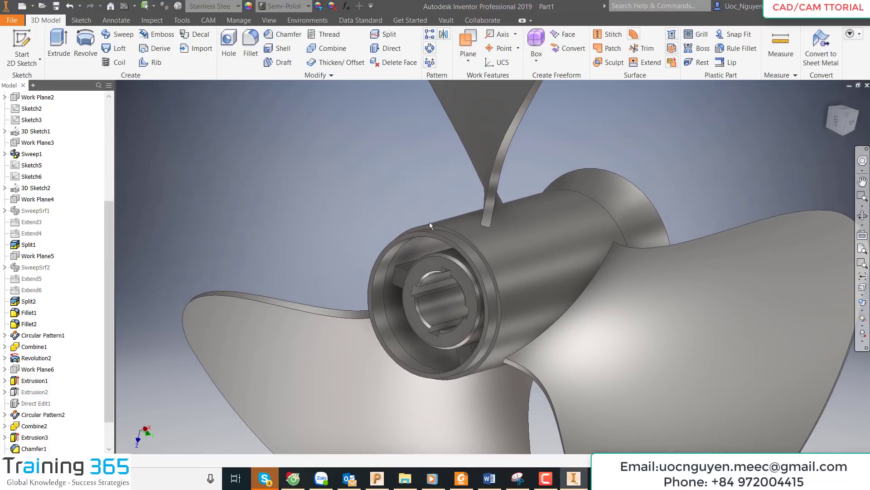
Step: Start a radius-3 fillet and select the first four rib edges inside the hub
left_click(251, 44)
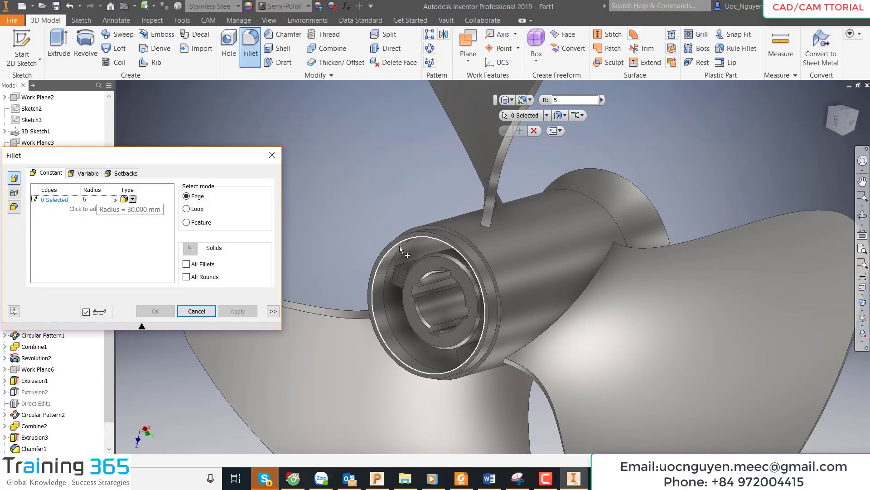
left_click(408, 264)
middle_click_drag(408, 264, 543, 253, "shift")
type("3")
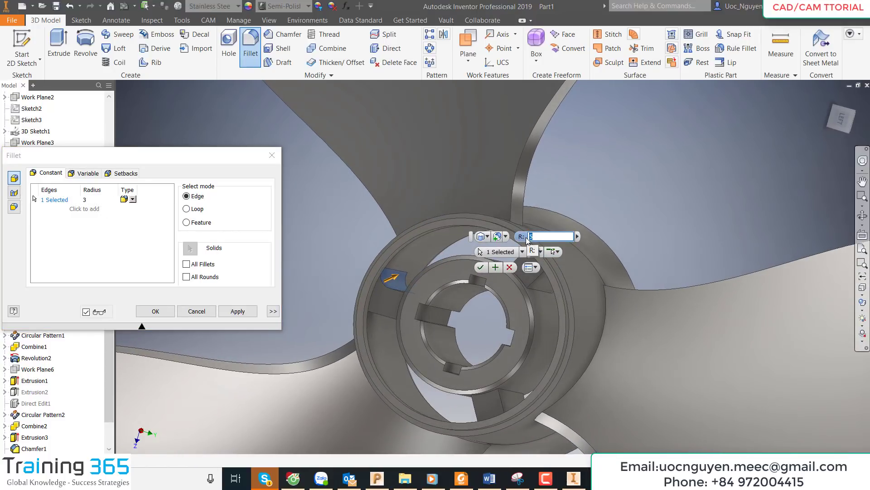
mouse_move(527, 240)
middle_mouse_down("shift")
mouse_move(435, 272)
mouse_move(416, 301)
mouse_move(439, 322)
middle_mouse_up("shift")
left_click(434, 272)
left_click(416, 302)
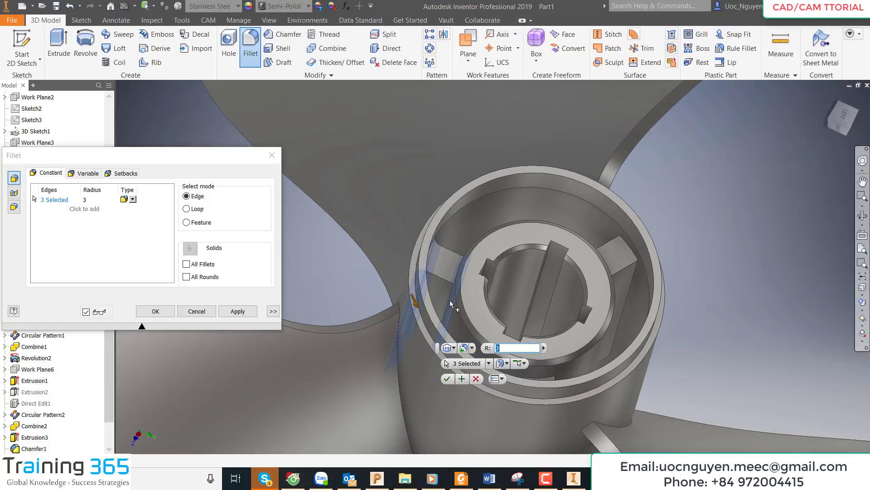
left_click(442, 330)
Step: Add the remaining rib edges up to twelve and apply the radius-3 fillet
left_click(637, 277)
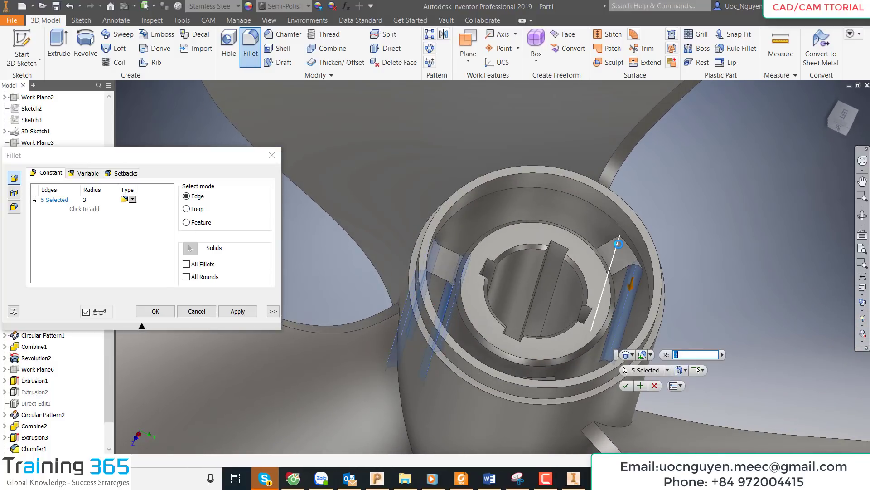
mouse_move(584, 347)
middle_mouse_down("shift")
mouse_move(532, 379)
mouse_move(630, 302)
middle_mouse_up("shift")
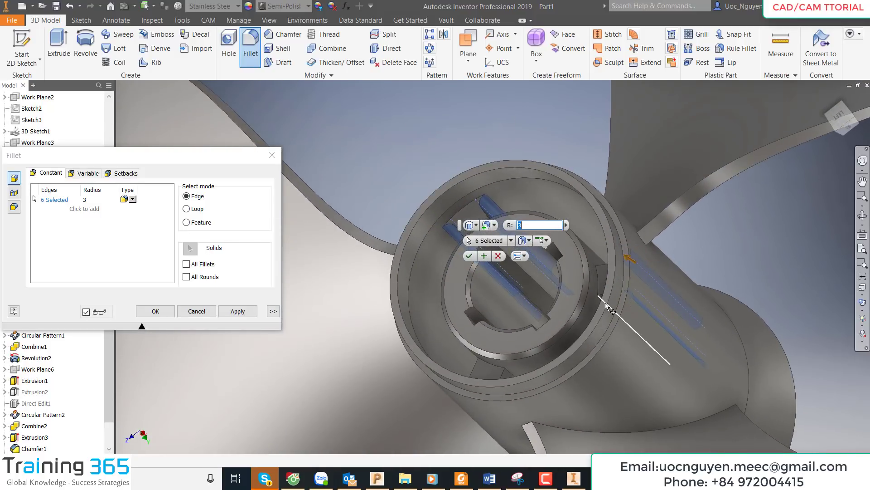
left_click(609, 308)
left_click(600, 267)
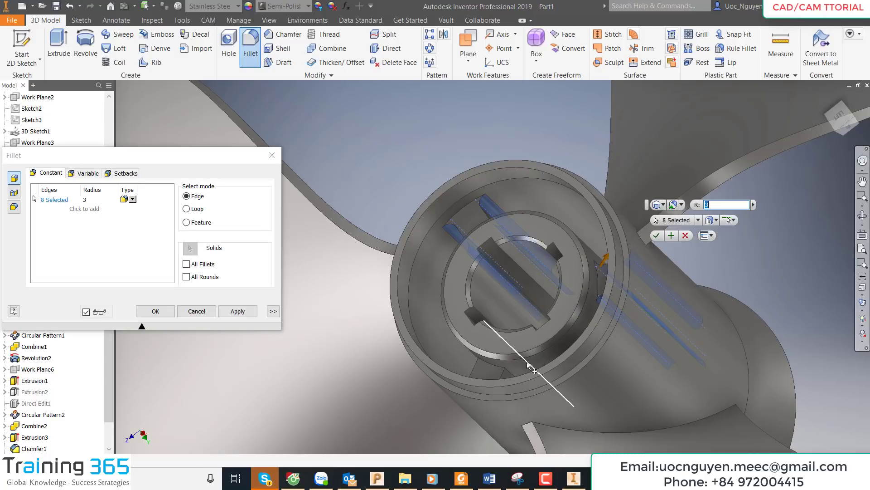
left_click(487, 369)
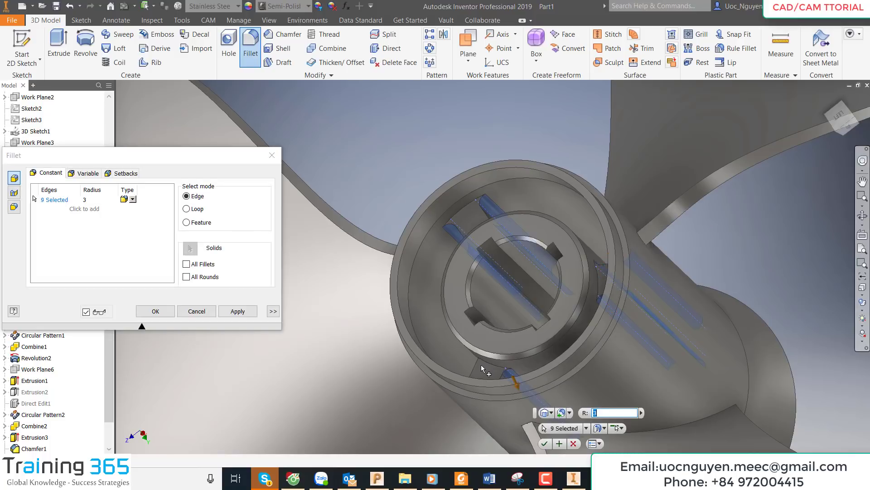
left_click(485, 365)
mouse_move(486, 365)
middle_mouse_down("shift")
mouse_move(456, 381)
mouse_move(447, 352)
middle_mouse_up("shift")
left_click(472, 372)
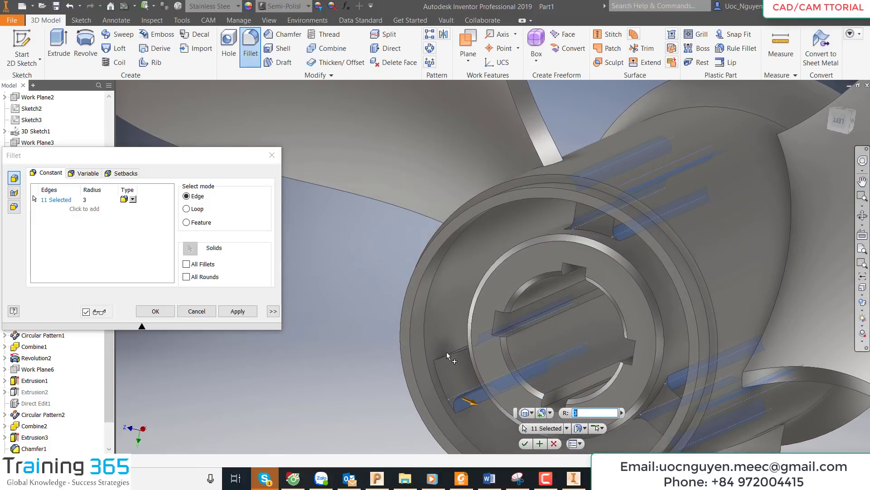
left_click(449, 352)
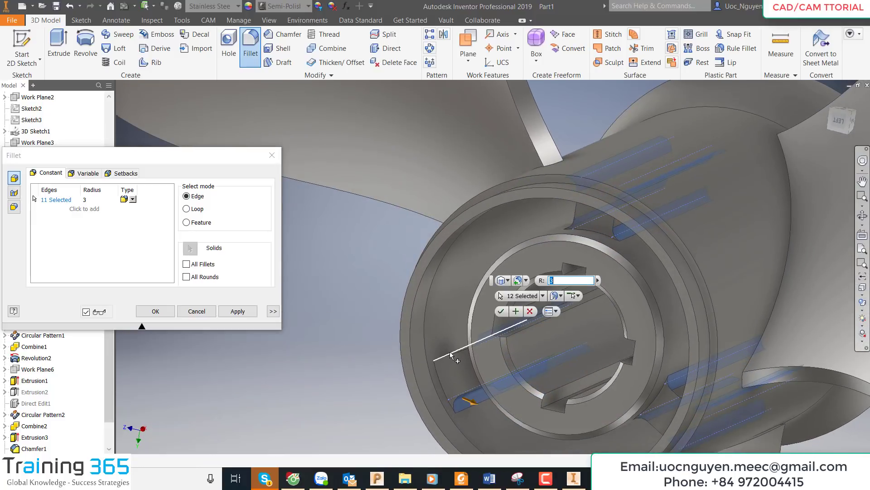
left_click(247, 313)
Step: Select rib-to-ring junction edges on the near and far sides of the hub
key("F5")
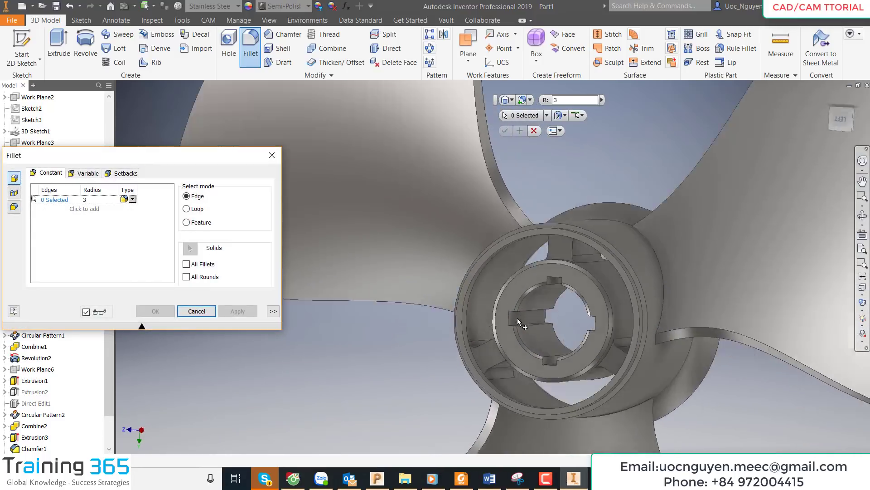
key("F5")
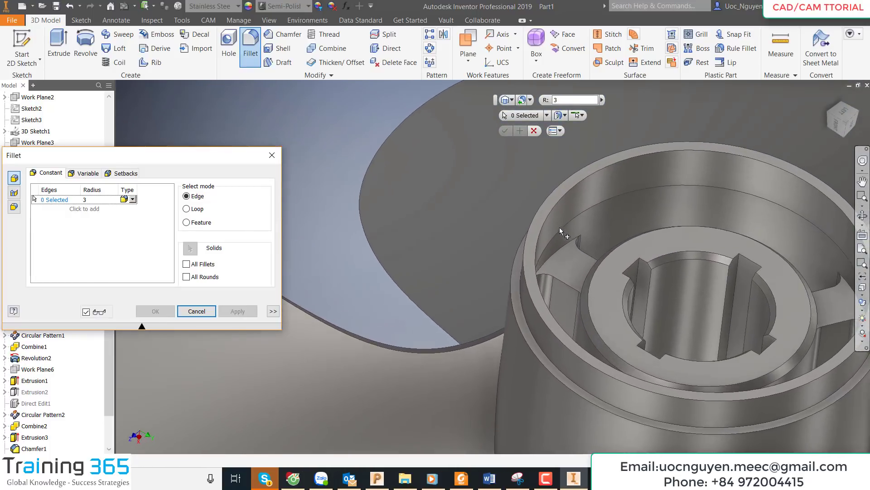
key("F5")
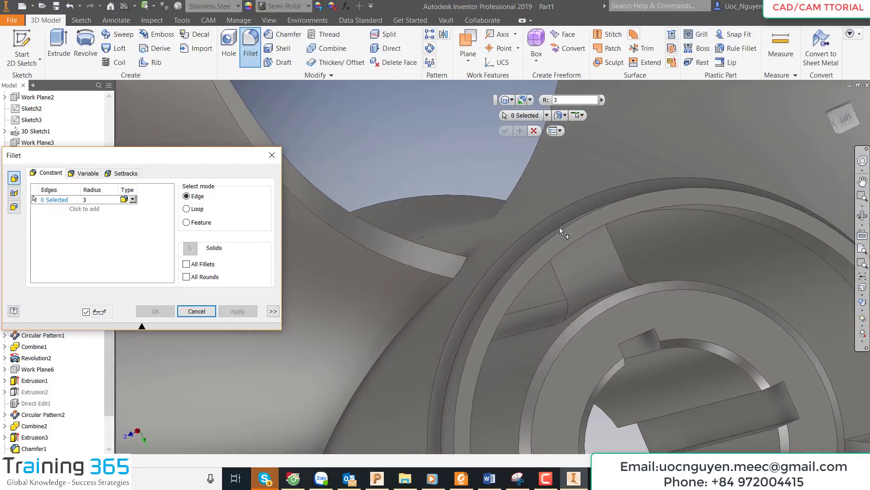
key("F5")
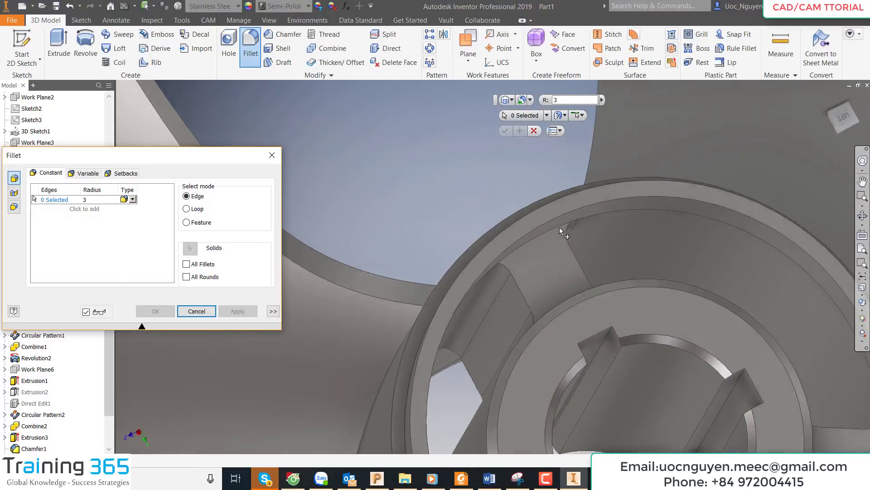
key("F5")
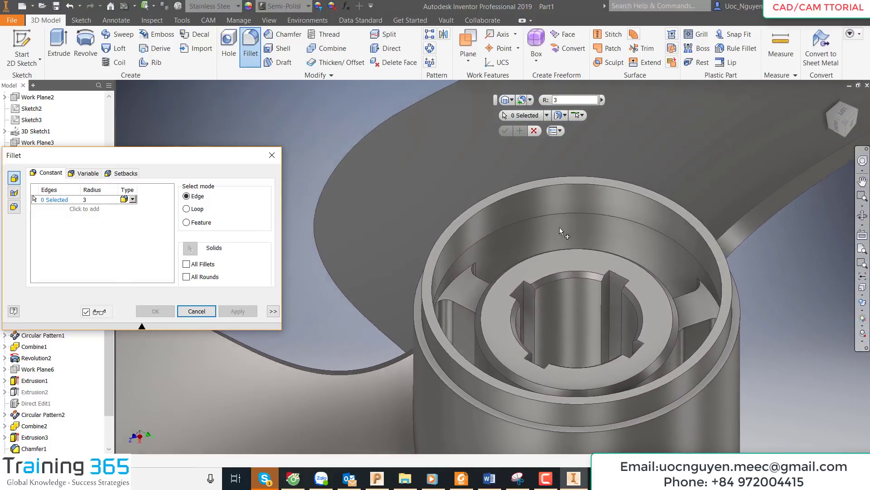
left_click(498, 286)
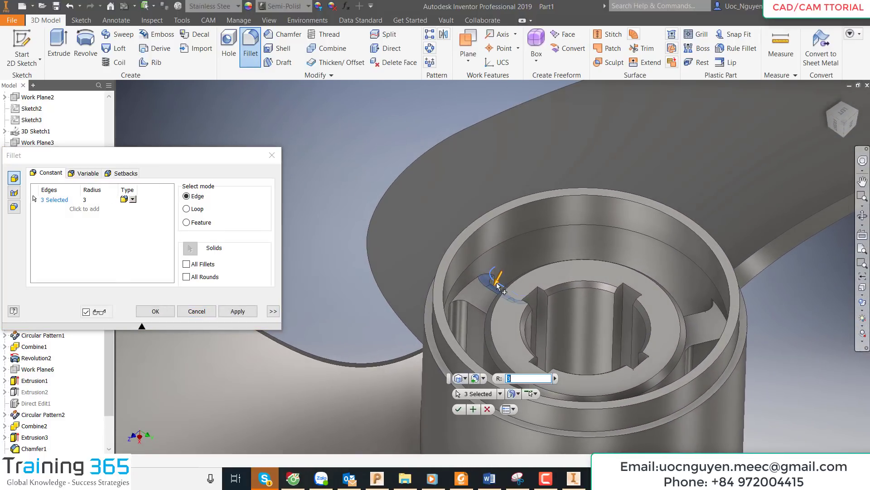
left_click(476, 309)
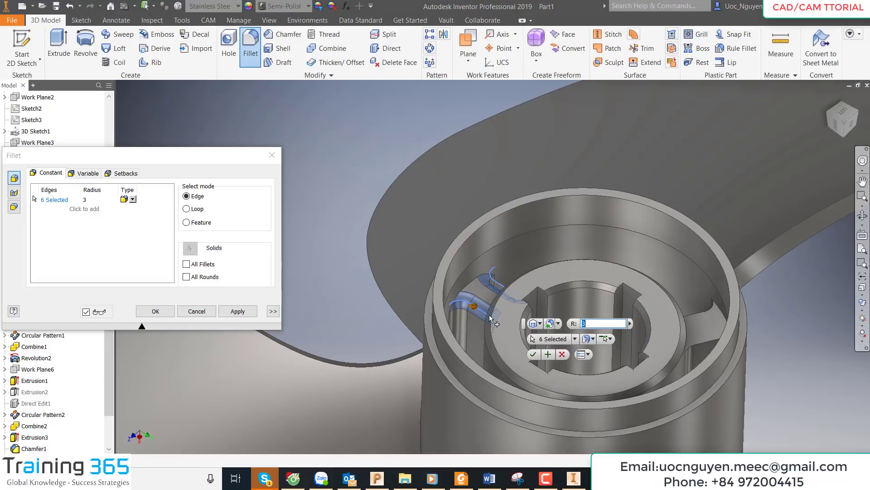
left_click(710, 341)
left_click(699, 318)
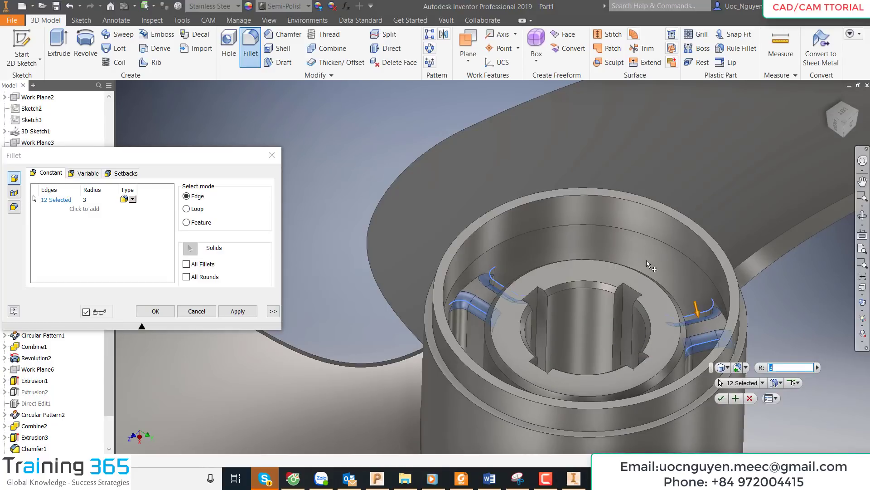
mouse_move(647, 260)
middle_mouse_down("shift")
mouse_move(512, 320)
mouse_move(487, 305)
middle_mouse_up("shift")
left_click(486, 297)
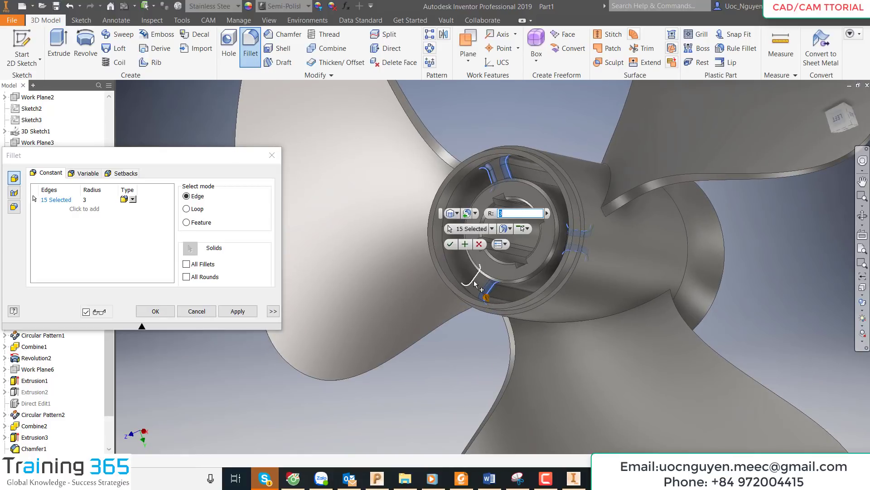
left_click(499, 309)
Step: Add the remaining junction edges to reach 36 and apply the radius-3 fillets
mouse_move(498, 309)
middle_mouse_down("shift")
mouse_move(505, 298)
mouse_move(423, 182)
middle_mouse_up("shift")
left_click(428, 174)
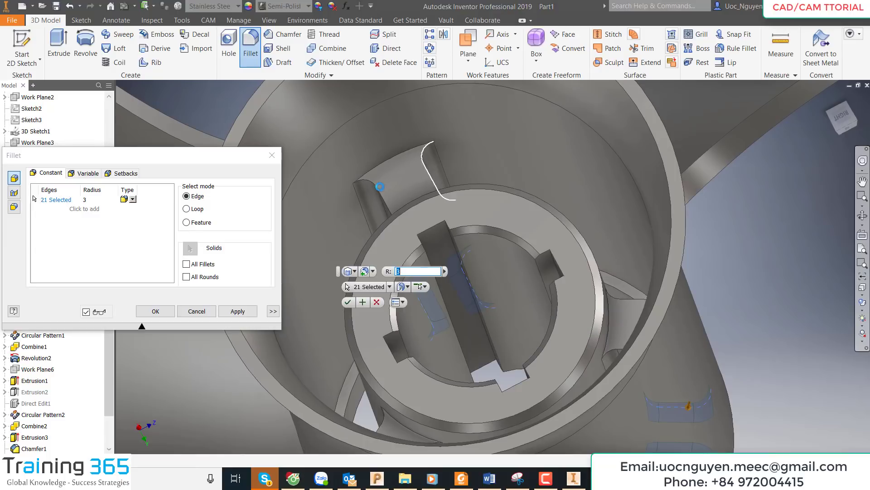
left_click(640, 300)
left_click(610, 353)
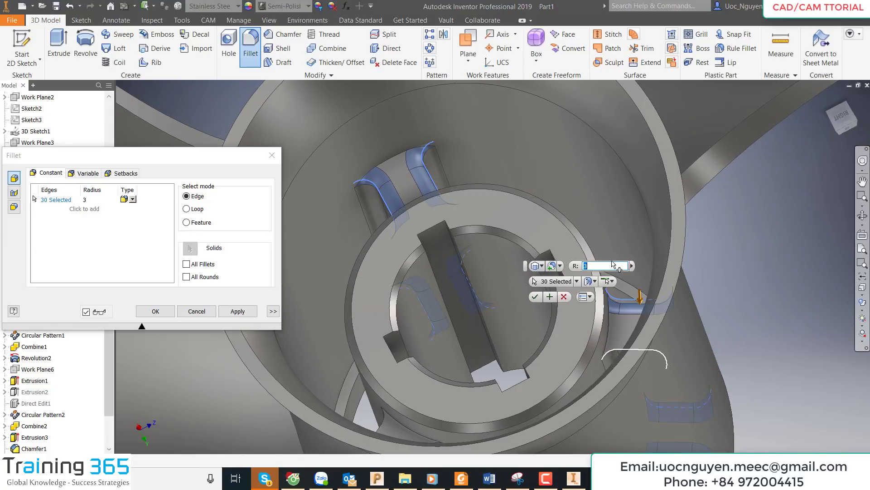
mouse_move(612, 264)
middle_mouse_down("shift")
mouse_move(562, 306)
mouse_move(439, 290)
mouse_move(445, 277)
middle_mouse_up("shift")
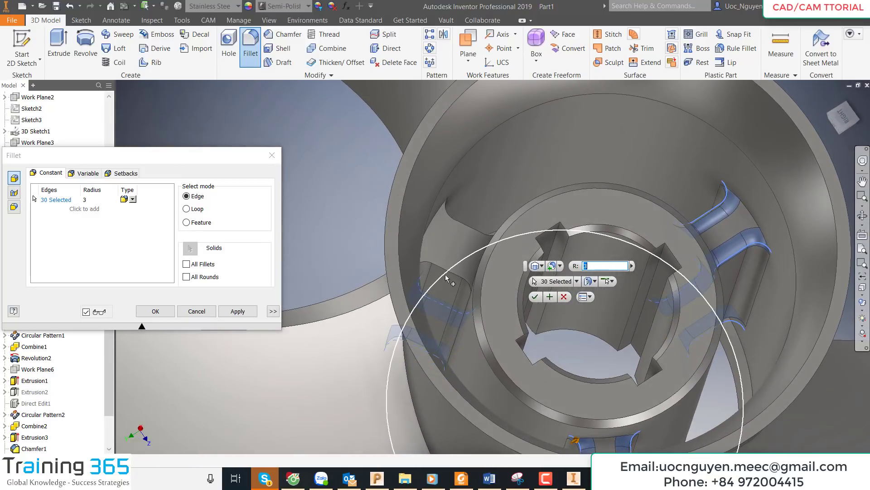
left_click(446, 274)
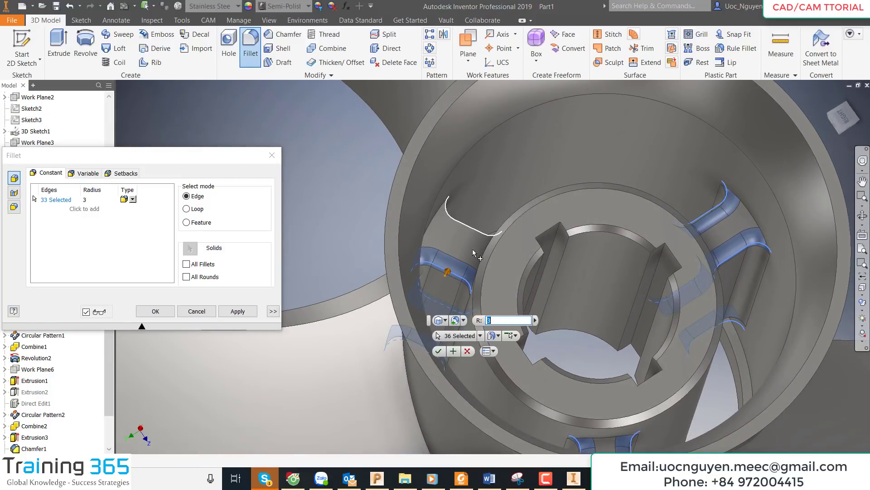
mouse_move(473, 248)
middle_mouse_down("shift")
mouse_move(743, 238)
mouse_move(406, 308)
middle_mouse_up("shift")
left_click(251, 317)
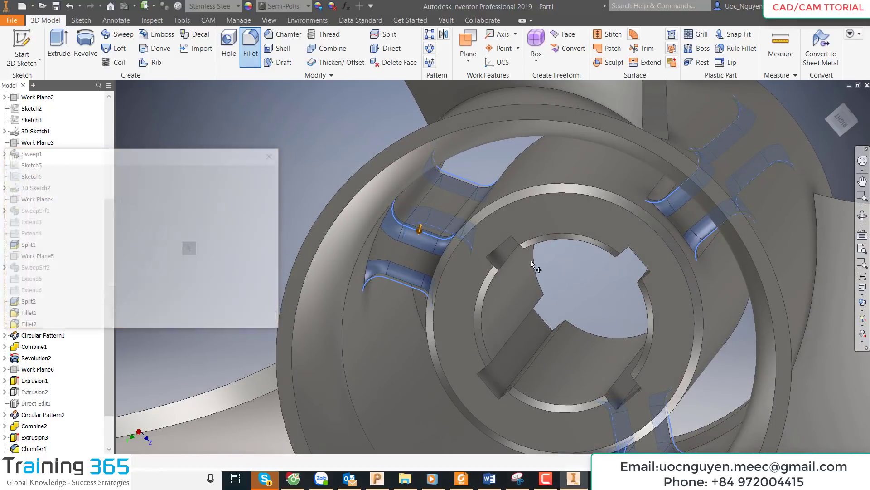
Step: Pick a thin blade-root edge near the hub, then exit Fillet with the whole propeller shown
key("F6")
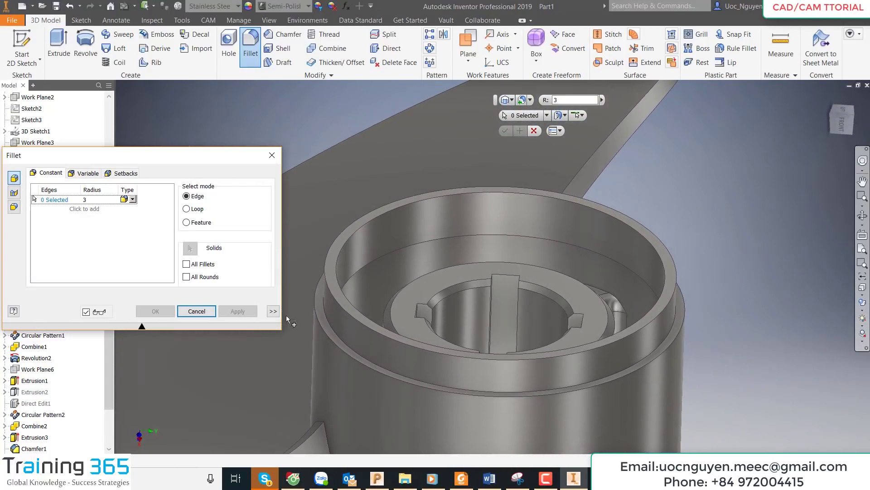
left_click(205, 313)
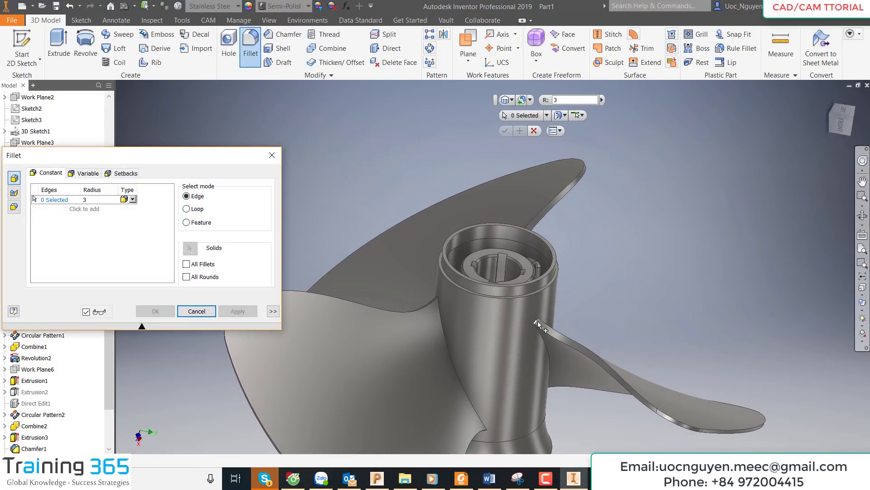
scroll(547, 323, "up", 3)
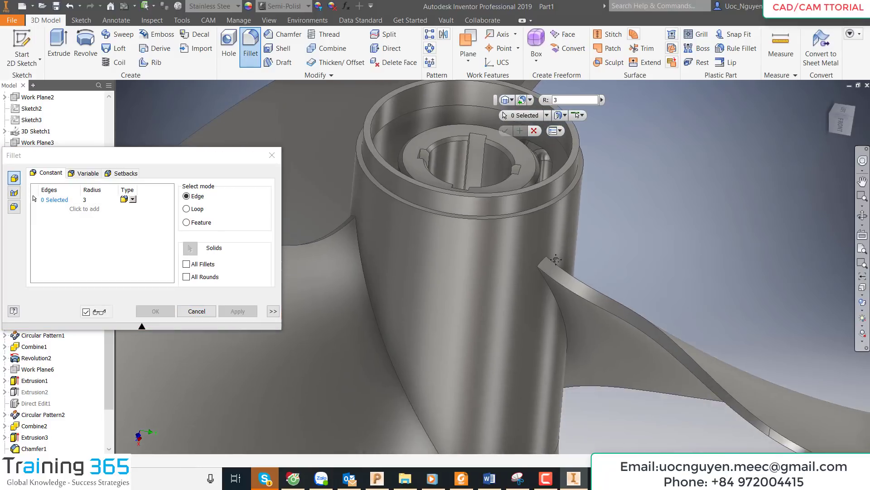
scroll(528, 322, "down", 3)
mouse_move(528, 323)
middle_mouse_down("shift")
mouse_move(556, 265)
mouse_move(581, 257)
middle_mouse_up("shift")
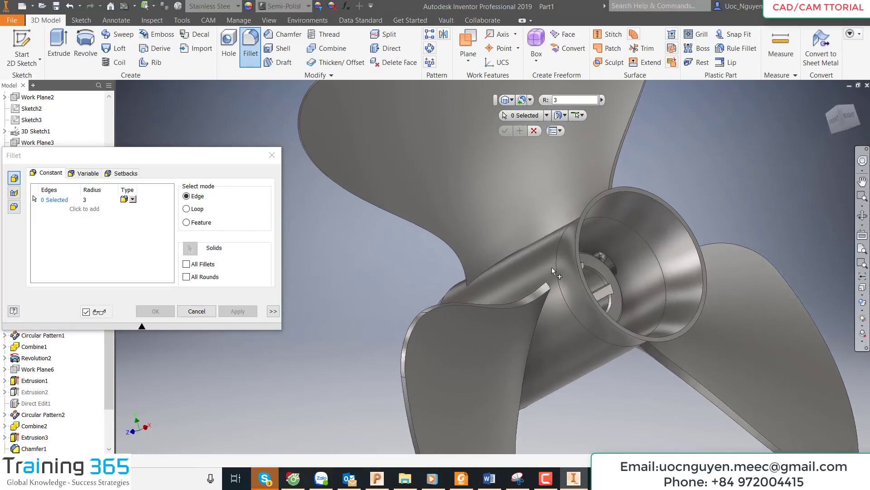
scroll(581, 257, "up", 3)
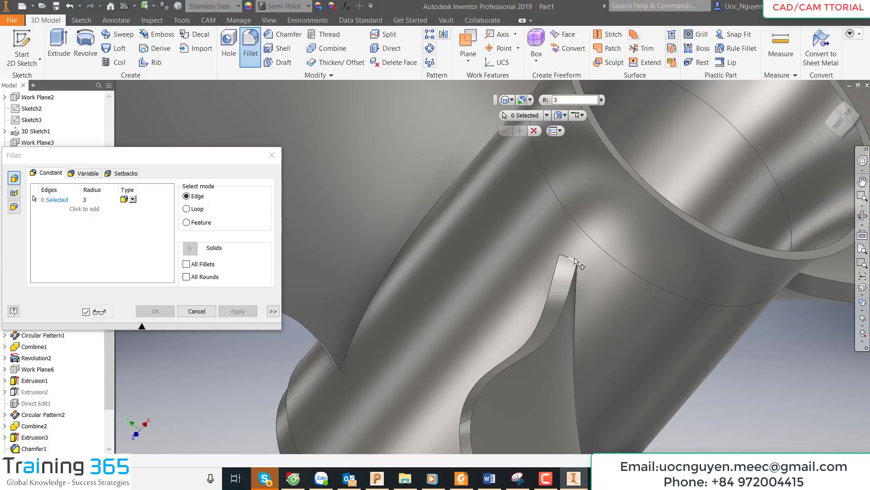
left_click(575, 260)
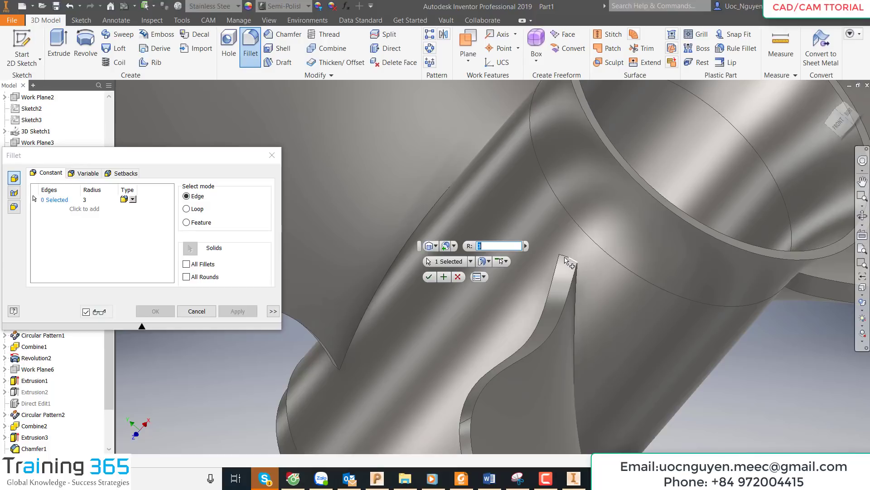
key("Return")
key("F6")
middle_click_drag(644, 324, 622, 343, "shift")
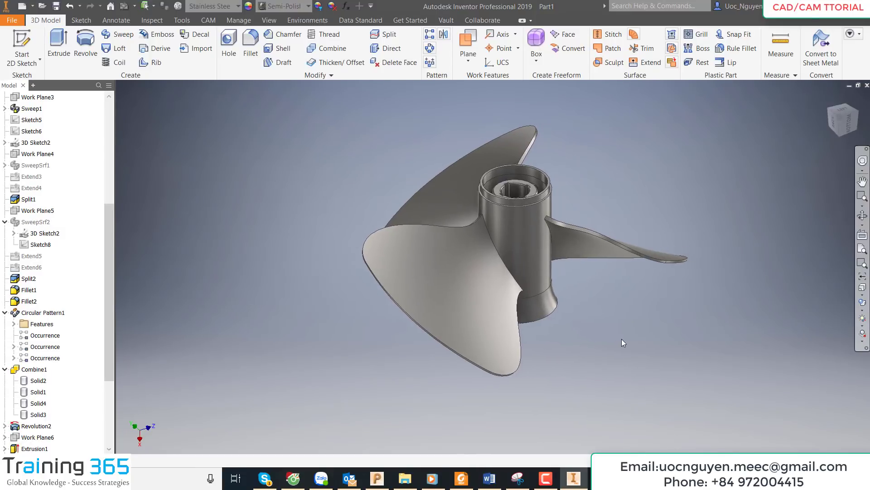
key("F5")
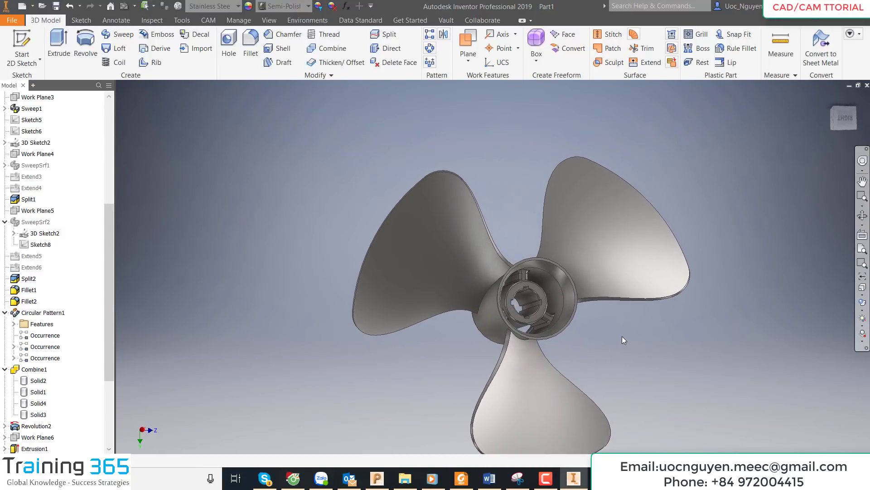
key("F5")
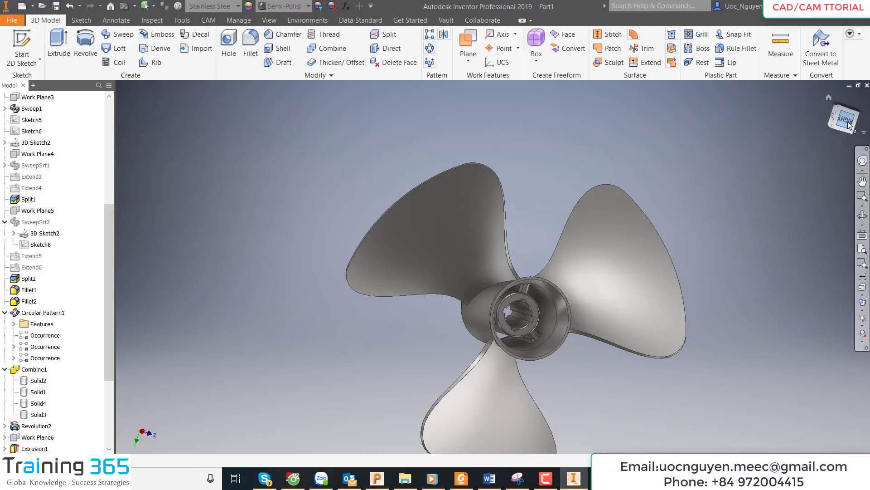
left_click(846, 120)
scroll(453, 223, "down", 2)
scroll(451, 218, "down", 2)
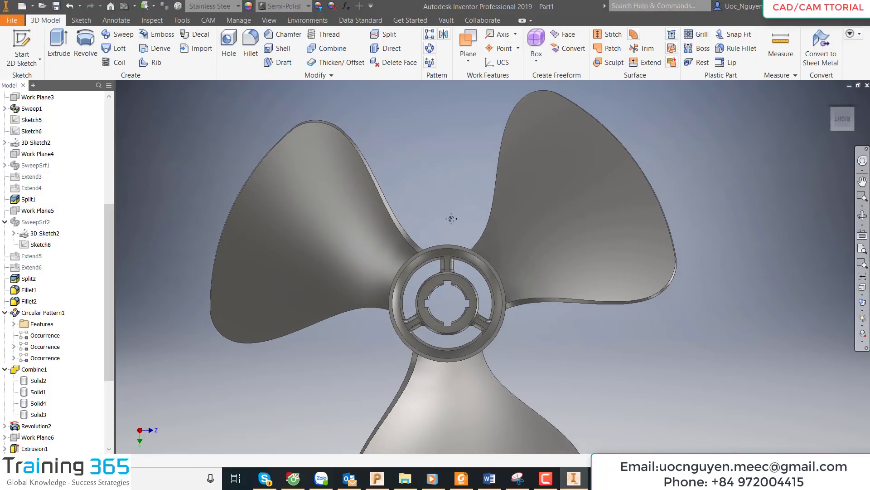
scroll(451, 219, "up", 3)
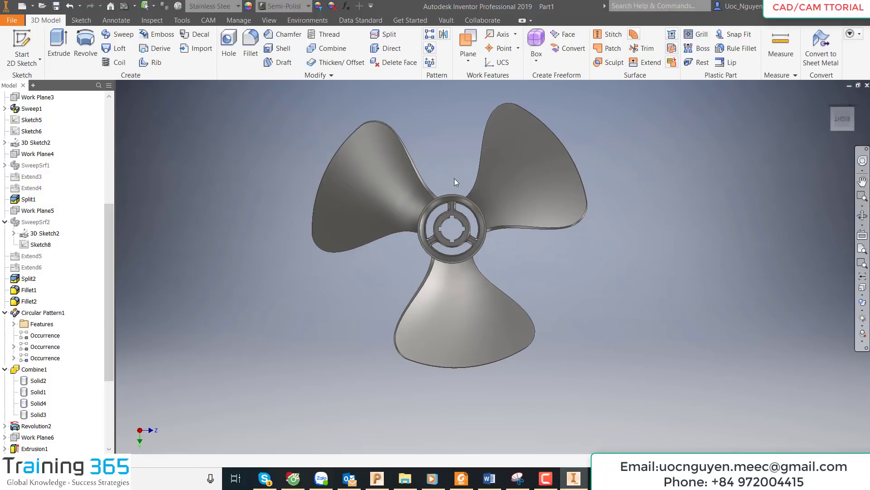
key("F6")
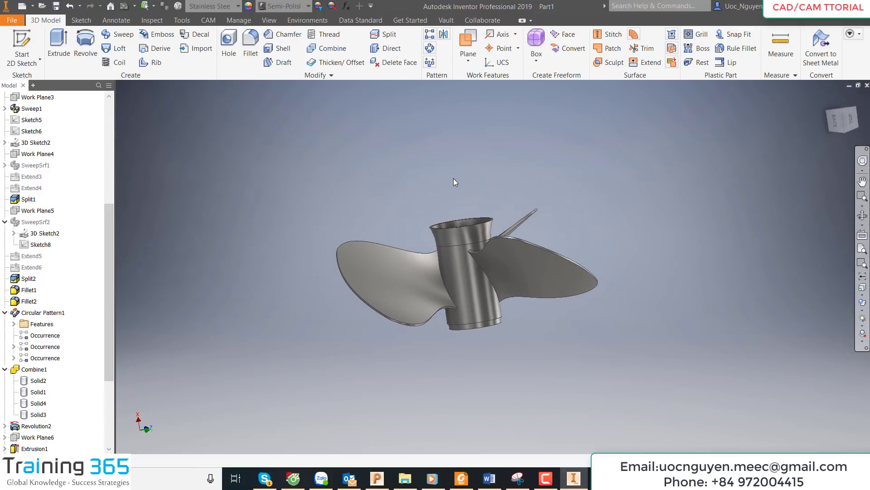
left_click(839, 122)
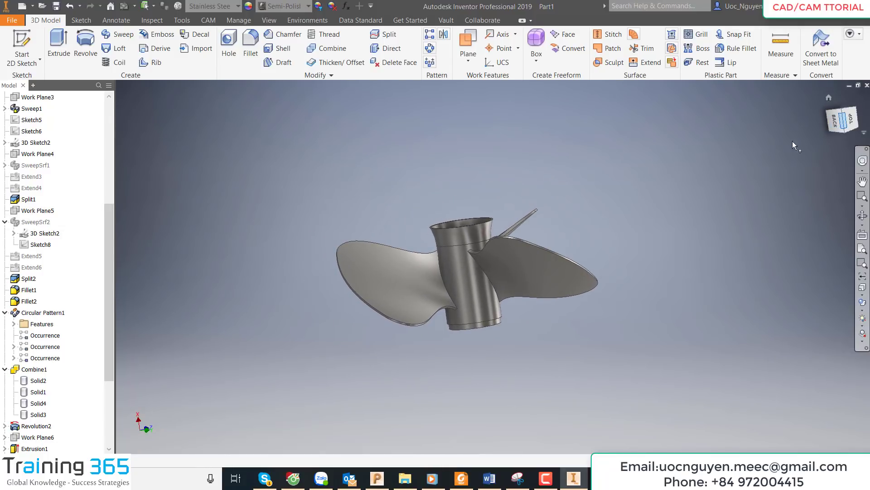
scroll(530, 254, "down", 1)
scroll(530, 254, "down", 2)
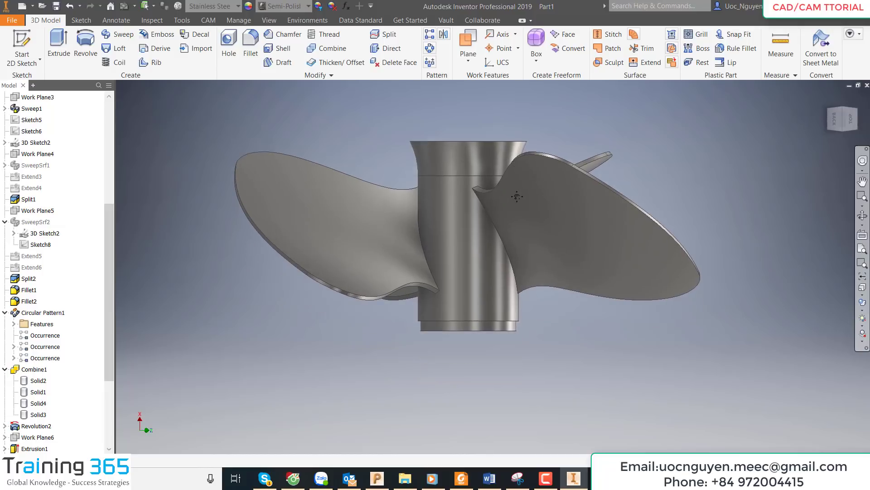
middle_click_drag(517, 196, 496, 232, "shift")
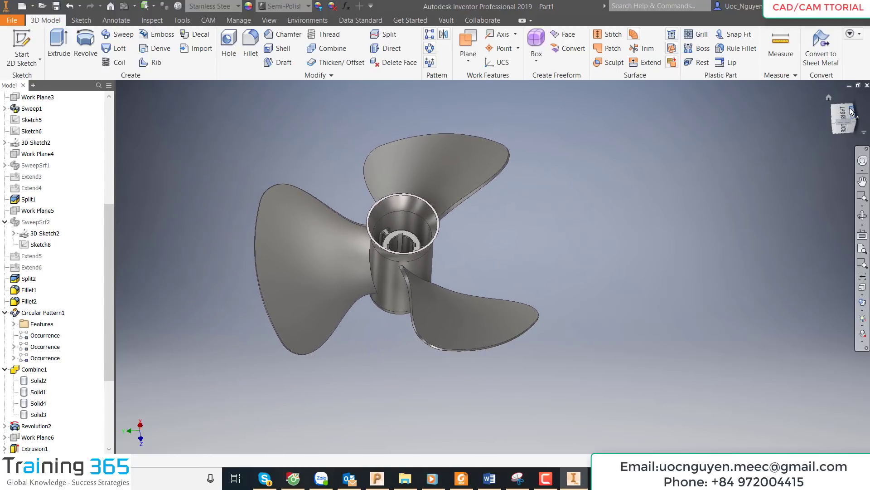
middle_click_drag(497, 230, 633, 225, "shift")
scroll(548, 260, "down", 5)
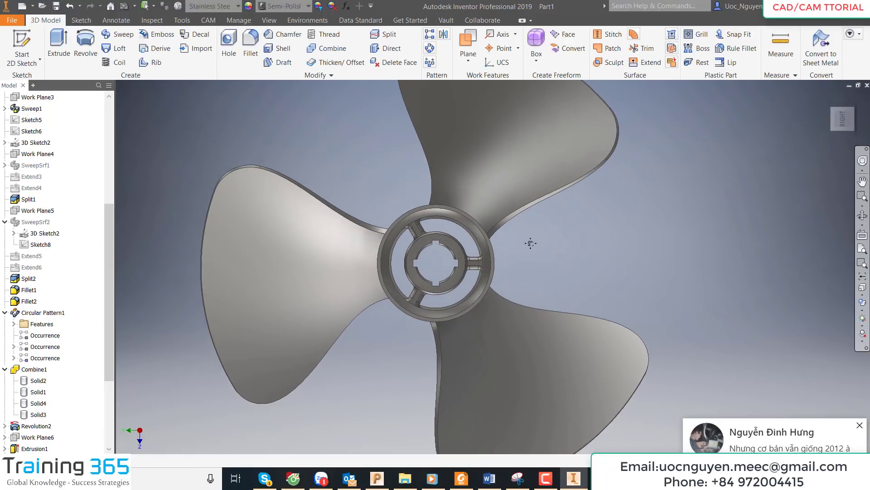
middle_click_drag(549, 260, 530, 241, "shift")
key("F6")
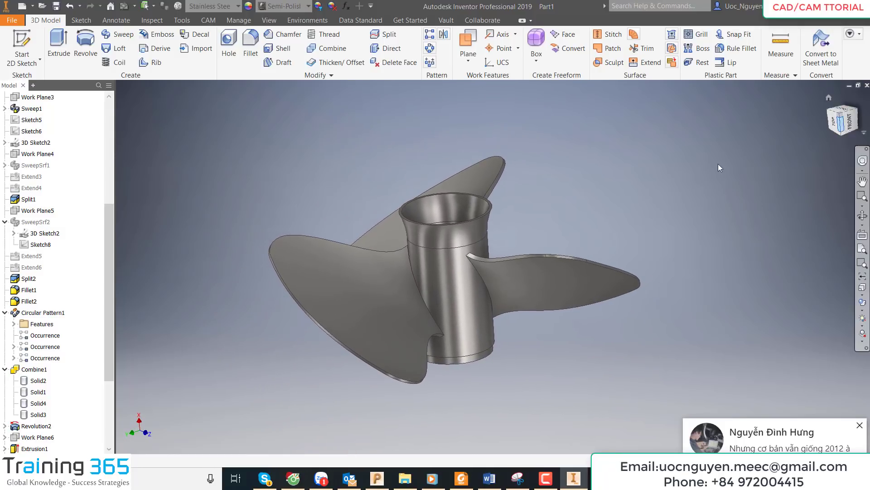
middle_click_drag(718, 164, 583, 203, "shift")
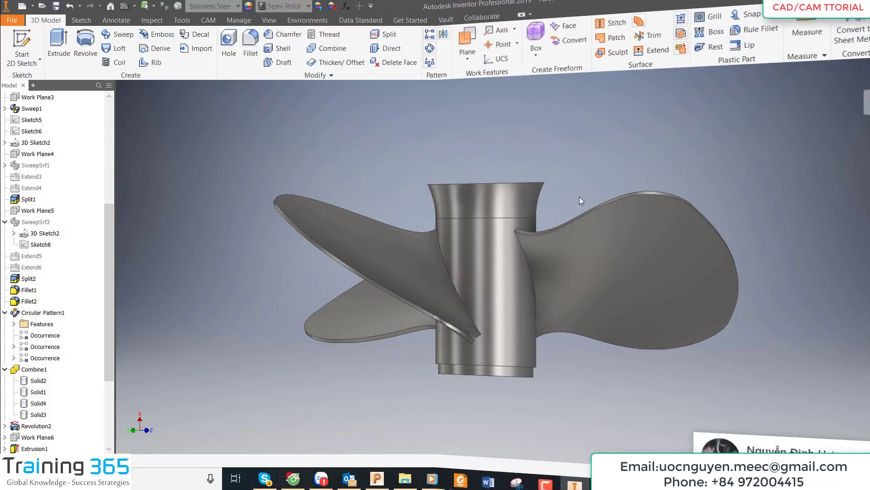